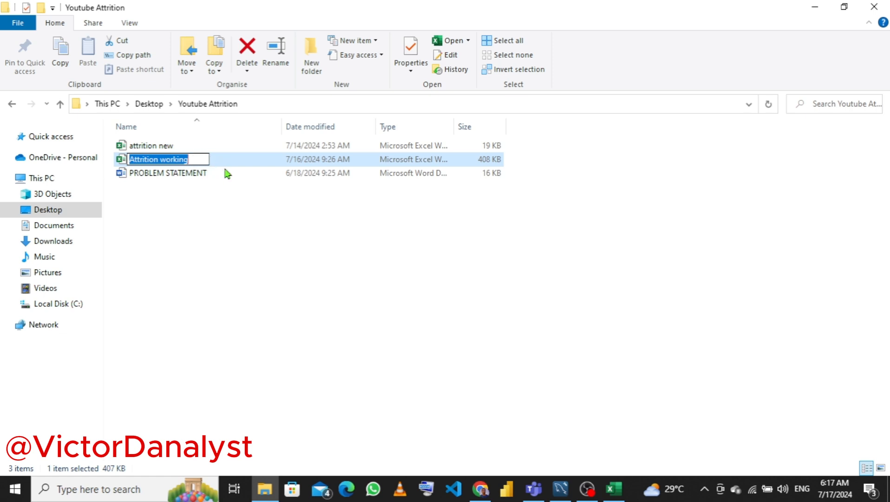
- Open the Attrition working workbook from the Youtube Attrition folder
click(228, 164)
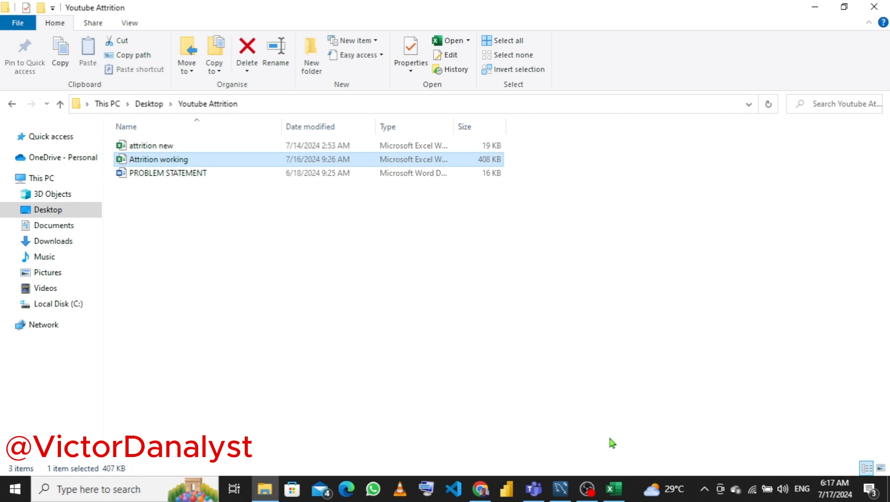
double_click(228, 163)
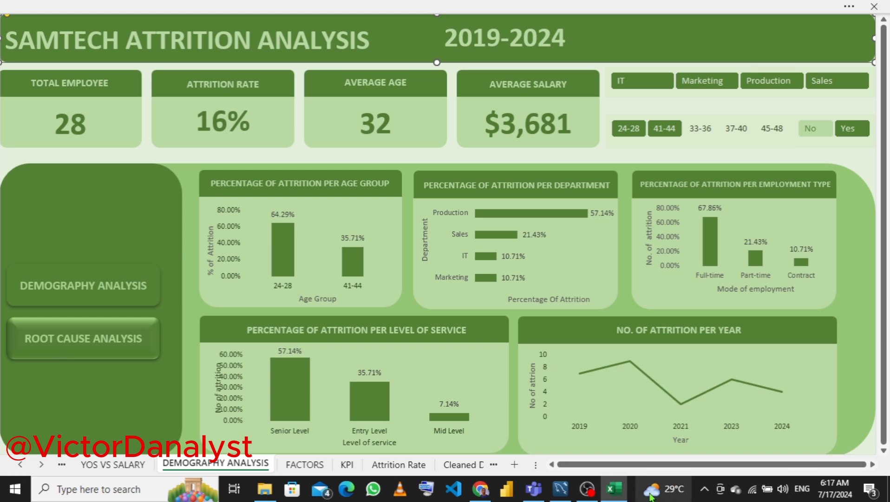
mouse_move(616, 490)
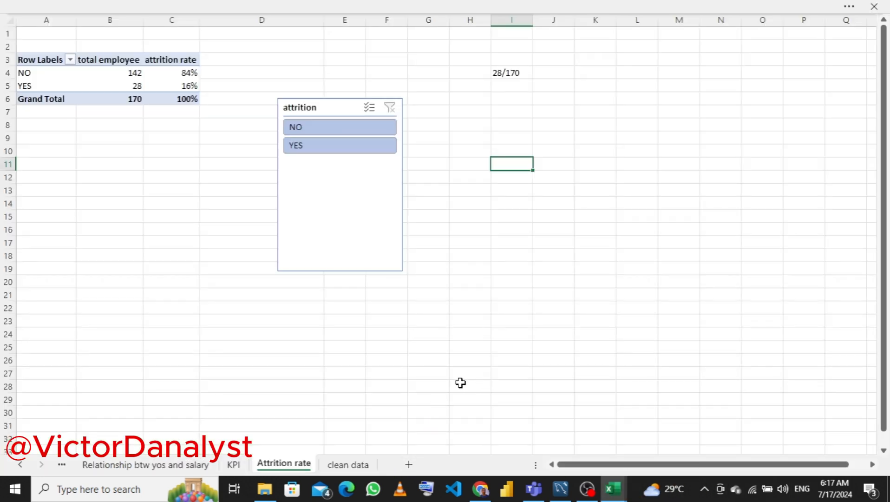
- Browse through the workbook's existing sheets to review their pivot tables and charts
click(346, 465)
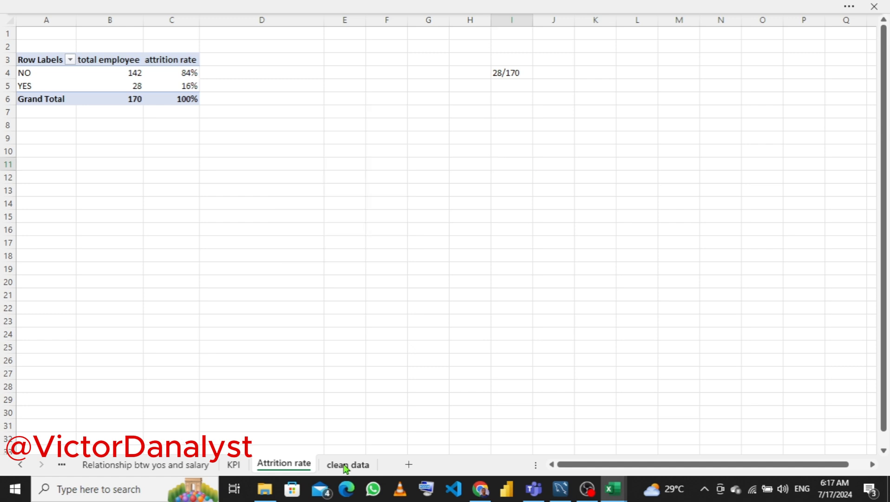
click(234, 464)
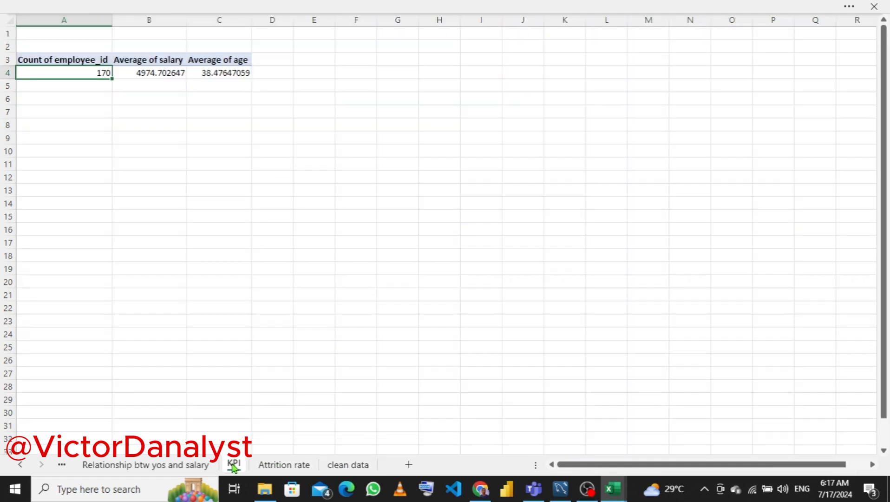
drag(233, 464, 185, 470)
click(185, 470)
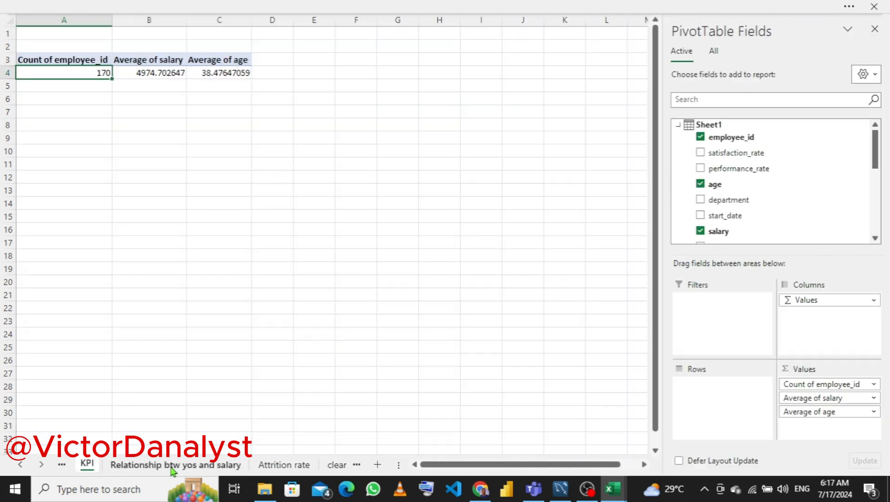
click(87, 464)
click(63, 463)
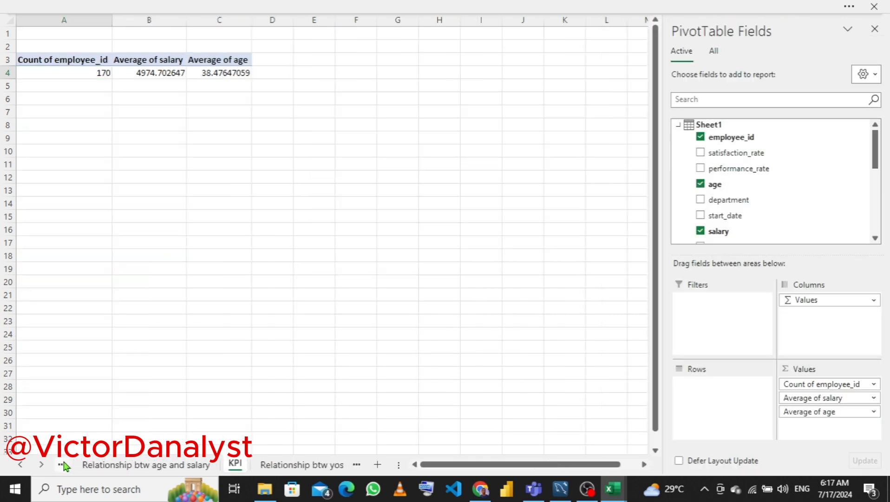
click(61, 464)
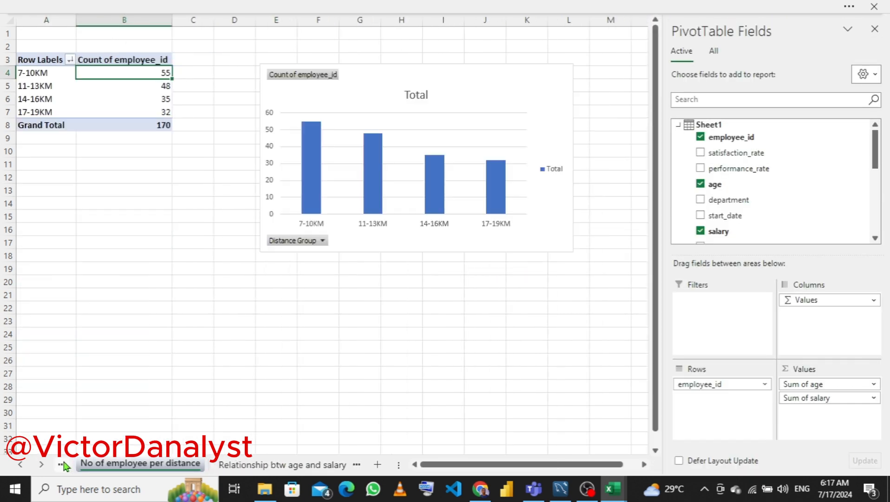
click(61, 464)
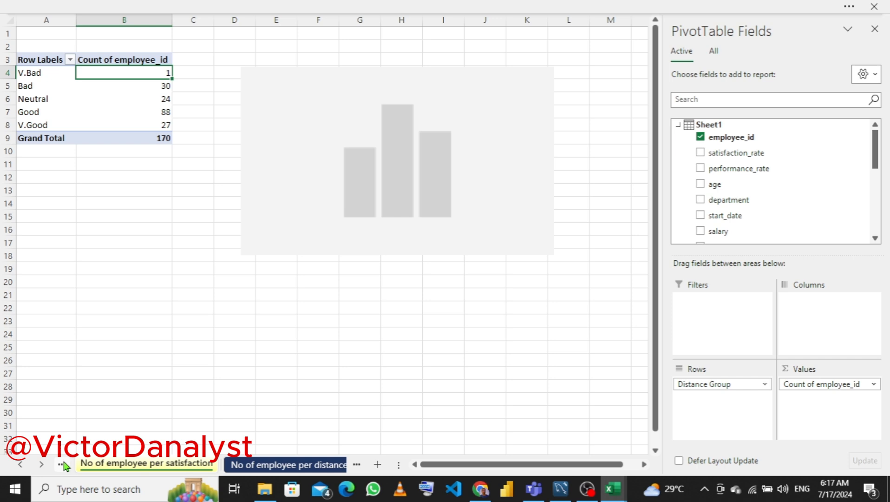
click(271, 466)
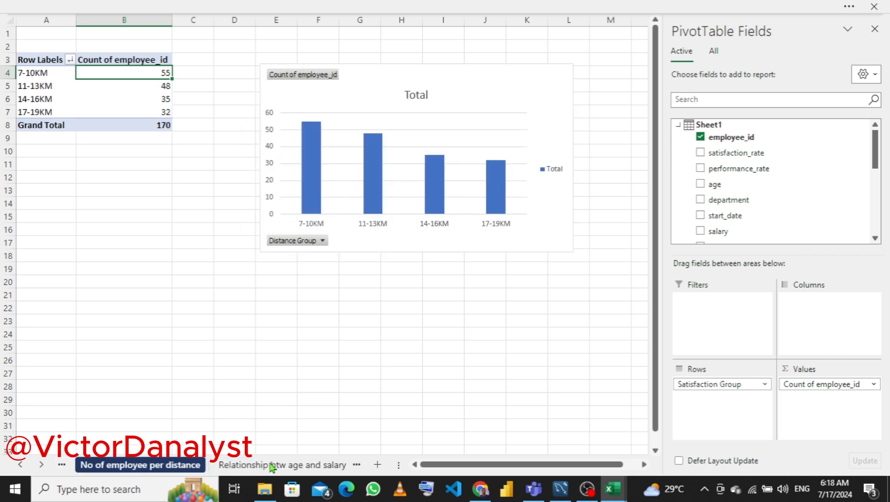
click(357, 466)
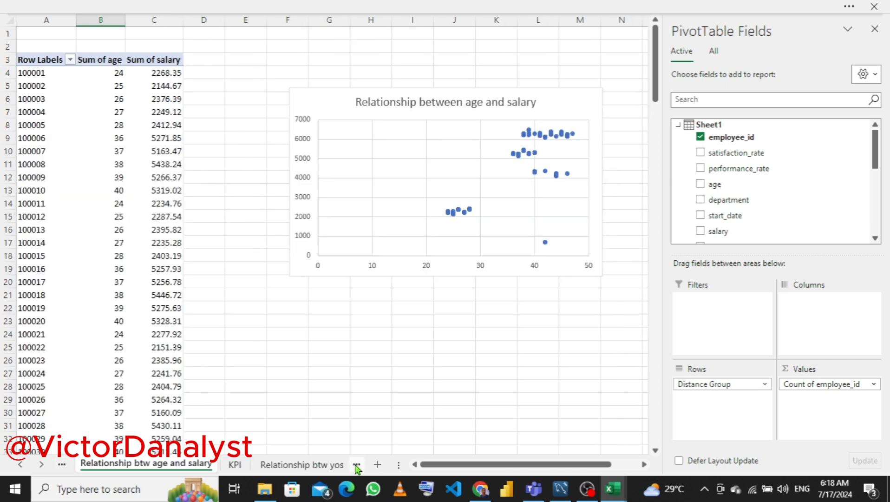
click(356, 466)
click(357, 467)
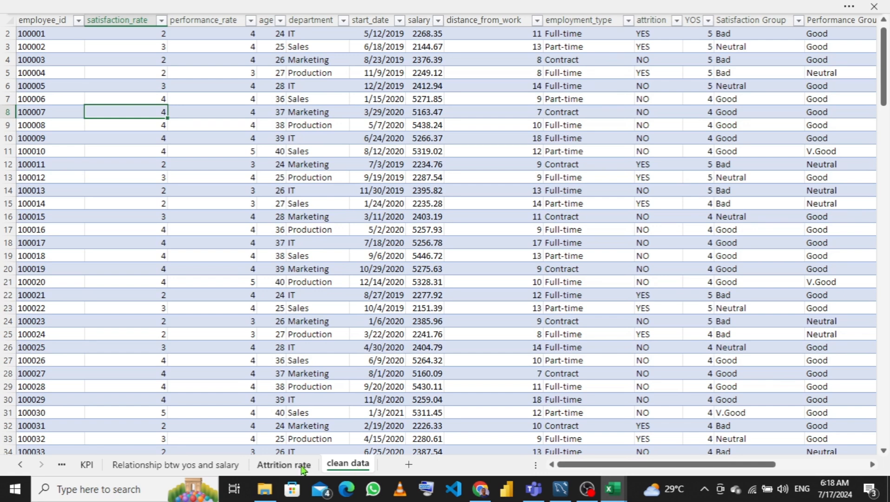
- Add a new worksheet and set the ribbon to always show
click(409, 465)
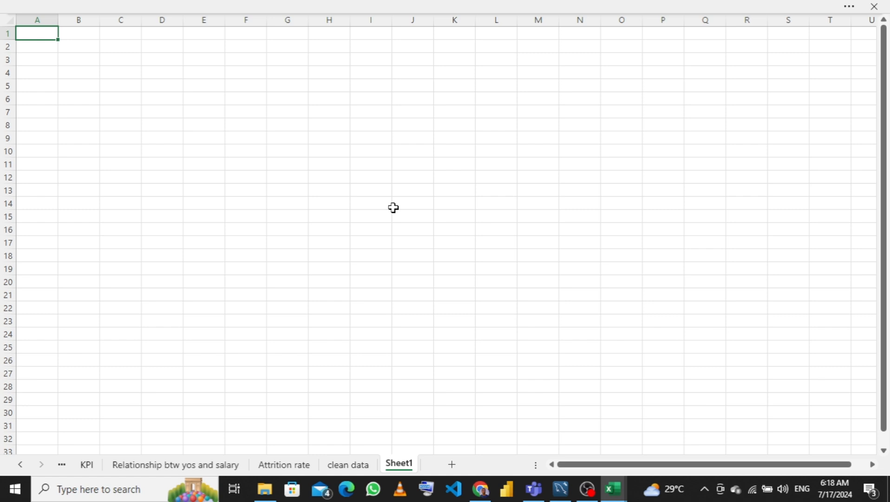
click(449, 6)
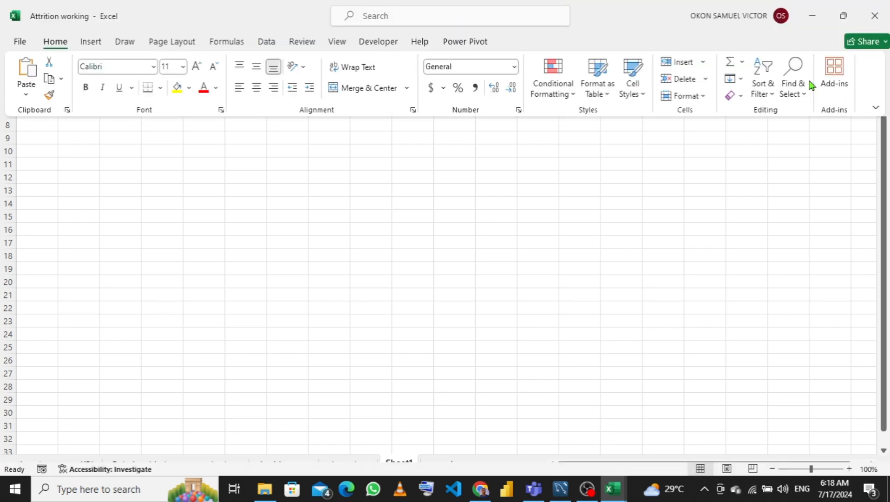
click(875, 109)
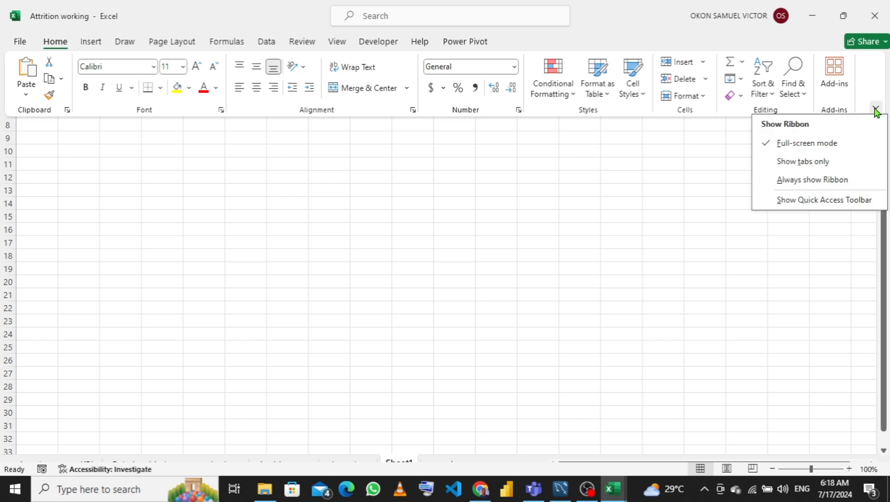
click(797, 186)
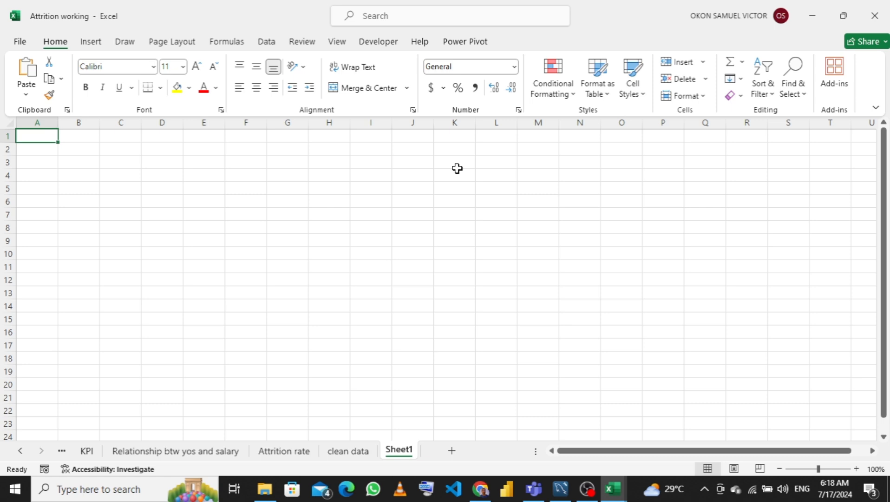
- Rename the new worksheet to Demography analysis
double_click(395, 447)
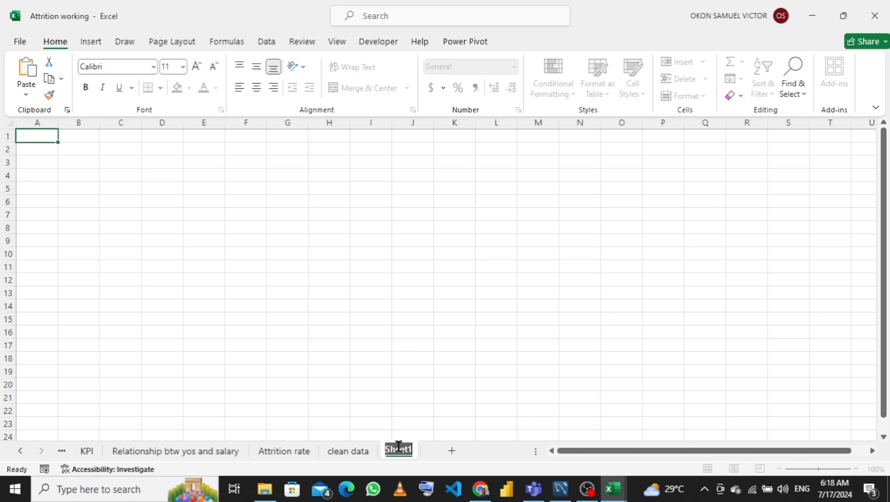
text(Dashn)
key(BackSpace)
text(board)
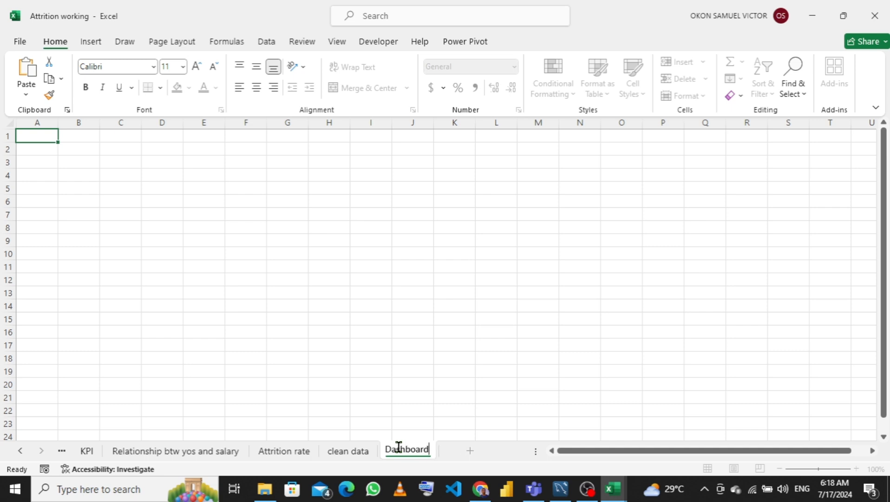
key(BackSpace)
key(BackSpace)
key(BackSpace)
key(BackSpace)
key(BackSpace)
key(BackSpace)
key(BackSpace)
key(BackSpace)
key(BackSpace)
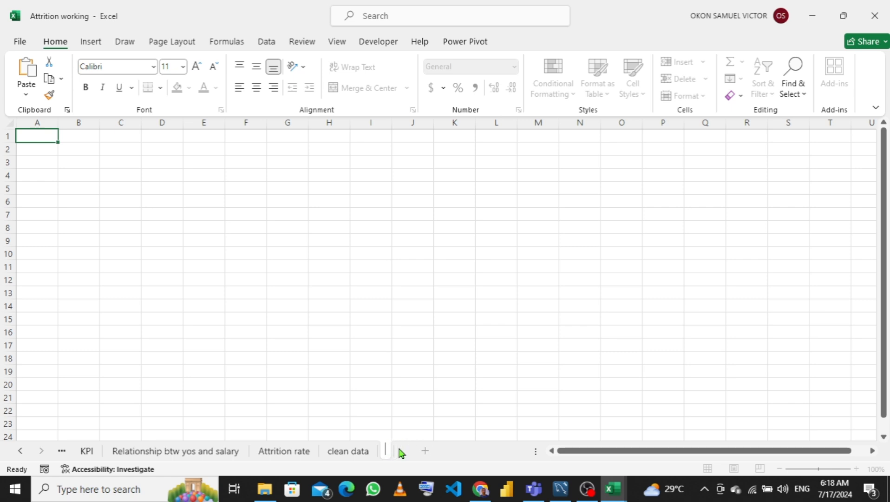
text(Deme)
key(Return)
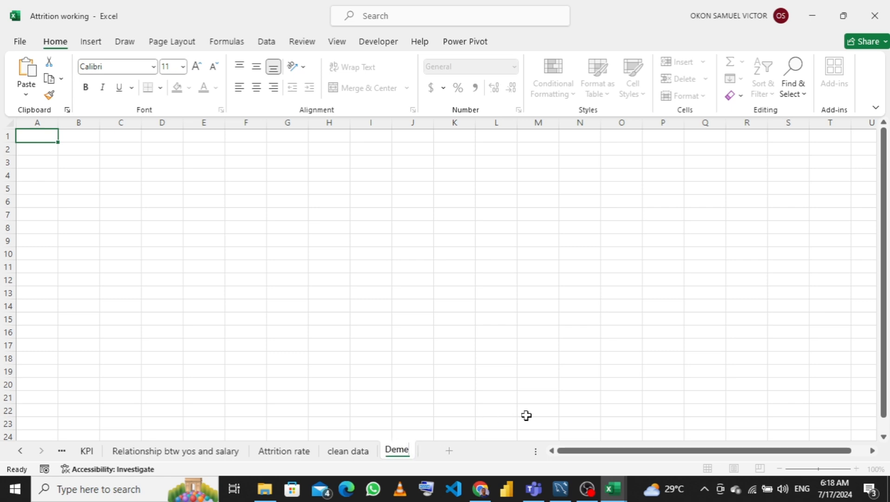
key(BackSpace)
text(ograph)
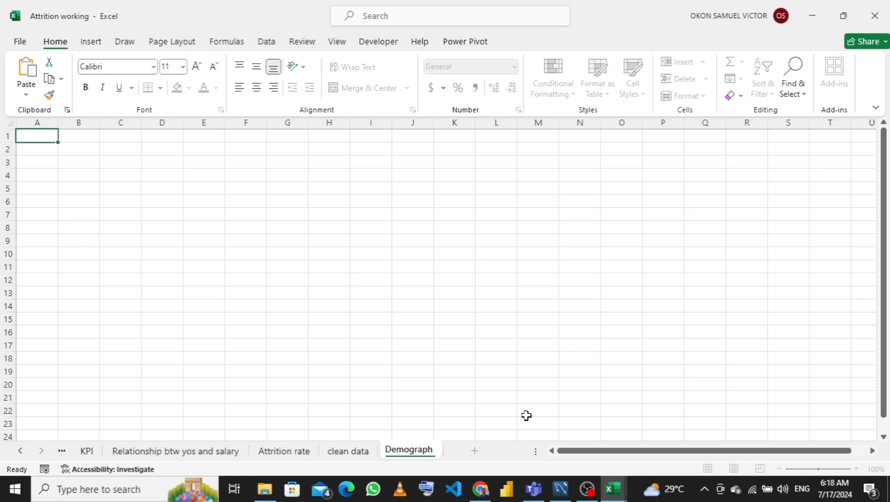
text(y ana)
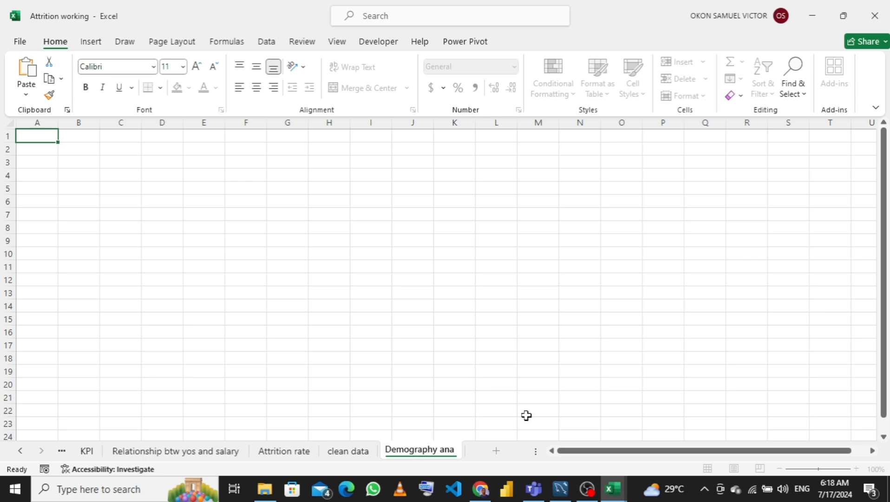
text(lysis)
key(Return)
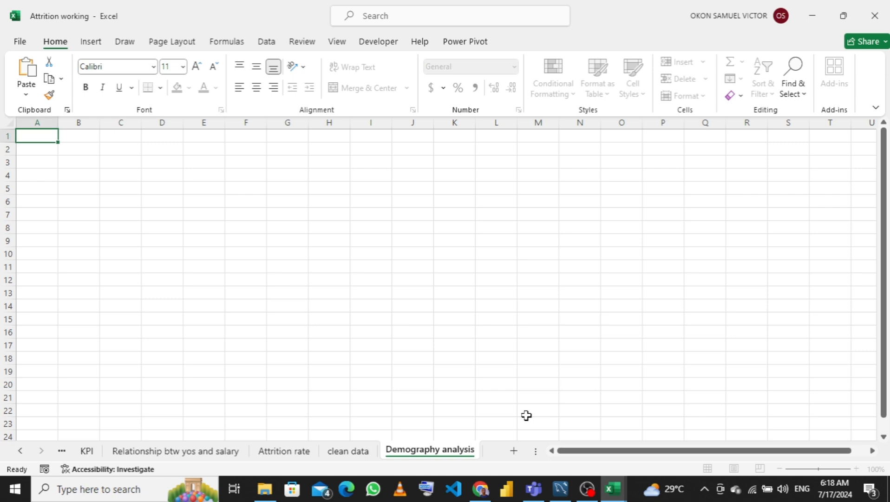
- Add another worksheet and rename it Factor Analysis
click(514, 453)
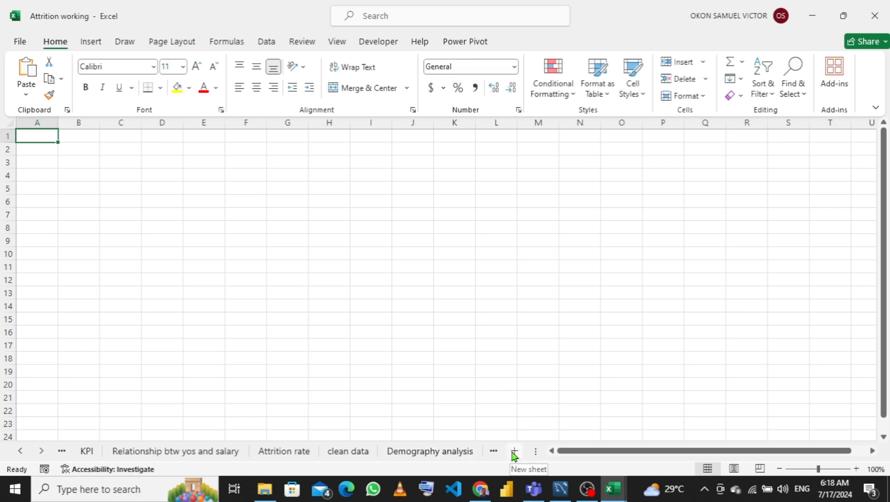
click(494, 451)
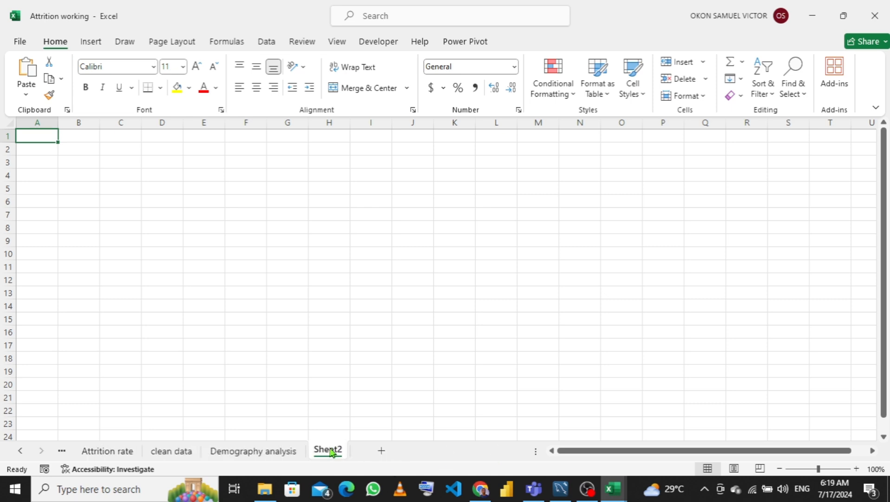
double_click(330, 448)
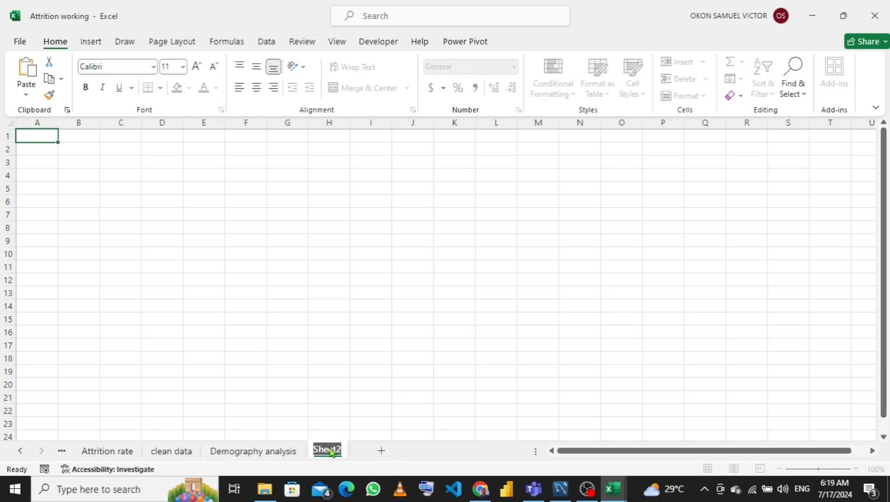
text(Factor Ab)
key(BackSpace)
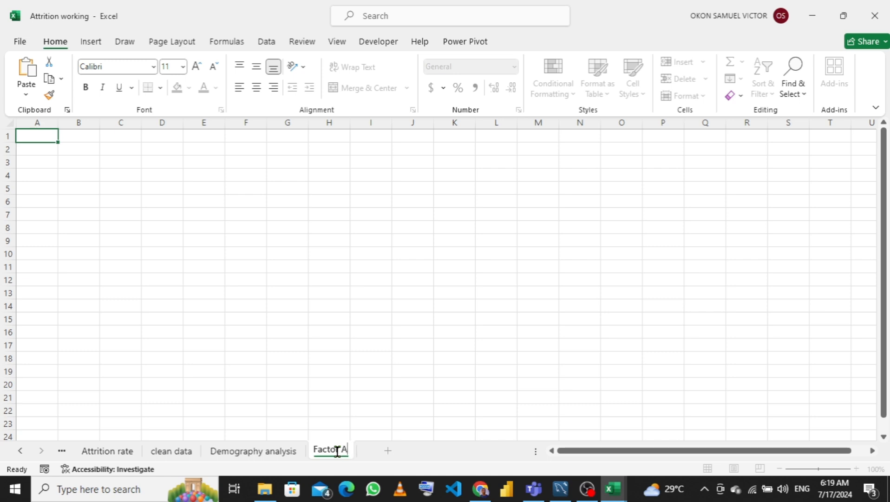
text(nalysis)
key(Return)
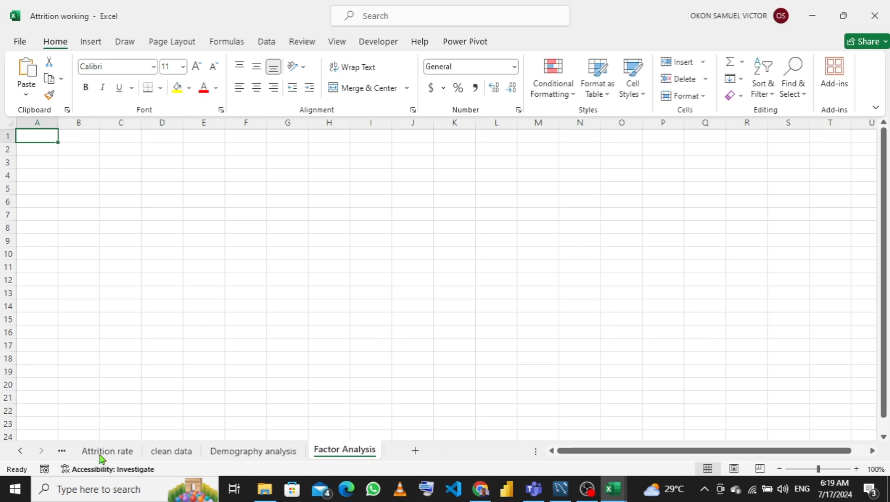
- Return to the Demography analysis sheet and switch the ribbon to full-screen mode
click(63, 451)
click(68, 451)
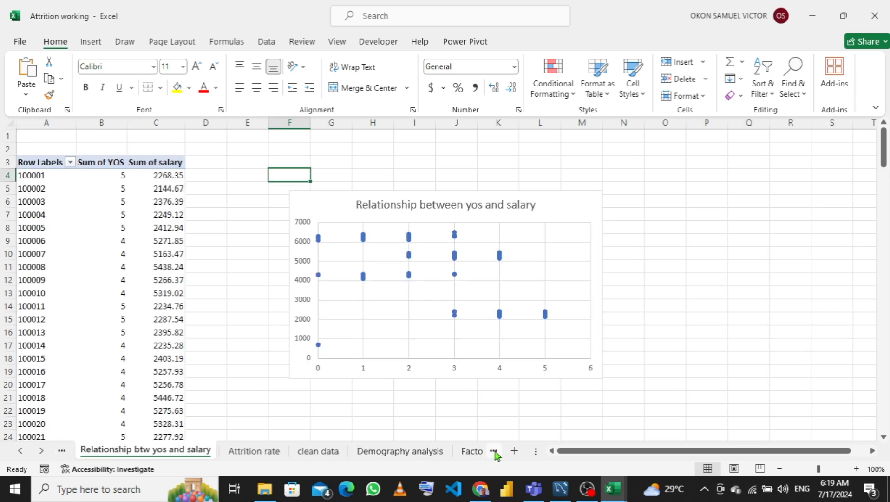
click(471, 453)
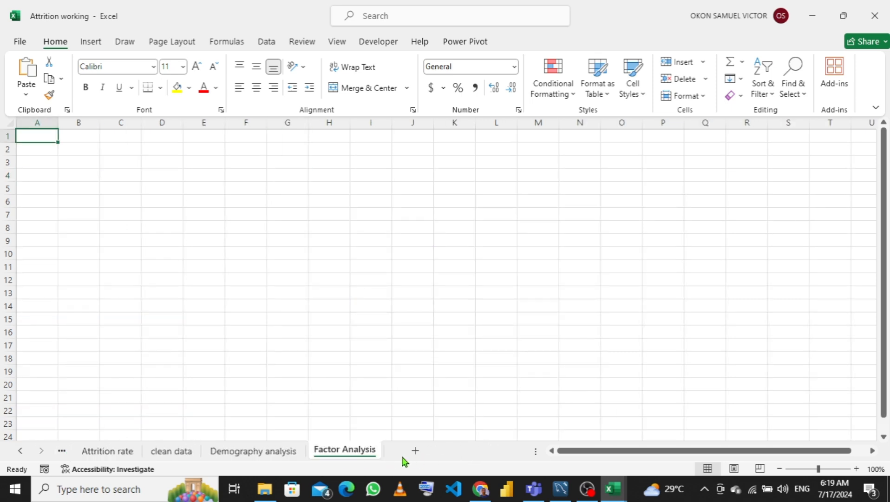
click(276, 460)
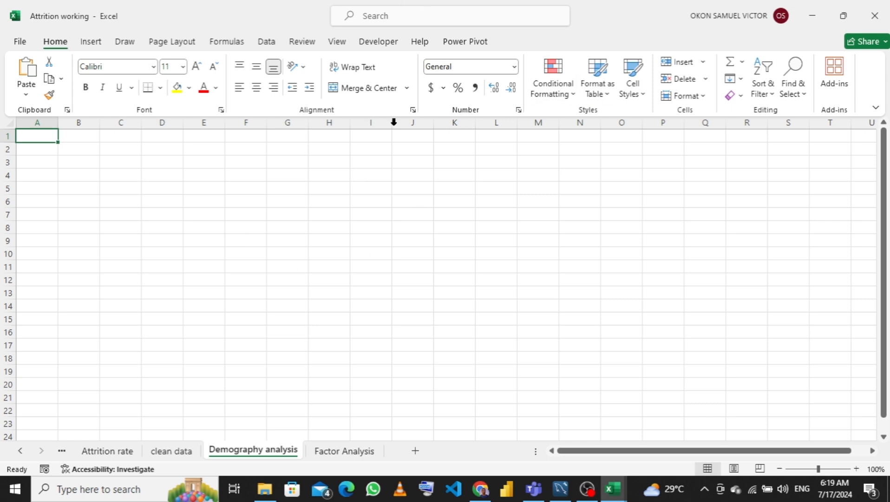
click(877, 109)
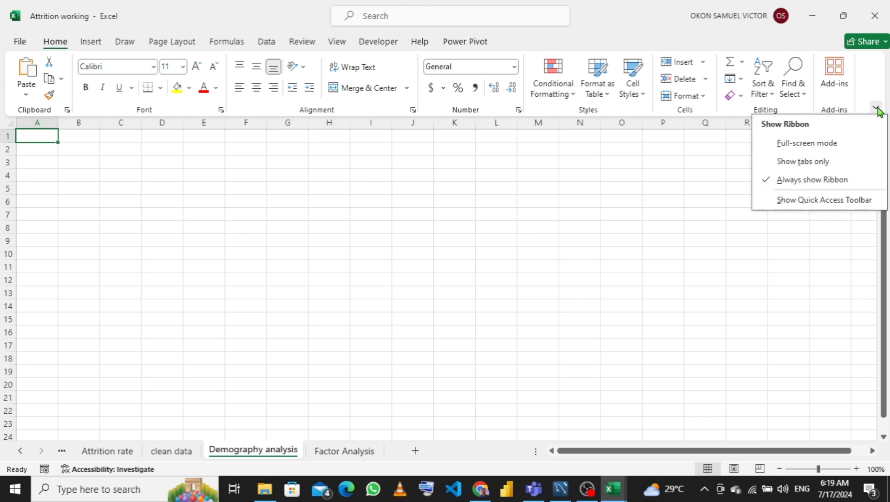
click(797, 144)
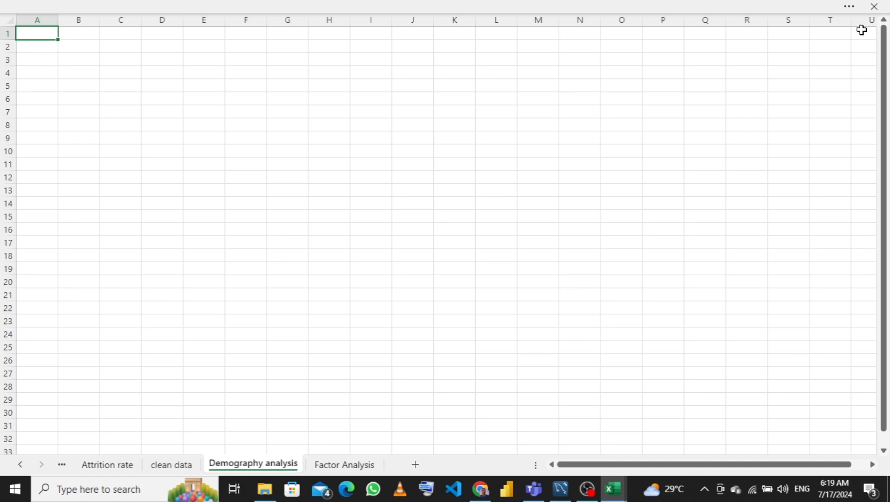
- Hide all columns from V through to the last column of the Demography analysis sheet
drag(847, 467, 860, 464)
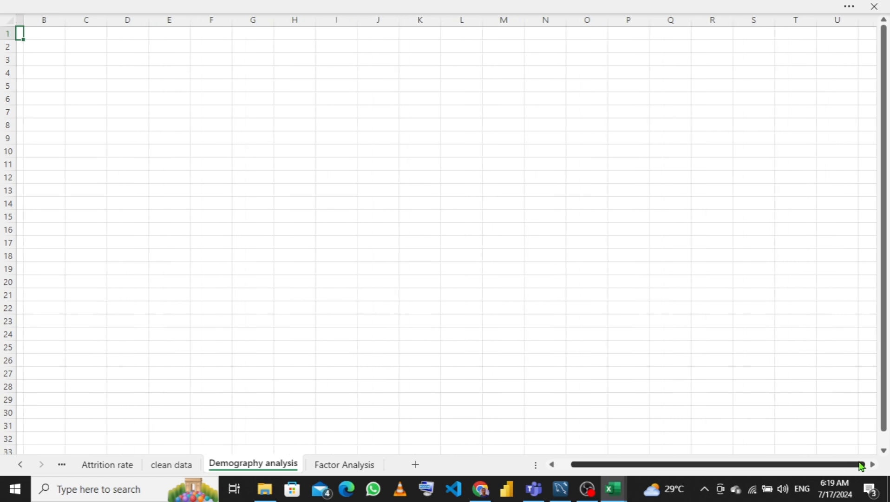
click(864, 19)
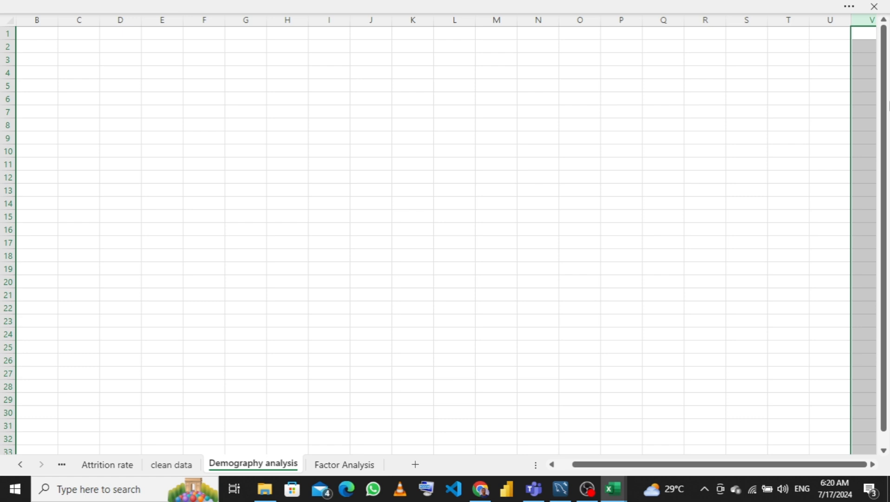
key(ctrl+shift+Right)
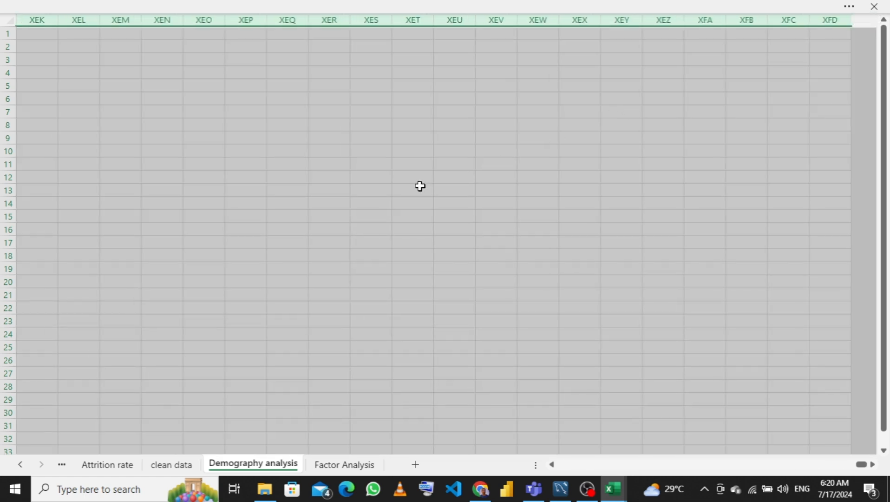
right_click(375, 196)
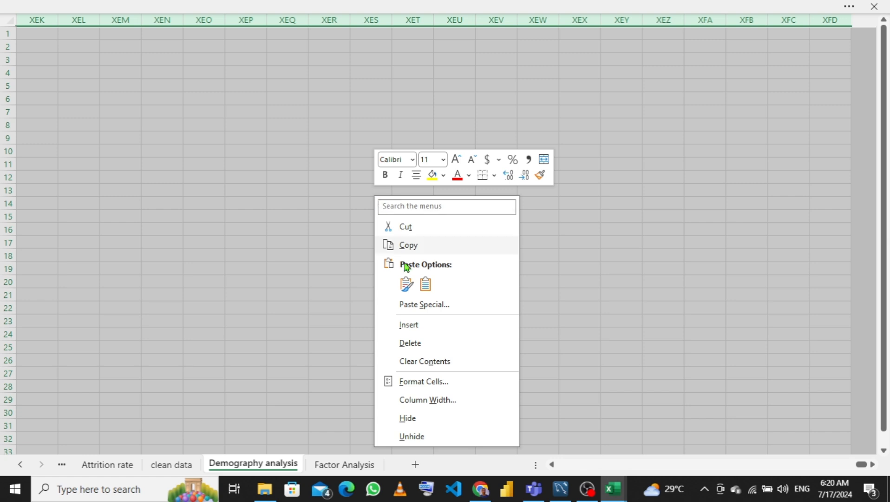
click(408, 418)
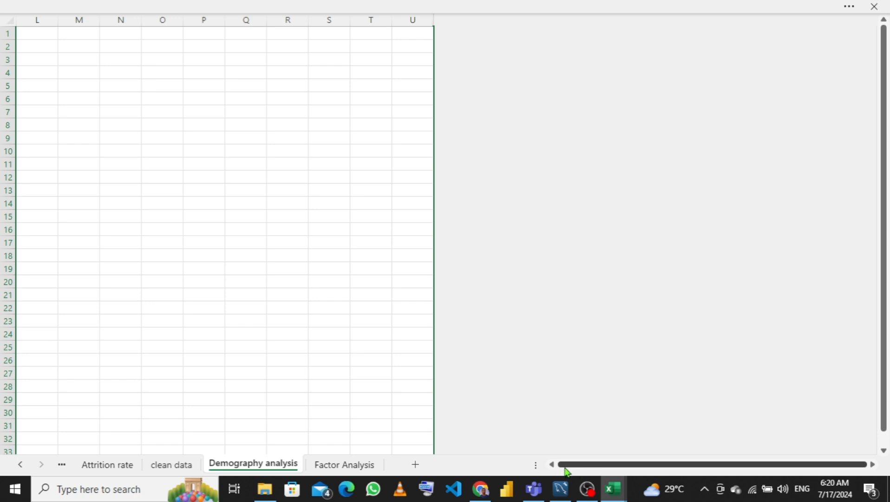
- Hide all rows from row 35 down to the last row of the sheet
drag(566, 464, 526, 469)
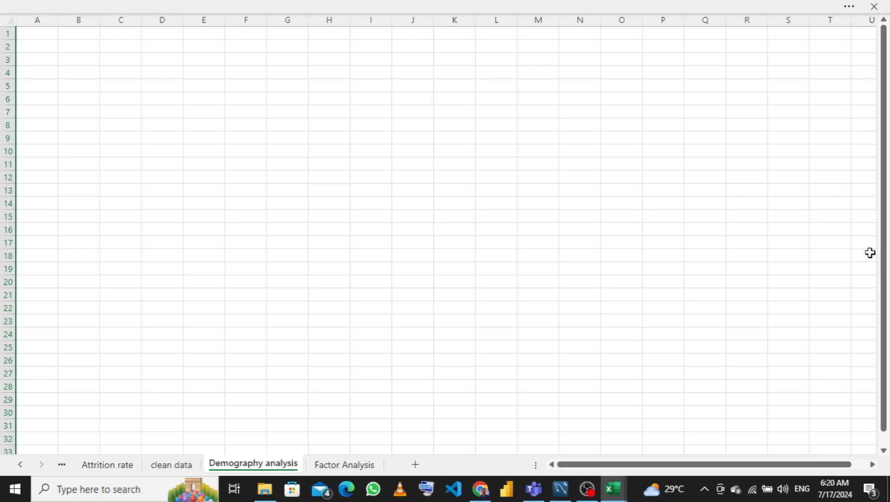
scroll(886, 279, down, 1)
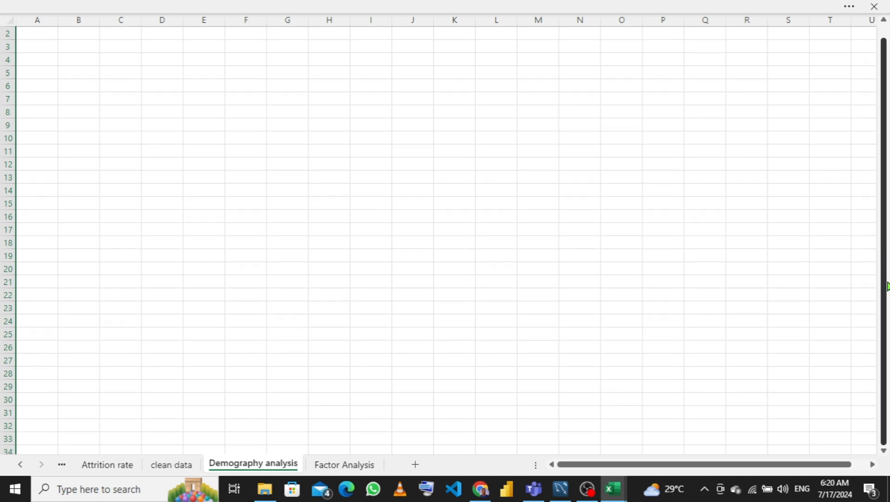
click(883, 450)
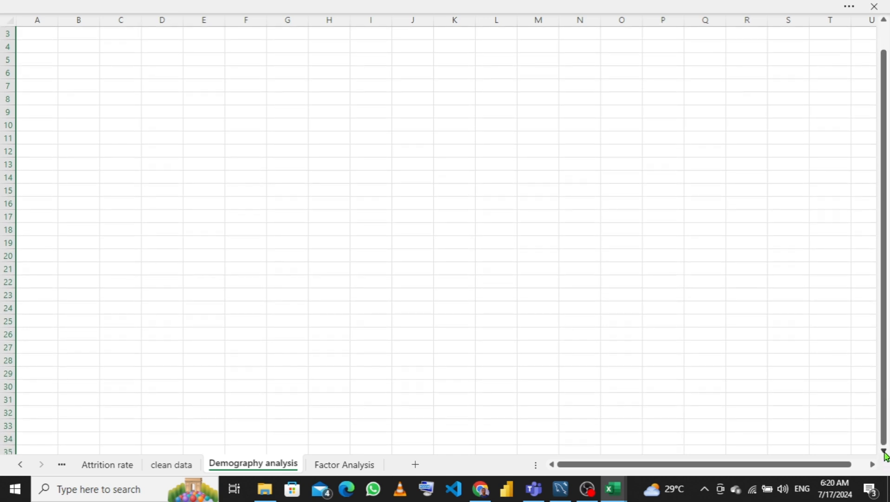
click(3, 449)
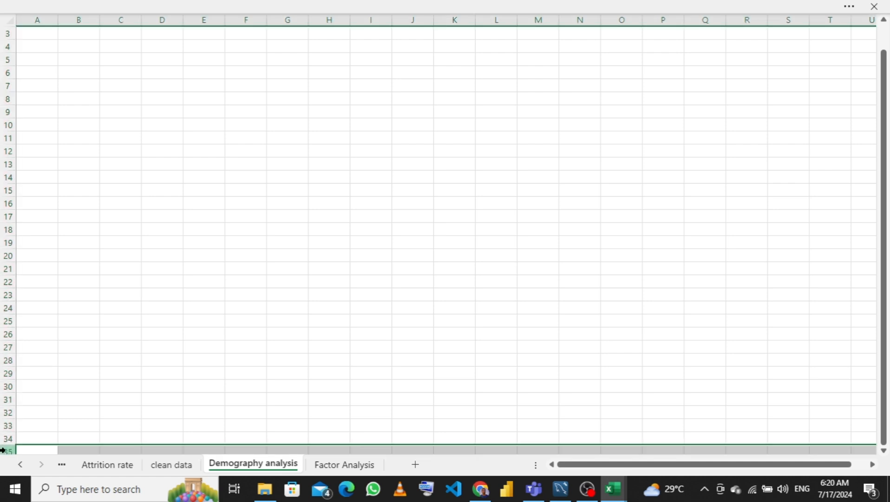
click(2, 449)
key(ctrl+shift+Down)
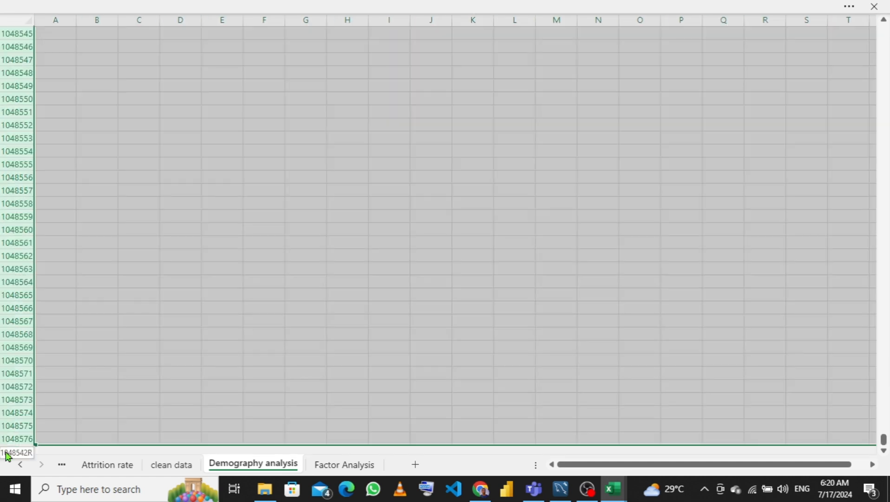
right_click(317, 218)
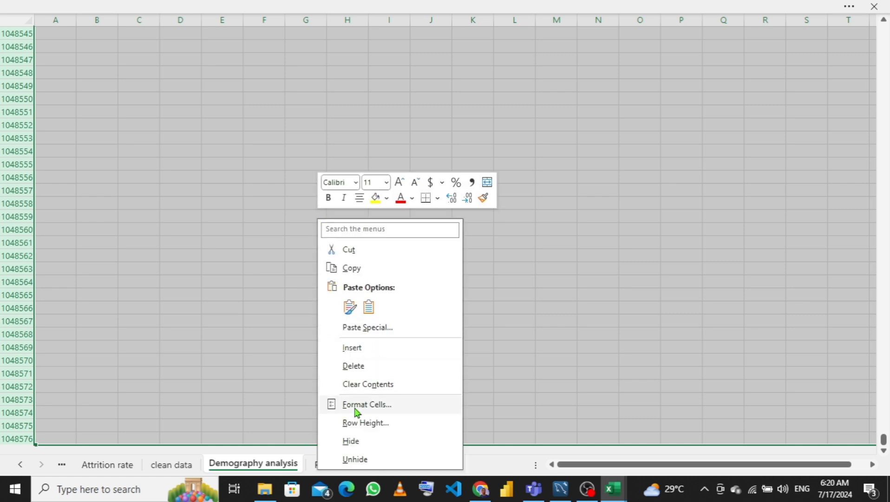
click(348, 442)
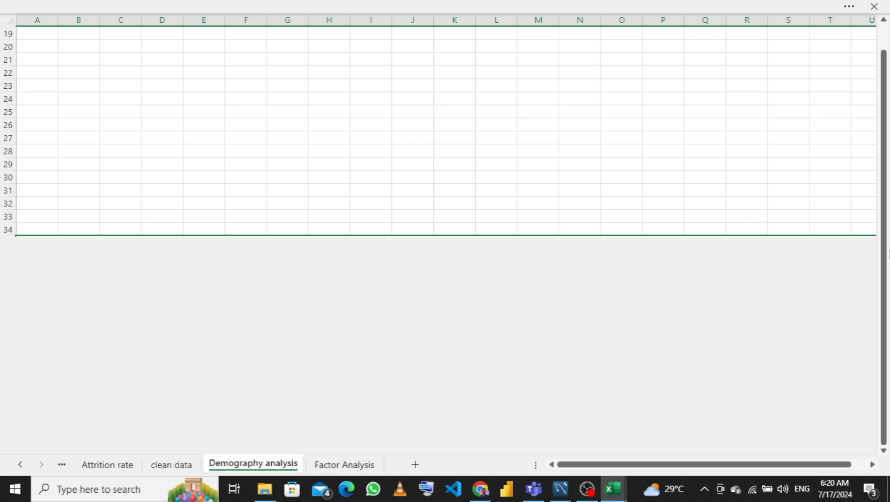
- Restore the ribbon and turn off headings and gridlines for the sheet
drag(884, 238, 878, 165)
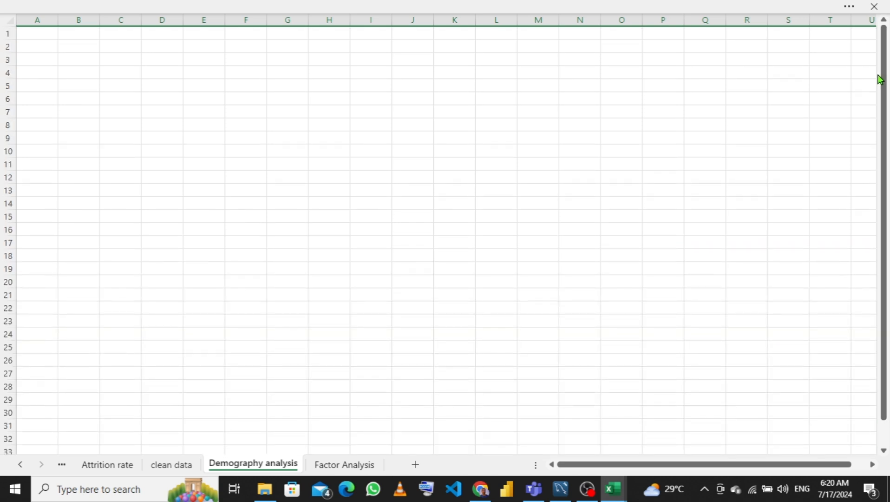
click(482, 7)
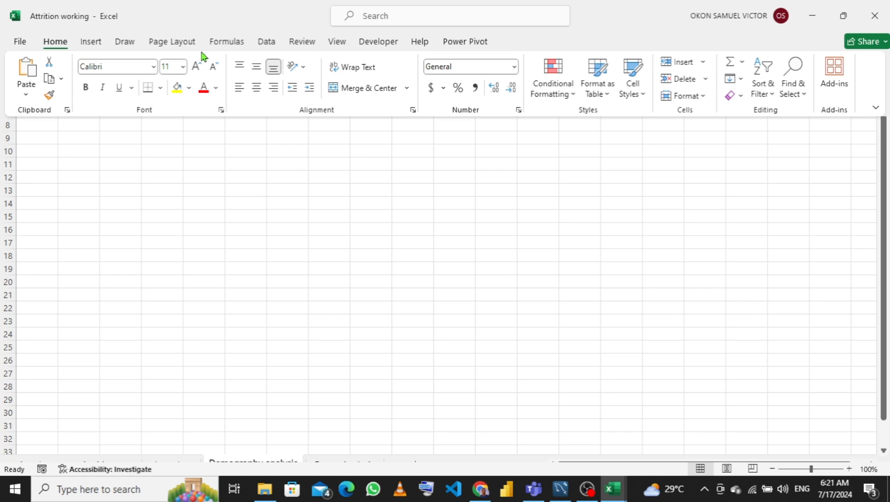
click(338, 42)
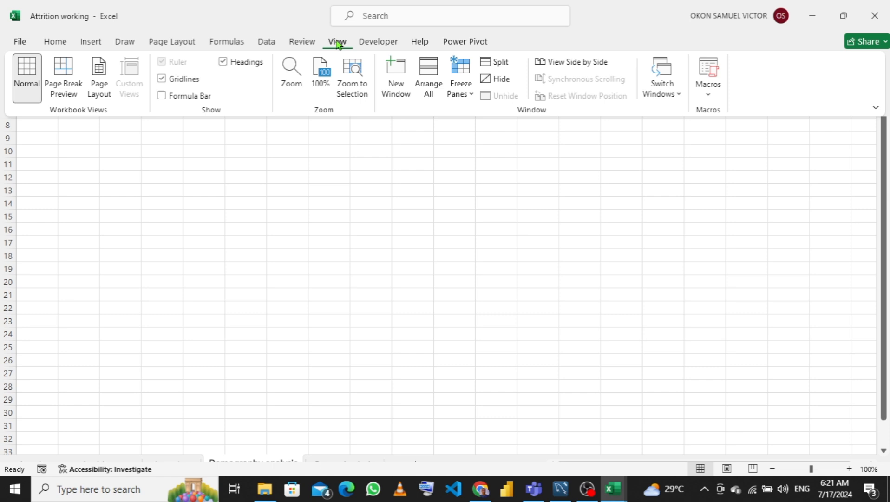
click(222, 62)
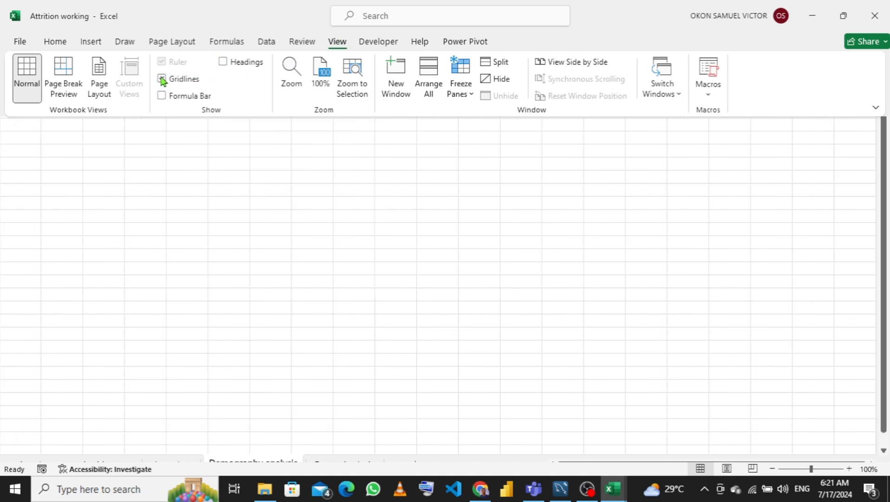
click(162, 79)
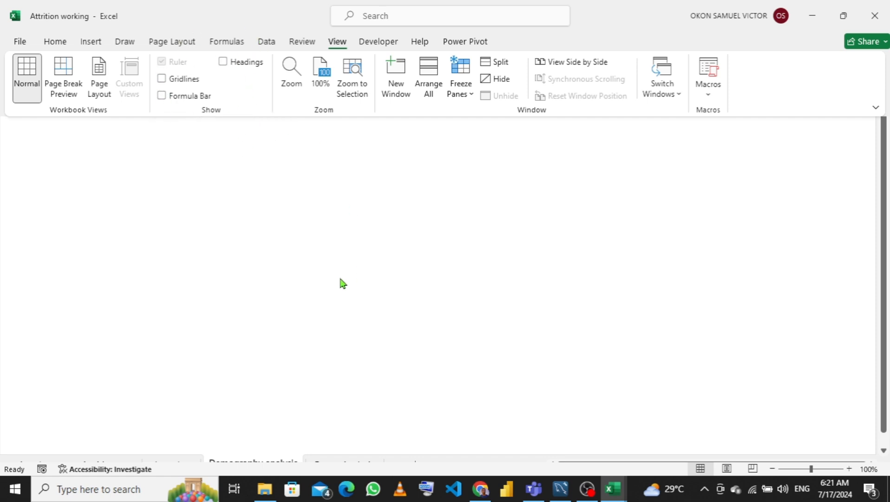
- Start customizing the theme colours and set Accent 1 to Green, Accent 6, Darker 25%
click(181, 45)
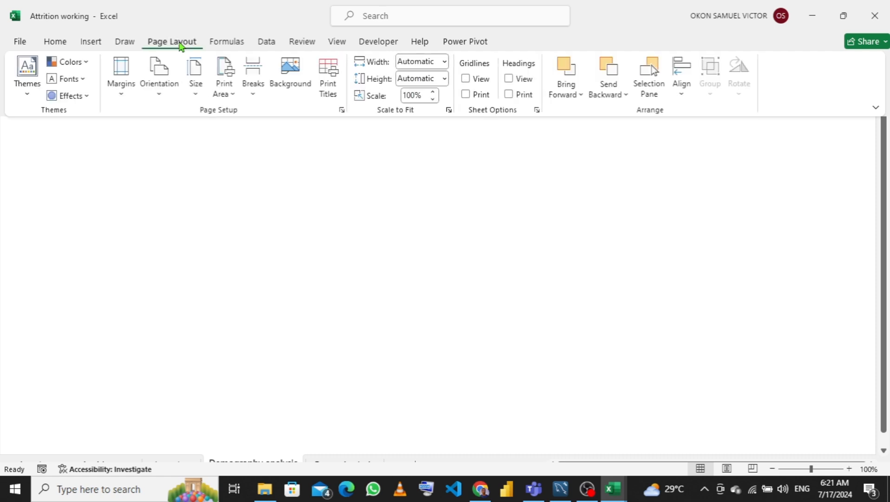
click(88, 63)
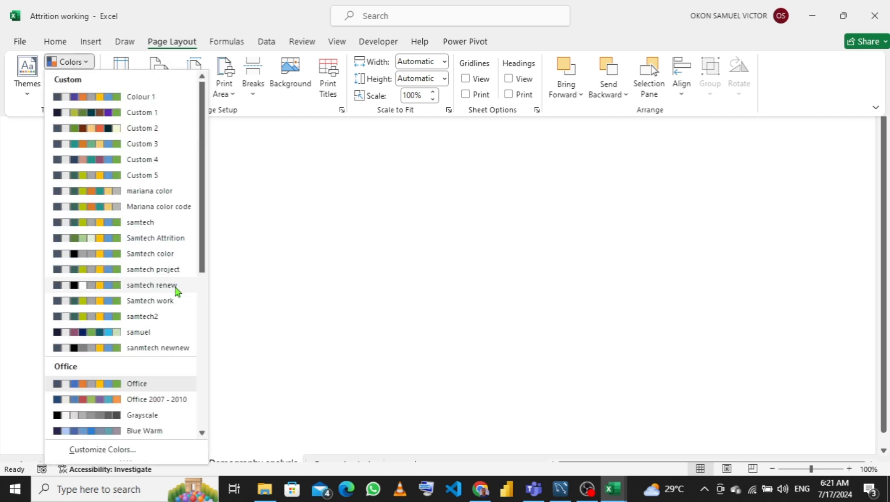
click(110, 450)
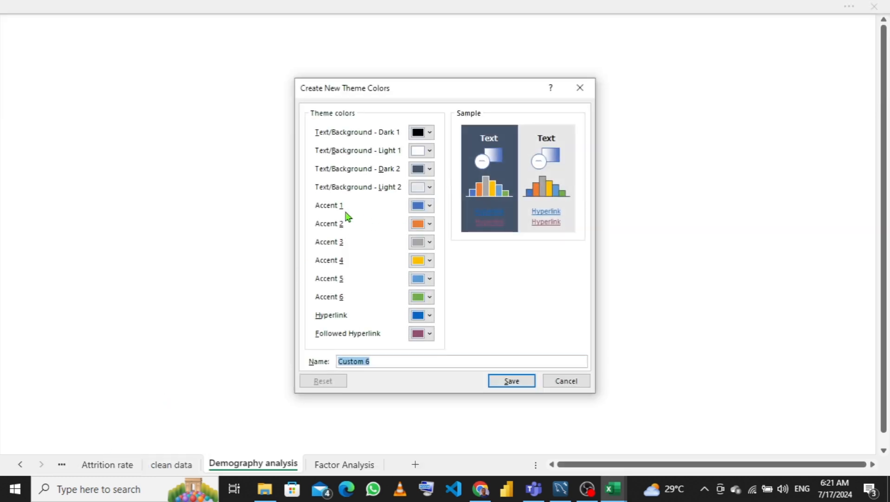
click(430, 206)
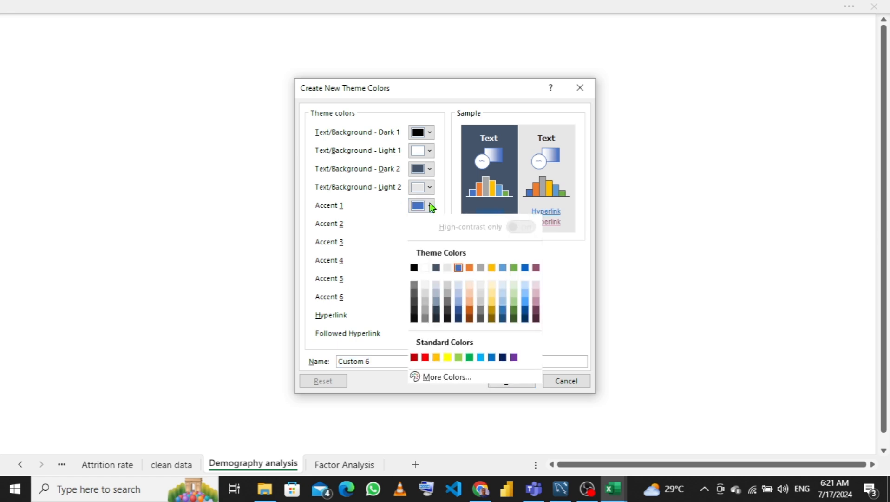
click(514, 311)
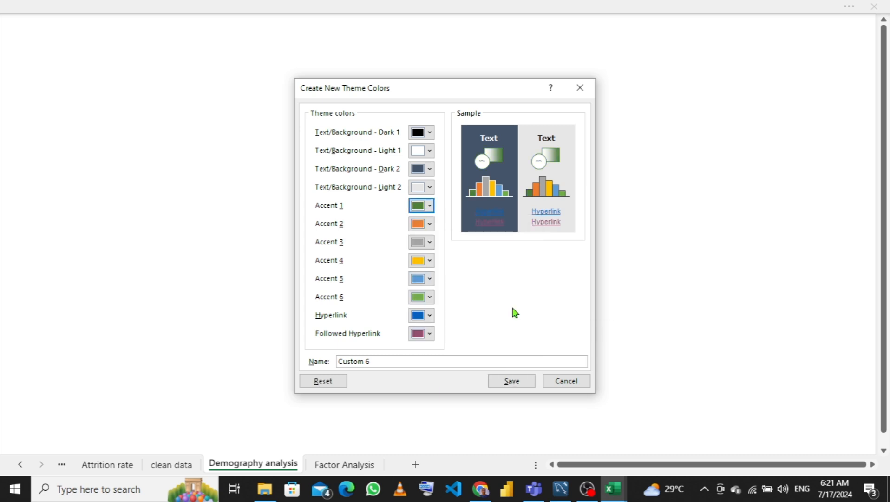
- Set Accent 2 to Green, Accent 6, Lighter 40% and Accent 3 to Green, Accent 6, Lighter 80%
click(431, 225)
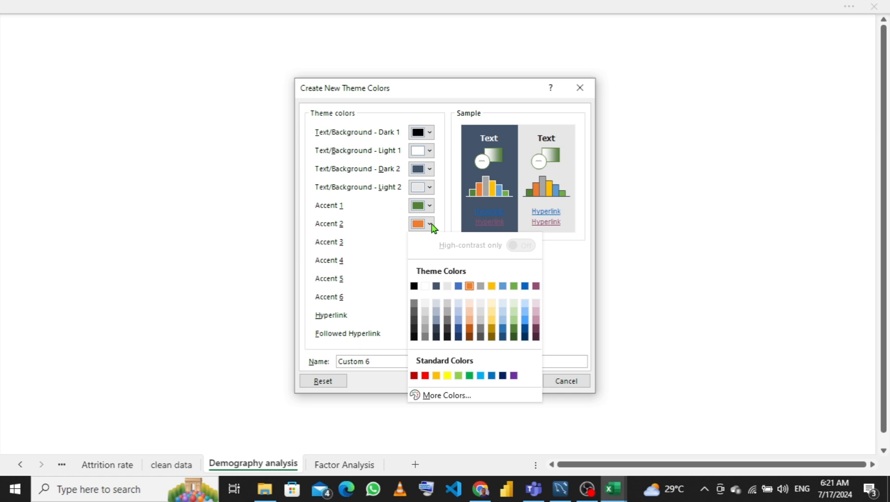
click(514, 321)
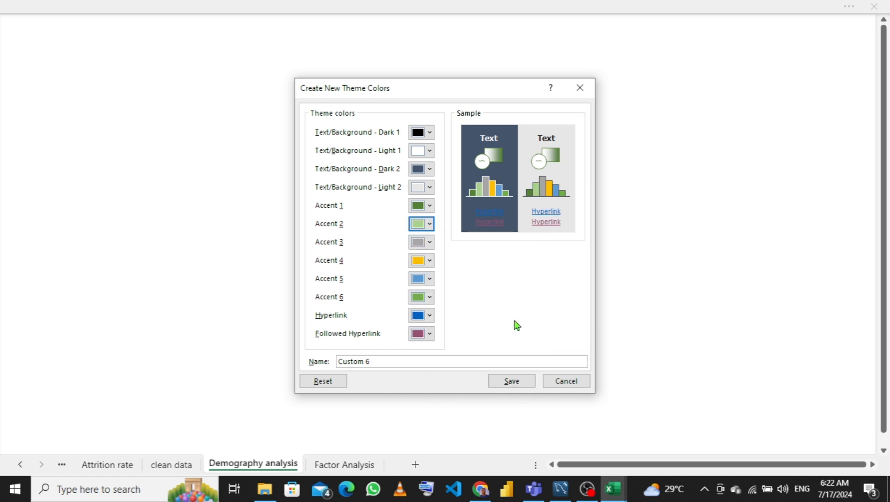
click(430, 243)
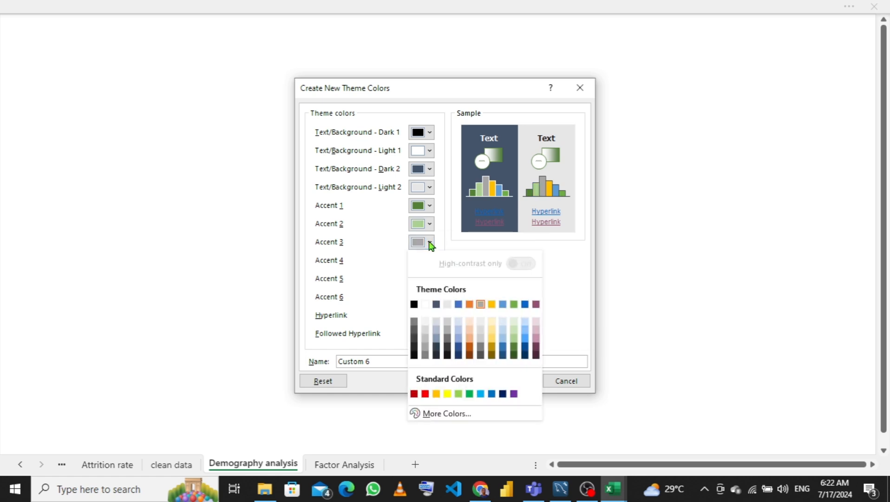
click(514, 324)
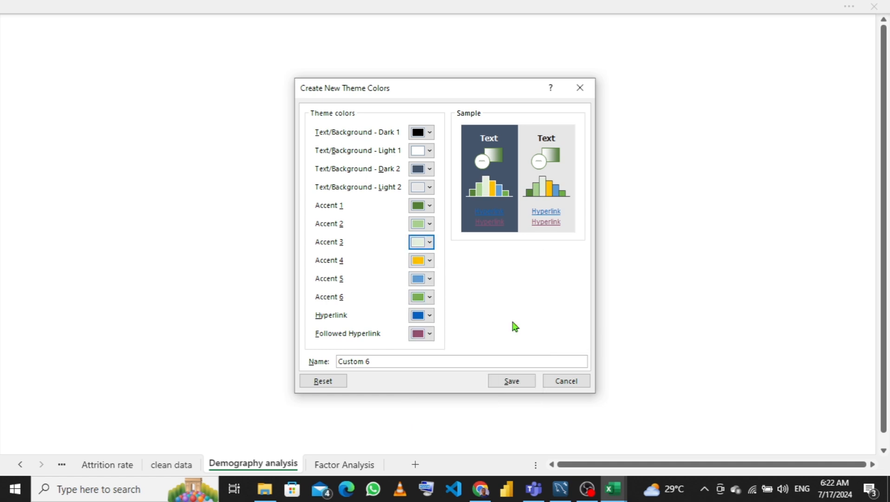
- Rename the new theme colour set and save it
click(431, 361)
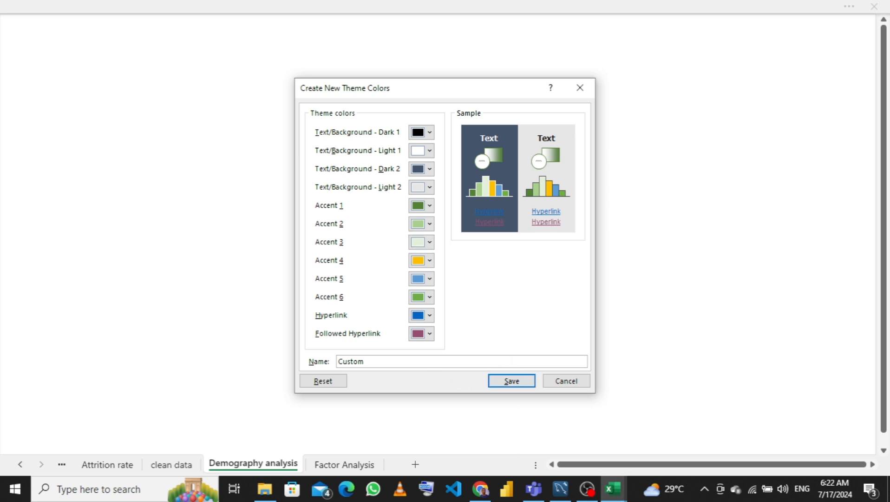
key(BackSpace)
key(BackSpace)
key(BackSpace)
key(BackSpace)
key(BackSpace)
key(BackSpace)
text(y)
click(505, 383)
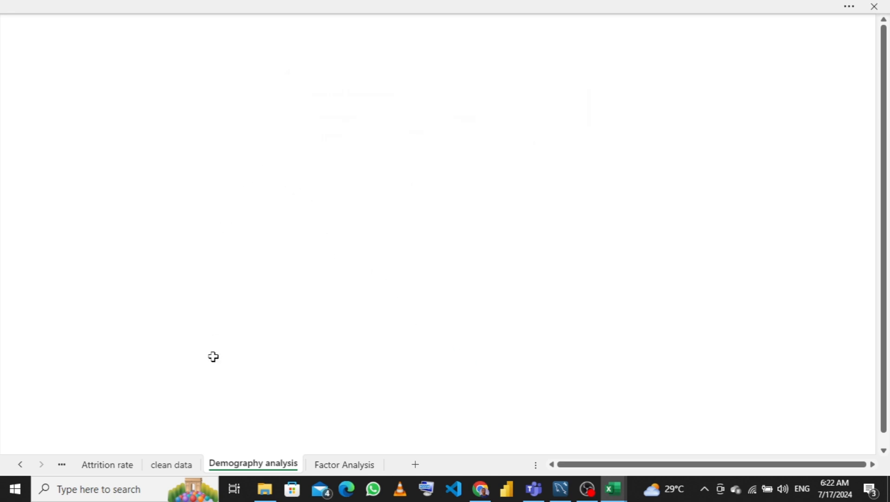
- Browse back through the earlier worksheets to review their pivot tables and charts
click(164, 465)
click(123, 467)
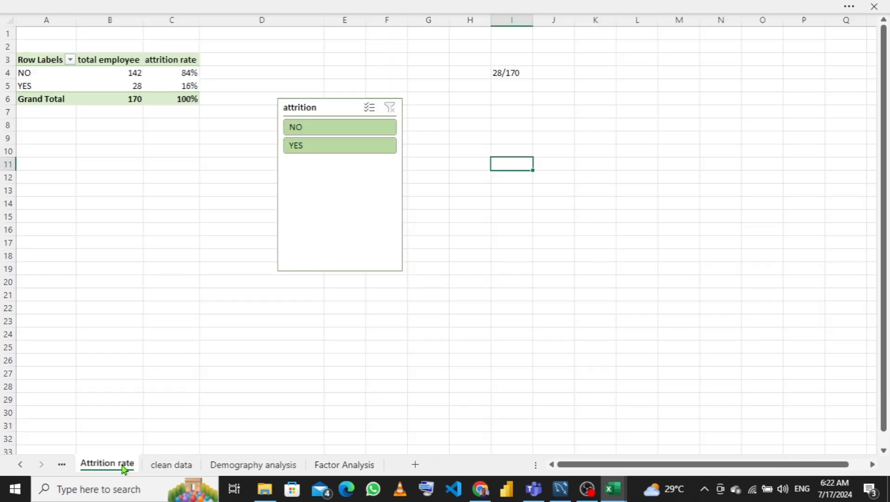
click(61, 464)
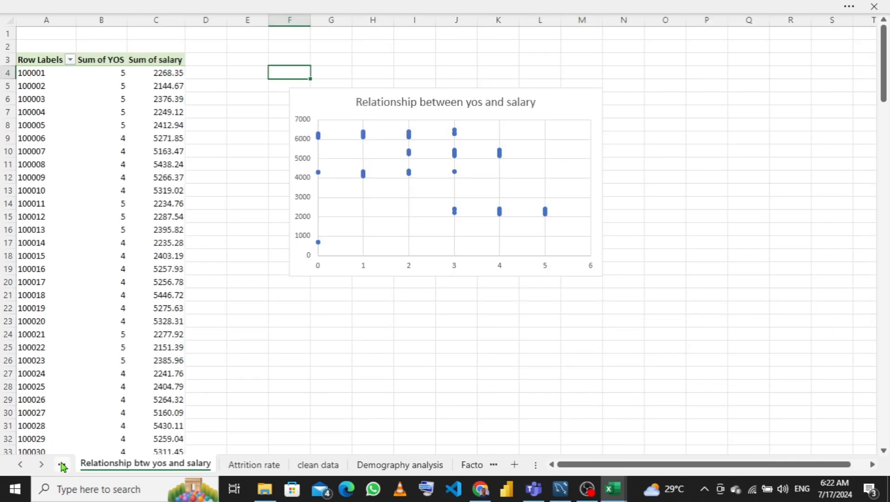
click(61, 465)
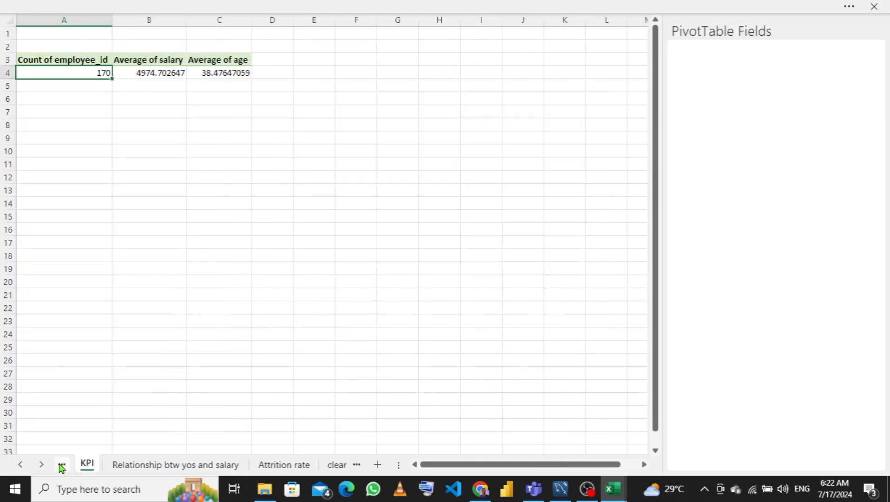
click(63, 465)
click(62, 465)
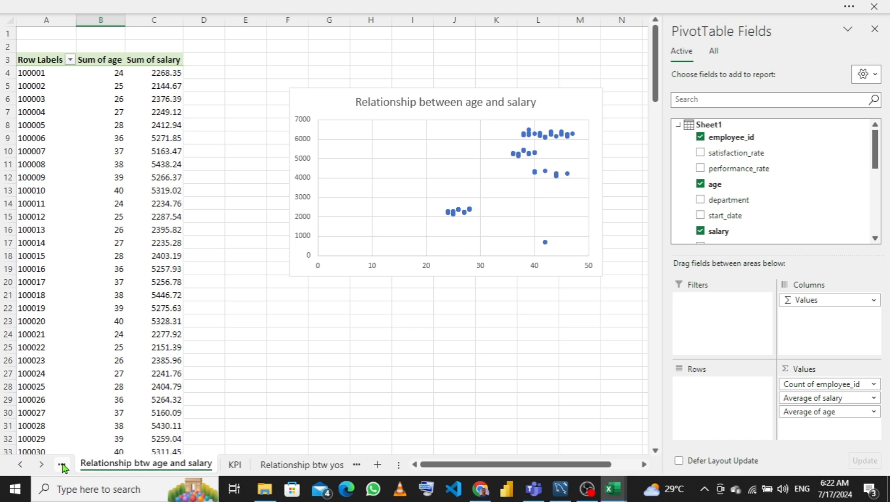
click(62, 465)
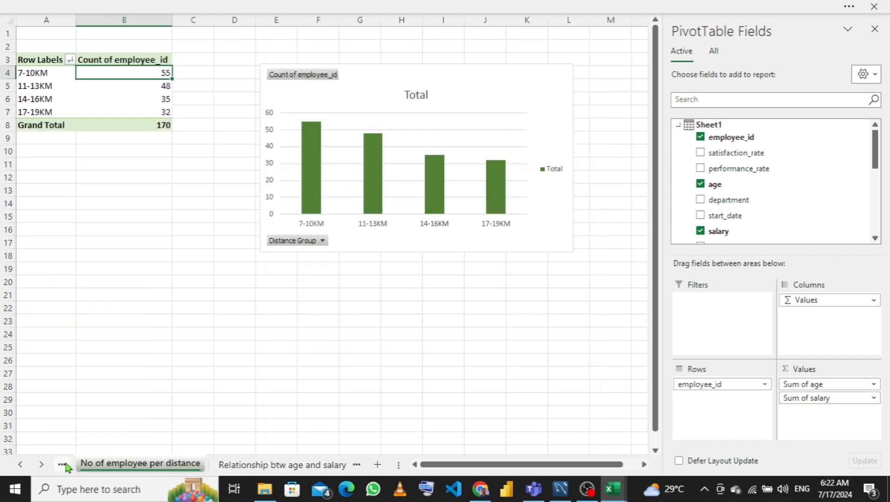
click(63, 465)
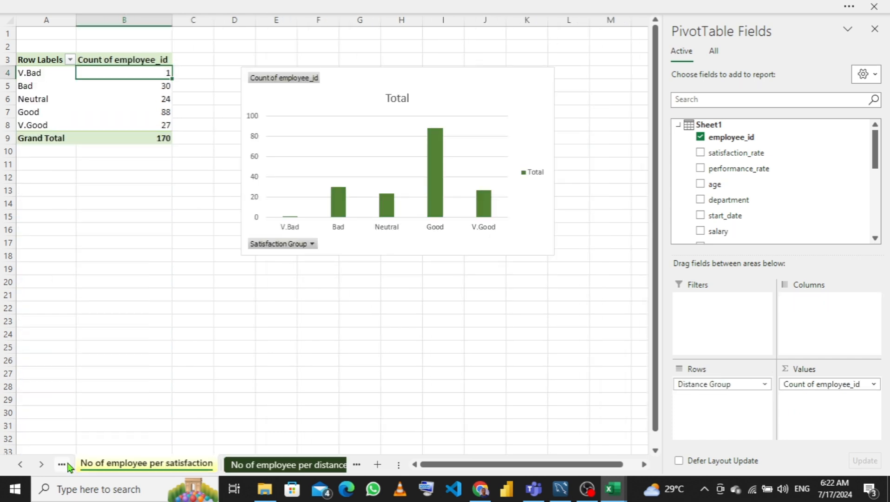
click(63, 464)
click(62, 464)
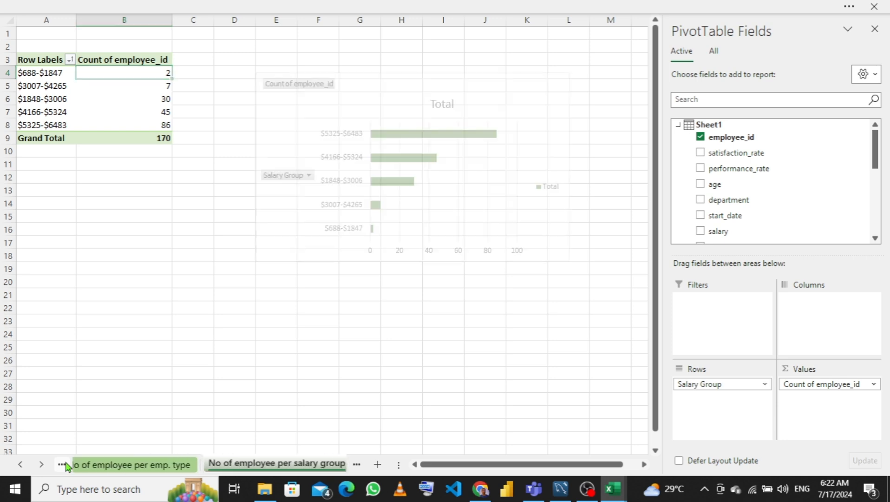
- Browse forward through the worksheet tabs past the pivot chart sheets to the data sheets
click(66, 466)
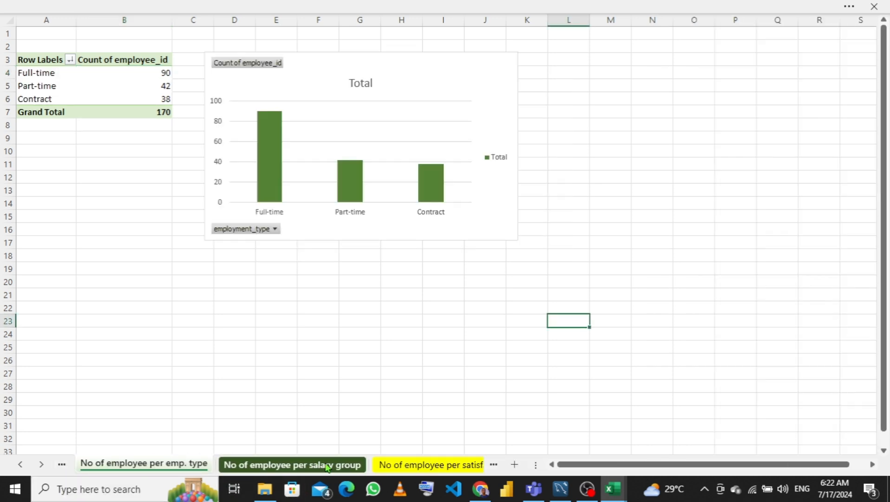
click(495, 466)
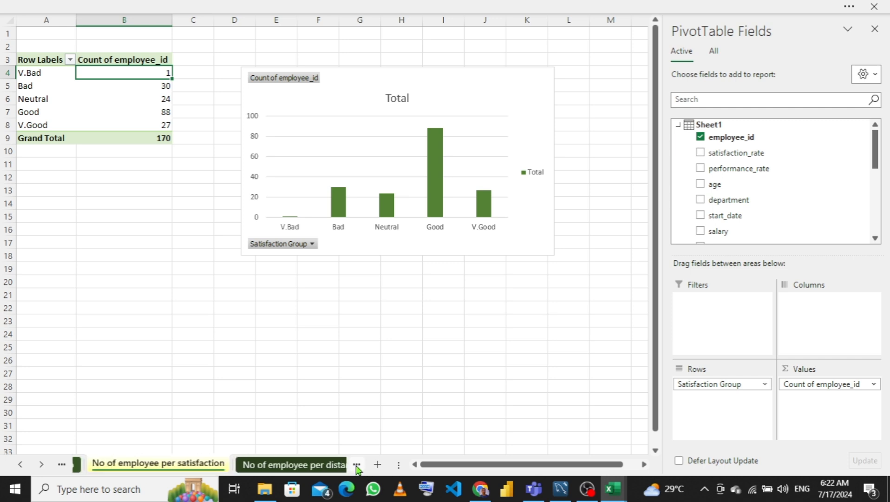
click(357, 465)
click(356, 465)
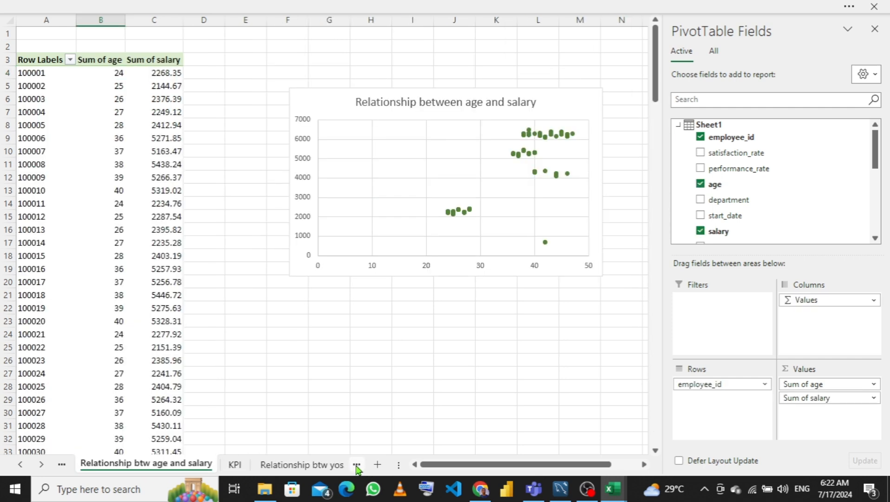
click(357, 465)
click(356, 465)
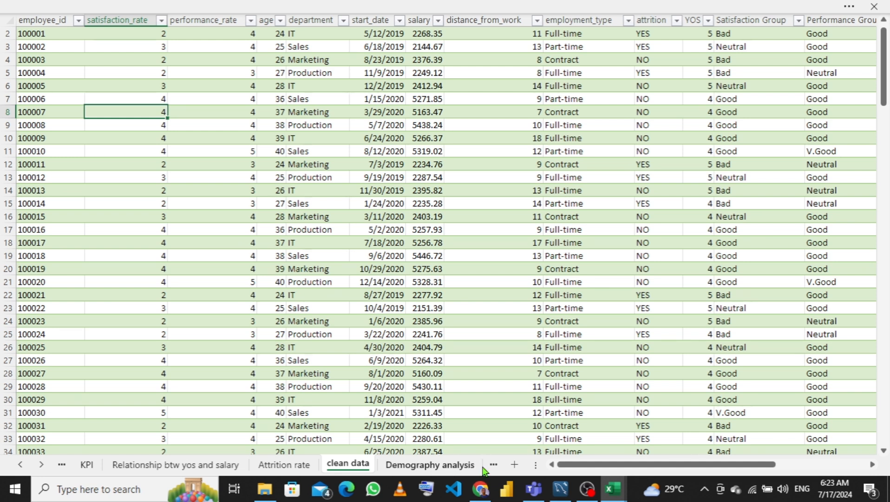
- Reorder the sheet tabs so Demography analysis and then Factor Analysis come before Attrition rate, and open Demography analysis
drag(395, 465, 313, 466)
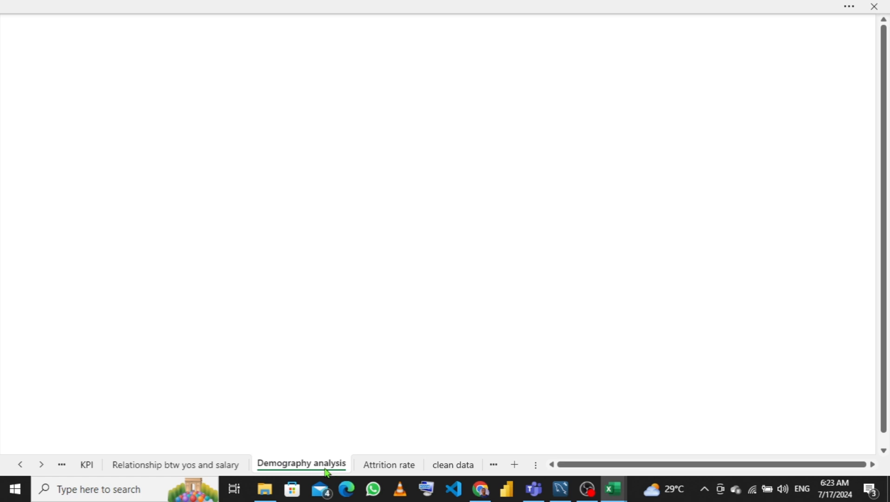
click(467, 471)
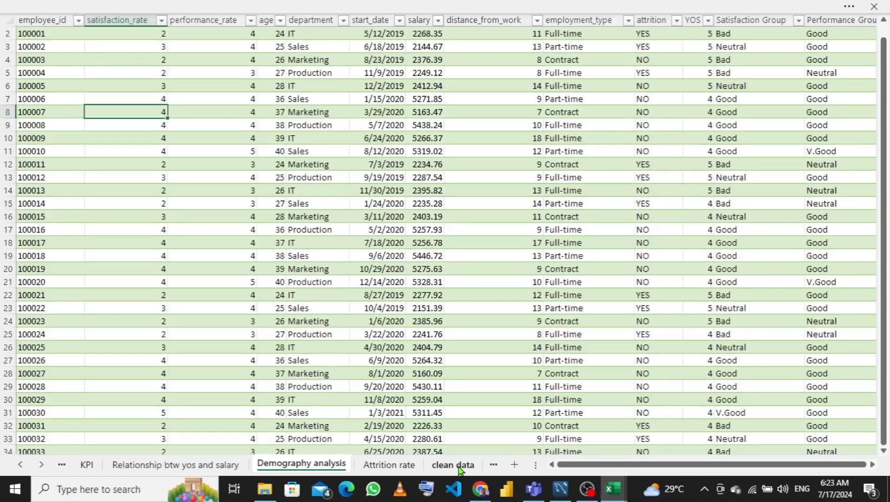
click(494, 465)
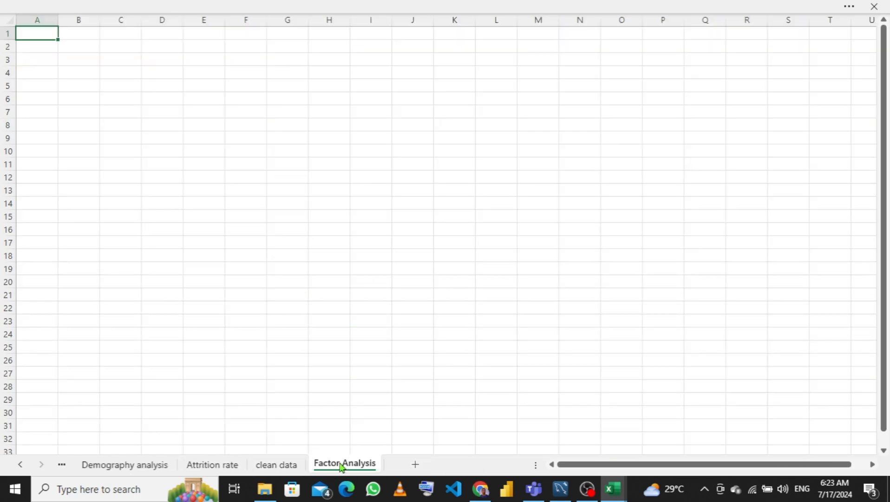
mouse_move(342, 463)
mouse_down()
mouse_move(244, 457)
mouse_move(190, 466)
mouse_up()
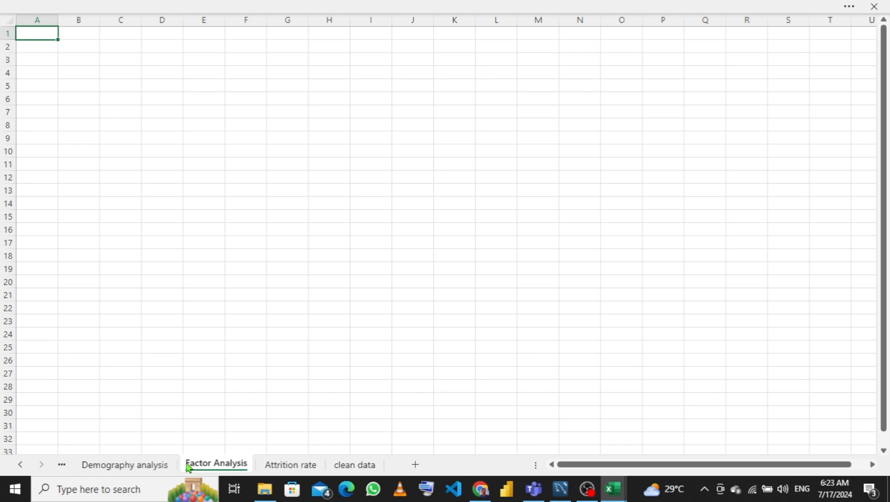
click(99, 466)
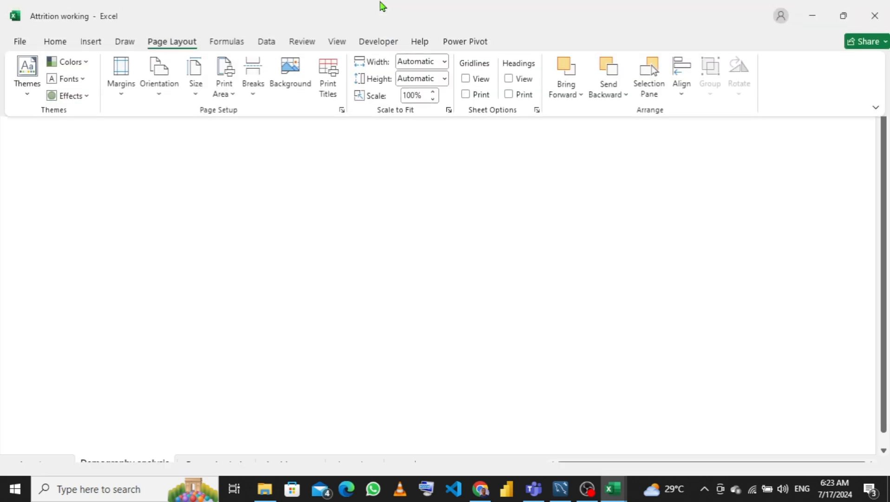
- Select all cells on the Demography analysis sheet and fill them with the light green theme colour
click(270, 198)
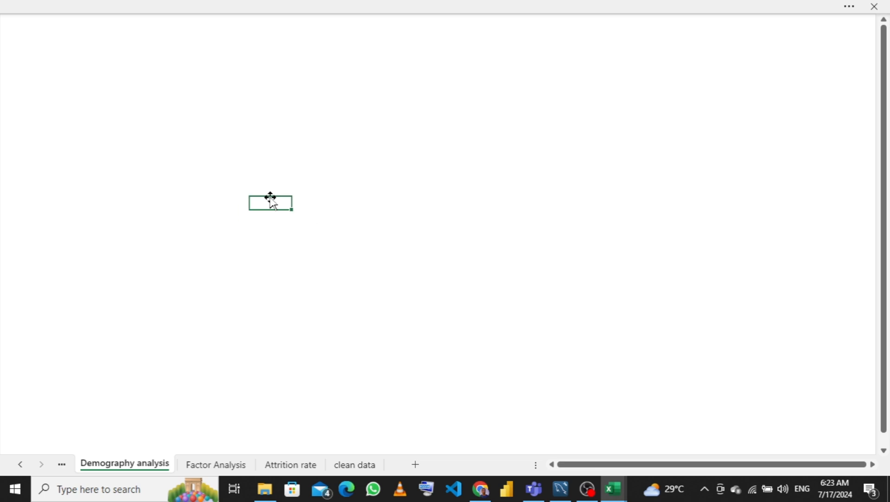
key(ctrl+a)
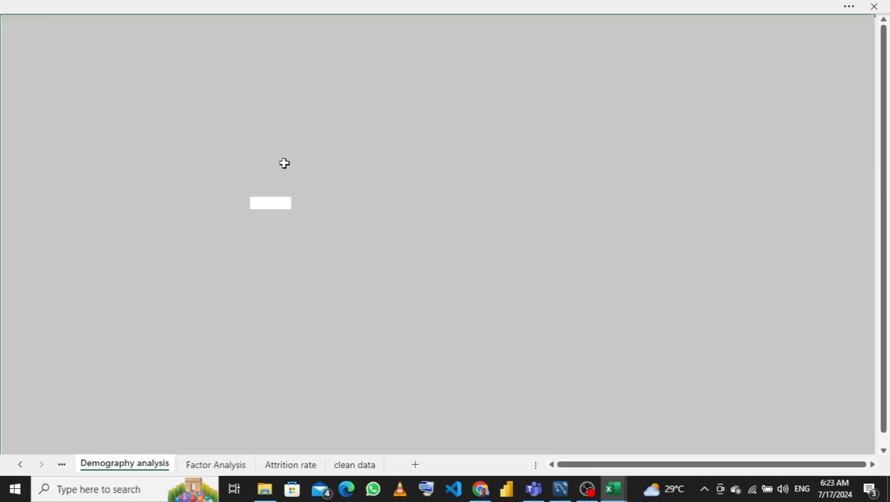
right_click(224, 156)
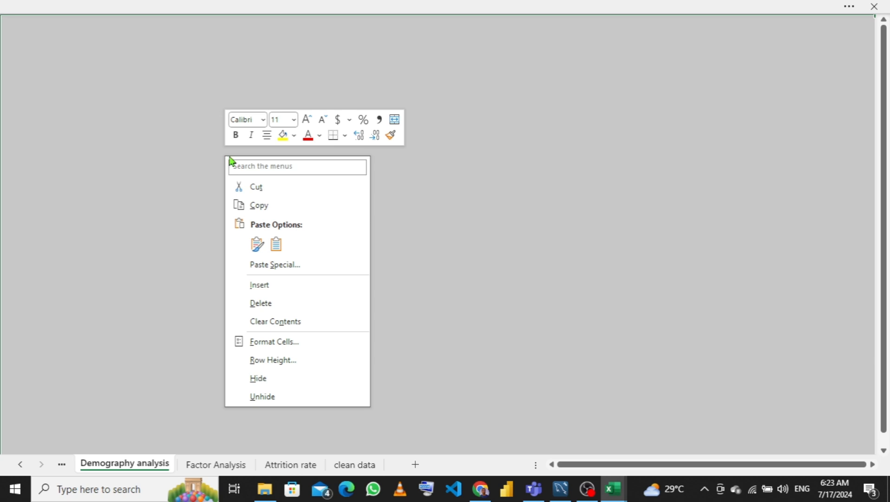
click(294, 137)
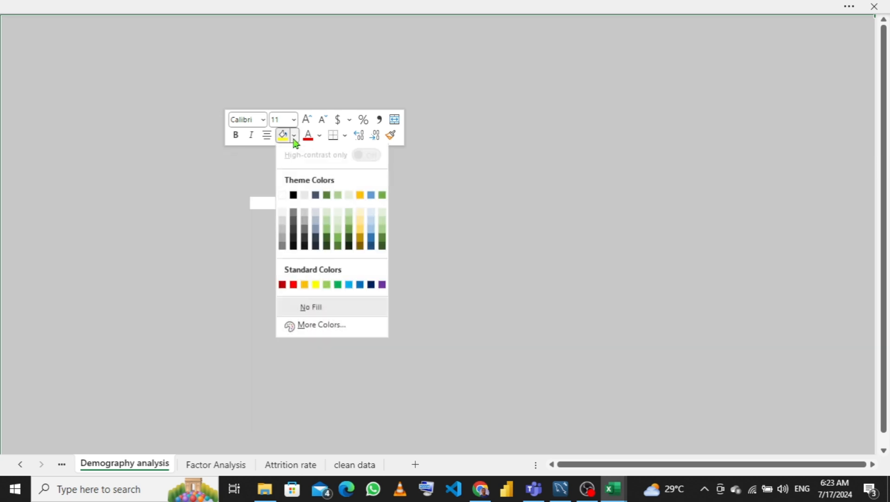
click(348, 199)
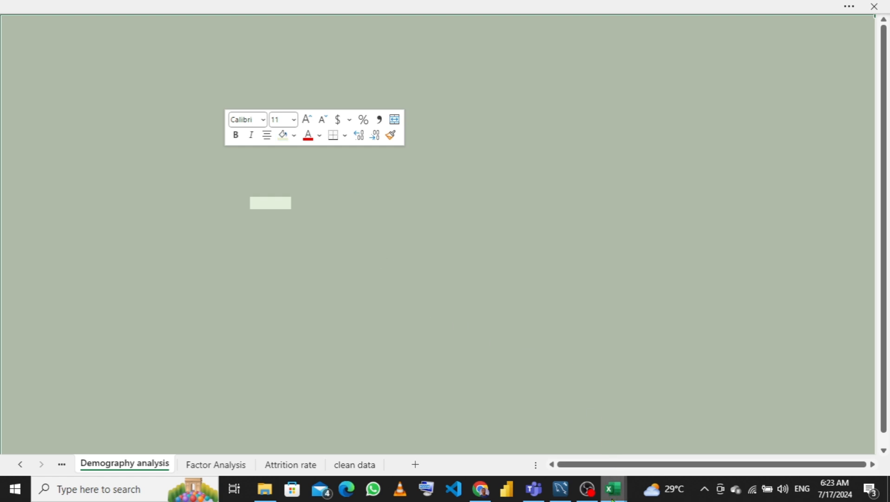
mouse_move(613, 488)
mouse_move(576, 439)
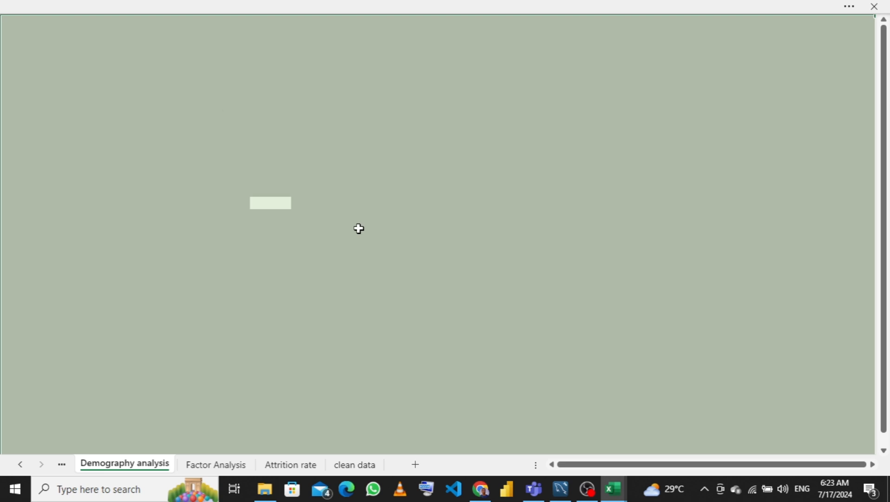
click(359, 228)
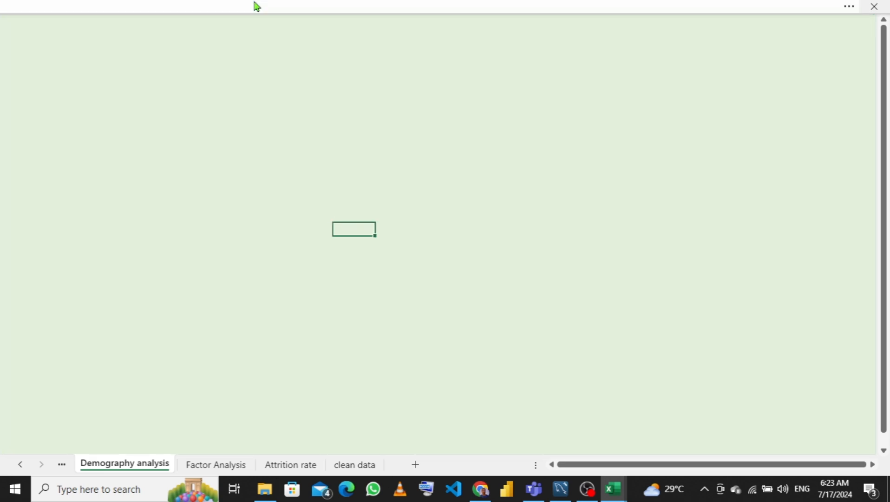
- Draw a rounded rectangle banner spanning the full width of the sheet's top edge
click(270, 6)
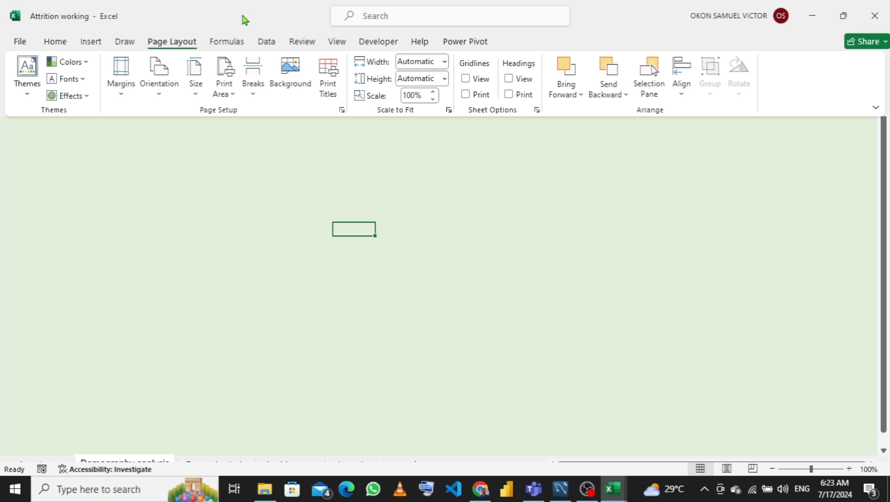
click(91, 43)
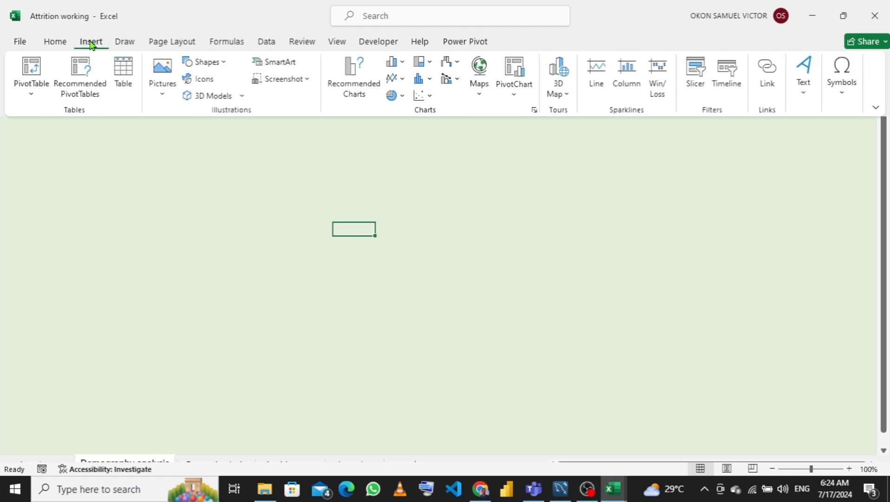
click(225, 63)
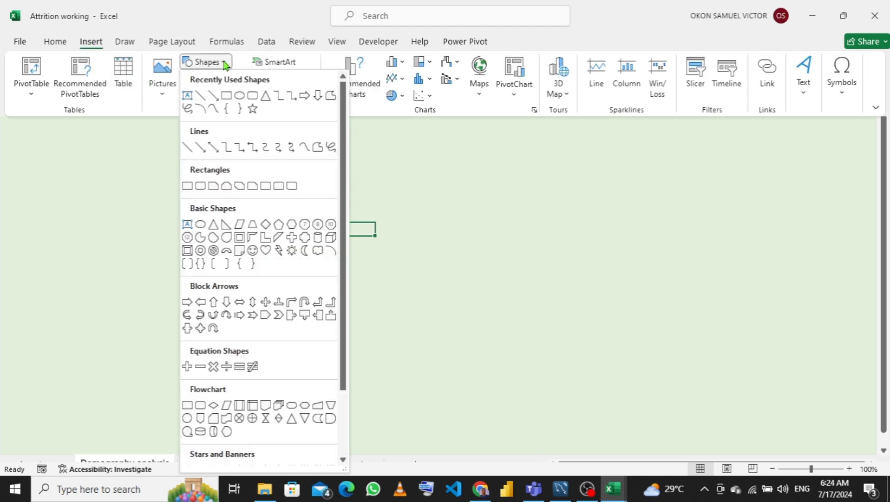
click(253, 99)
key(ctrl+shift+F1)
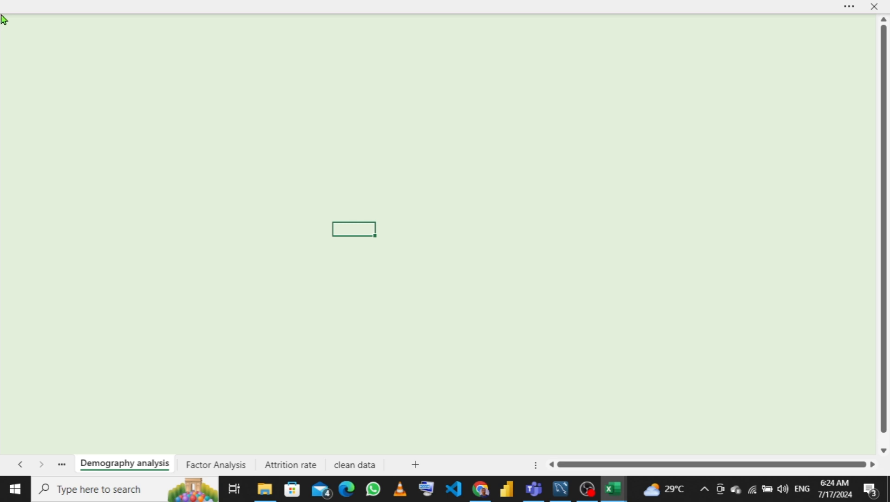
drag(1, 14, 888, 58)
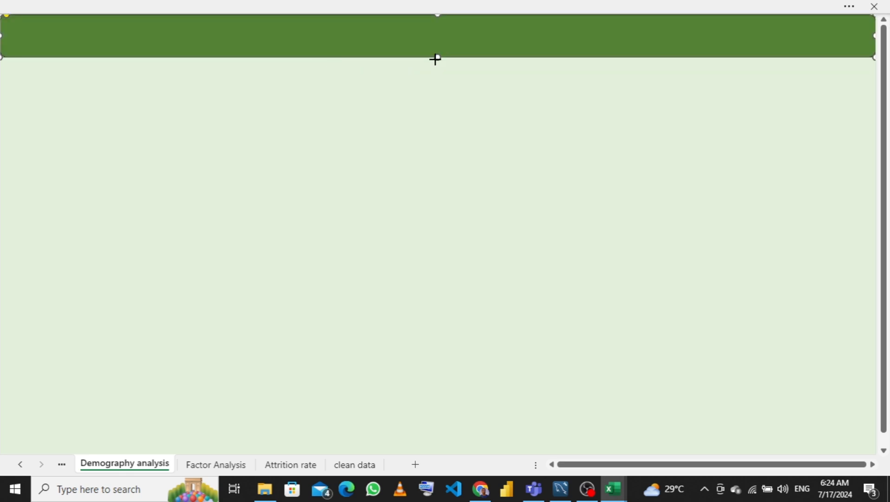
drag(435, 63, 435, 64)
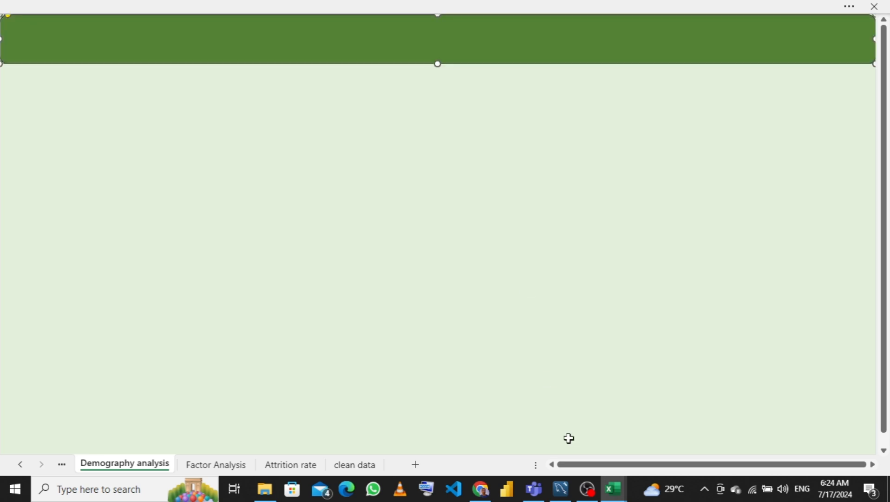
- Duplicate the banner and reshape the copy into a tall side panel along the sheet's left edge below the banner
mouse_move(613, 492)
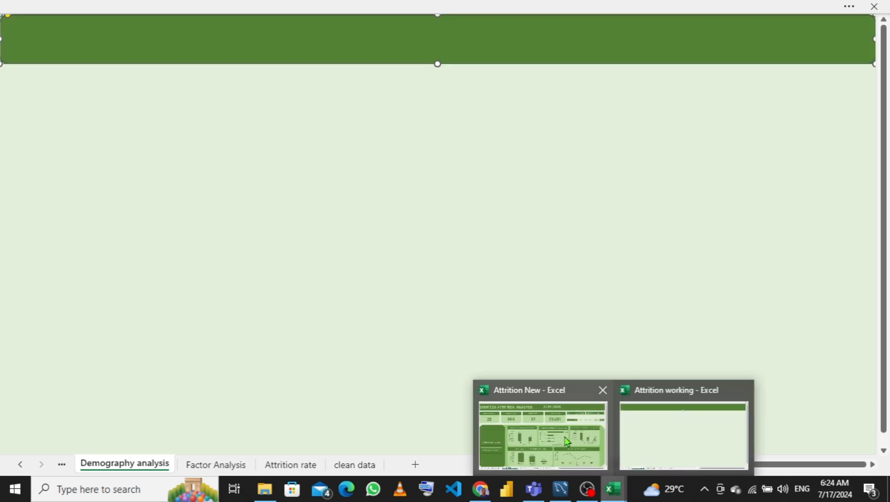
mouse_move(567, 441)
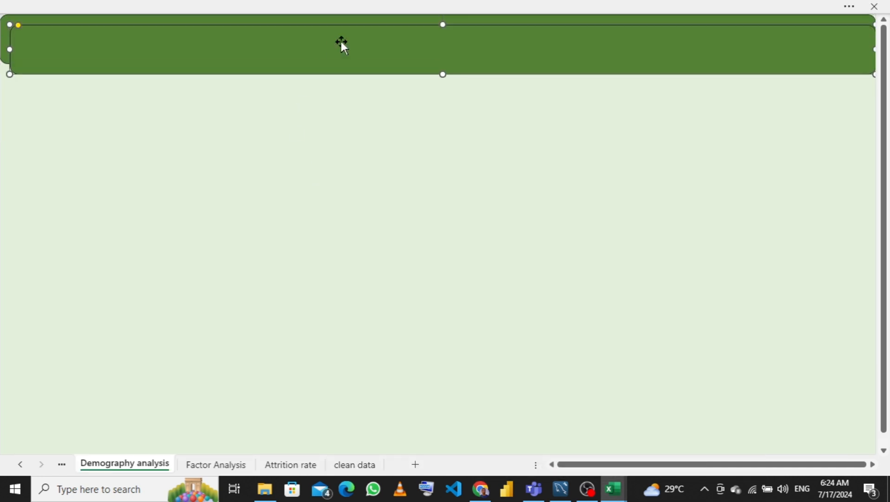
drag(350, 51, 257, 111)
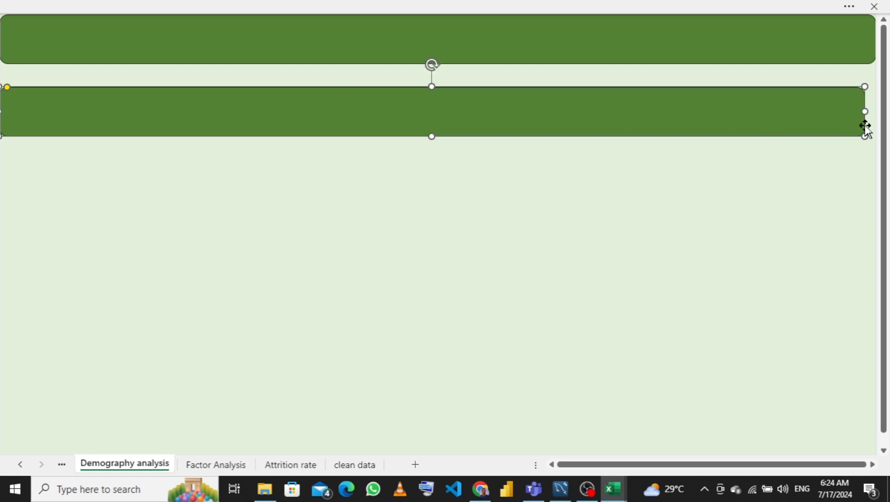
drag(865, 110, 219, 112)
drag(108, 137, 110, 455)
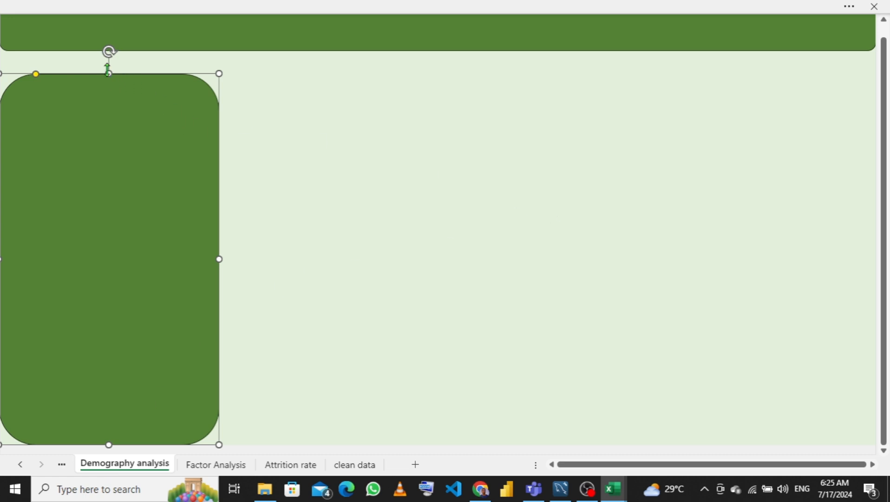
drag(108, 70, 107, 110)
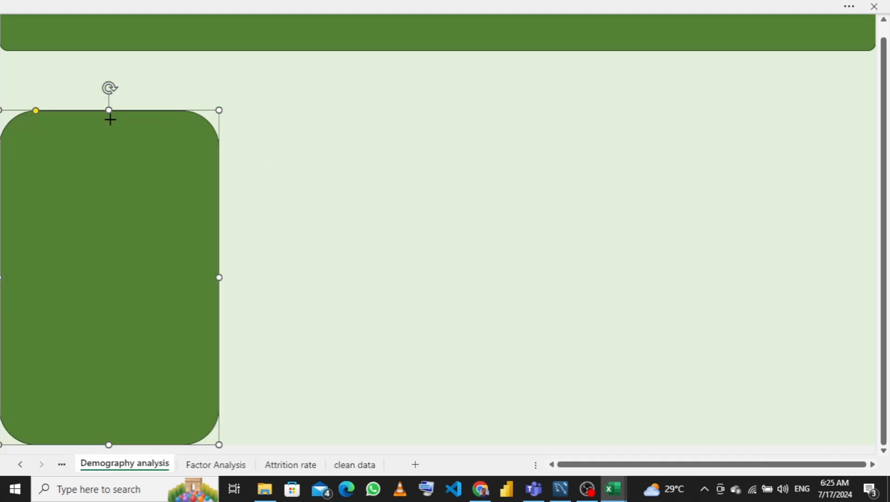
drag(109, 111, 109, 127)
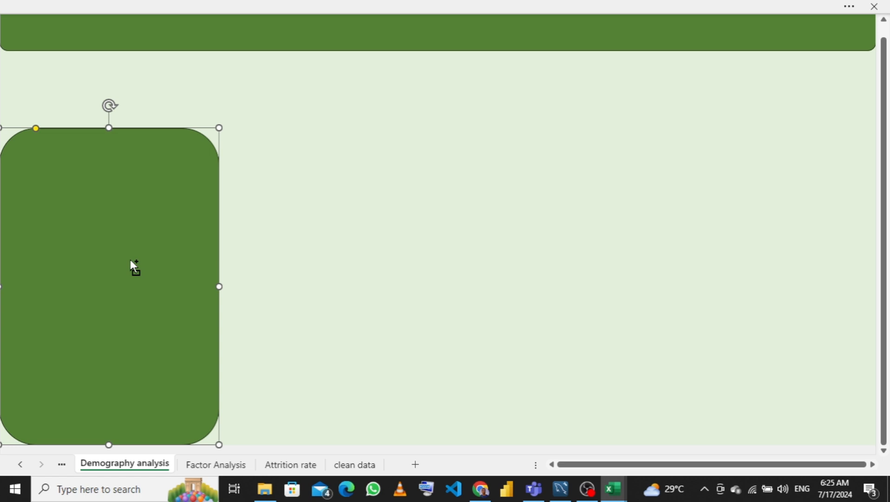
- Paste another copy of the side panel and stretch it into a wider panel overlapping the side panel
key(ctrl+v)
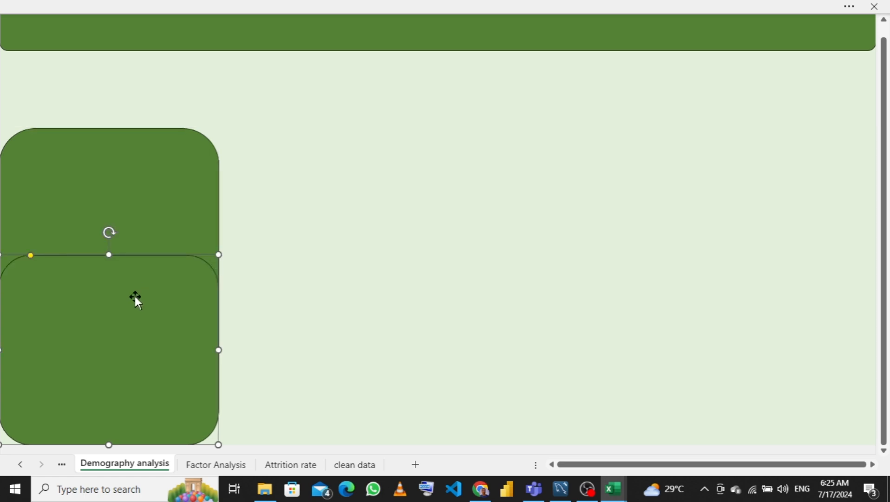
drag(136, 296, 379, 176)
drag(354, 327, 364, 460)
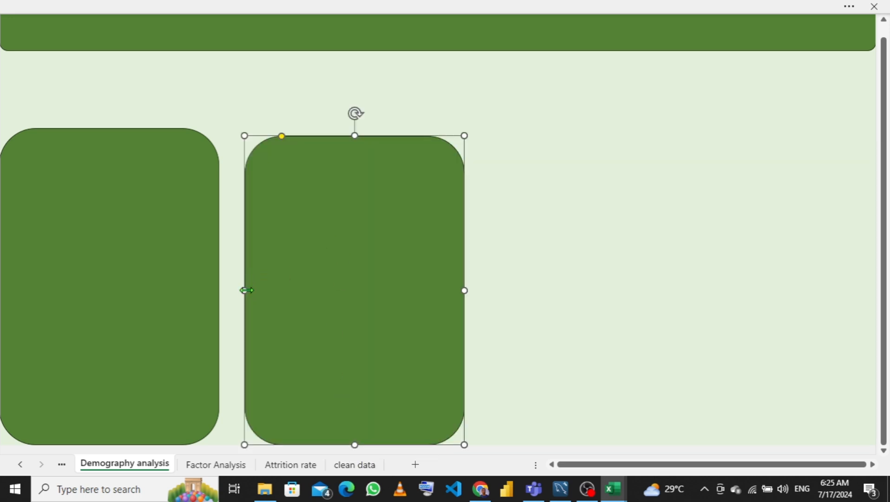
drag(244, 289, 64, 255)
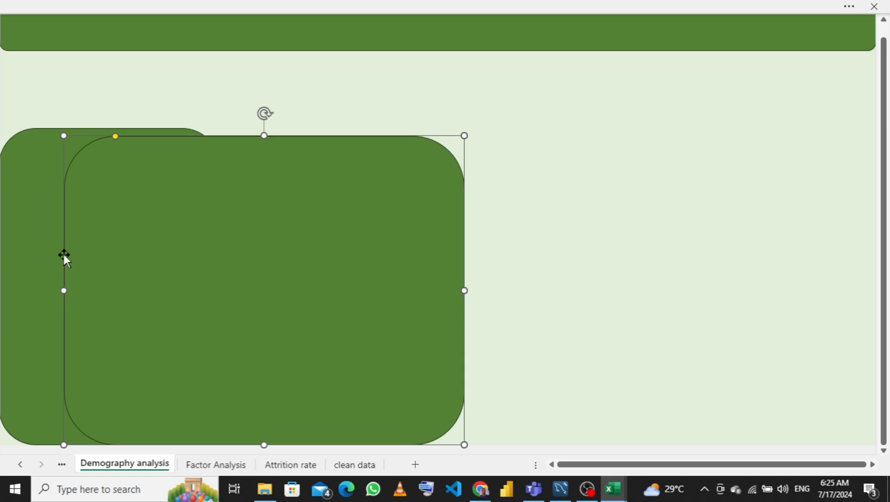
- Send the wider panel behind the side panel and extend it to the side panel's top and the sheet's right edge
right_click(178, 228)
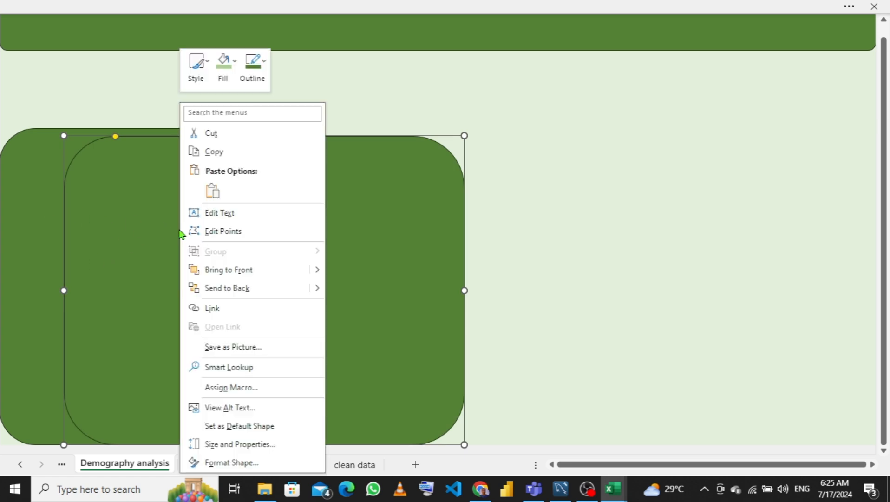
click(242, 288)
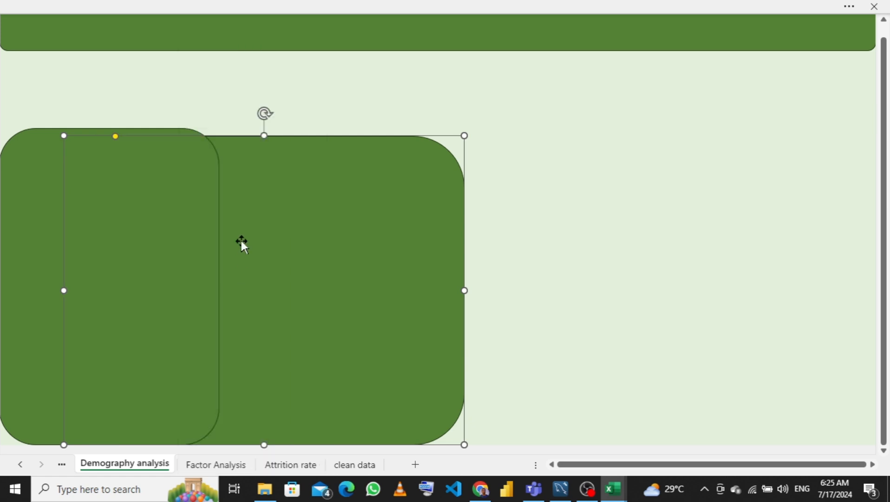
drag(264, 135, 265, 127)
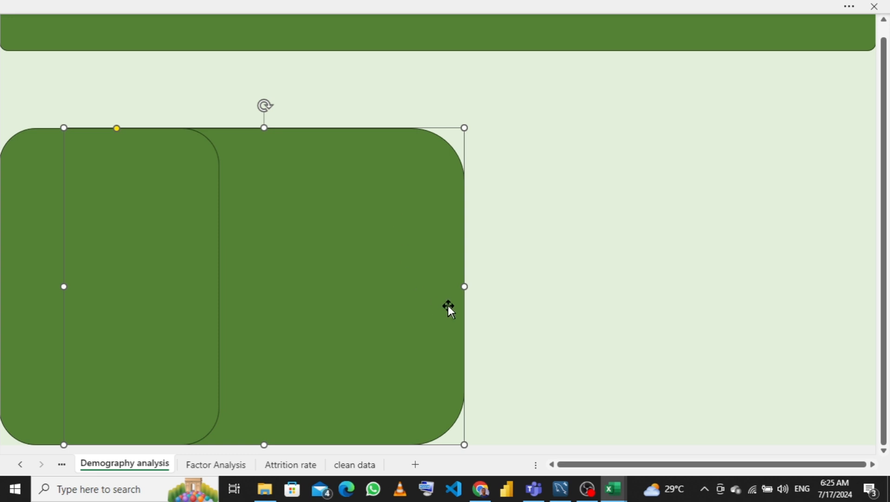
drag(464, 288, 887, 285)
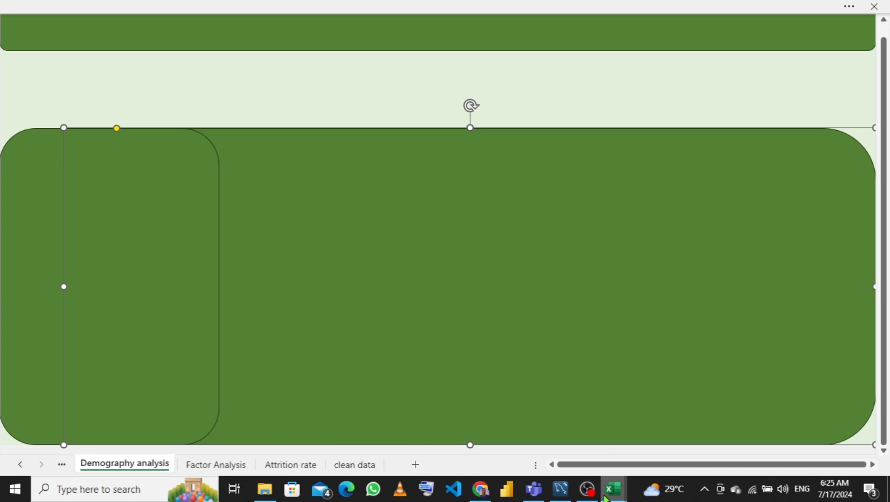
- Switch to the finished reference dashboard workbook to compare, then return to the working workbook
mouse_move(613, 488)
click(565, 441)
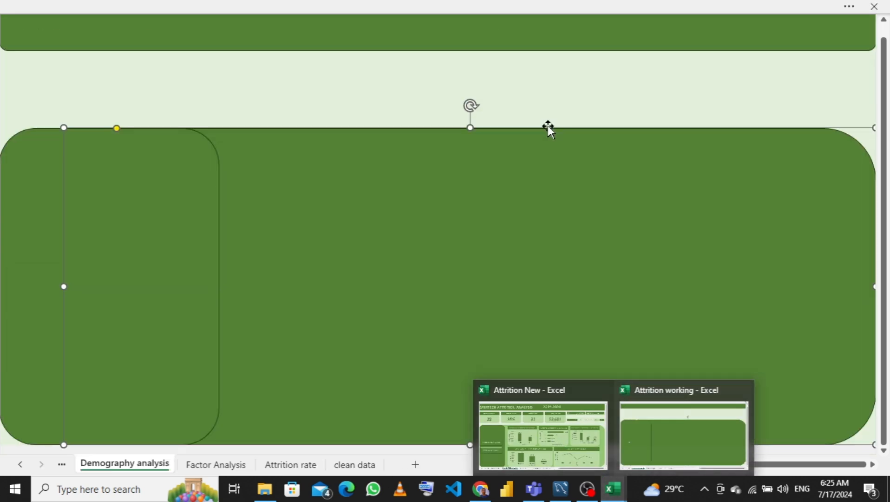
click(683, 434)
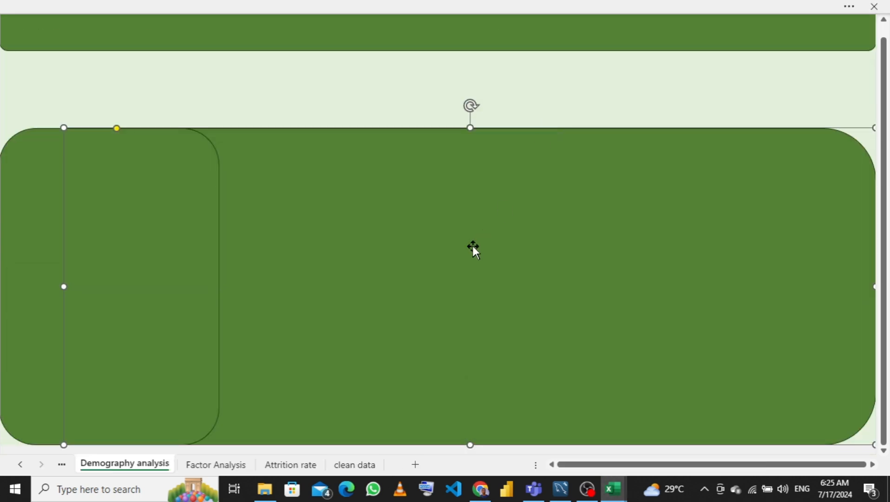
right_click(472, 246)
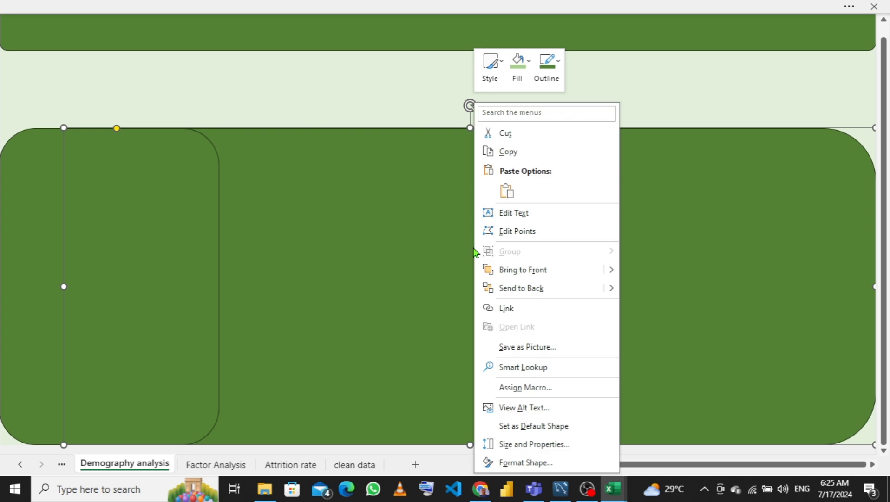
click(521, 86)
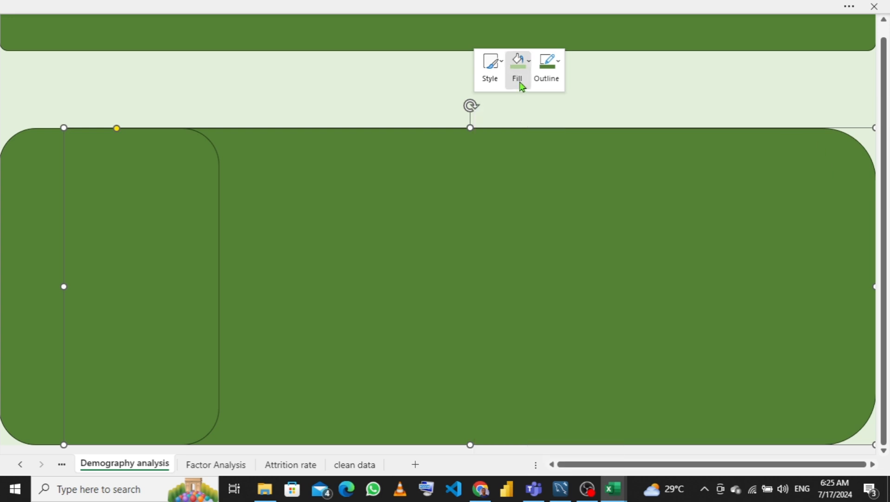
click(520, 86)
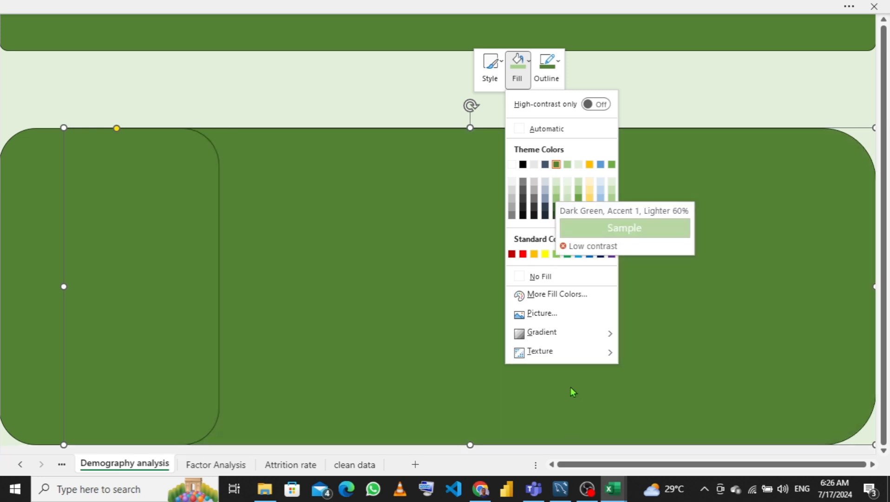
mouse_move(613, 488)
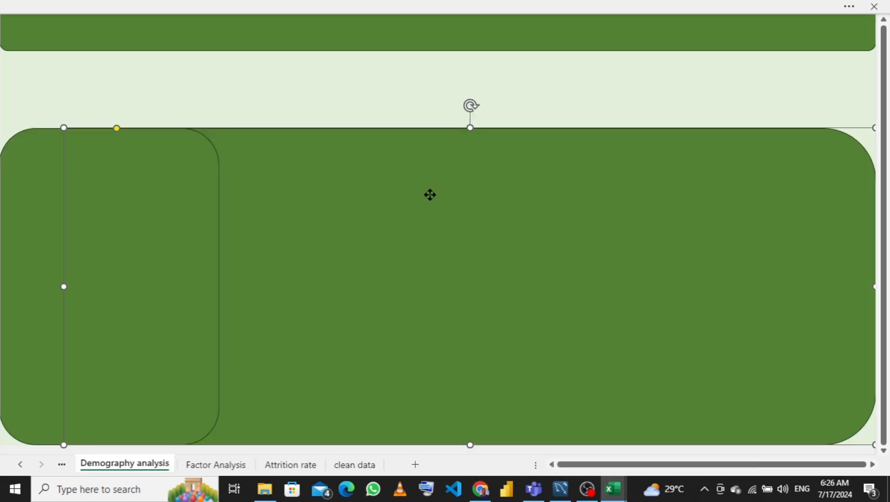
- Fill the wider panel with the Dark Green, Accent 1, Lighter 40% tint
right_click(430, 195)
click(481, 75)
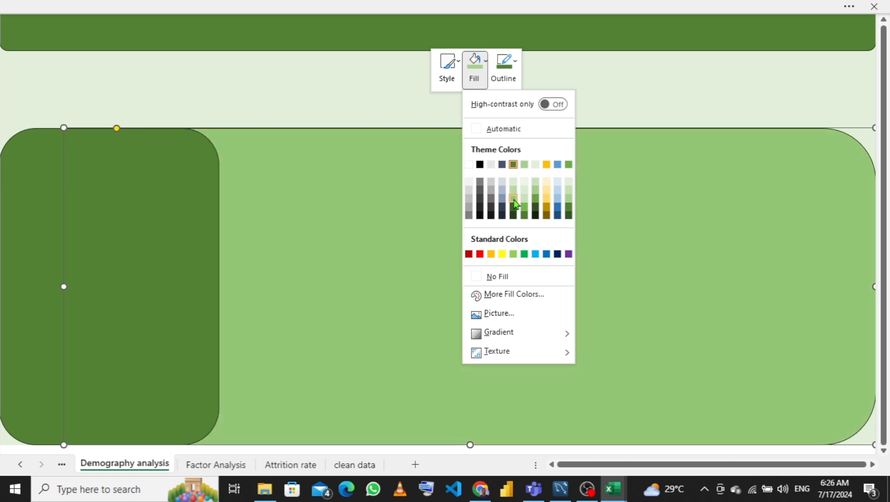
click(513, 199)
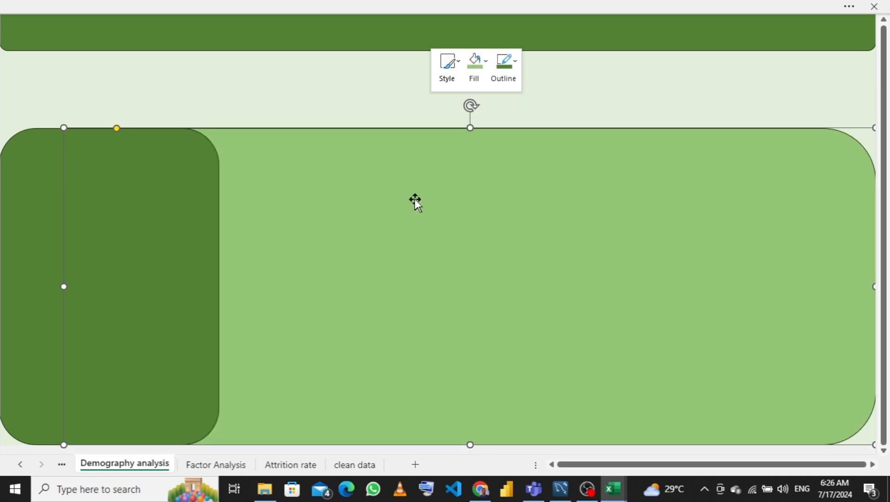
click(338, 95)
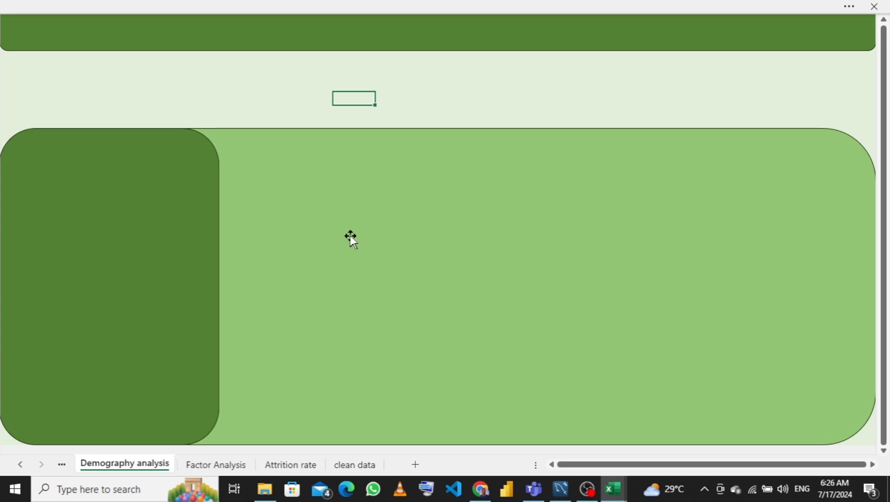
- Select both the side panel and the wider panel and group them into one shape
click(145, 205)
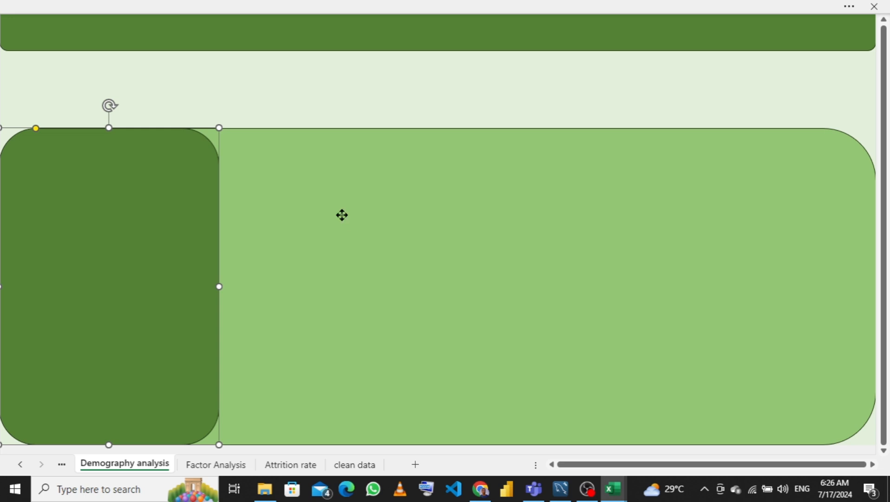
click(342, 215)
click(126, 217)
ctrl+click(330, 239)
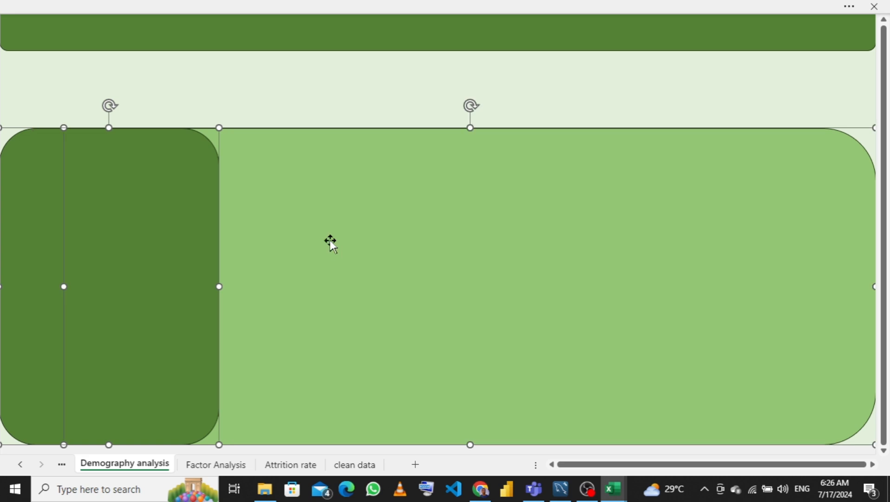
right_click(401, 196)
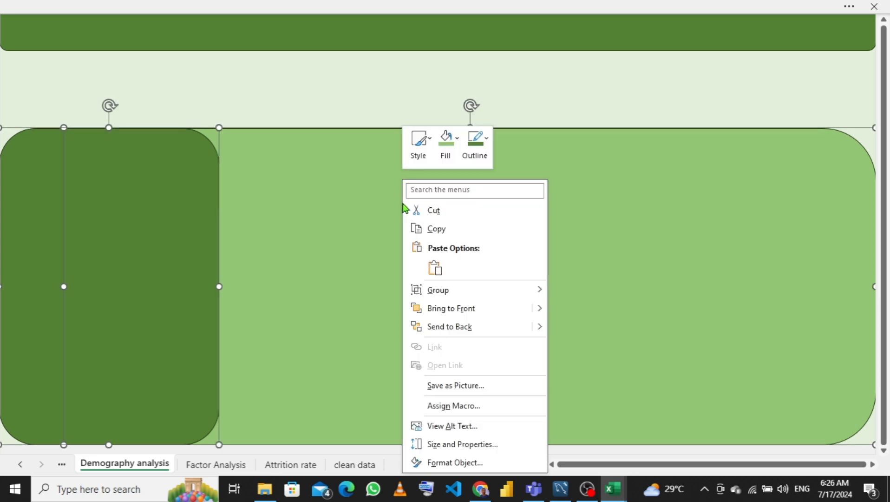
mouse_move(492, 290)
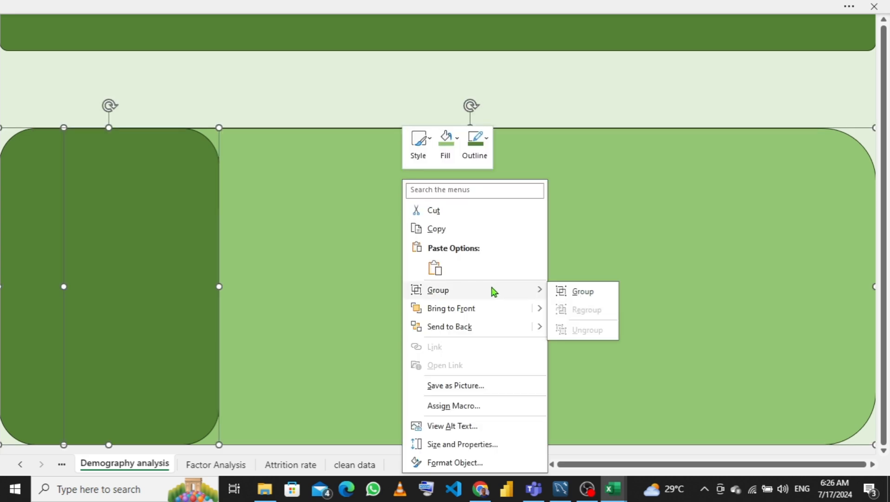
click(564, 292)
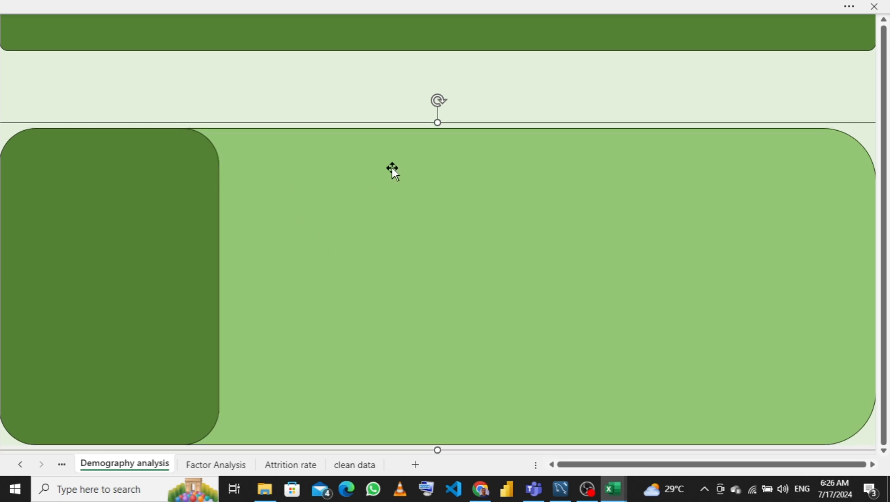
- Move the grouped panels slightly down, leaving more space below the banner
drag(438, 123, 440, 137)
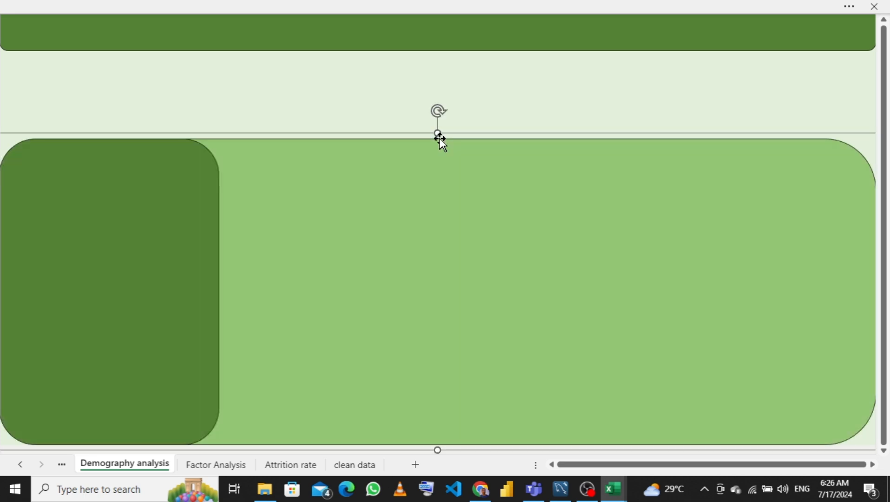
click(349, 68)
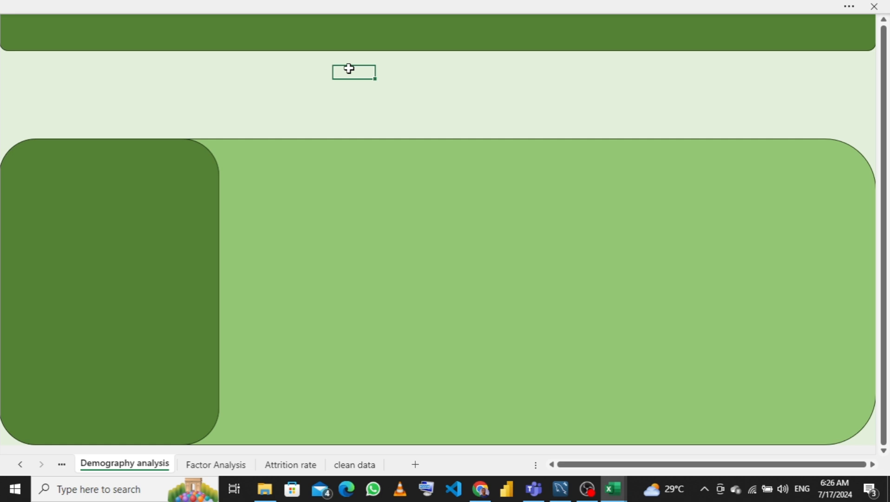
click(884, 106)
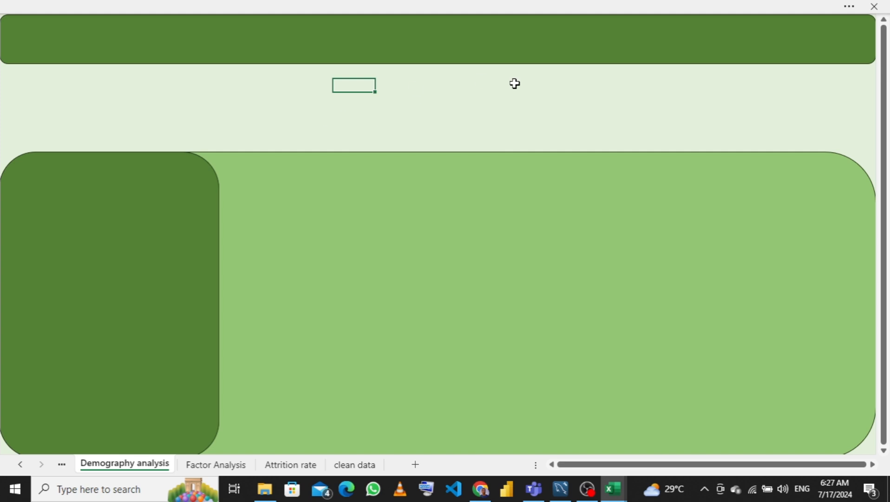
- Draw a small top-corners-rounded rectangle below the banner at the sheet's left edge
click(232, 6)
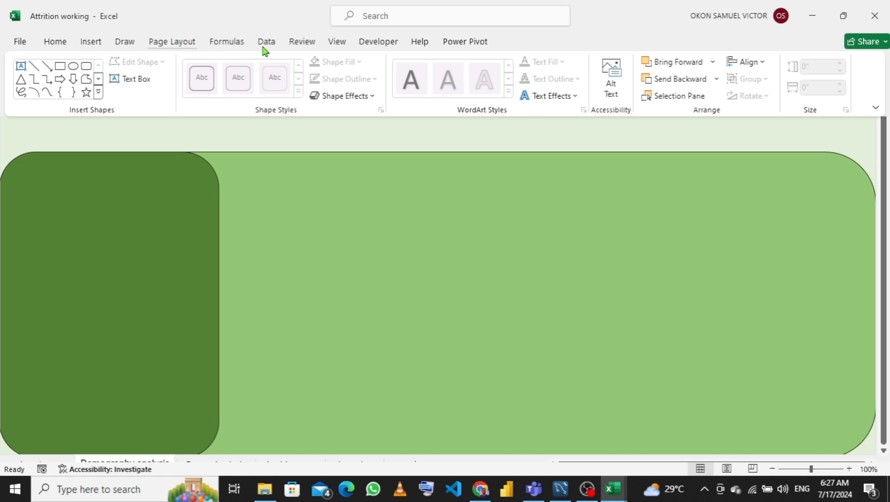
click(91, 42)
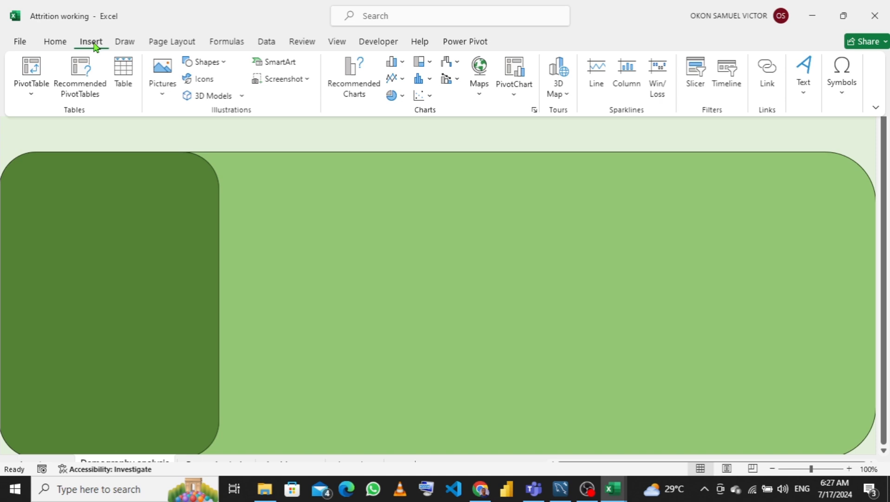
click(223, 69)
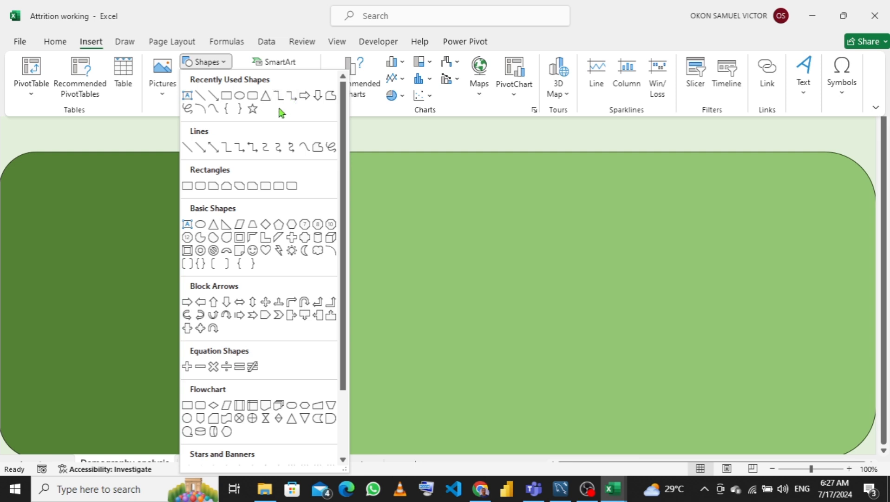
click(279, 186)
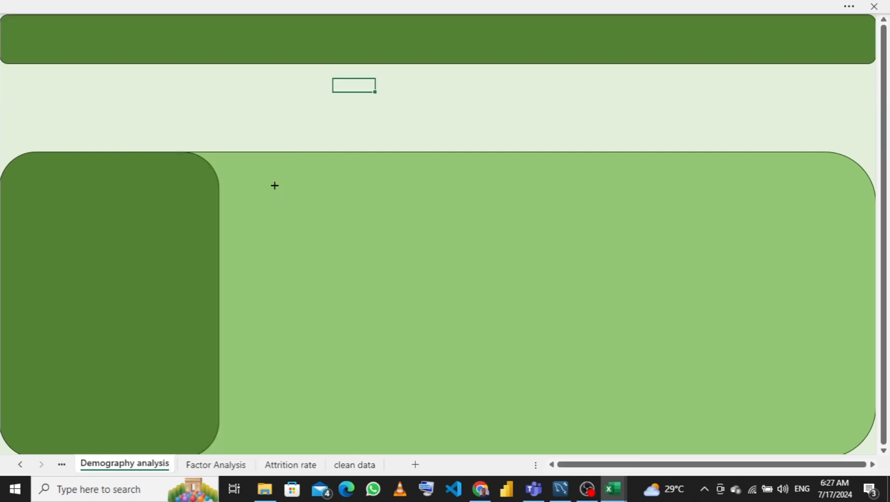
drag(11, 73, 138, 97)
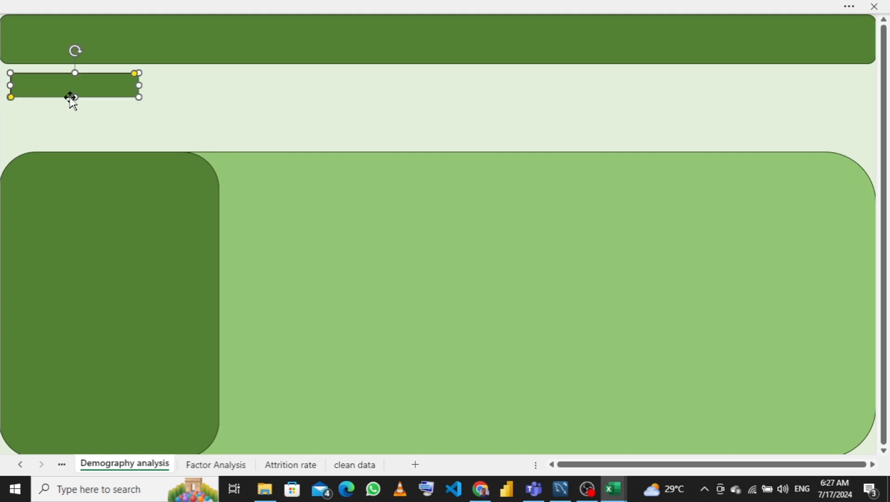
- Duplicate the small rectangle, place the copy directly beneath it and stretch it slightly taller
key(ctrl+d)
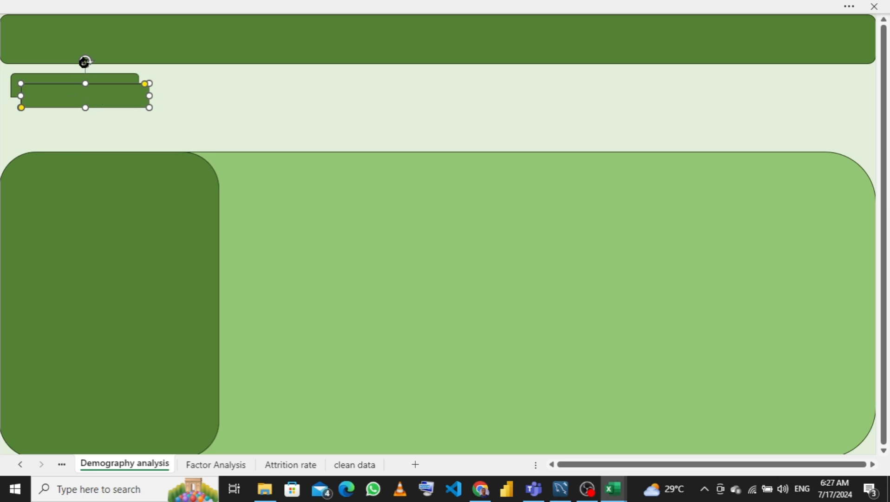
drag(84, 64, 74, 134)
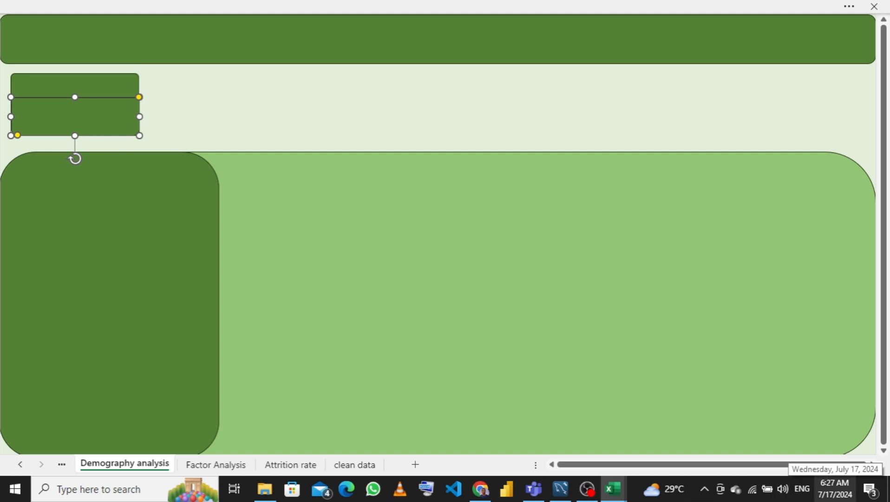
key(Left)
key(Left)
key(Left)
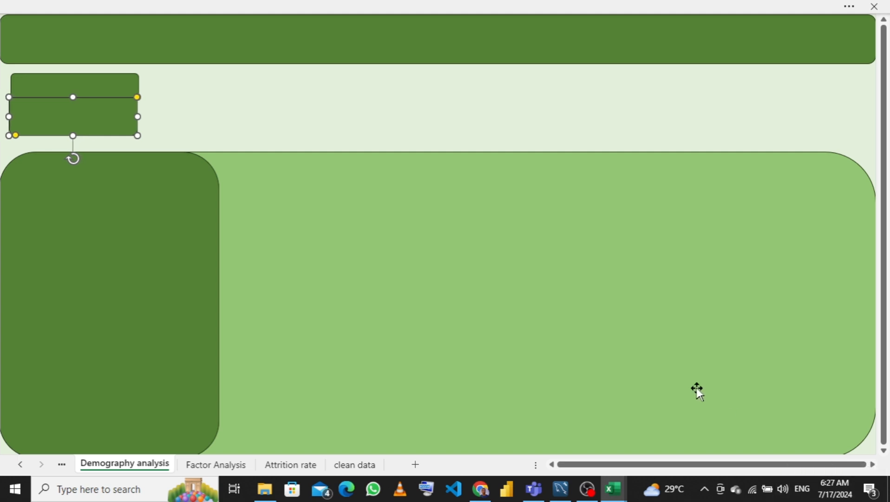
key(Right)
key(Right)
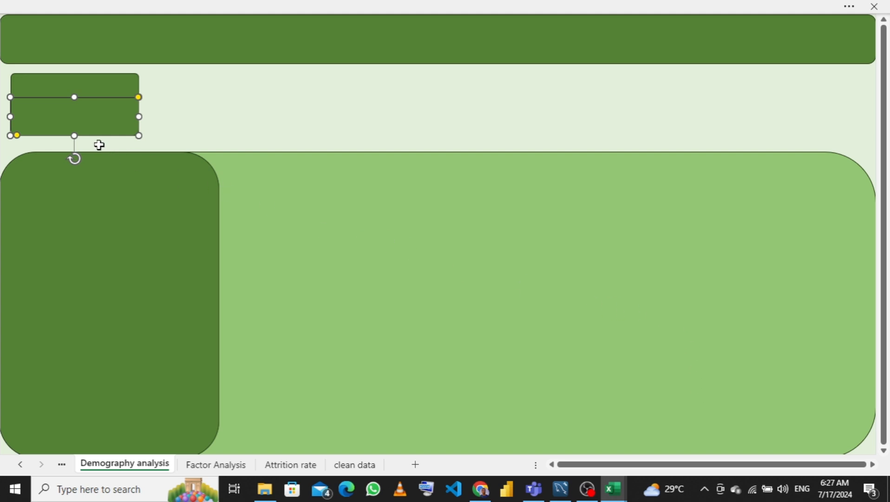
drag(74, 136, 75, 144)
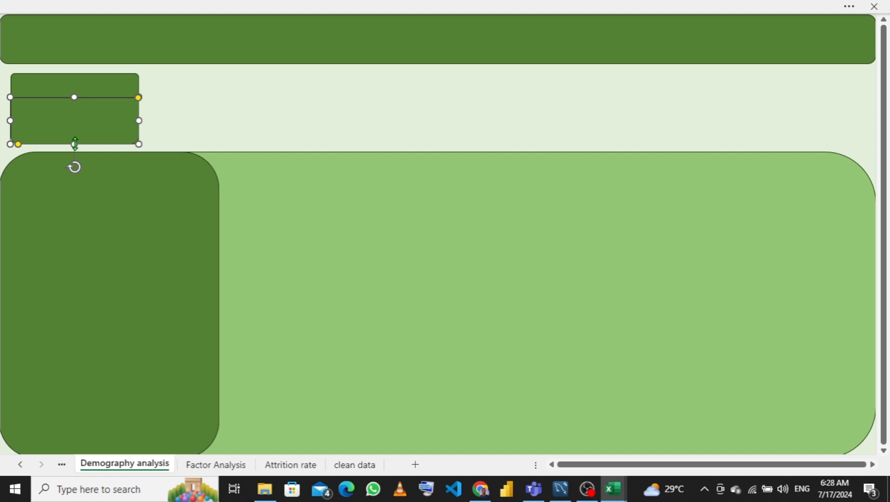
key(Left)
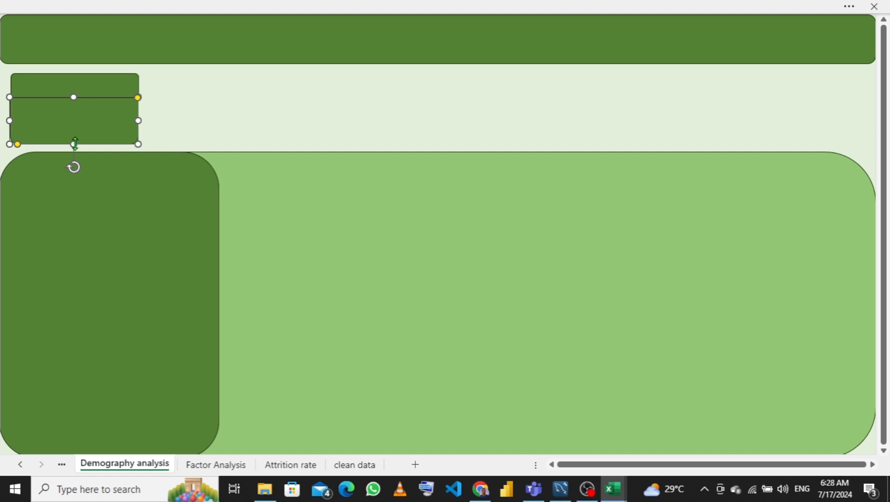
key(Right)
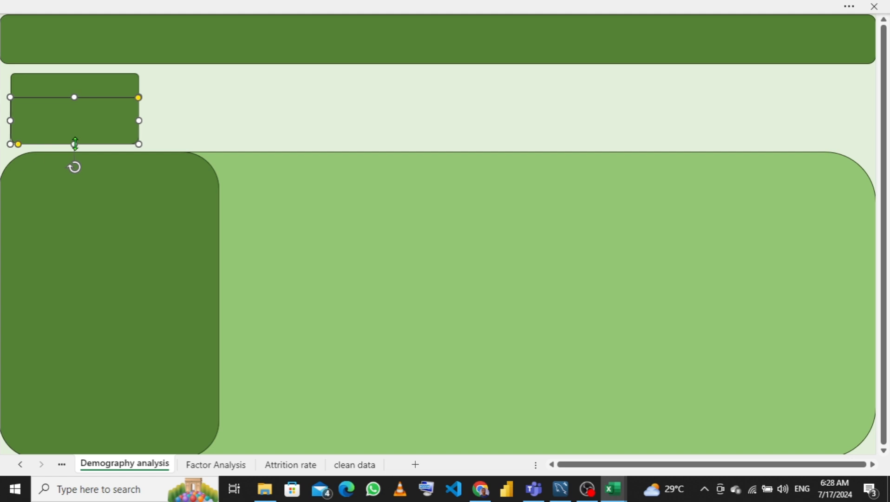
click(265, 95)
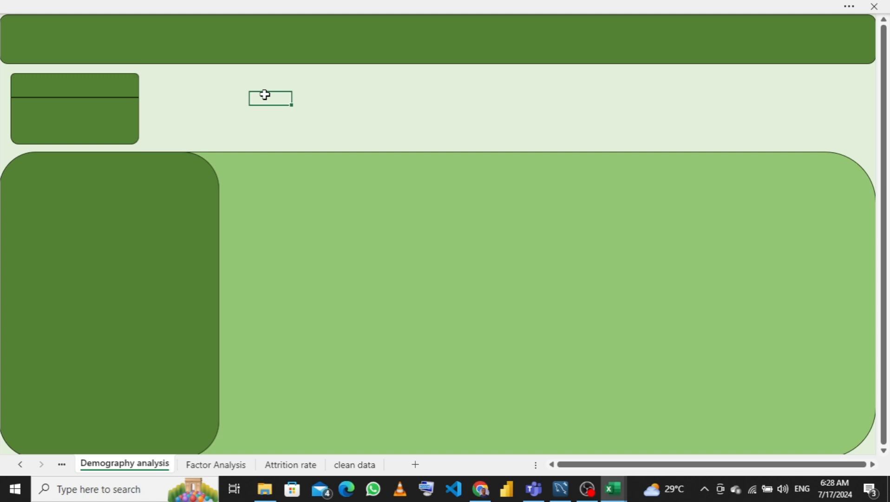
- Fill the lower rectangle with the Dark Green, Accent 1, Lighter 60% tint
click(61, 80)
click(59, 117)
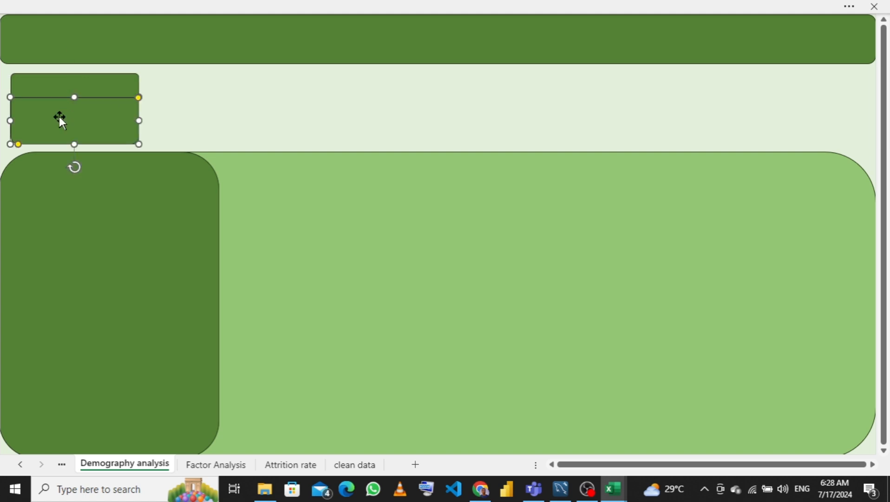
right_click(59, 117)
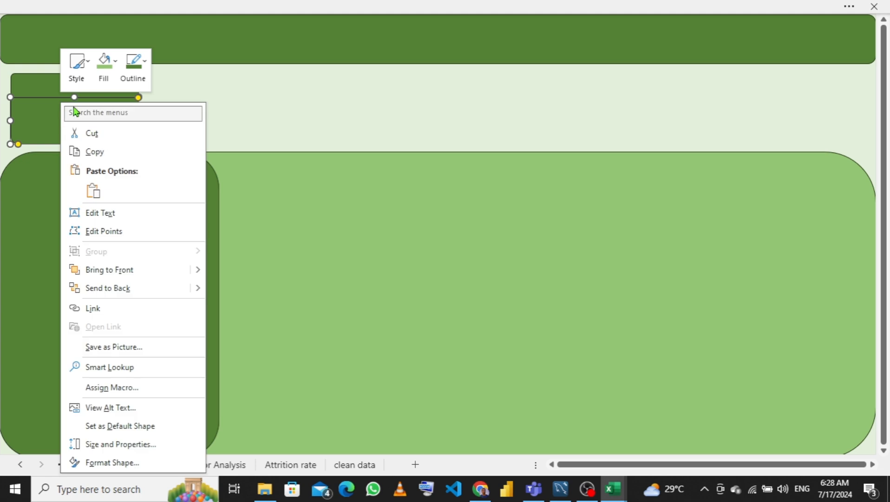
click(106, 75)
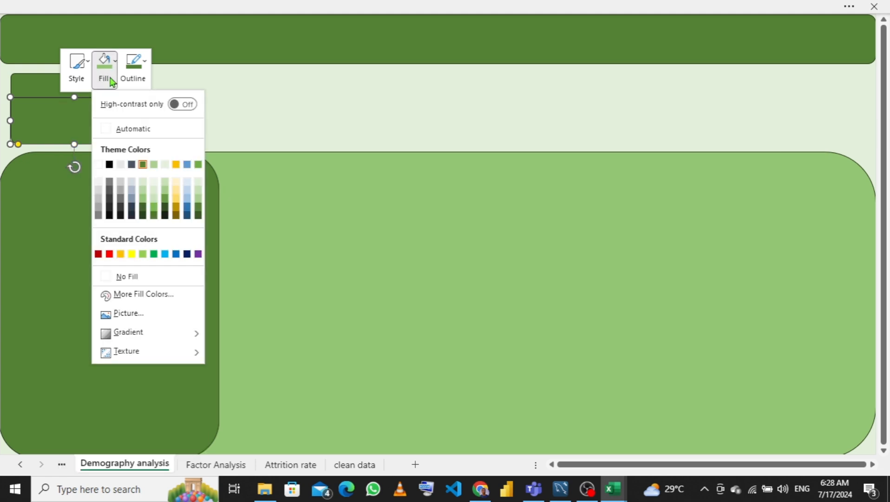
click(144, 191)
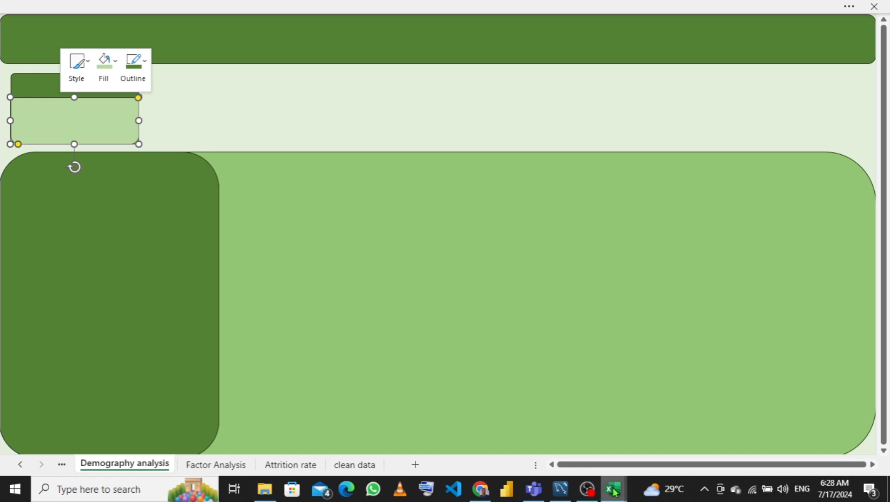
mouse_move(614, 491)
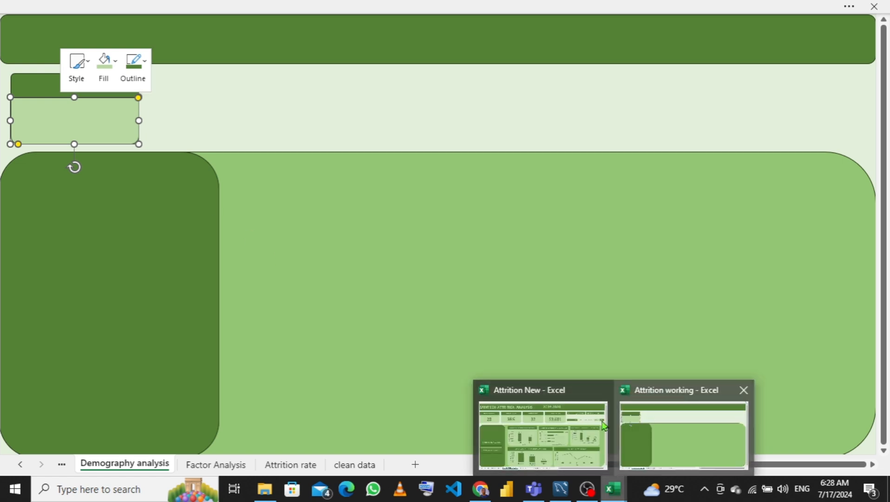
mouse_move(552, 432)
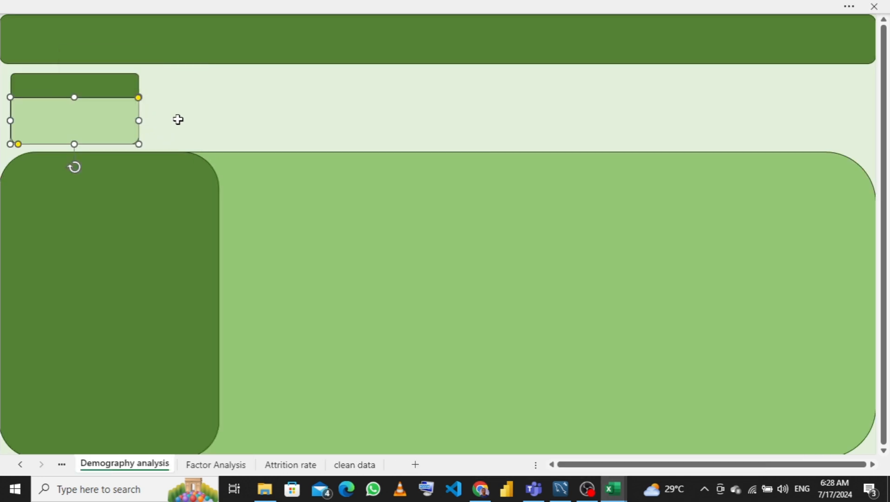
click(178, 124)
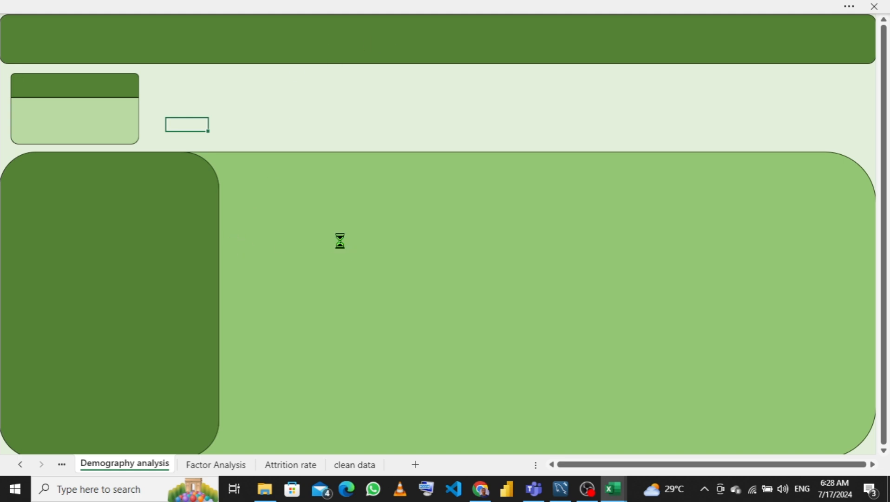
scroll(340, 241, up, 1)
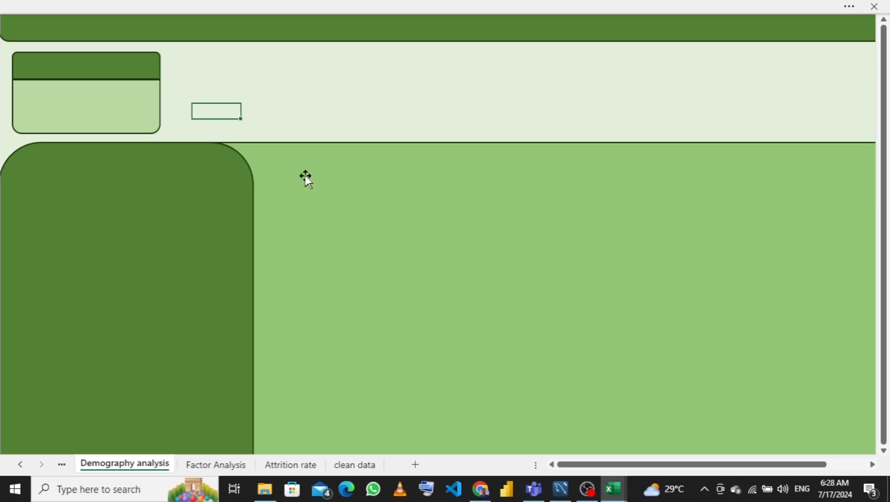
scroll(329, 143, down, 1)
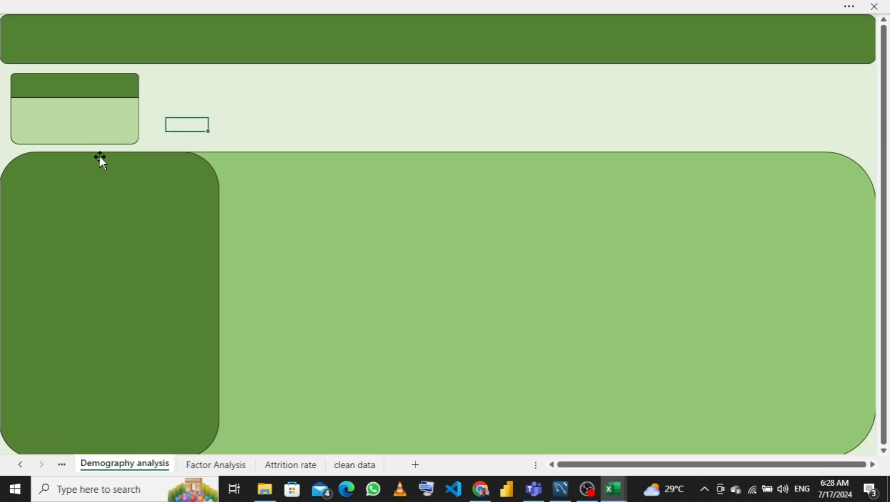
- Remove the outlines from the large light-green panel and the dark-green side panel
click(121, 278)
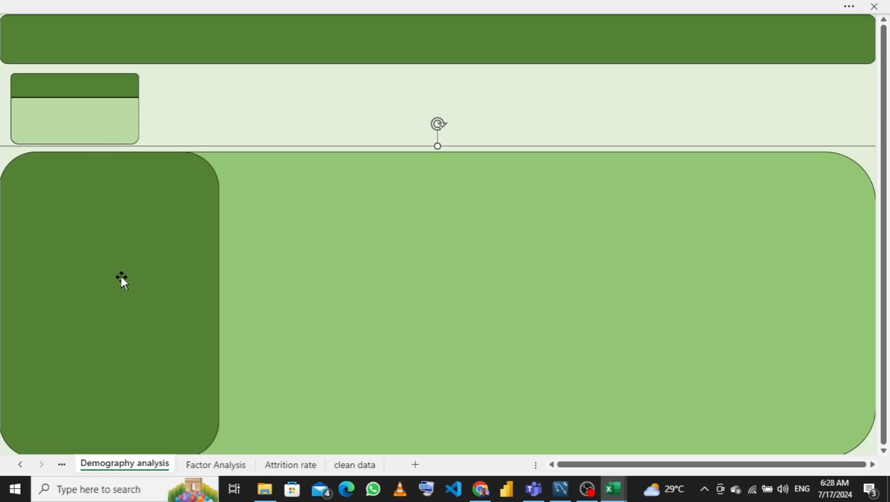
click(276, 253)
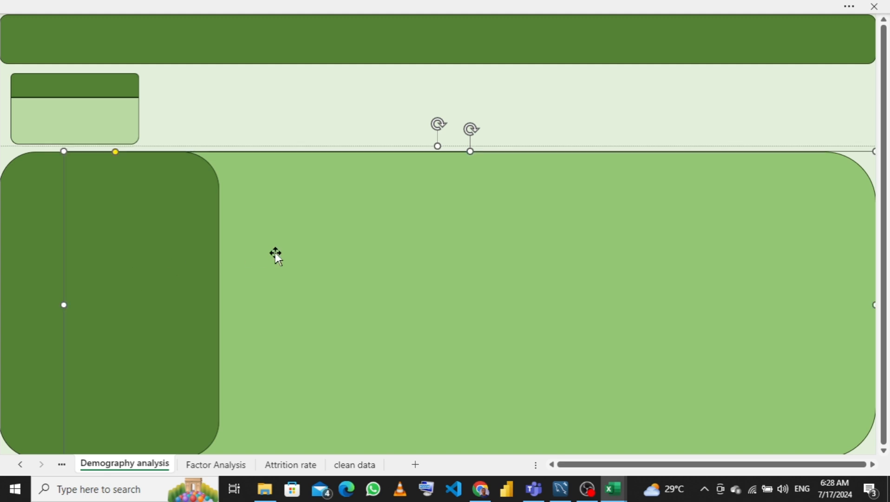
right_click(276, 252)
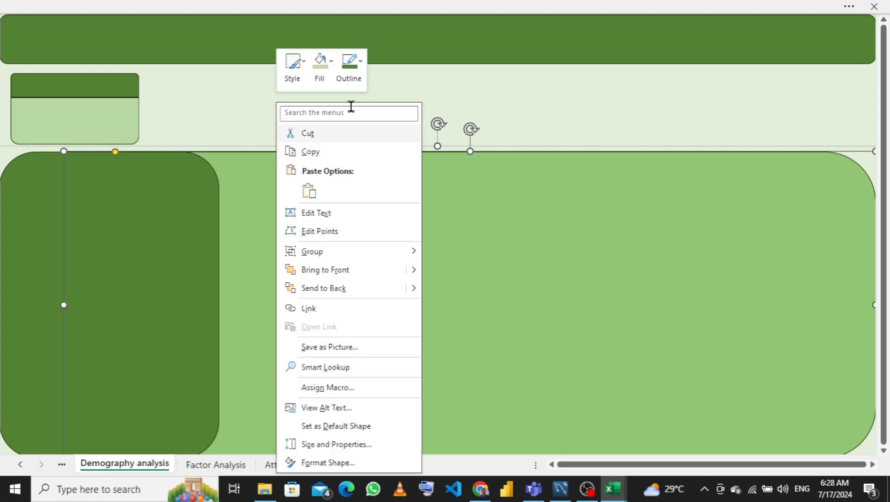
click(359, 91)
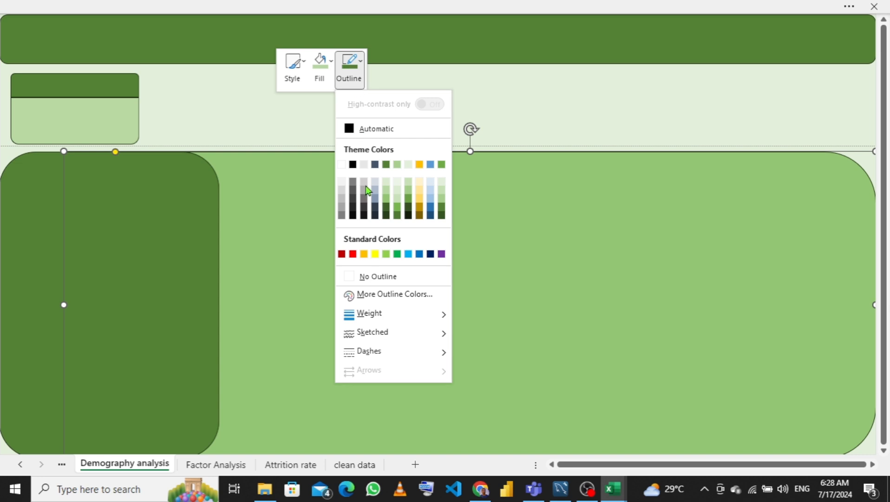
click(353, 276)
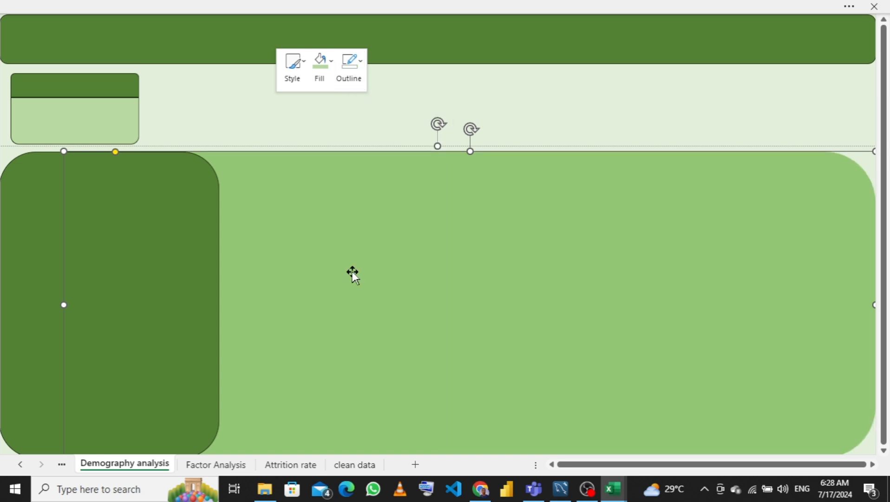
click(26, 268)
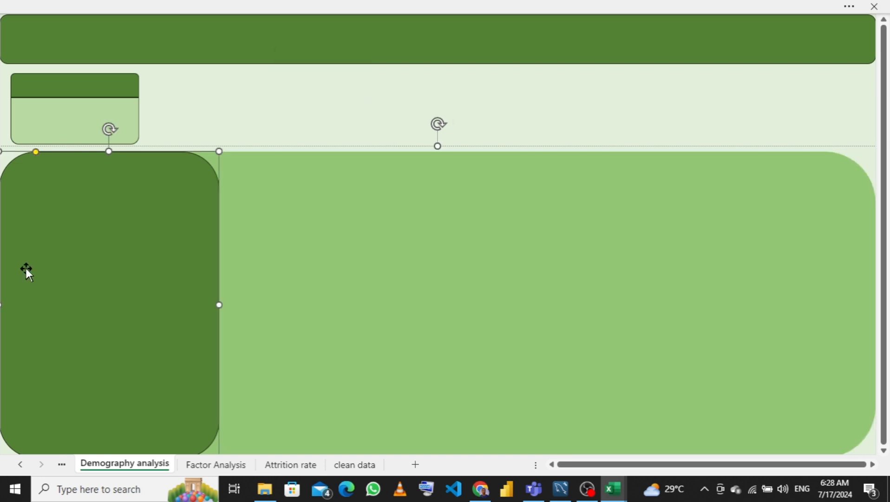
right_click(26, 269)
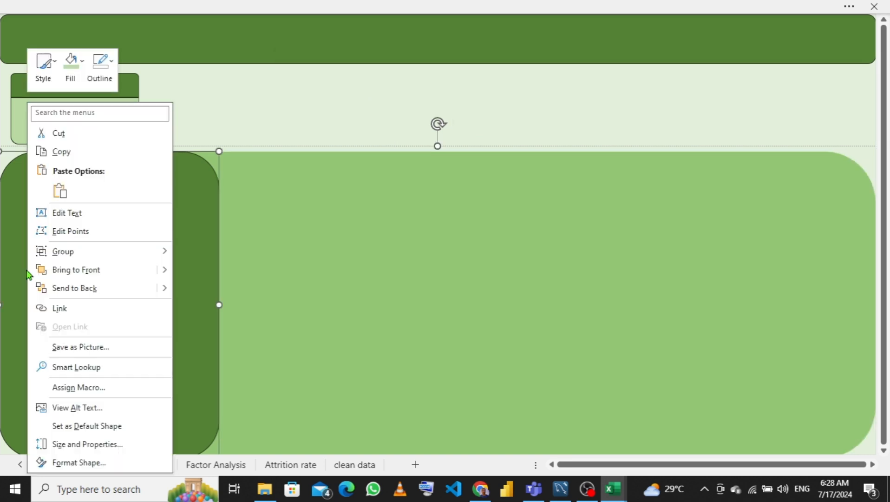
click(105, 88)
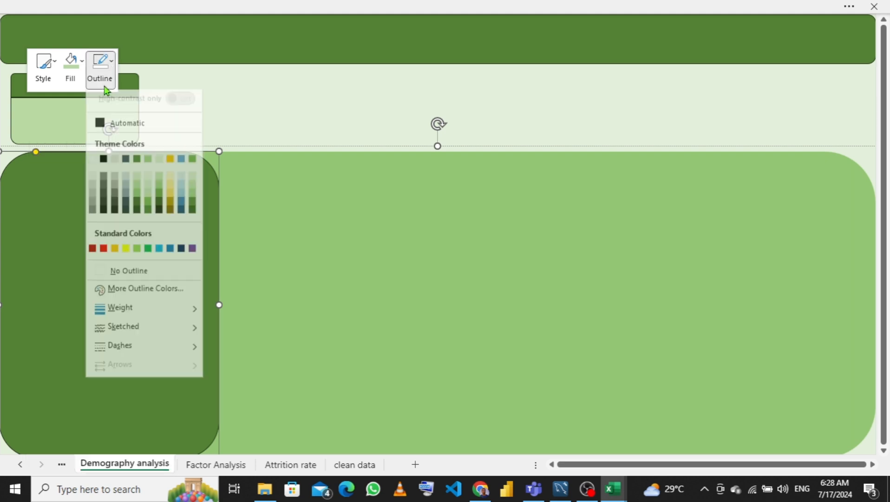
click(120, 277)
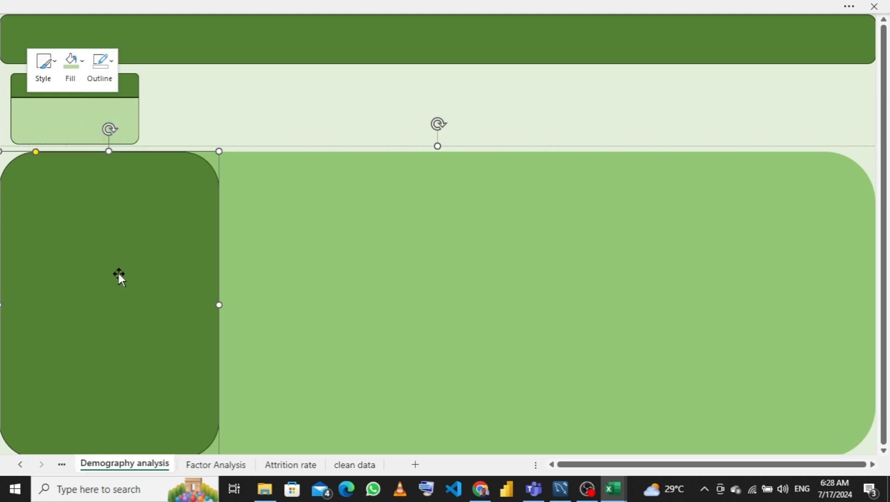
- Remove the outlines from both small rectangles below the banner
click(75, 128)
right_click(75, 126)
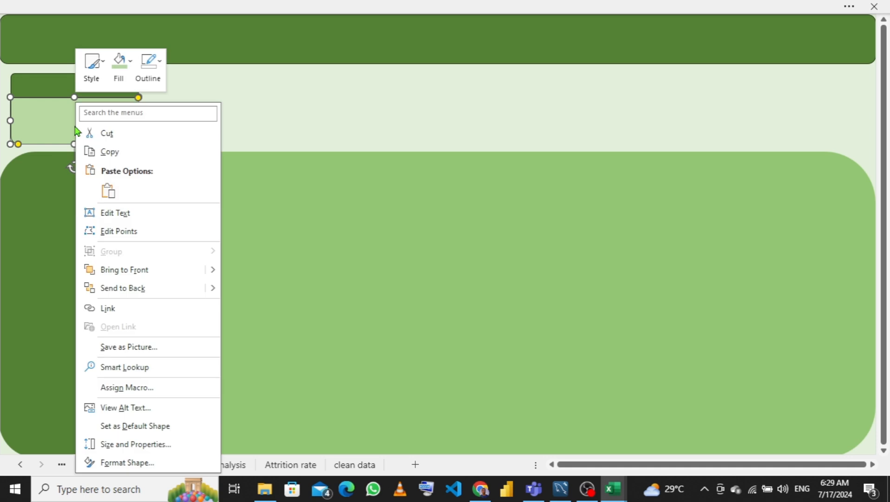
click(148, 86)
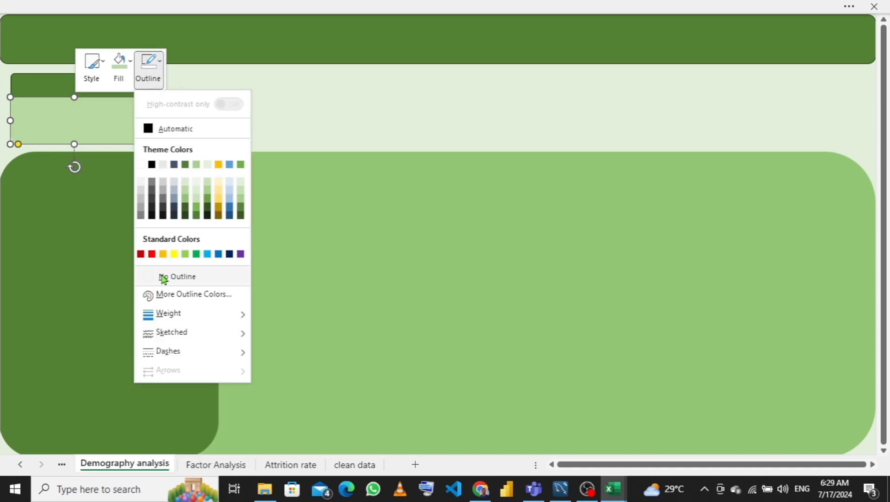
click(163, 277)
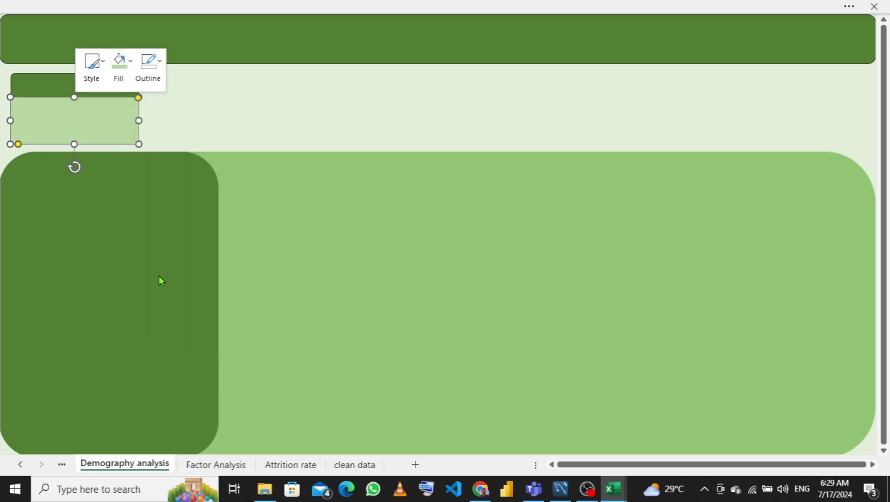
click(49, 86)
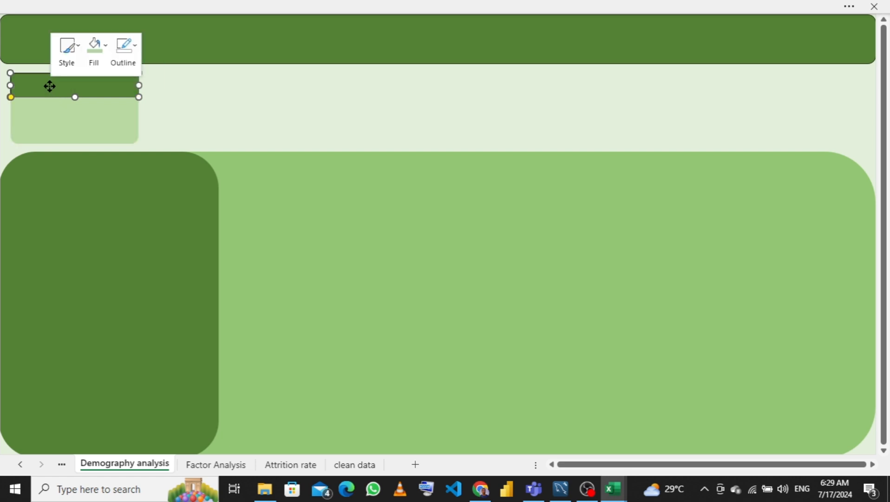
right_click(49, 85)
click(123, 73)
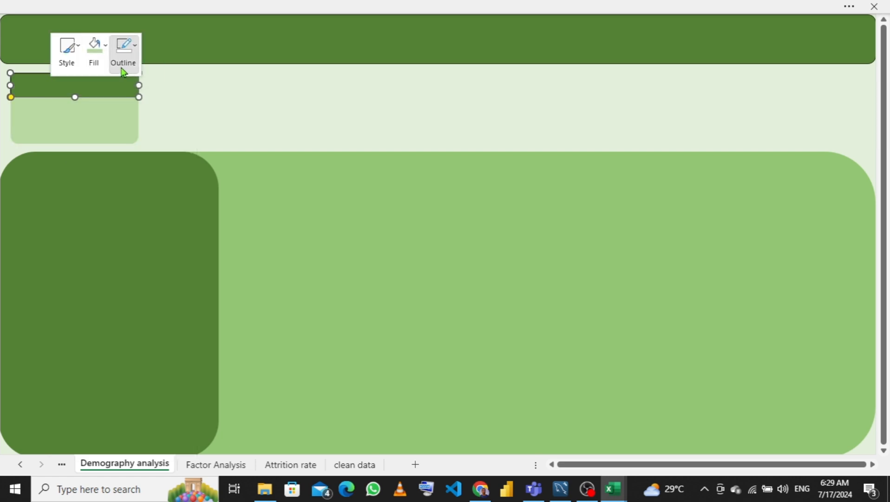
click(123, 73)
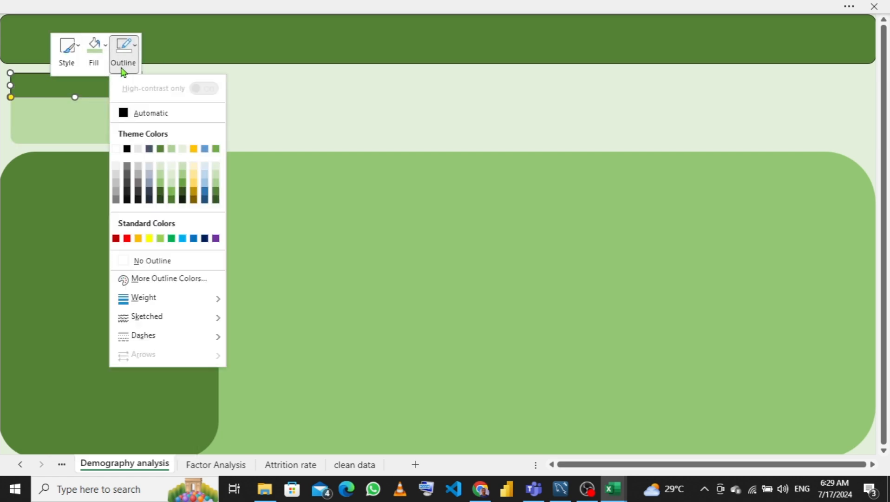
click(128, 261)
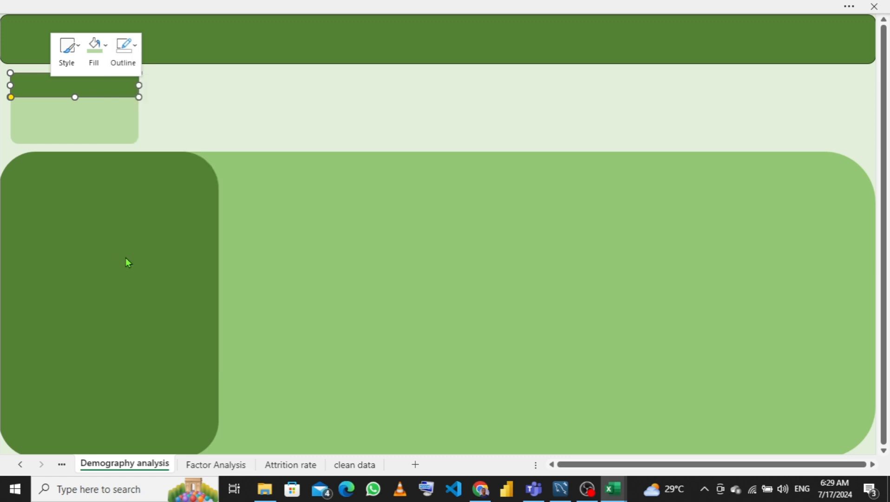
- Remove the outline from the top banner
click(245, 39)
right_click(245, 39)
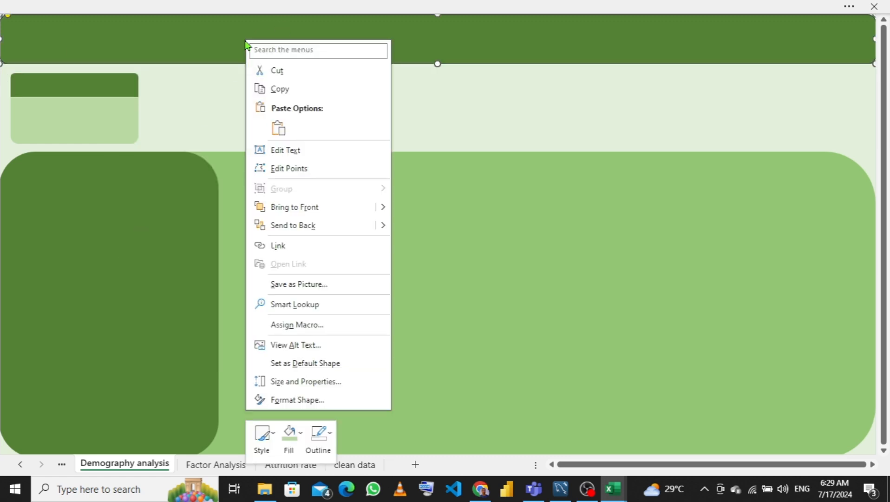
click(319, 434)
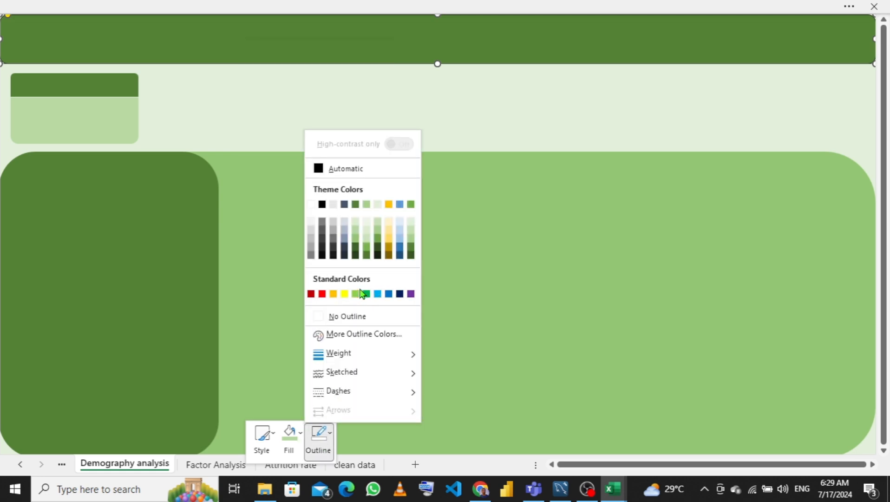
click(326, 318)
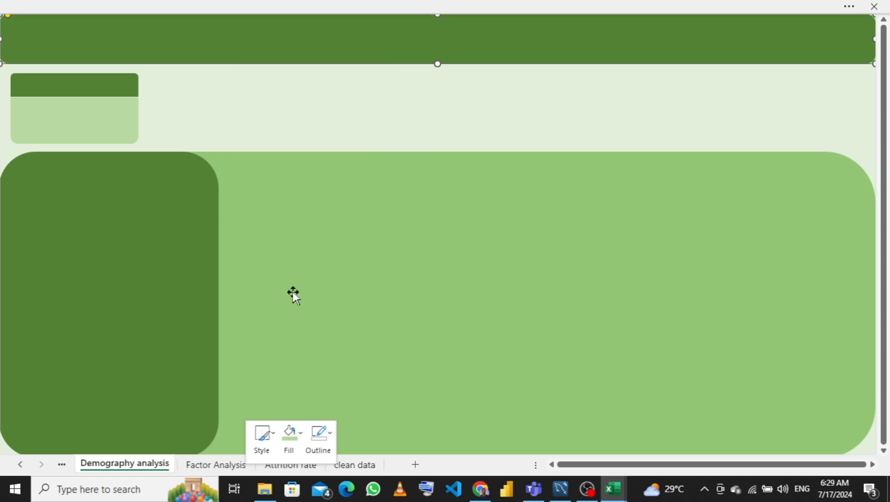
click(115, 107)
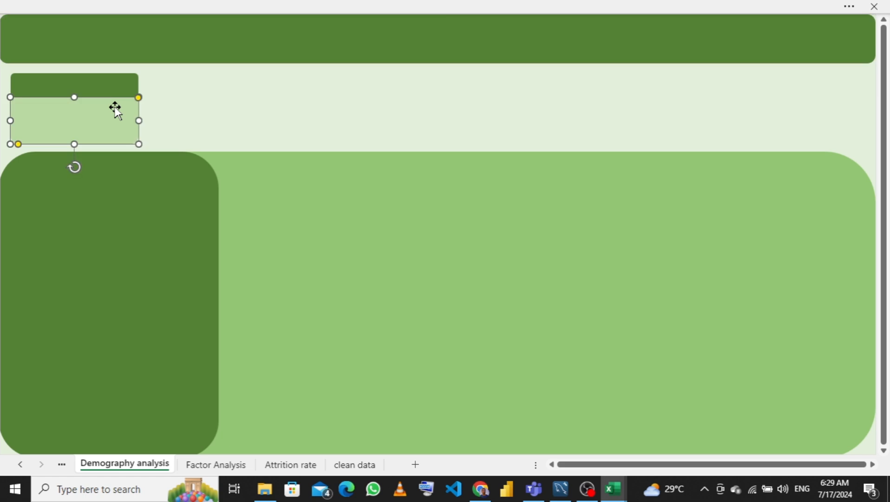
shift+click(98, 89)
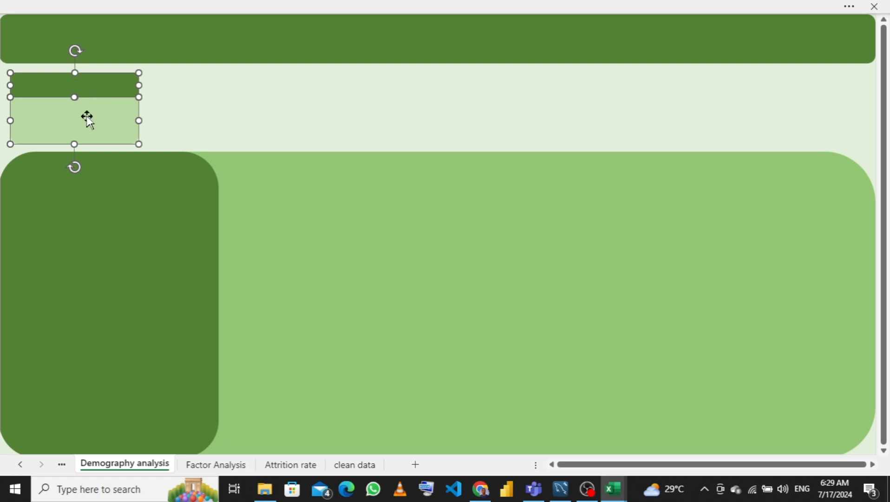
click(204, 97)
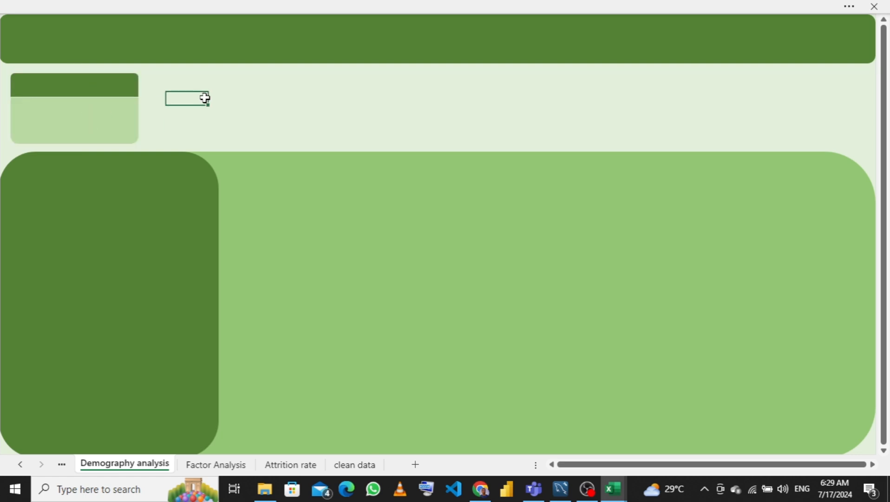
- Stretch the upper small rectangle slightly taller upward and group it with the rectangle beneath it
click(85, 78)
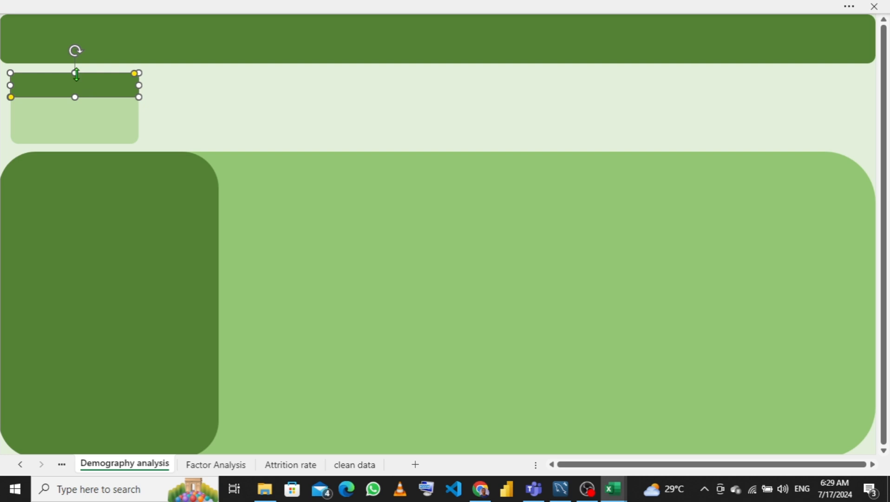
drag(76, 74, 76, 69)
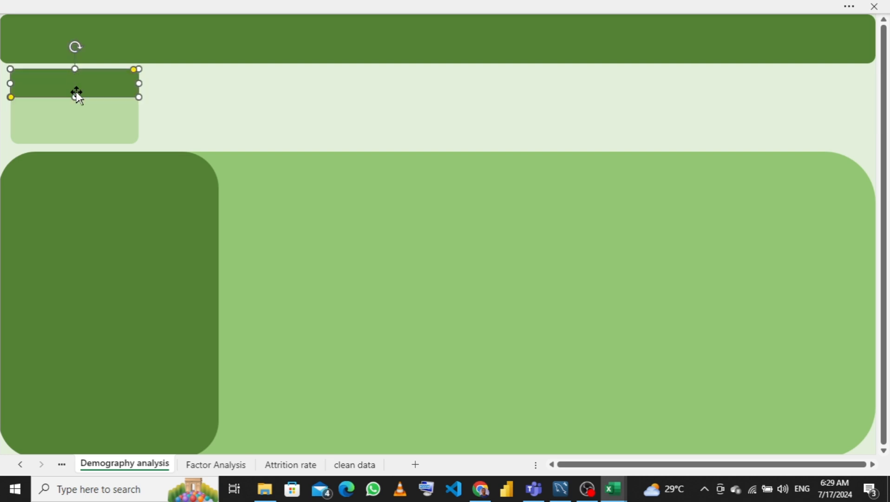
click(89, 129)
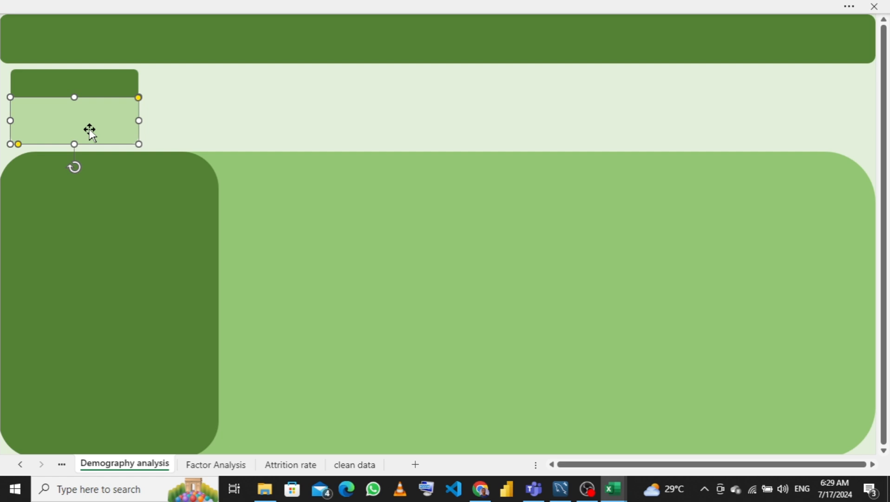
ctrl+click(82, 87)
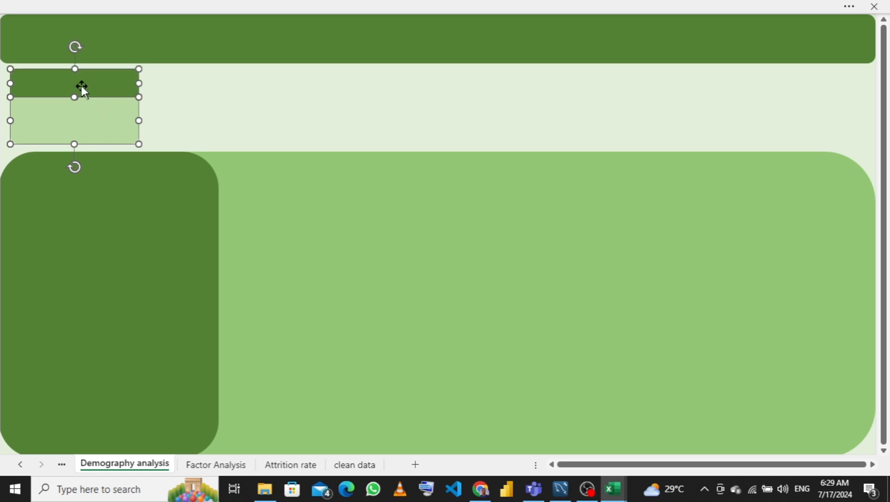
right_click(82, 86)
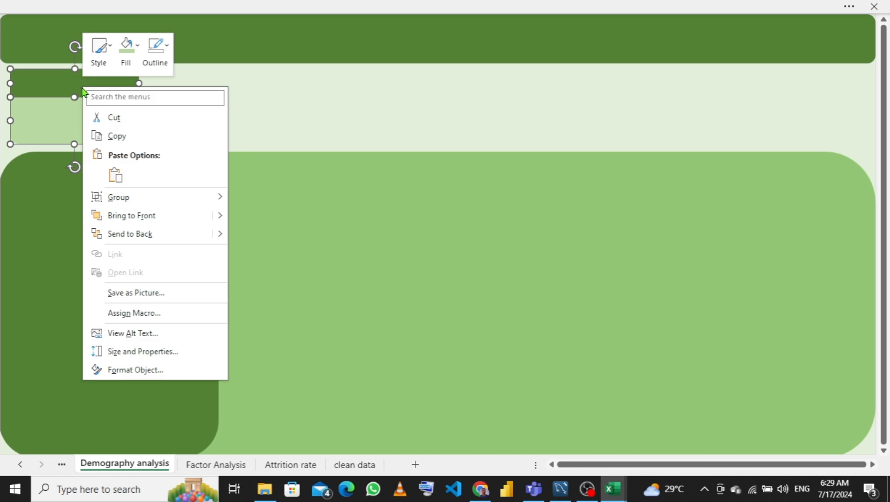
mouse_move(195, 200)
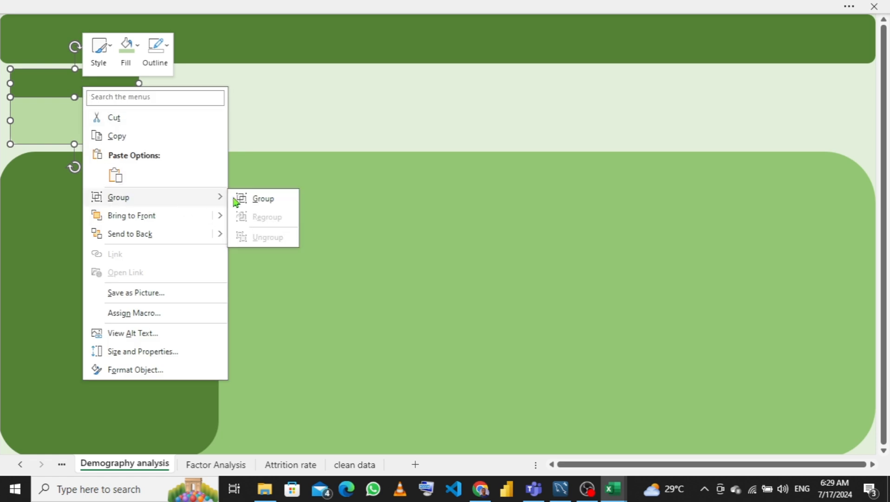
click(272, 202)
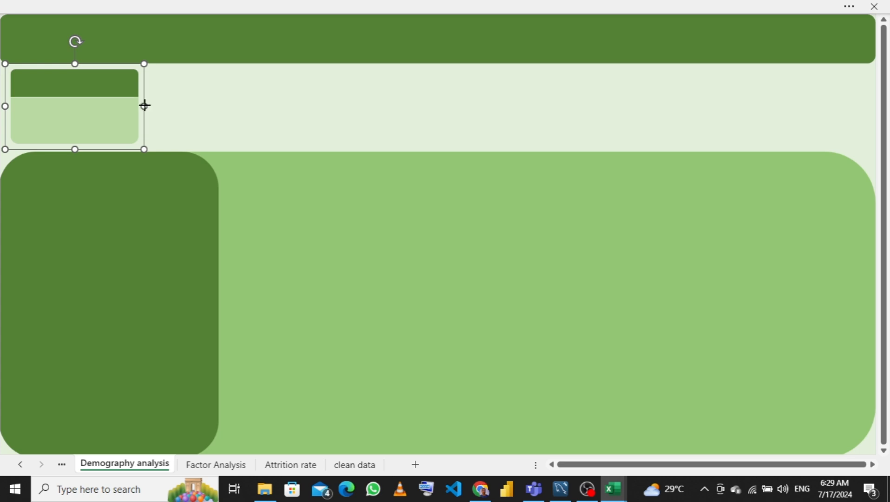
- Duplicate the grouped card three times to form a row of four KPI cards beside each other
drag(144, 106, 261, 95)
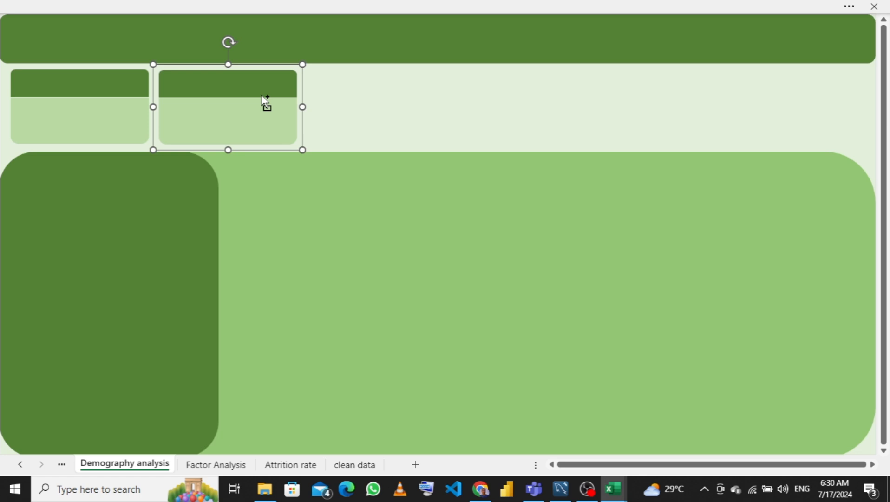
key(ctrl+d)
key(ctrl+d)
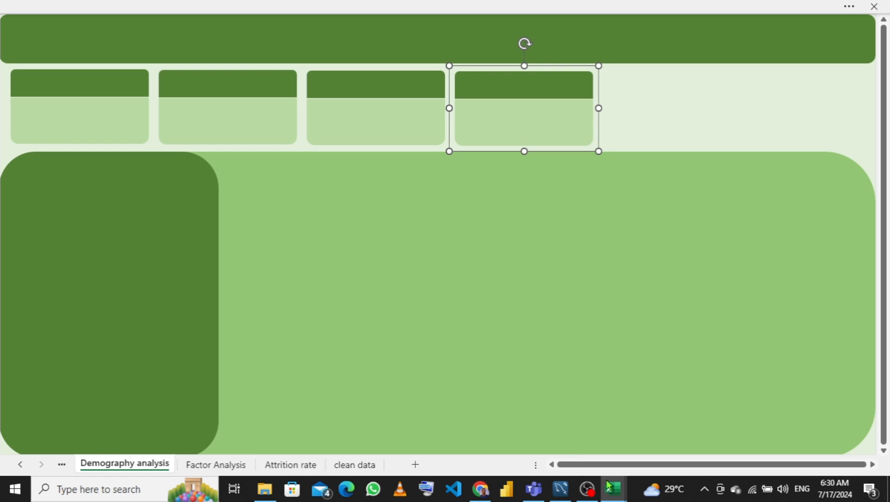
- Duplicate the first KPI card and move the copy into the large light panel, just right of the dark sidebar
mouse_move(614, 488)
mouse_move(584, 431)
click(80, 112)
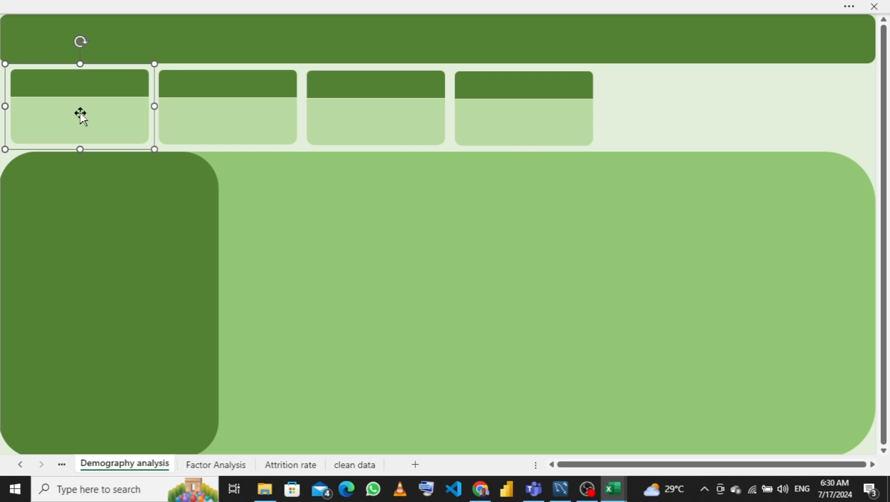
key(ctrl+d)
drag(80, 112, 300, 200)
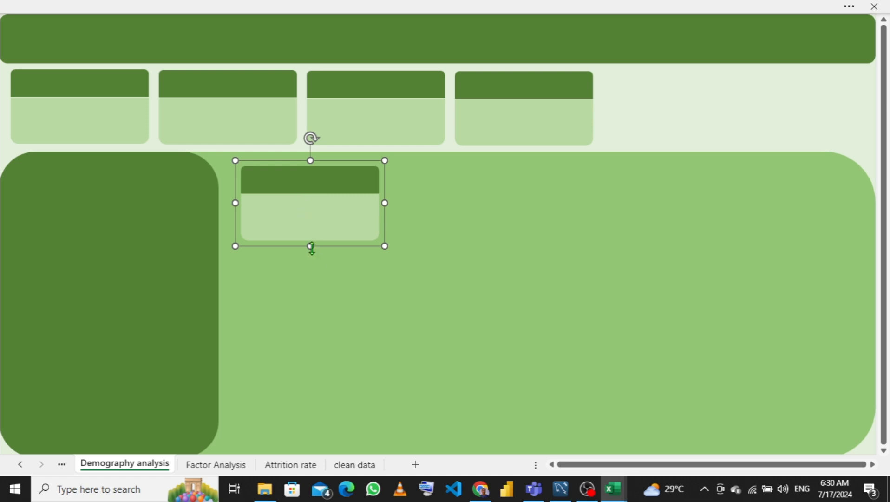
drag(310, 246, 311, 298)
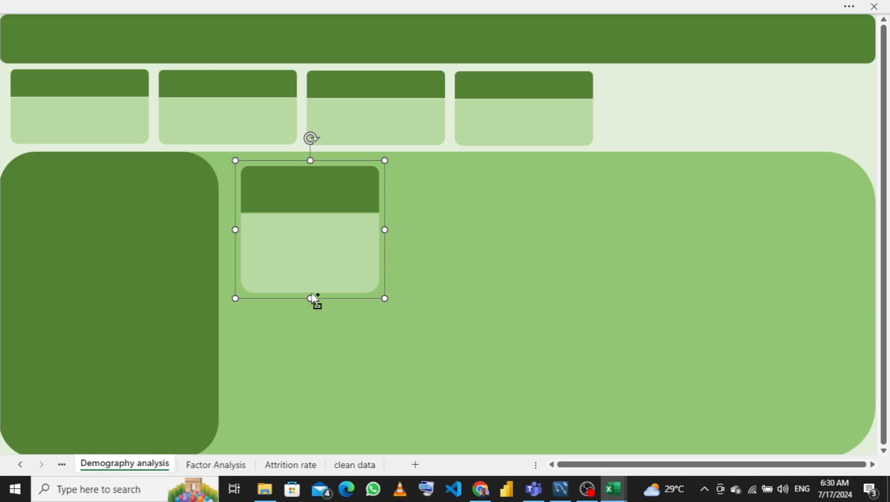
key(ctrl+z)
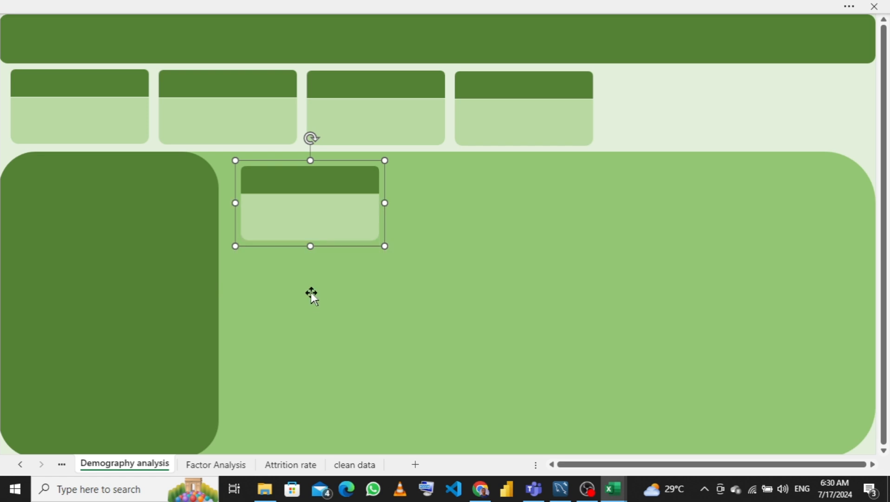
- Ungroup the copied card and widen both its header and body rectangles to the same larger width
right_click(312, 203)
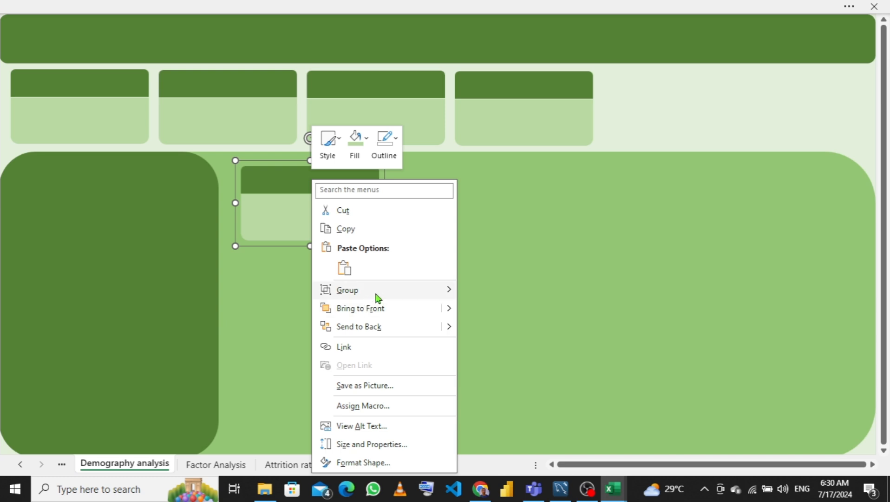
mouse_move(377, 298)
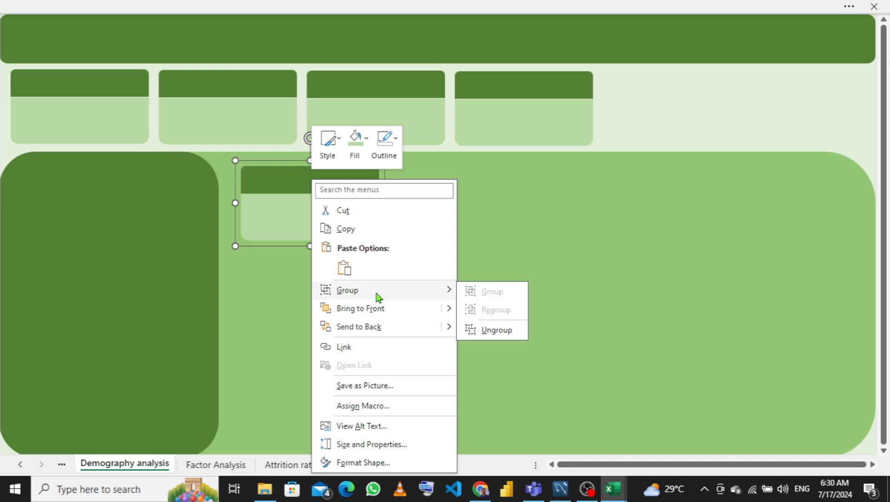
click(496, 330)
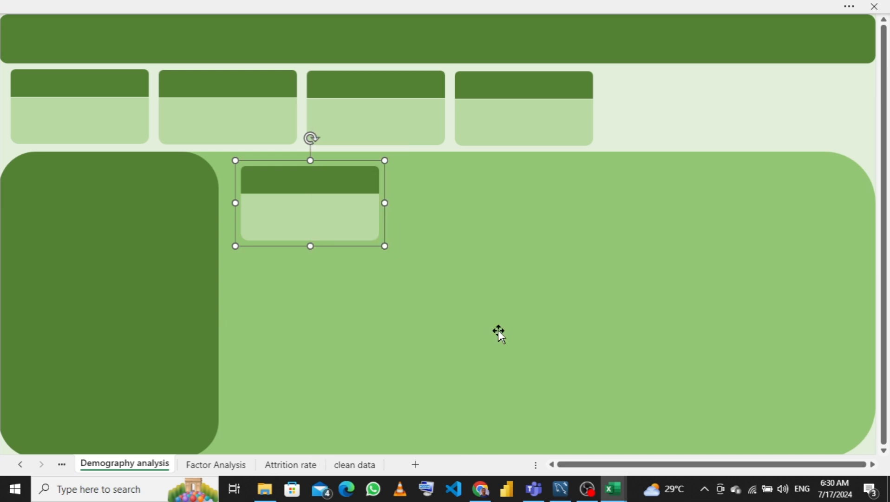
click(427, 201)
click(328, 181)
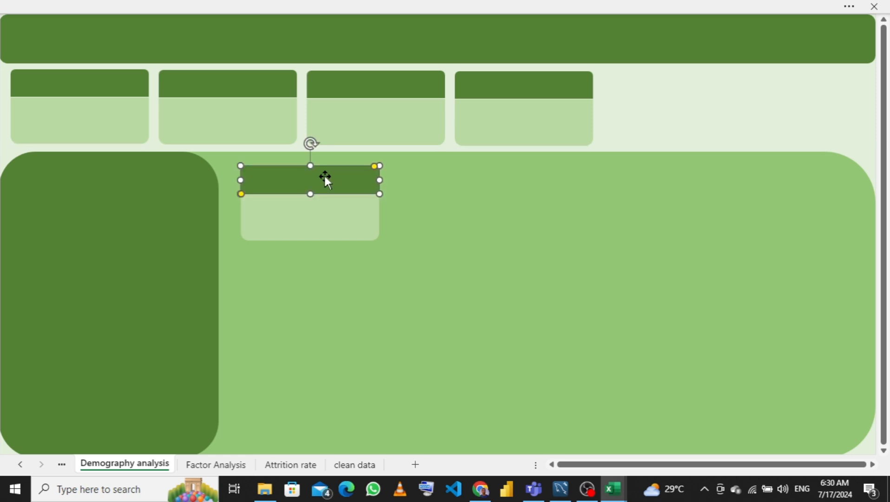
drag(378, 179, 454, 179)
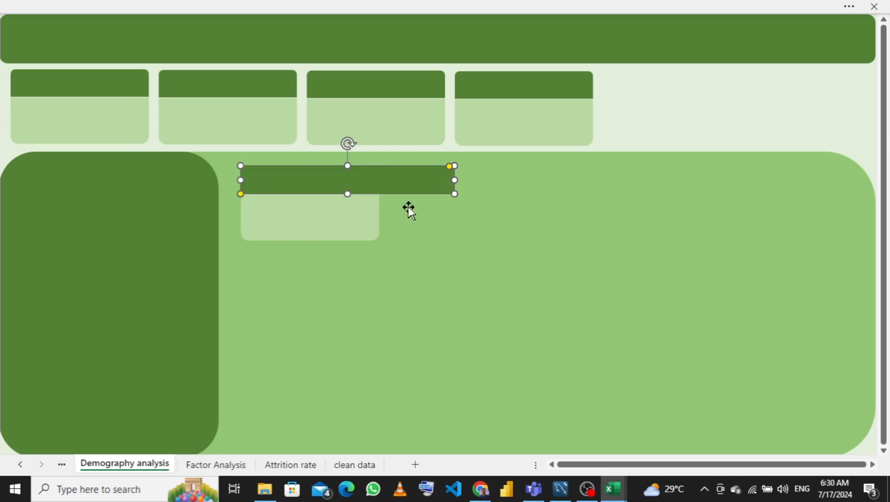
click(328, 226)
drag(379, 219, 459, 216)
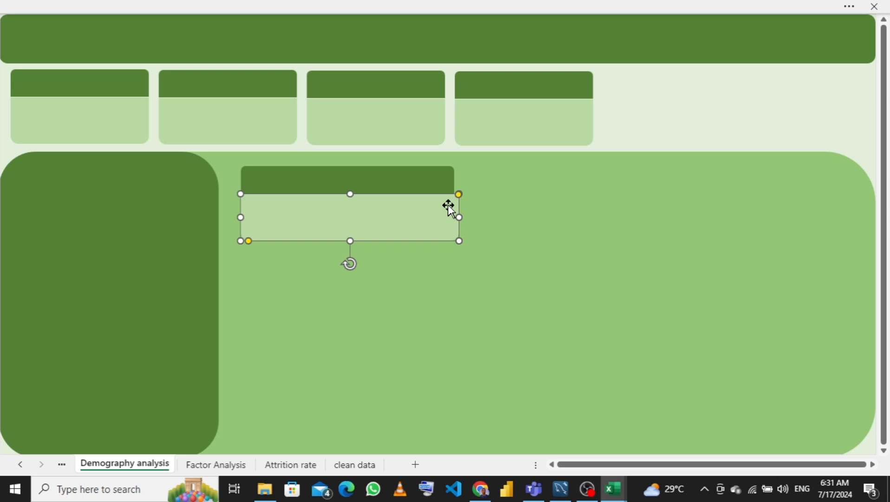
click(422, 182)
drag(453, 176, 460, 179)
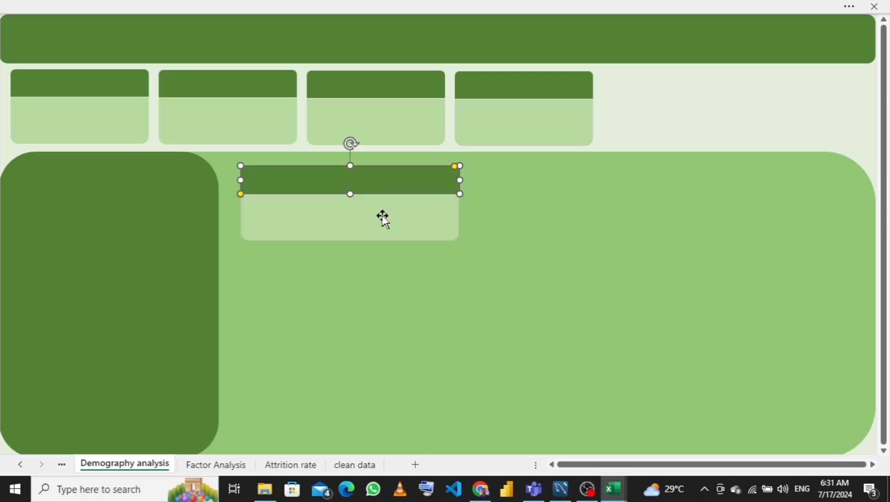
- Stretch the card's body rectangle taller downward and nudge it into alignment with the header
click(376, 216)
drag(348, 240, 351, 318)
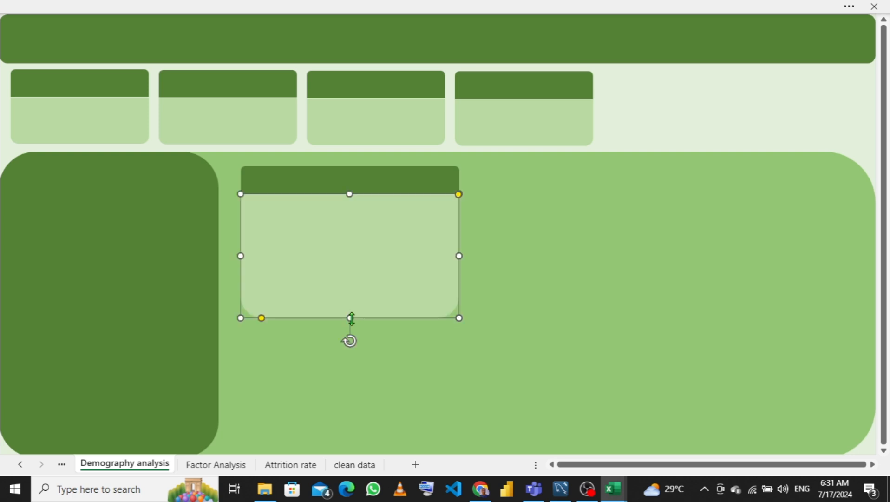
key(Right)
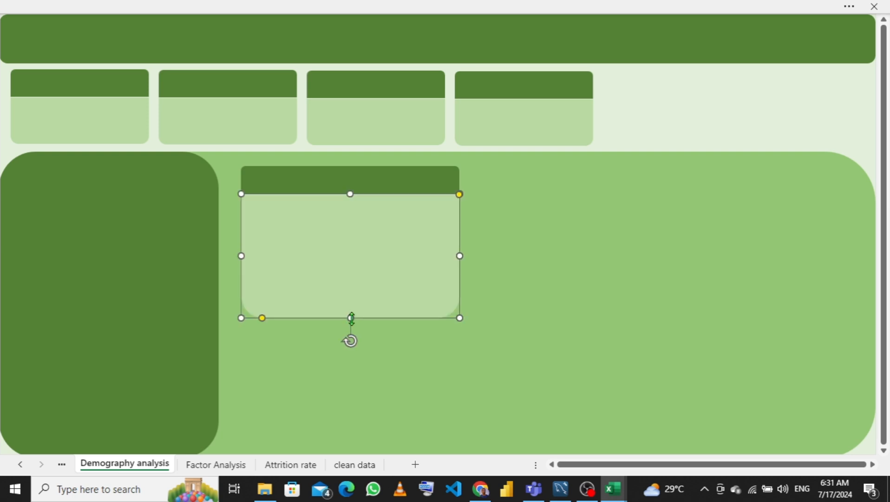
key(Right)
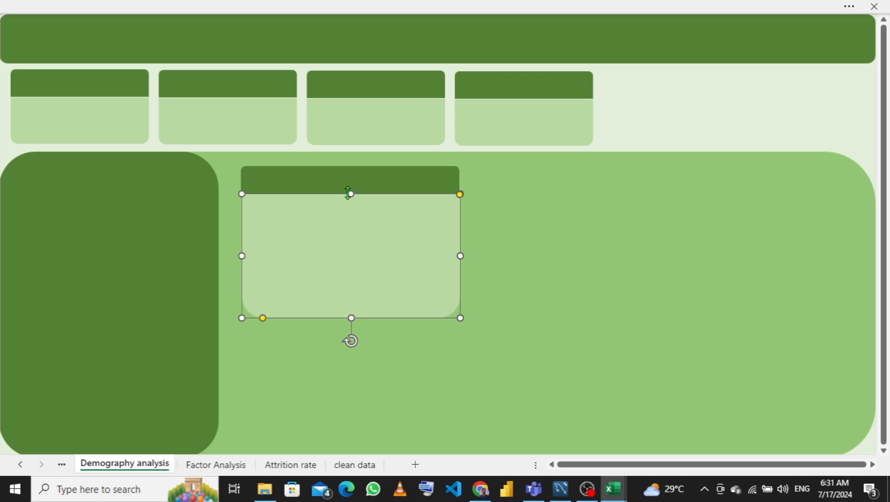
- Nudge the header rectangle sideways to line it up with the body's edges
click(357, 180)
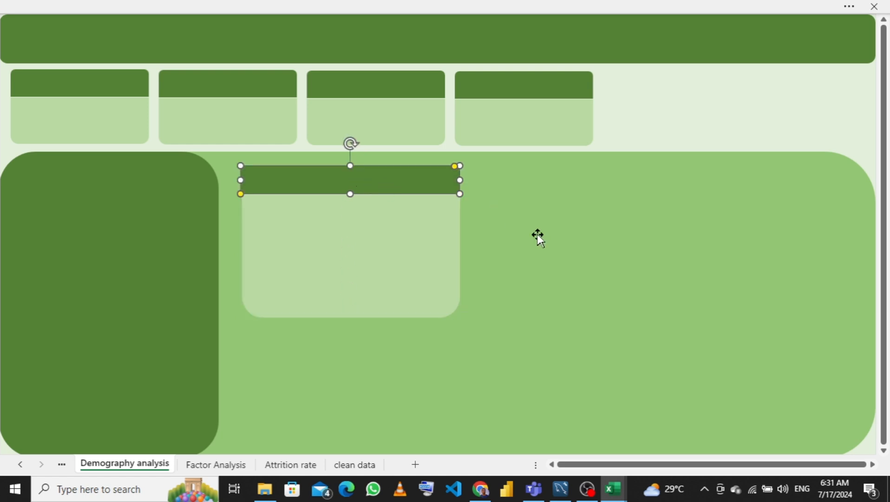
key(Tab)
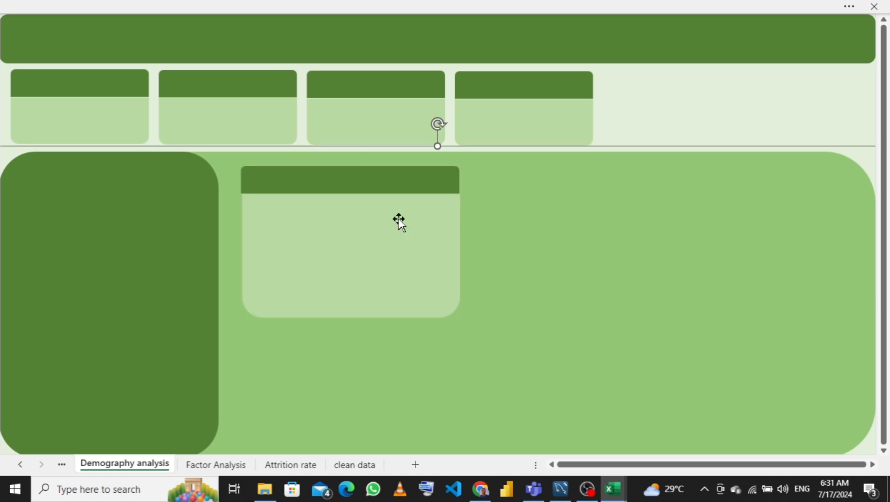
click(369, 185)
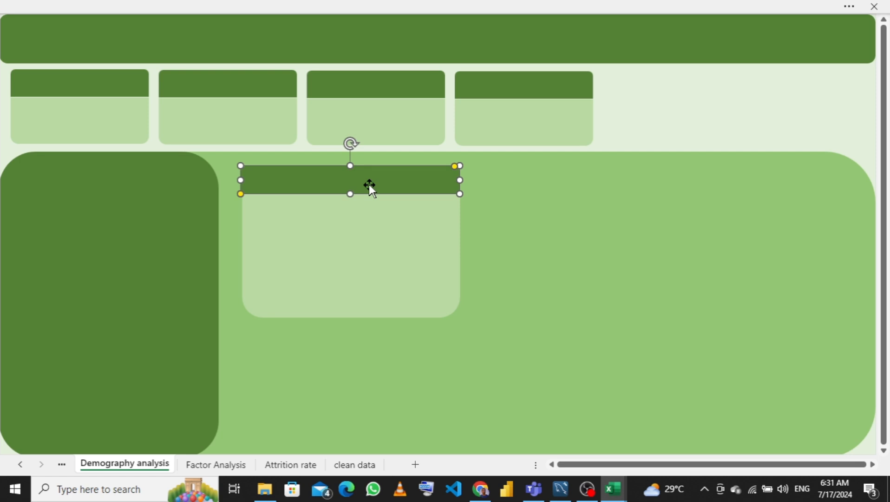
key(Right)
key(Right)
key(Right)
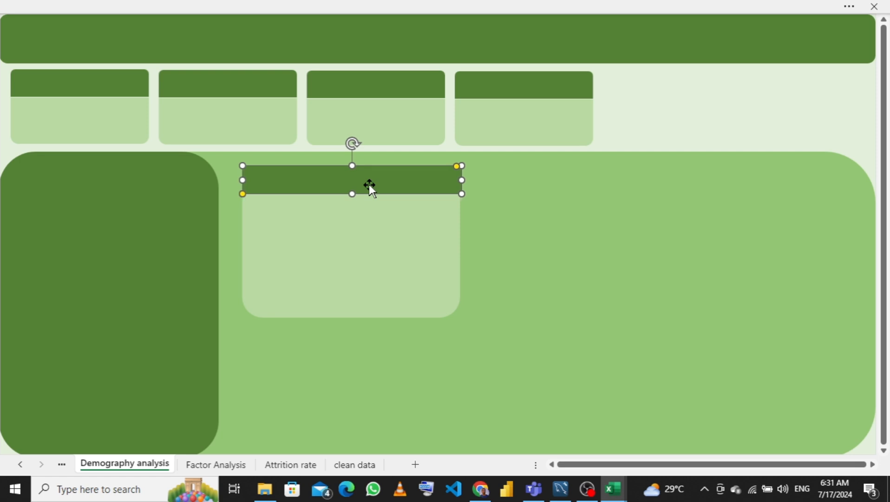
key(Left)
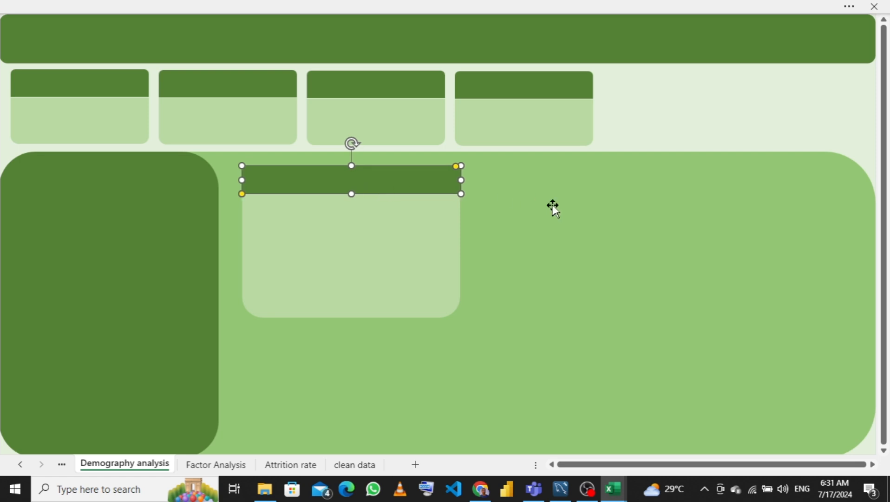
key(Tab)
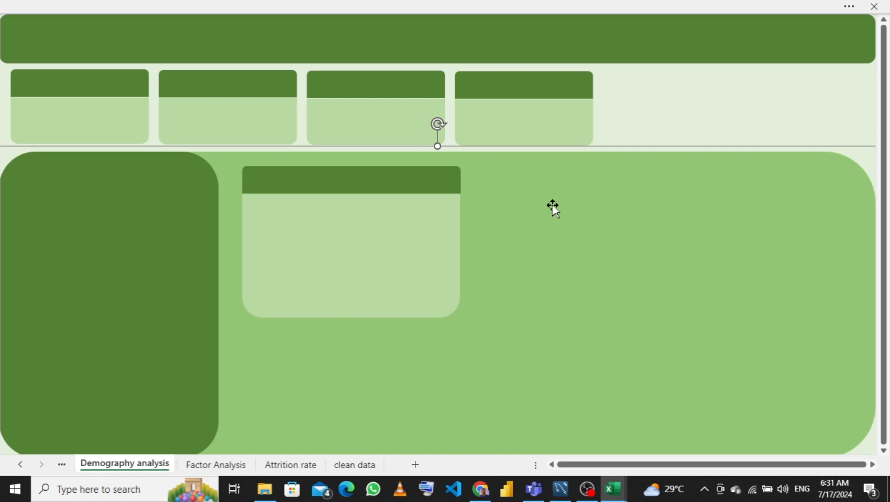
click(419, 179)
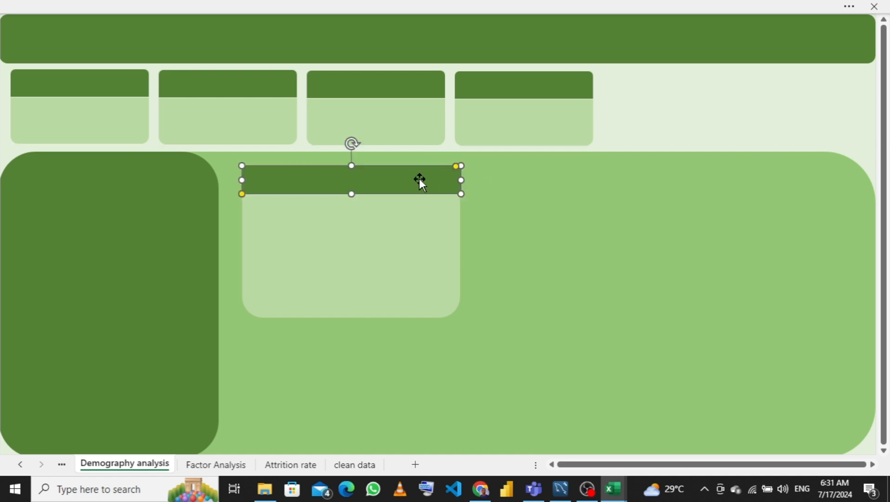
key(Left)
key(Tab)
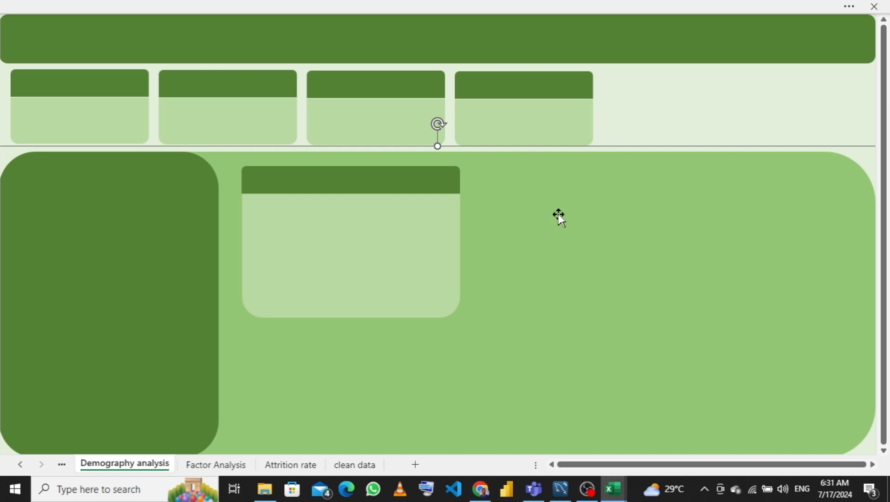
- Shorten the body rectangle slightly and group it with the header into one card
click(389, 236)
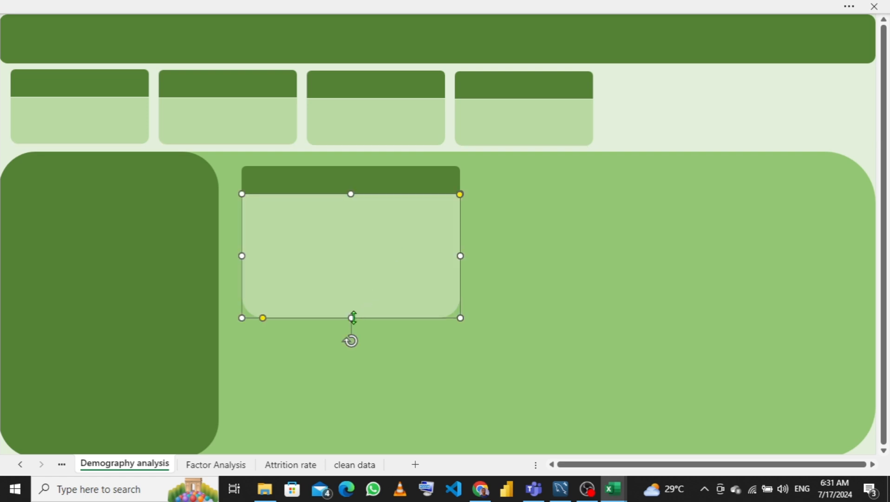
drag(353, 312, 353, 311)
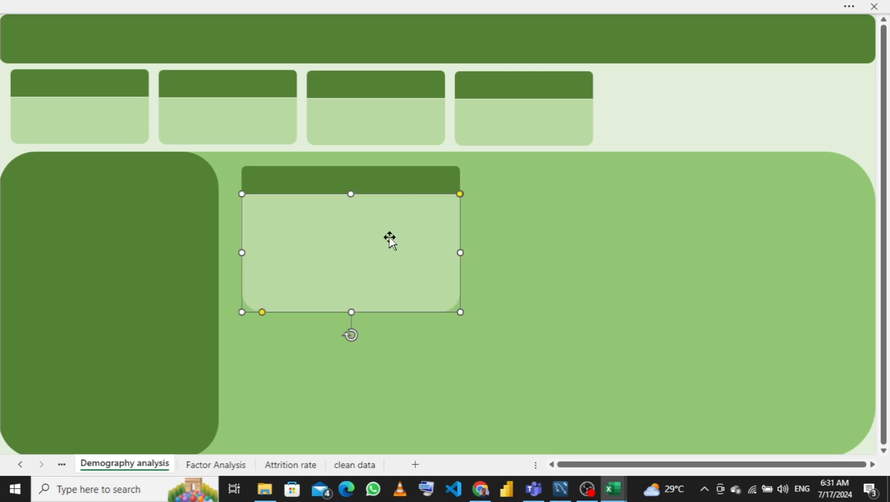
ctrl+click(400, 177)
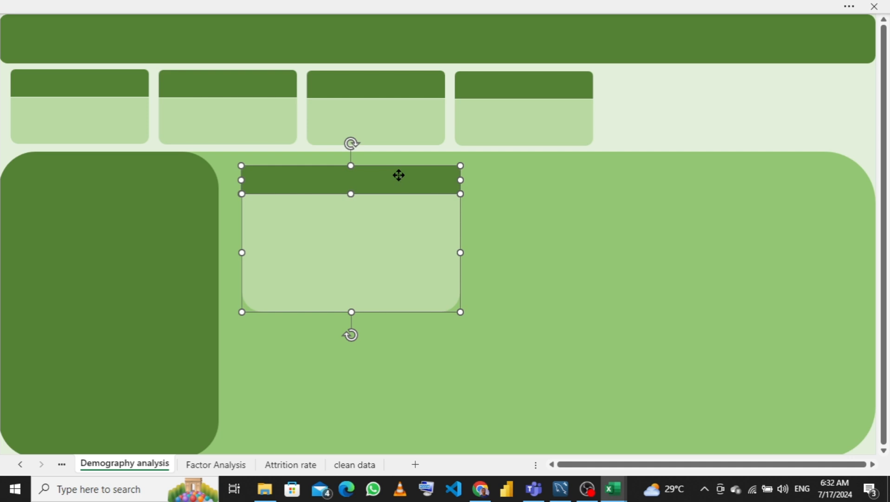
right_click(399, 175)
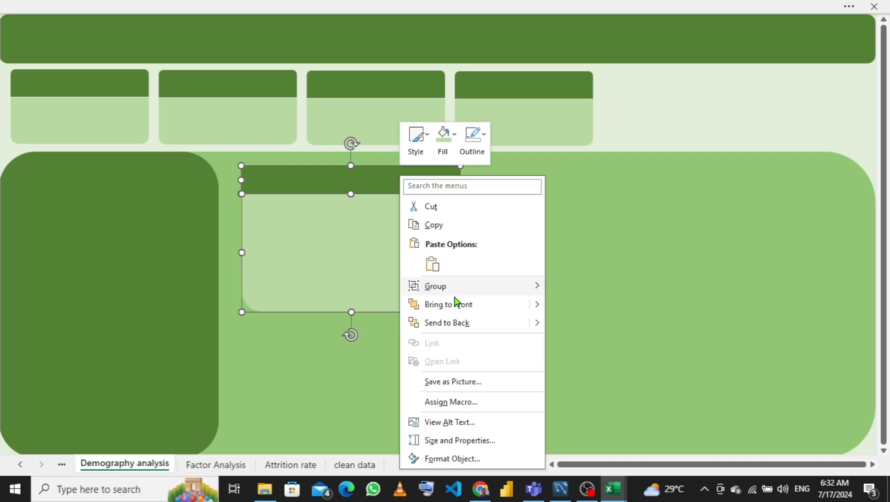
mouse_move(466, 286)
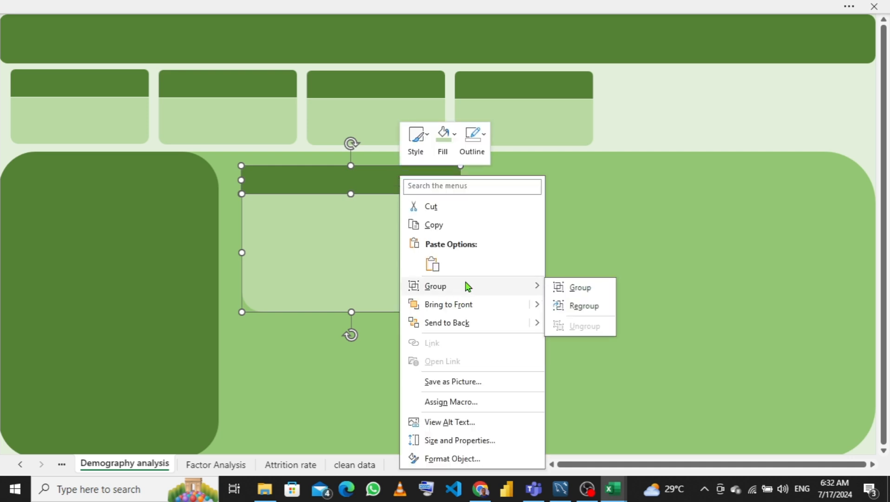
click(575, 291)
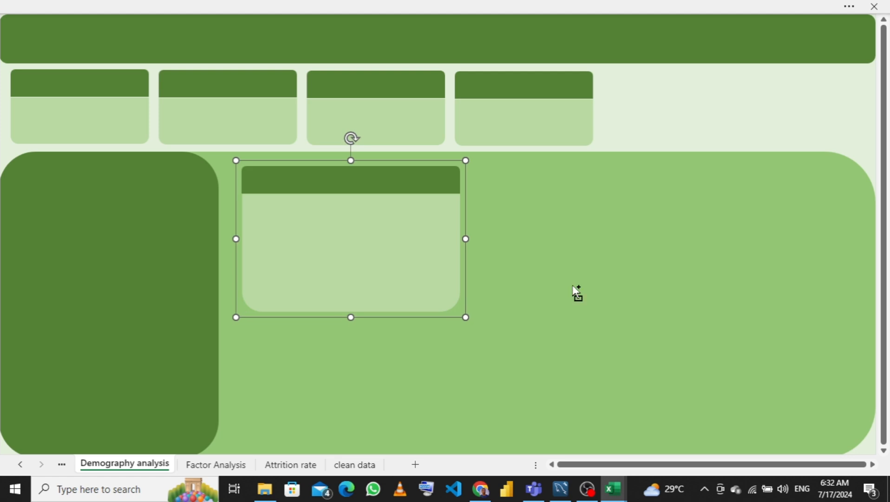
key(ctrl+d)
drag(389, 255, 370, 408)
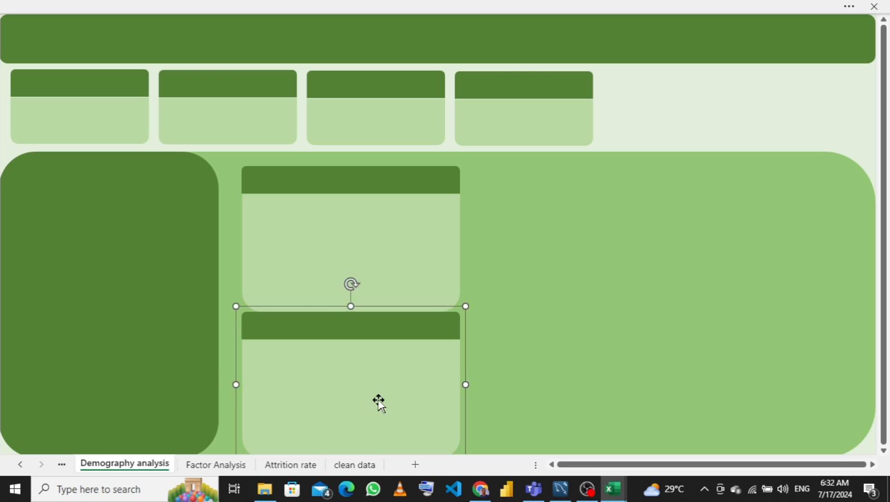
key(Delete)
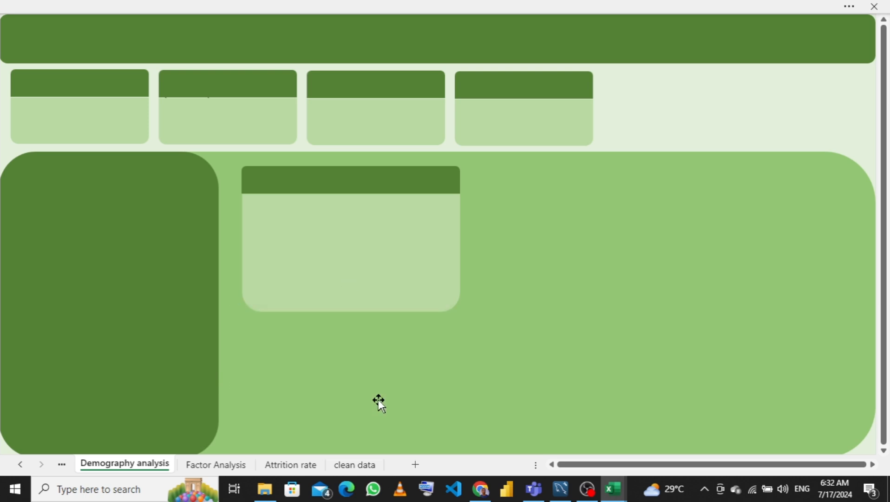
- Ungroup the chart card and shorten its body rectangle slightly from the bottom
click(357, 232)
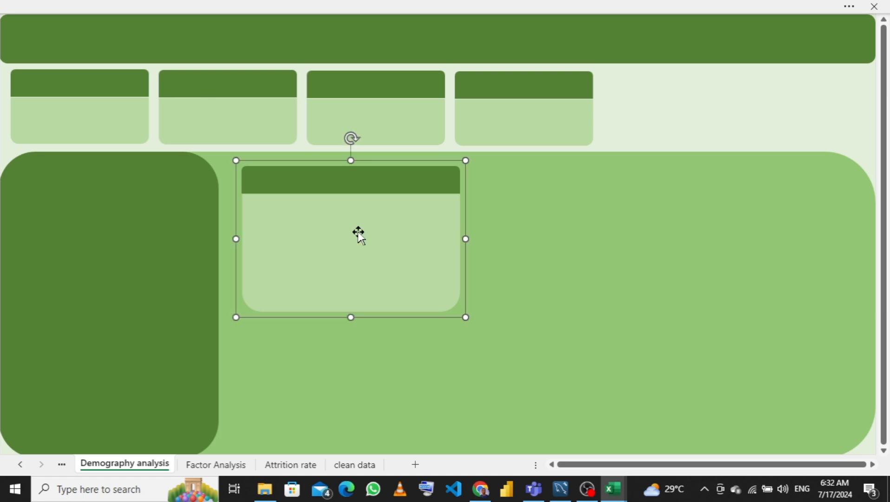
right_click(359, 235)
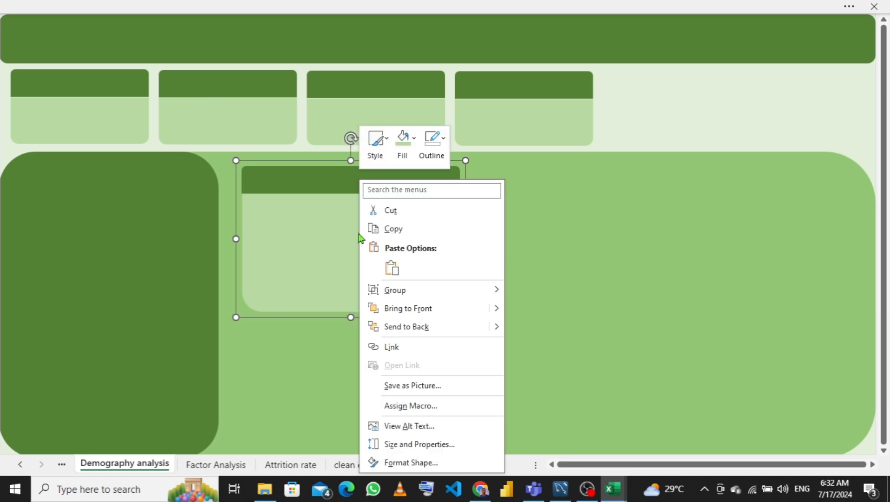
mouse_move(409, 290)
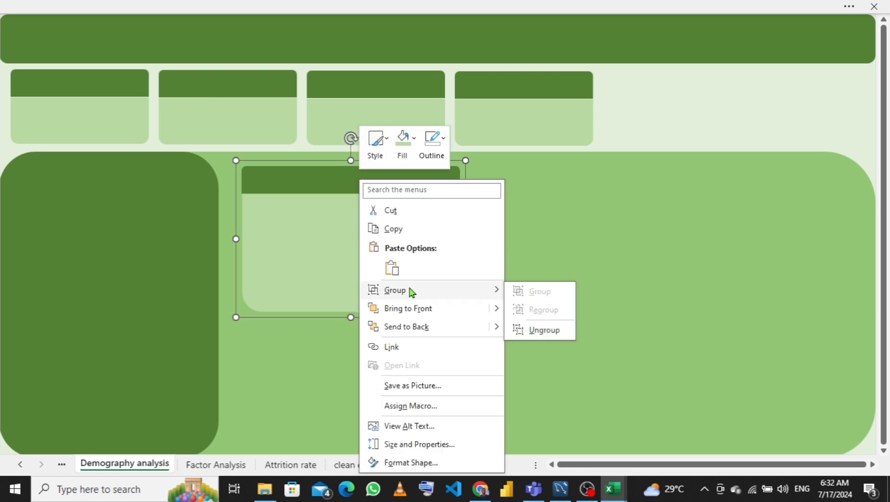
click(551, 331)
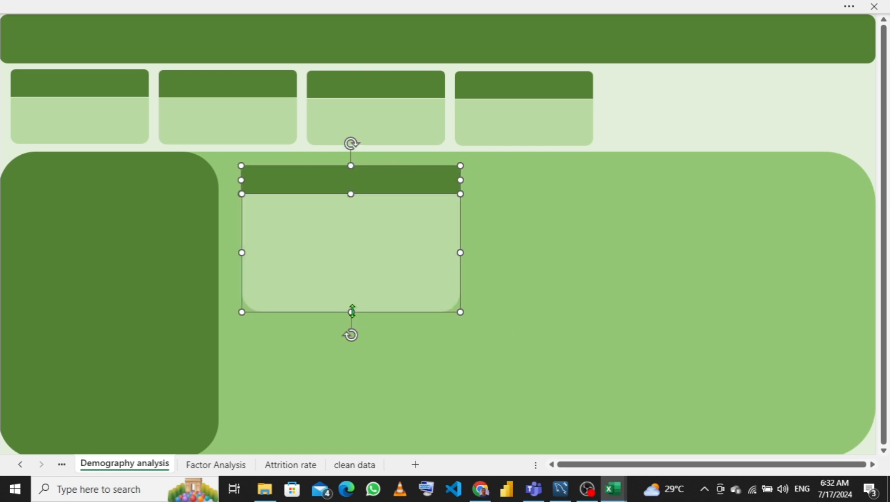
drag(352, 312, 352, 301)
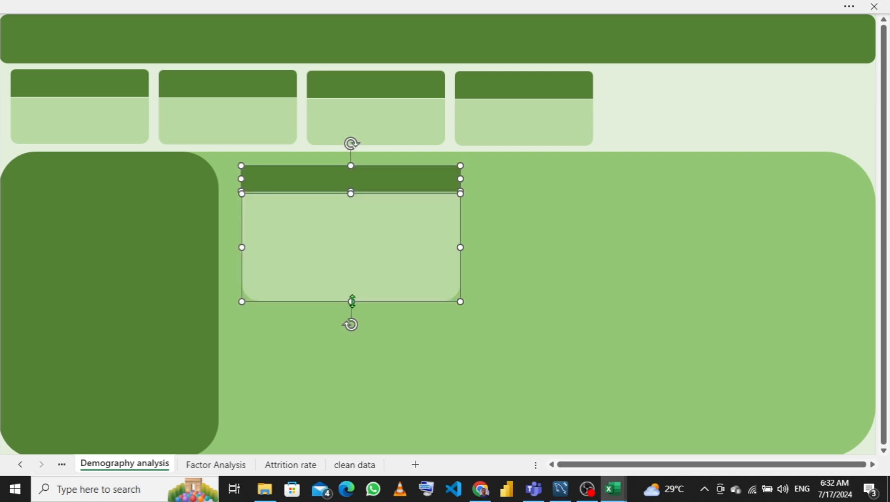
right_click(350, 268)
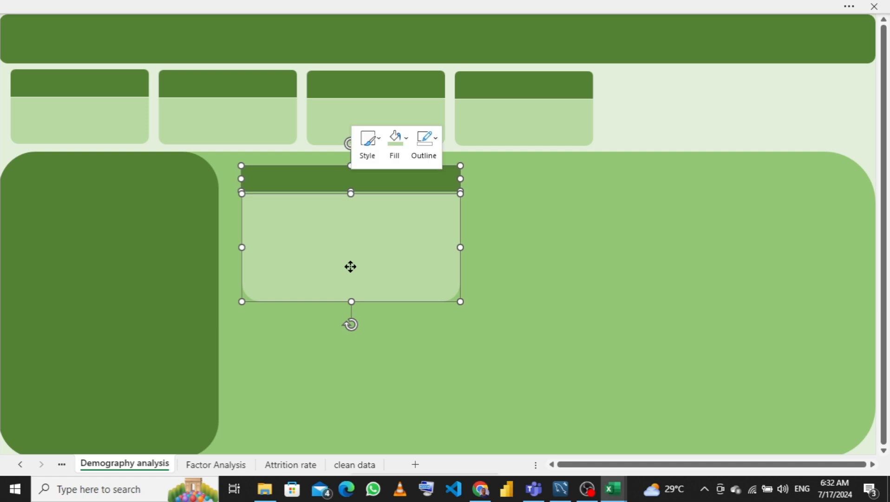
mouse_move(463, 294)
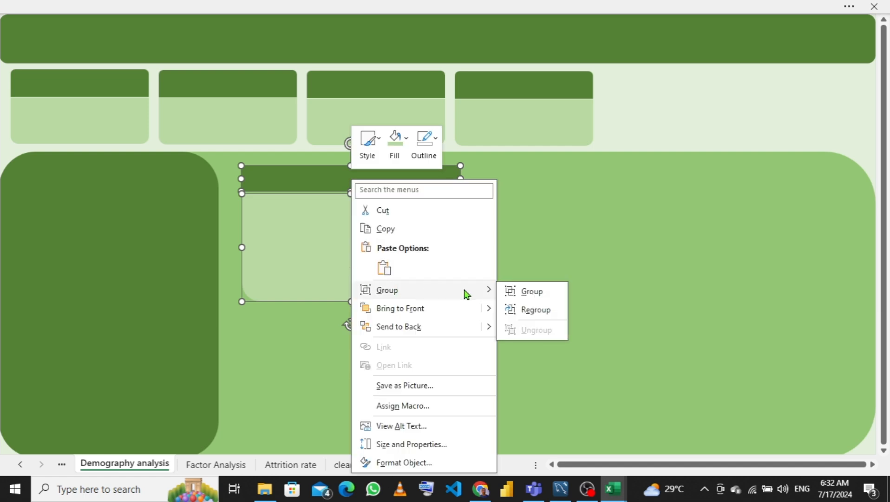
click(527, 292)
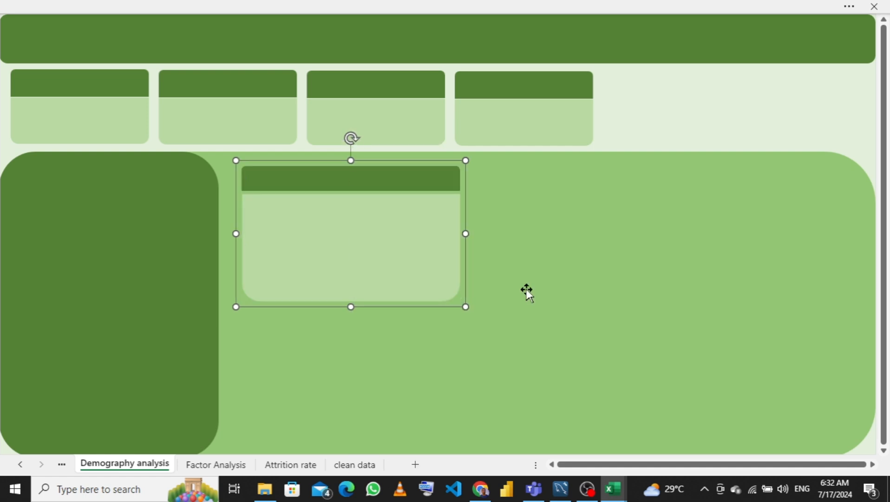
click(386, 259)
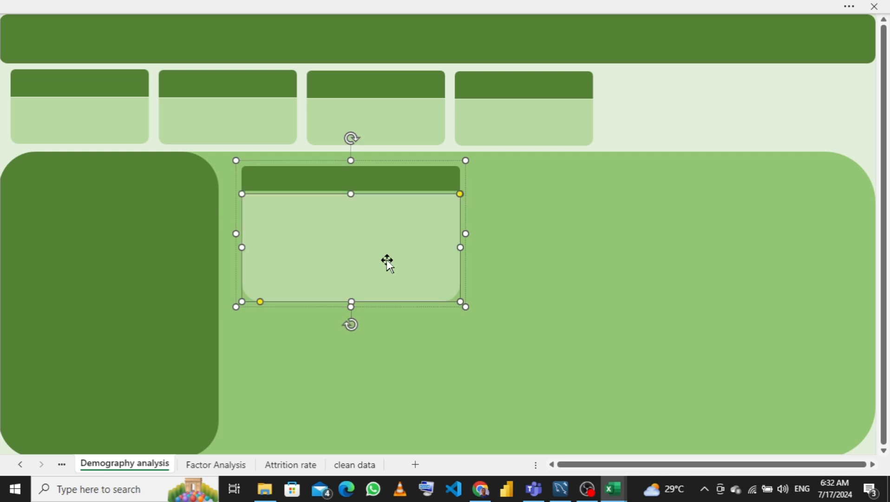
right_click(387, 259)
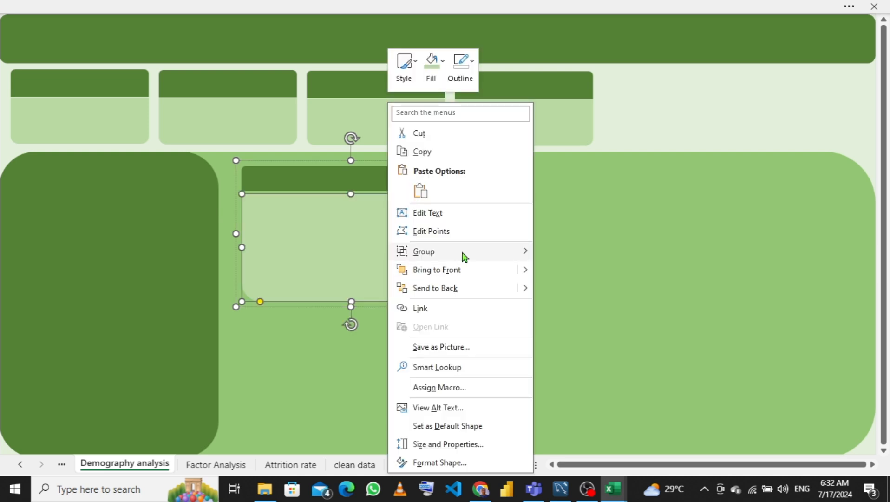
mouse_move(464, 255)
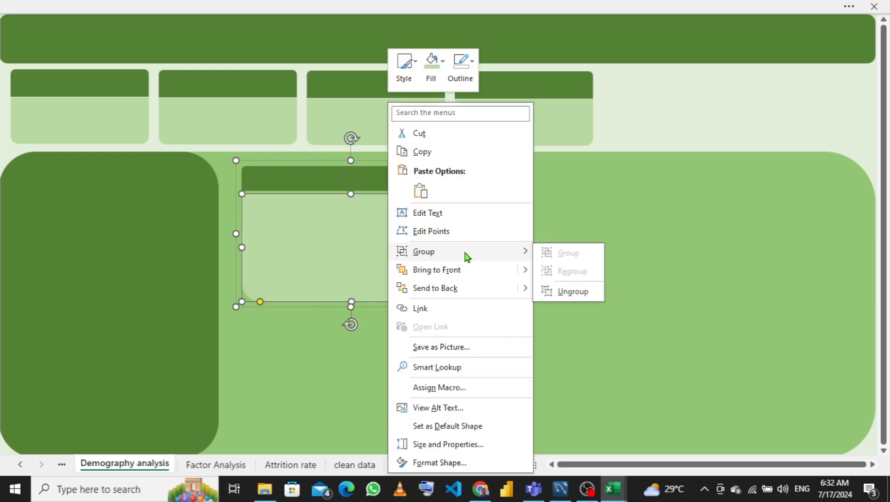
click(565, 290)
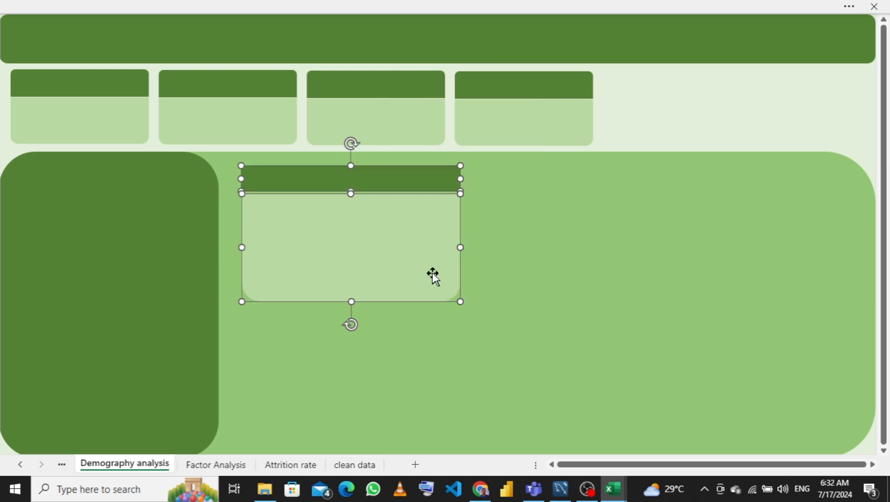
- Nudge the card's body rectangle up a few steps to close the gap under its header
click(526, 259)
click(377, 254)
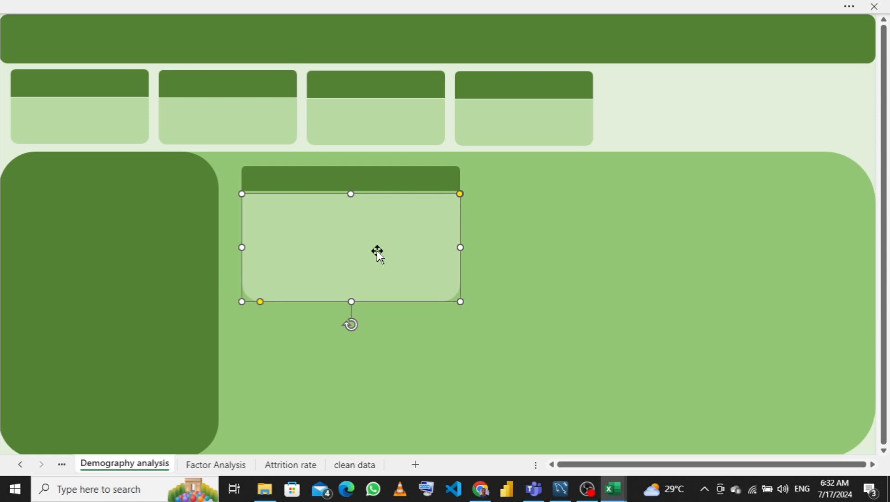
key(Up)
key(Up)
key(Up)
key(Up)
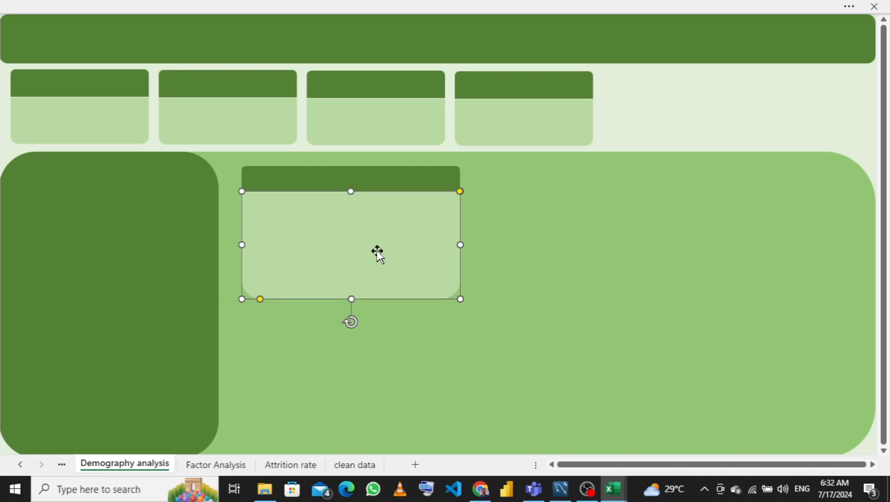
key(Up)
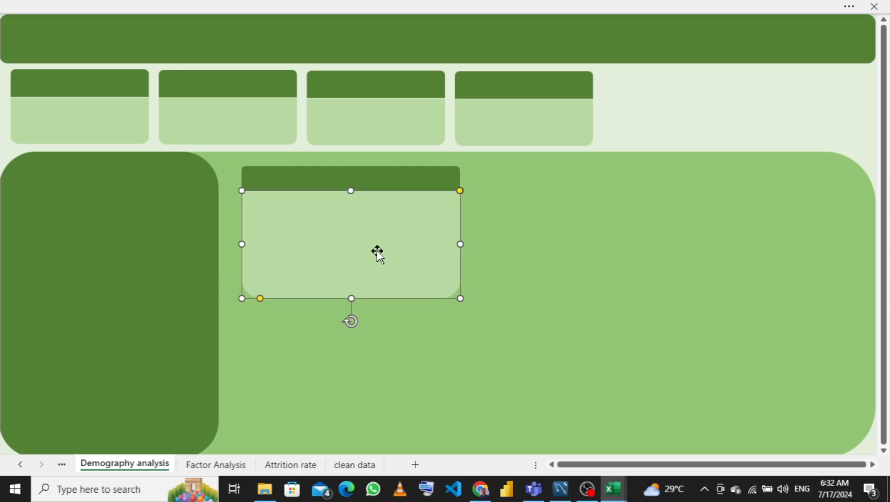
key(Up)
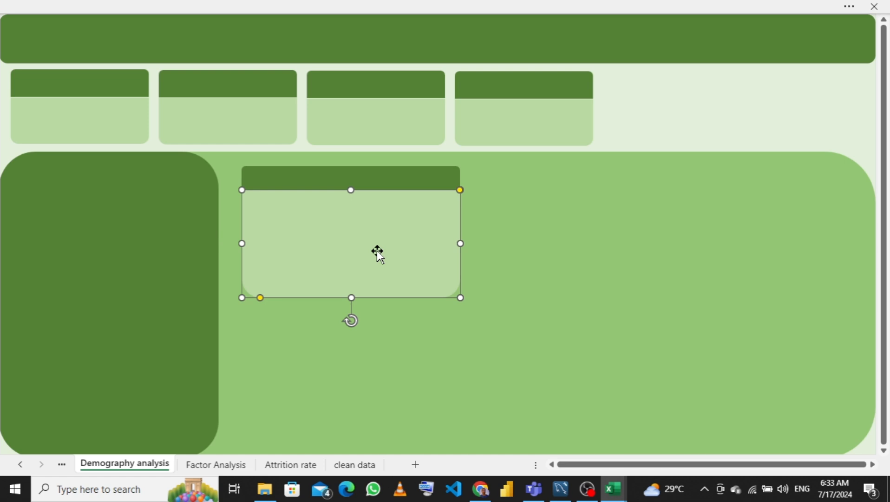
key(Down)
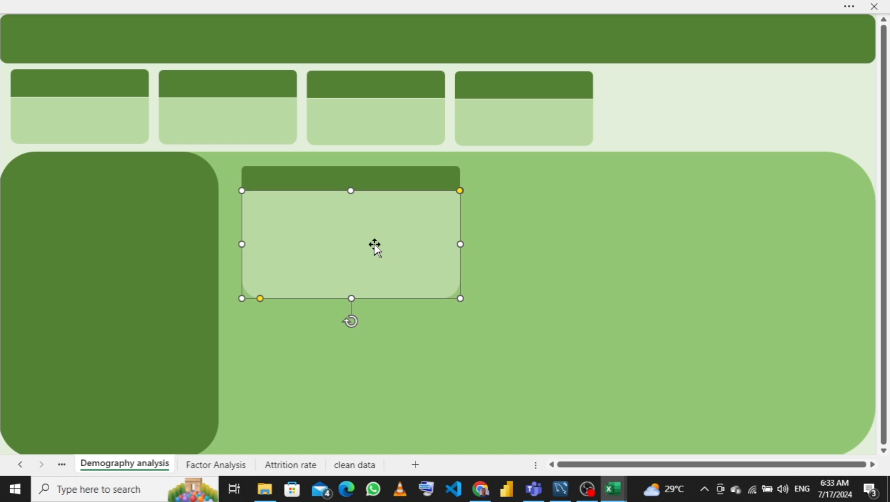
key(Tab)
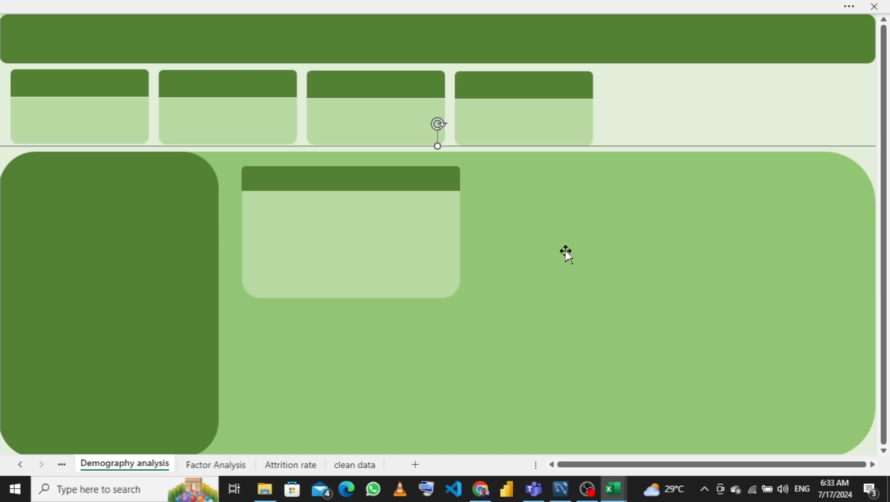
- Nudge the header rectangle one step sideways and group it with the body into one card
click(378, 185)
key(Right)
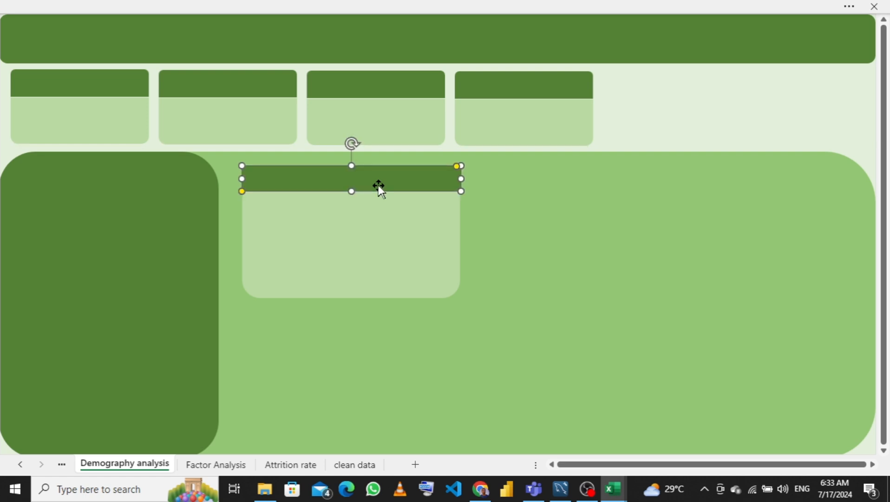
ctrl+click(367, 245)
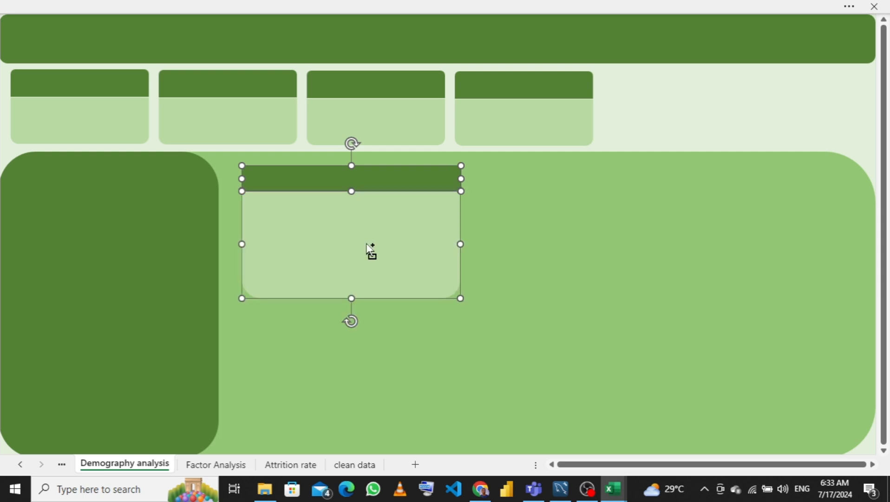
right_click(366, 243)
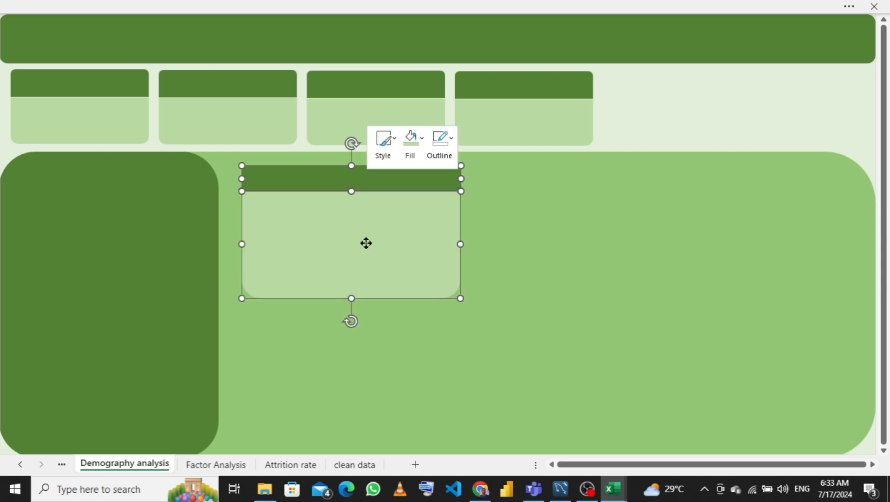
mouse_move(460, 292)
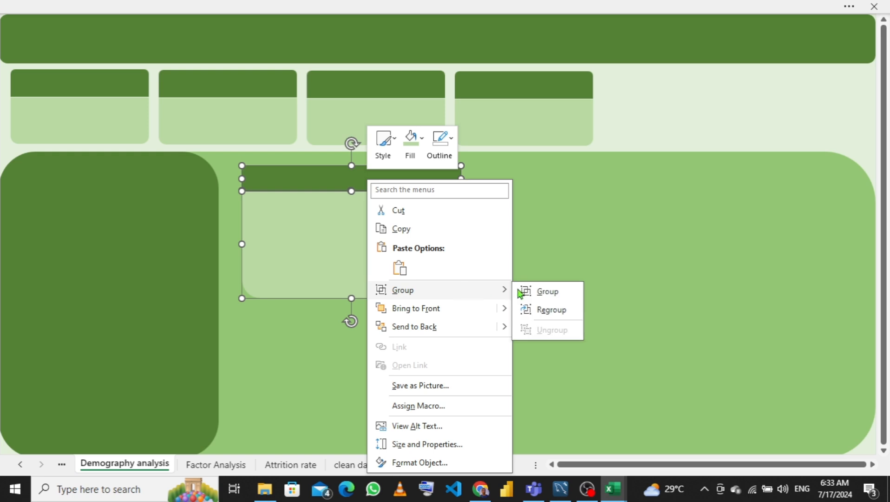
click(538, 293)
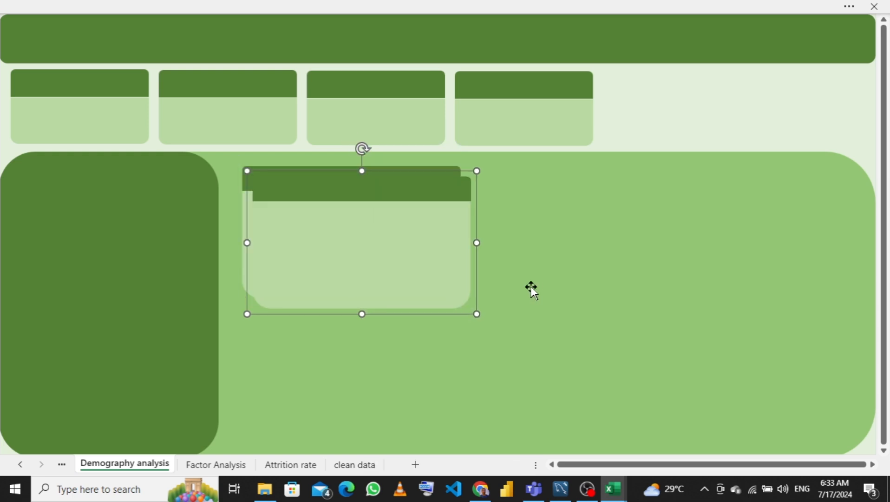
- Duplicate the chart card twice, placing one copy below it and one to its right in the panel
drag(393, 256, 383, 404)
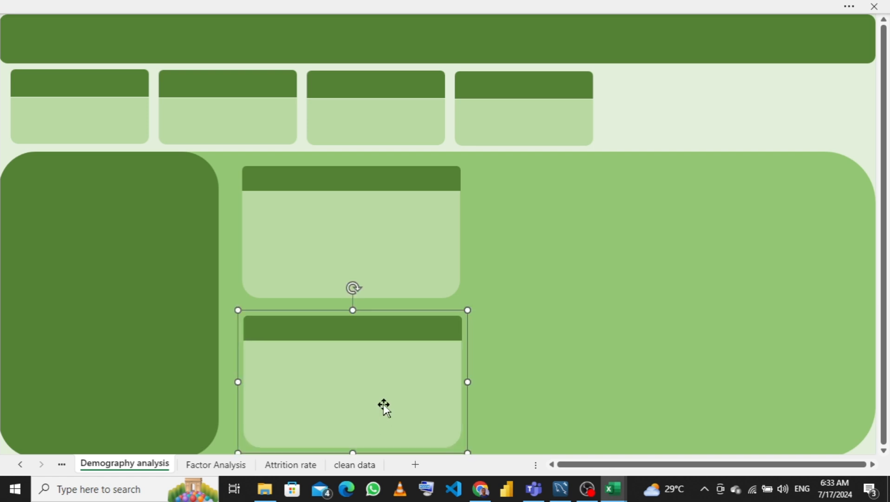
click(382, 235)
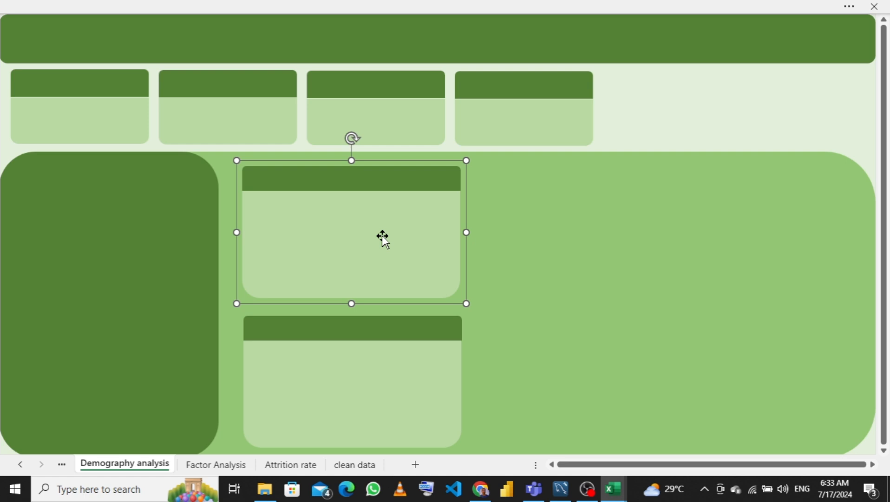
drag(382, 235, 708, 225)
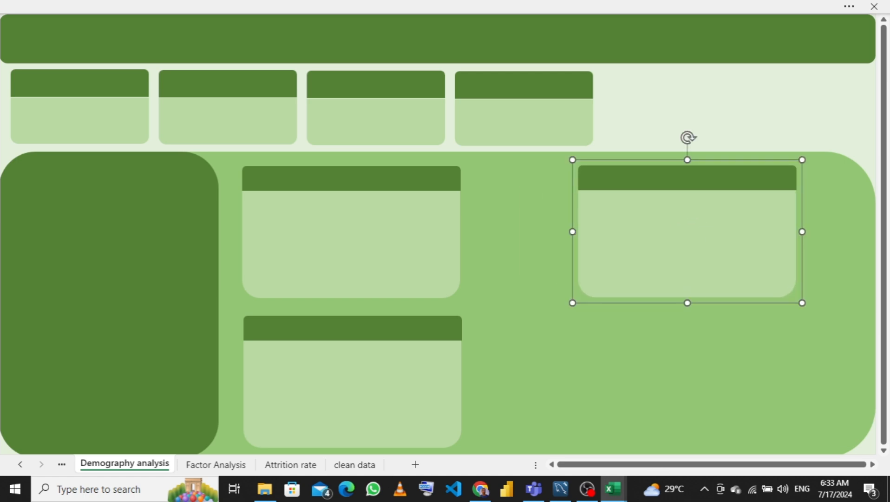
mouse_move(612, 492)
mouse_move(589, 460)
- Widen both upper chart cards so they fill more of the panel's width
click(409, 221)
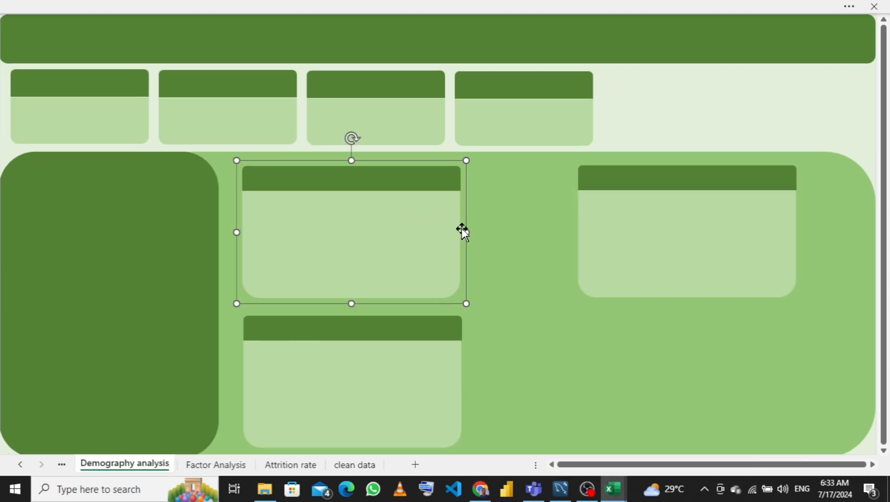
drag(465, 229, 555, 229)
click(606, 224)
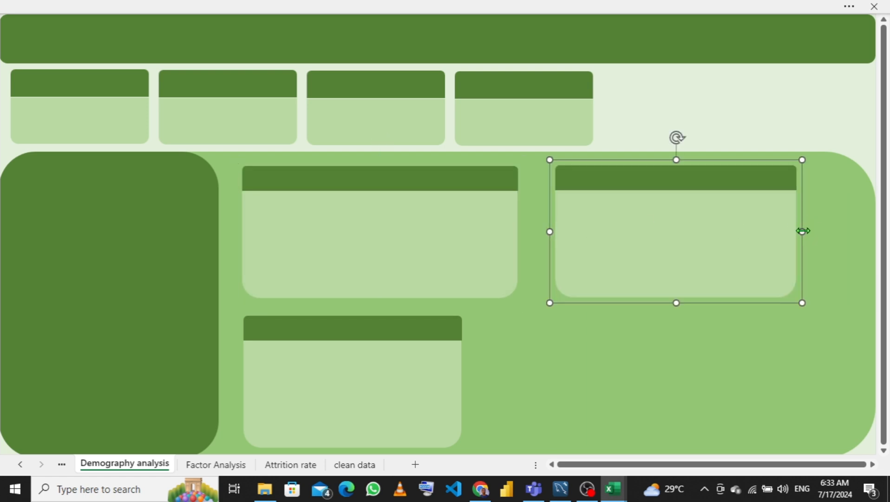
mouse_move(803, 231)
mouse_down()
mouse_move(826, 227)
mouse_move(814, 226)
mouse_up()
- Widen the lower-left chart card and place a resized copy of it in the panel's lower right
click(385, 367)
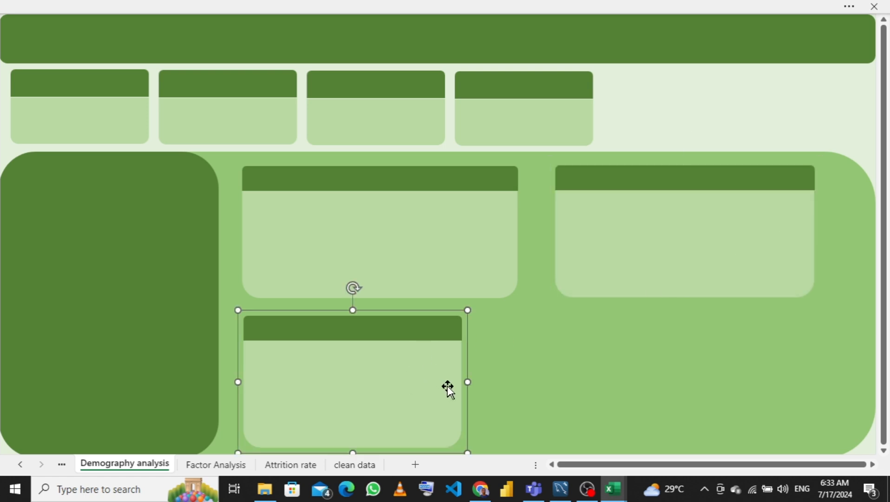
drag(465, 382, 524, 378)
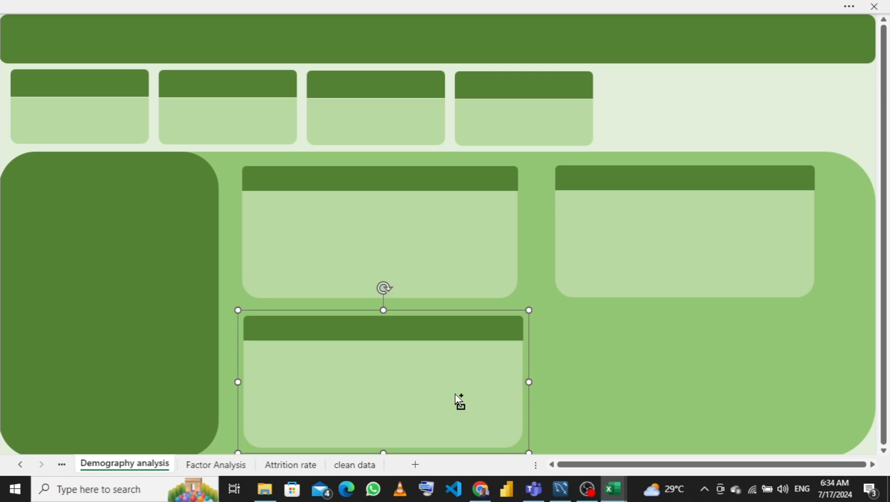
drag(458, 401, 678, 378)
drag(742, 382, 758, 381)
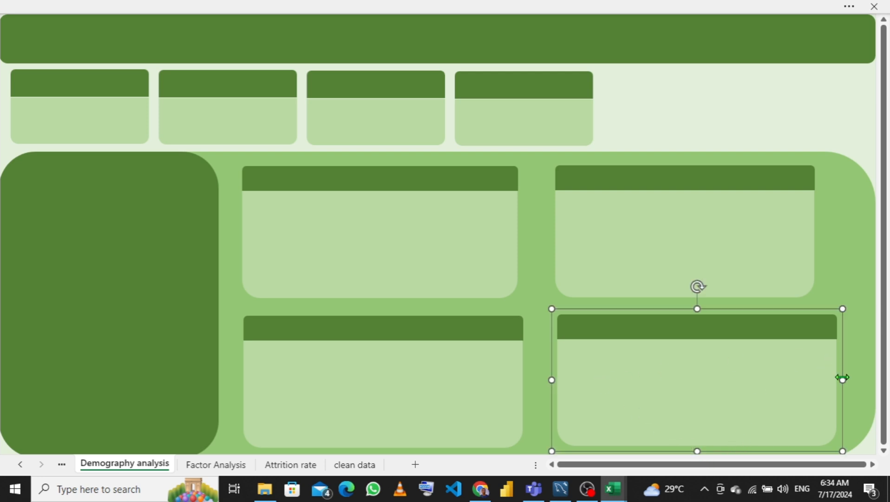
drag(843, 379, 820, 378)
click(864, 211)
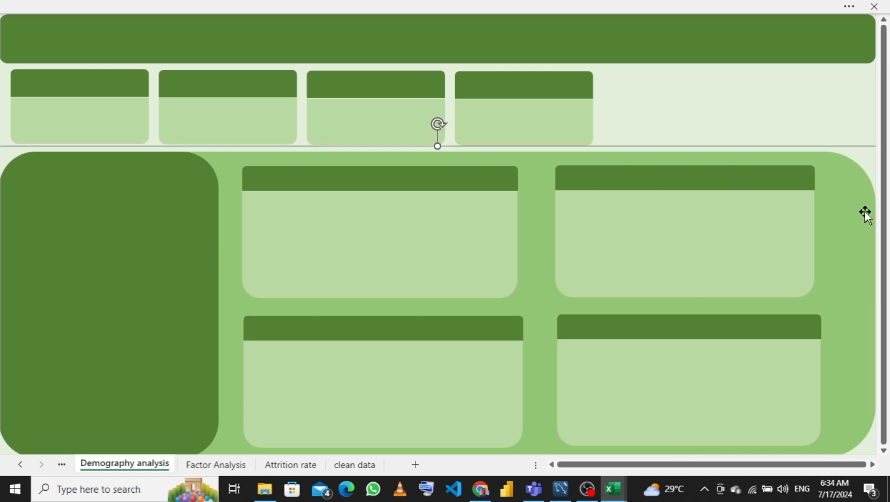
- Align the two upper chart cards along their top edges
click(453, 222)
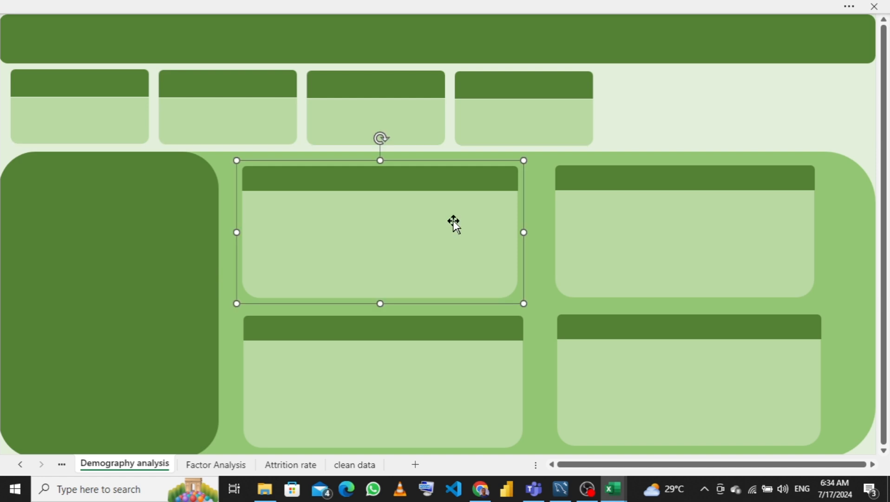
shift+click(606, 236)
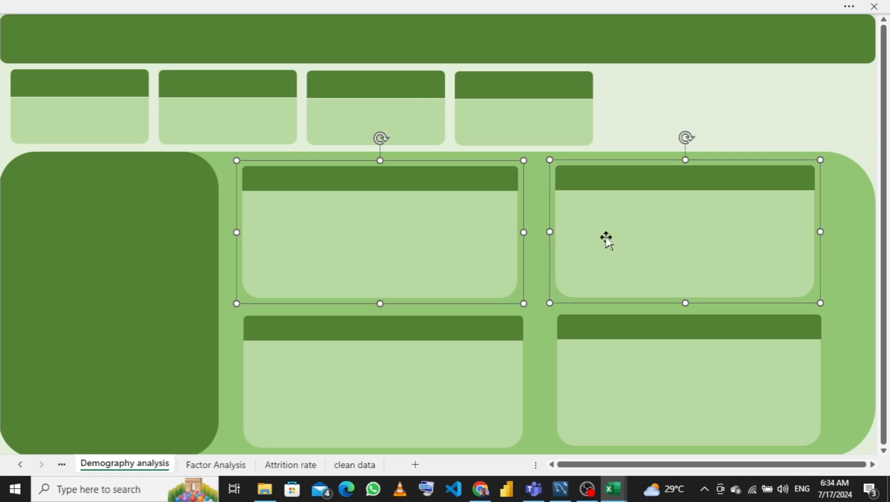
click(706, 6)
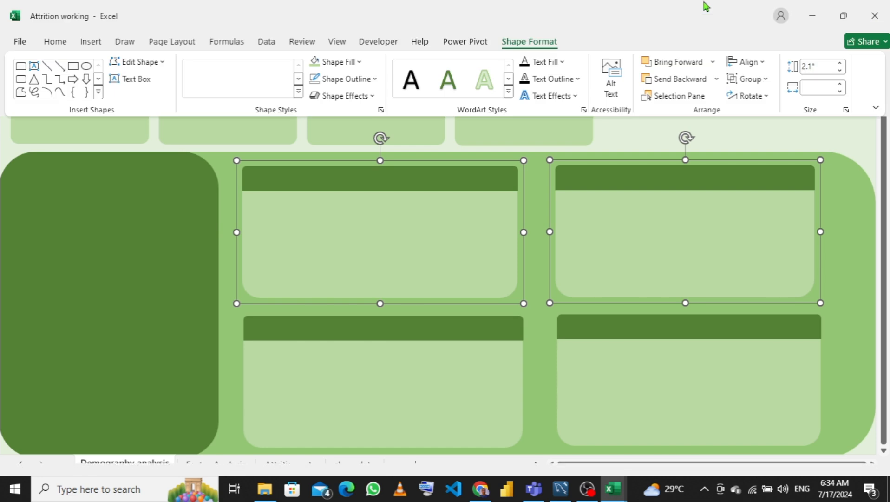
click(763, 63)
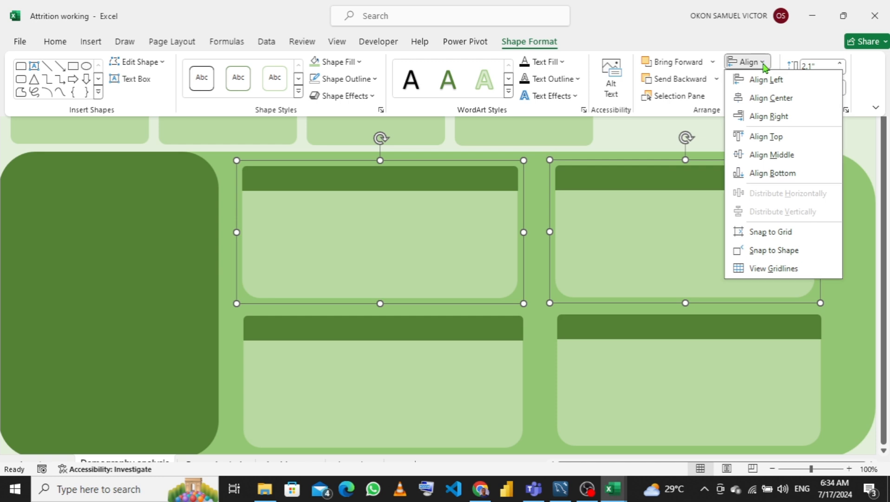
click(764, 140)
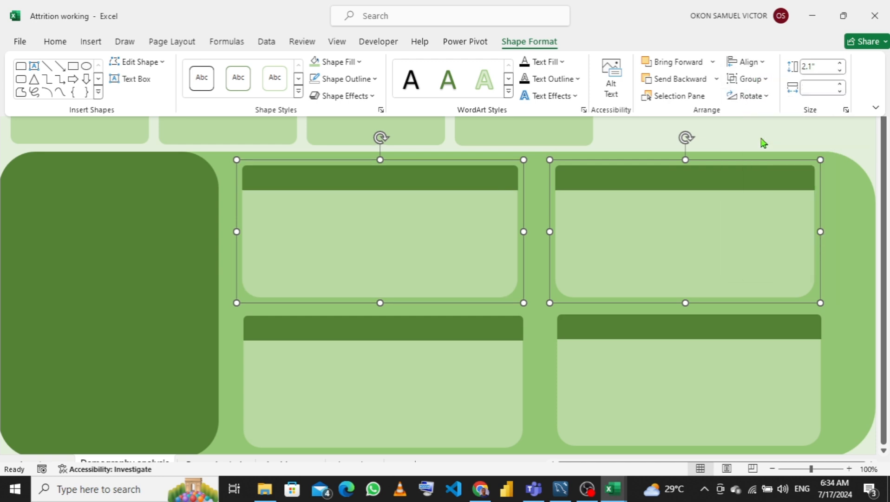
key(ctrl+shift+F1)
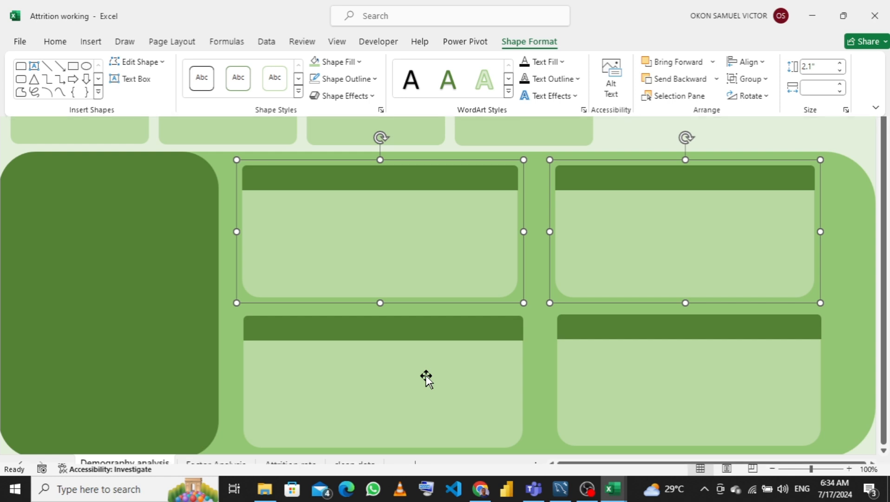
- Align the two lower chart cards along their top edges
click(426, 375)
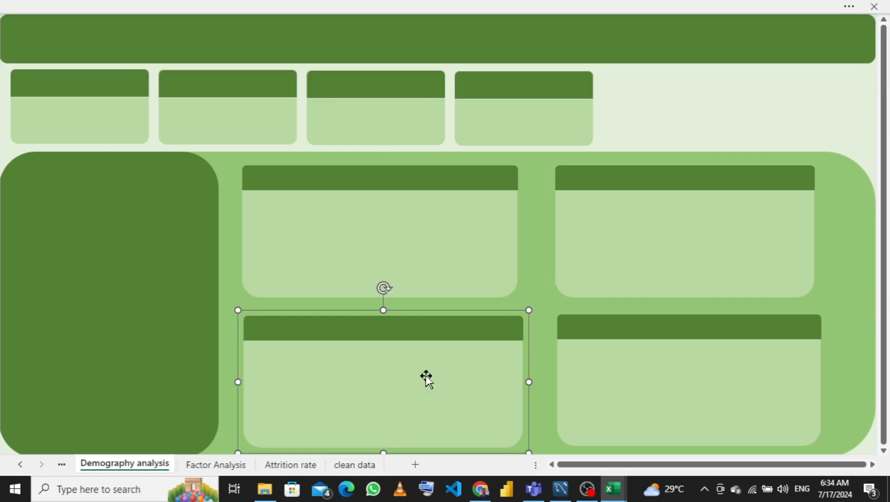
shift+click(667, 360)
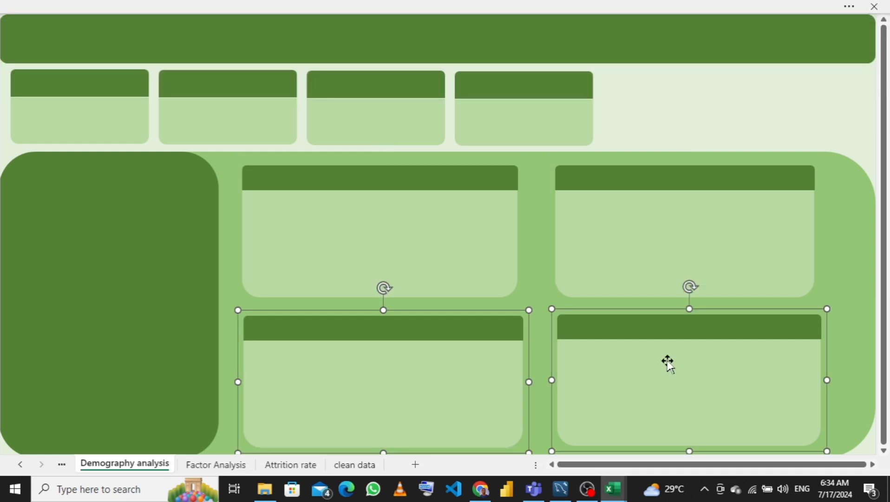
click(658, 6)
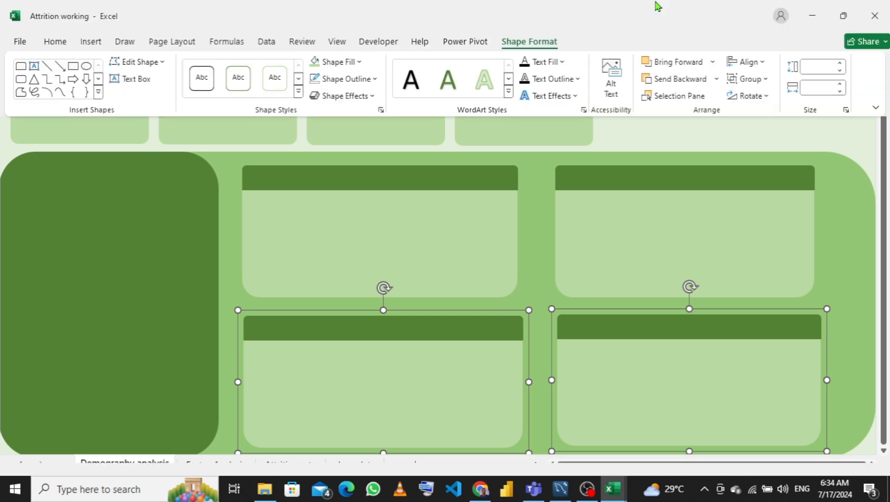
click(765, 65)
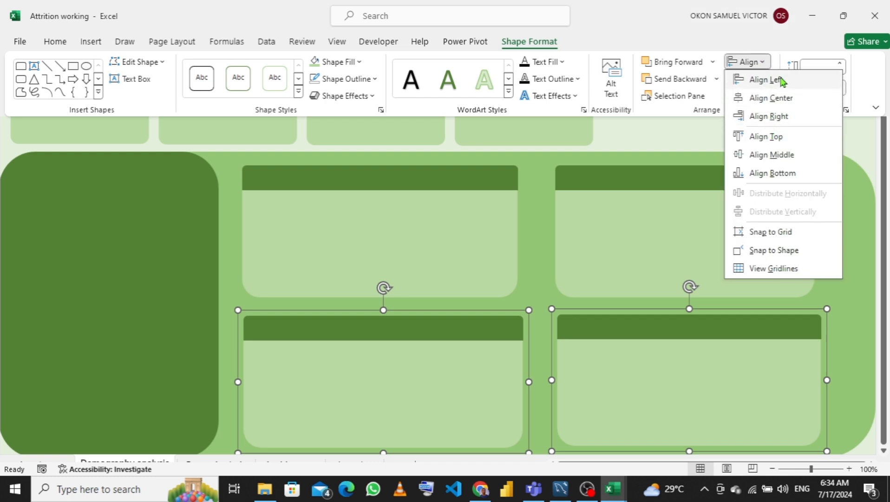
click(768, 143)
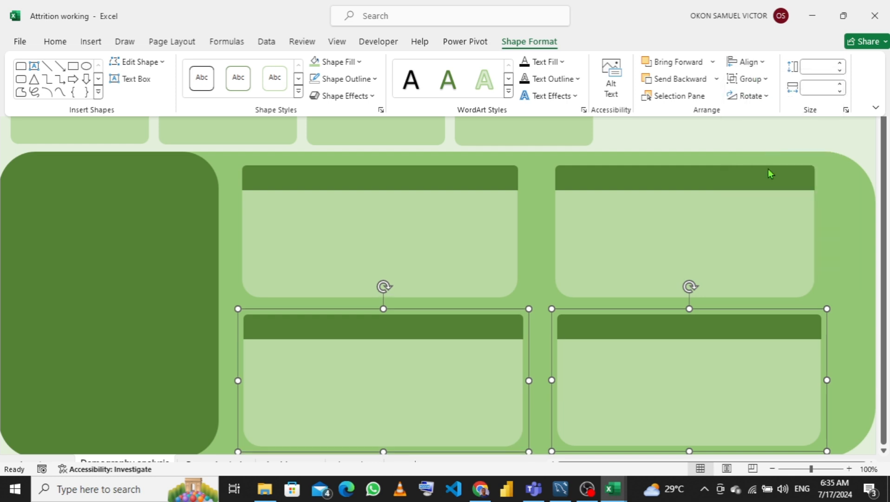
key(ctrl+shift+F1)
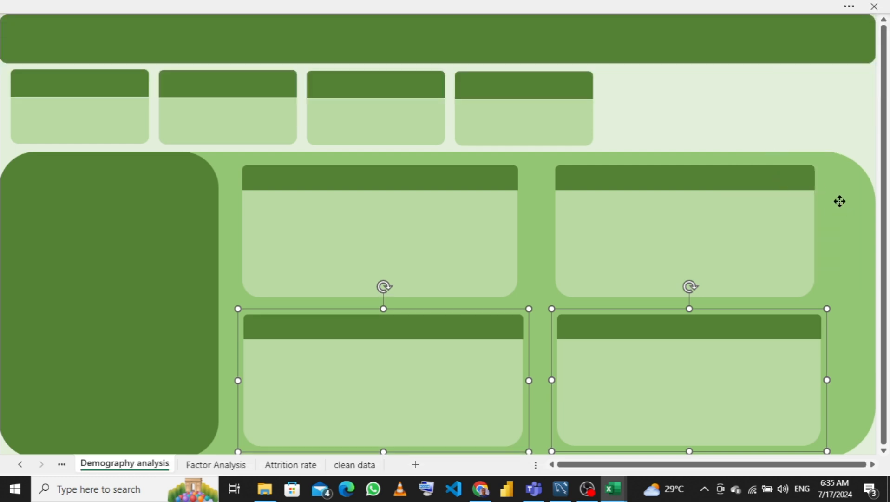
- Align the four KPI cards along their tops and distribute them evenly horizontally
key(Tab)
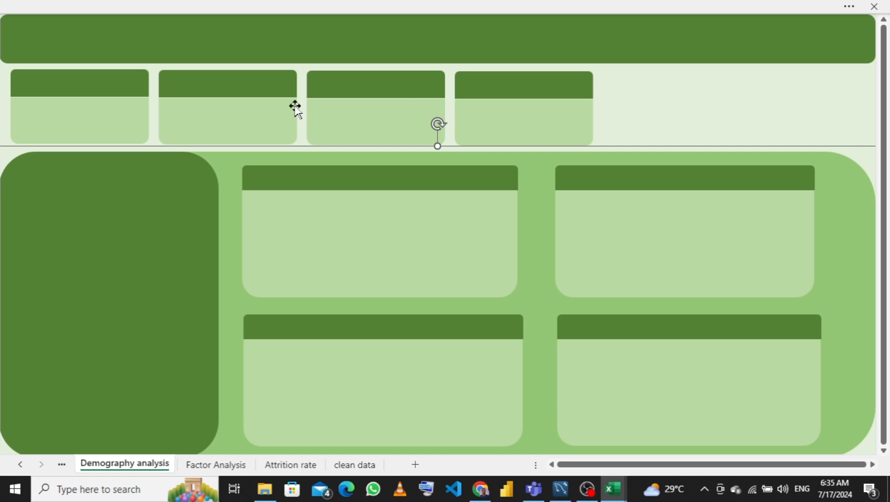
click(70, 117)
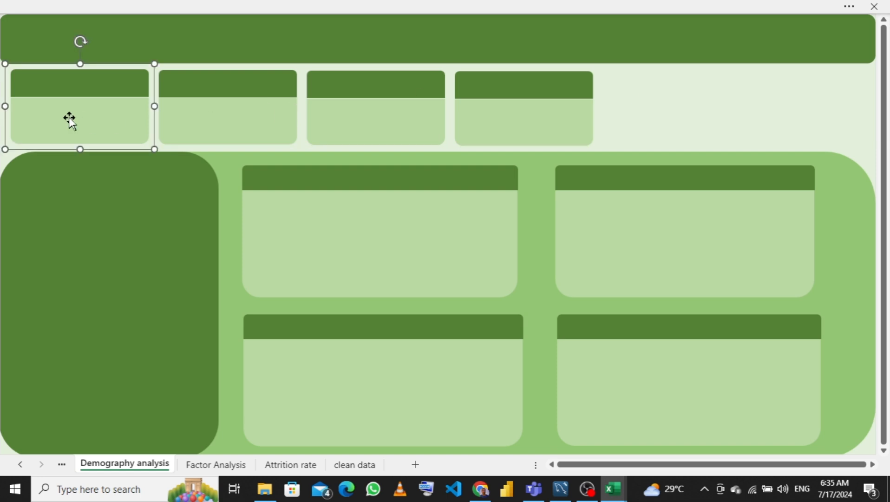
shift+click(206, 121)
shift+click(333, 114)
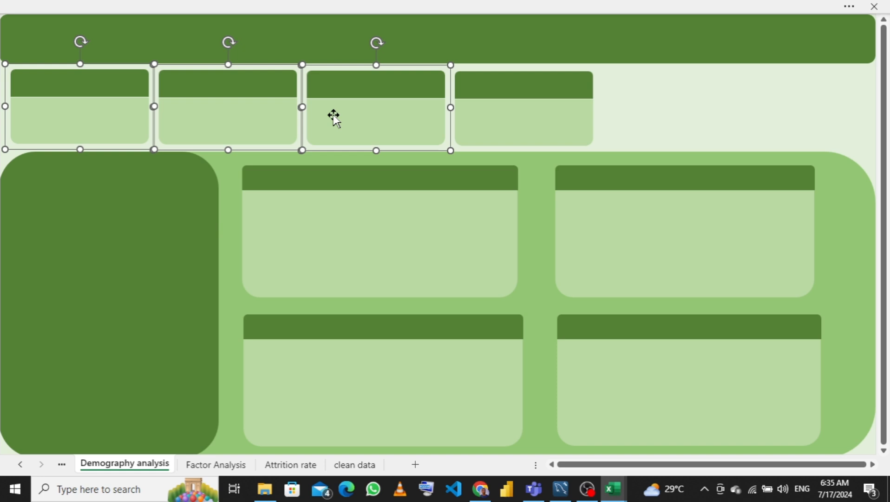
shift+click(493, 116)
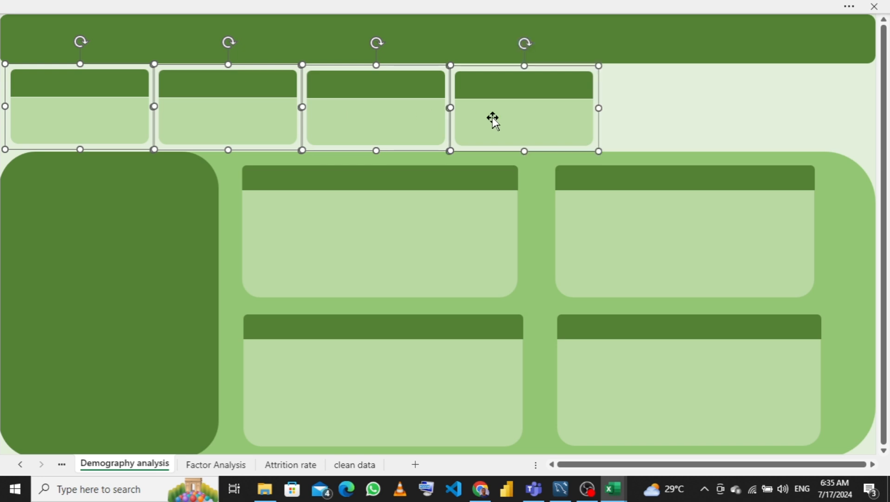
click(747, 7)
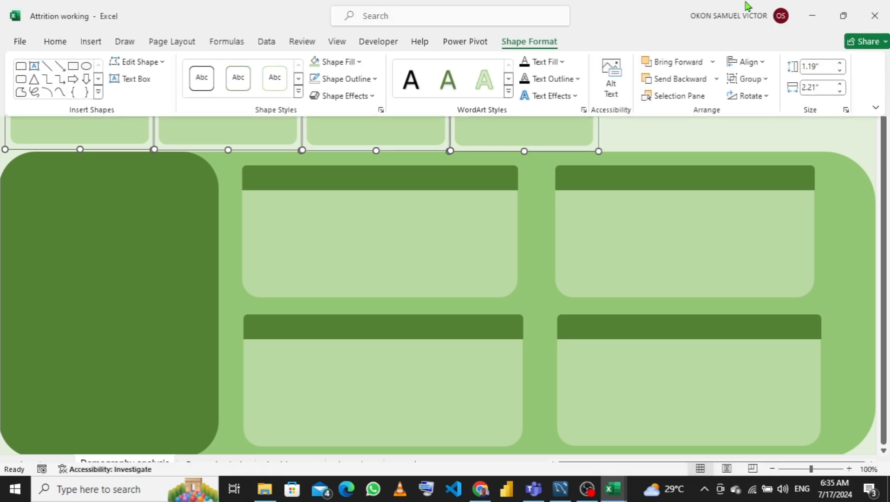
click(764, 64)
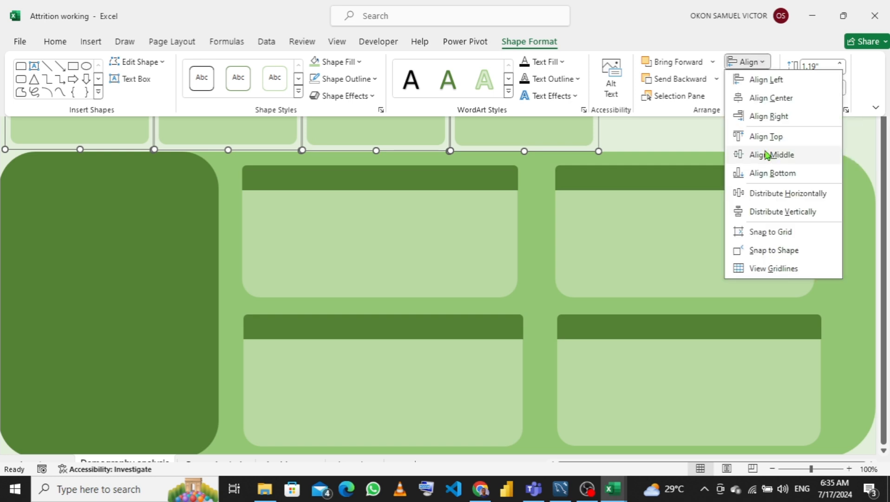
click(764, 136)
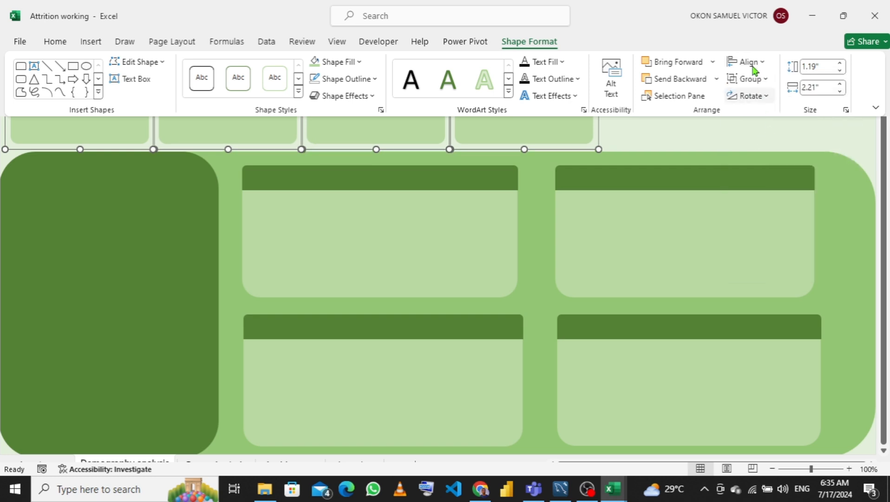
click(766, 65)
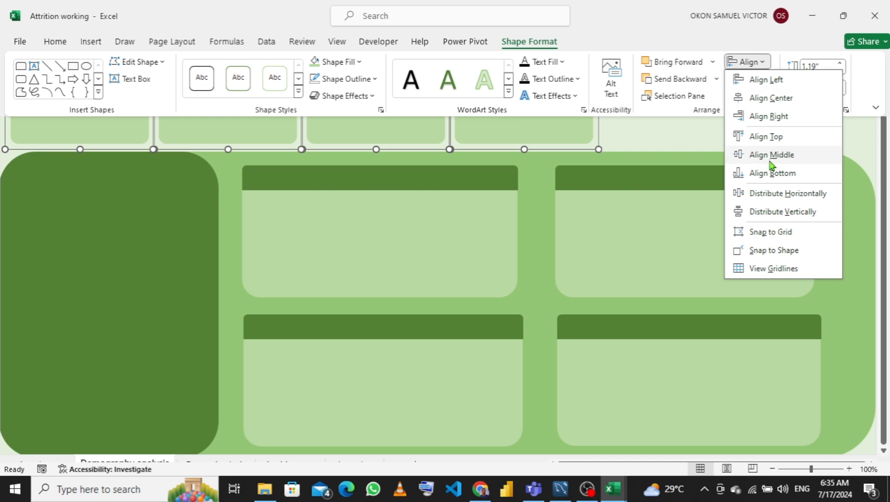
click(765, 193)
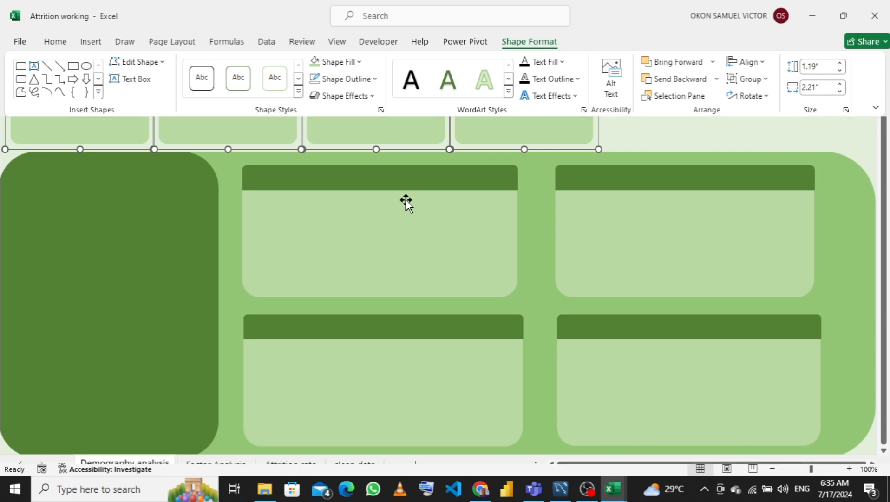
key(ctrl+shift+F1)
click(687, 123)
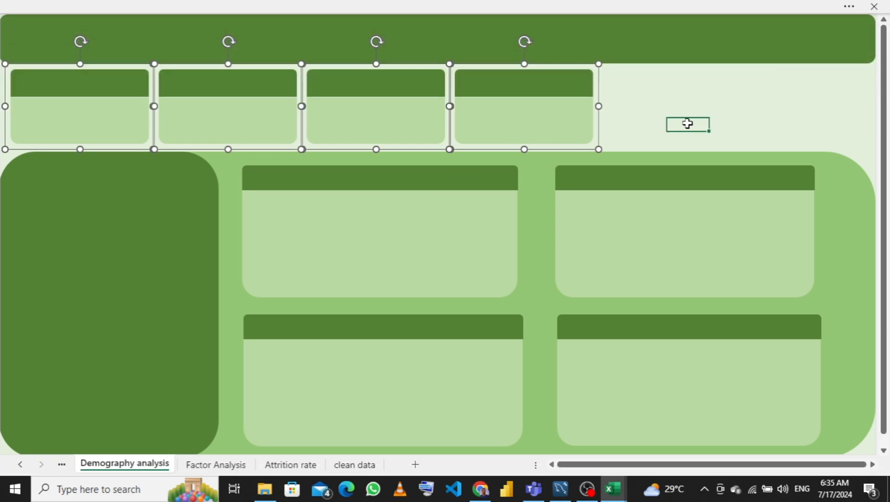
- Try distributing all four chart cards horizontally, then undo the distribution
click(407, 268)
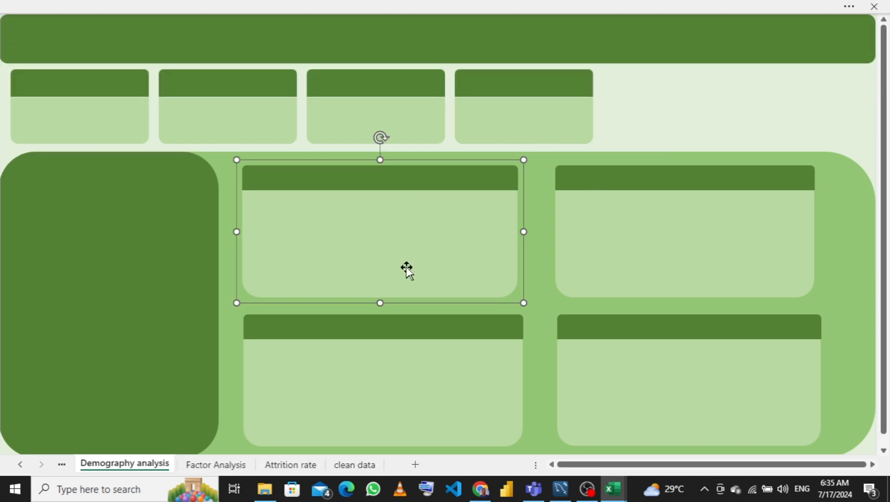
shift+click(607, 259)
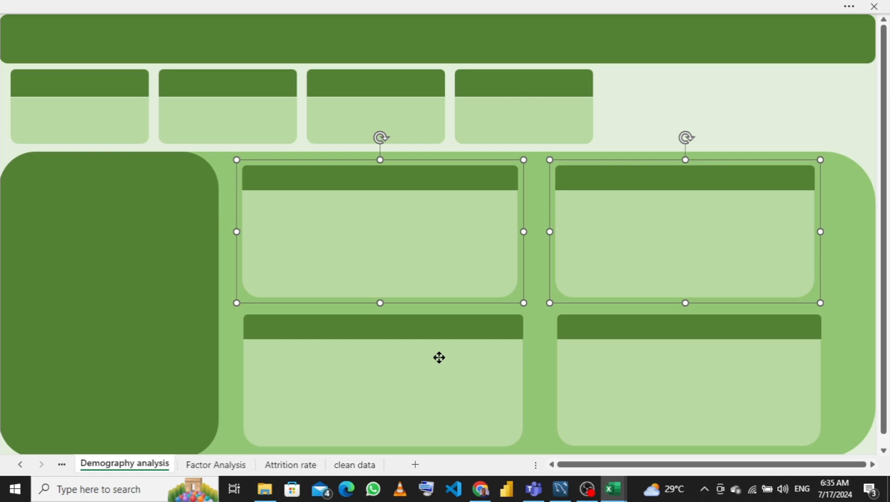
shift+click(439, 358)
shift+click(640, 343)
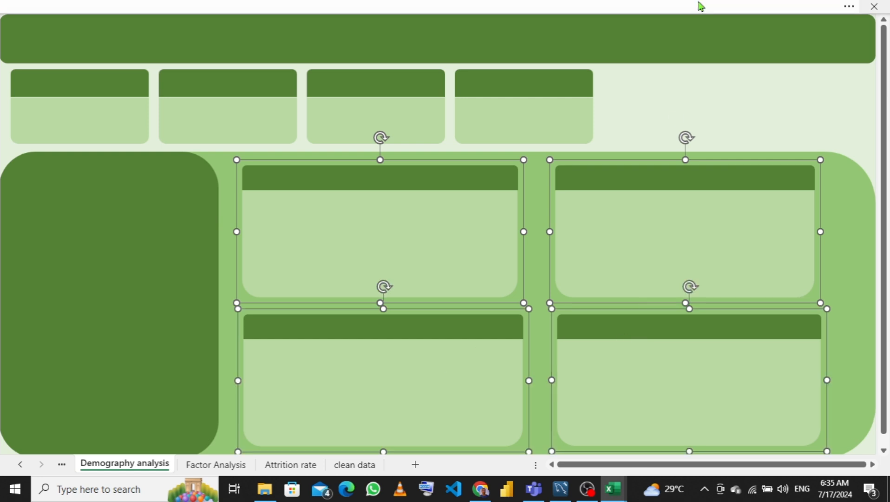
click(727, 6)
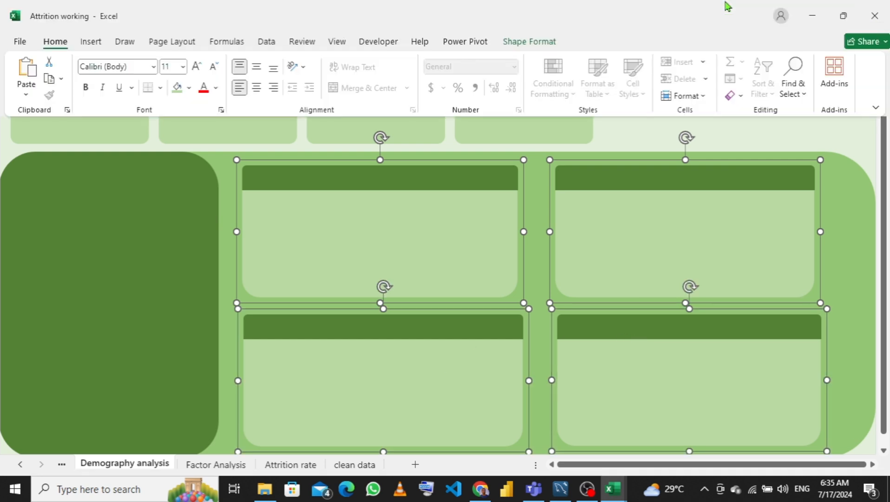
click(531, 45)
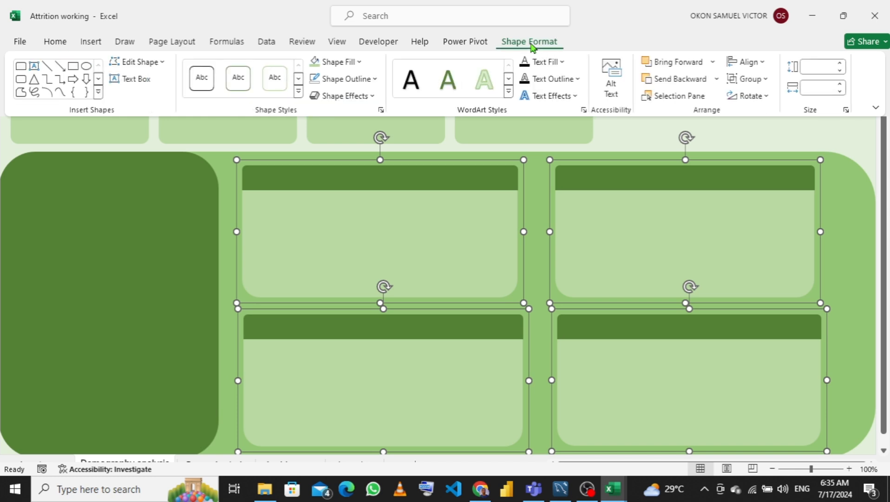
click(760, 63)
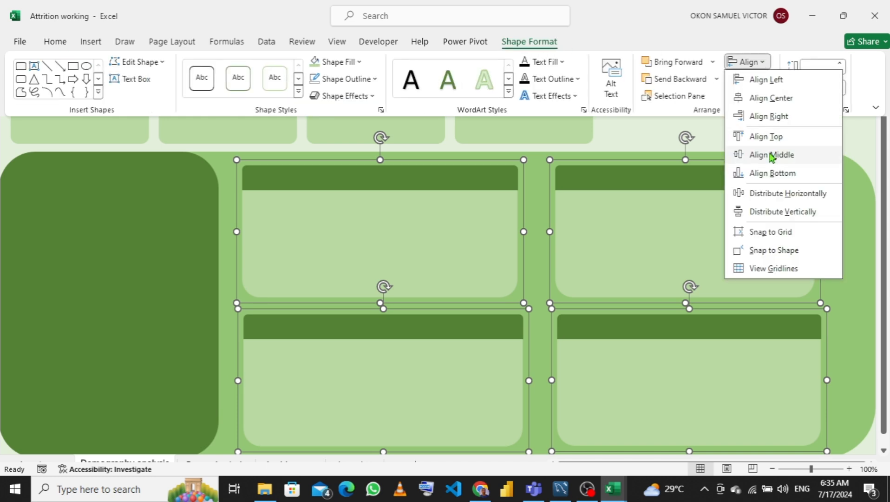
click(772, 192)
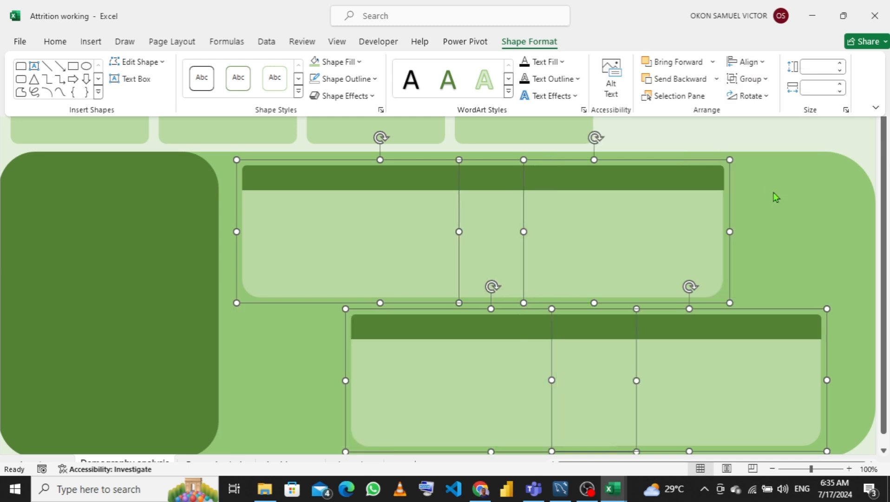
key(ctrl+z)
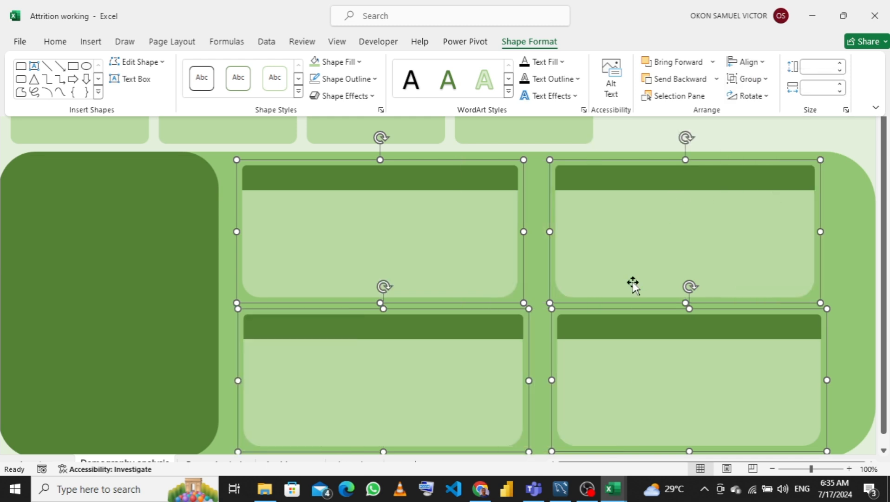
key(ctrl+shift+F1)
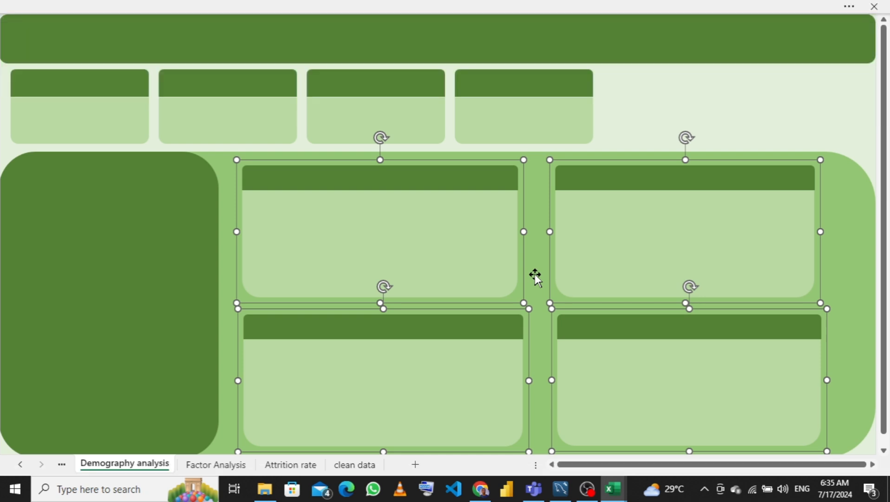
click(535, 274)
click(633, 241)
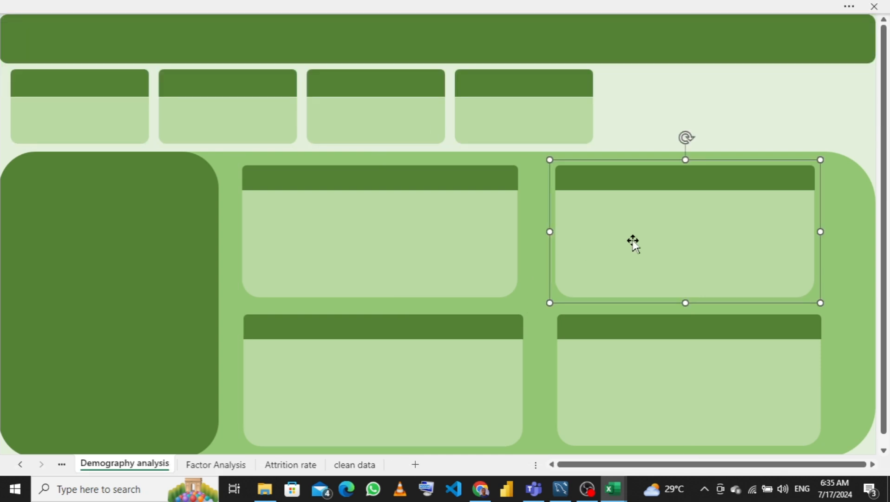
ctrl+click(447, 244)
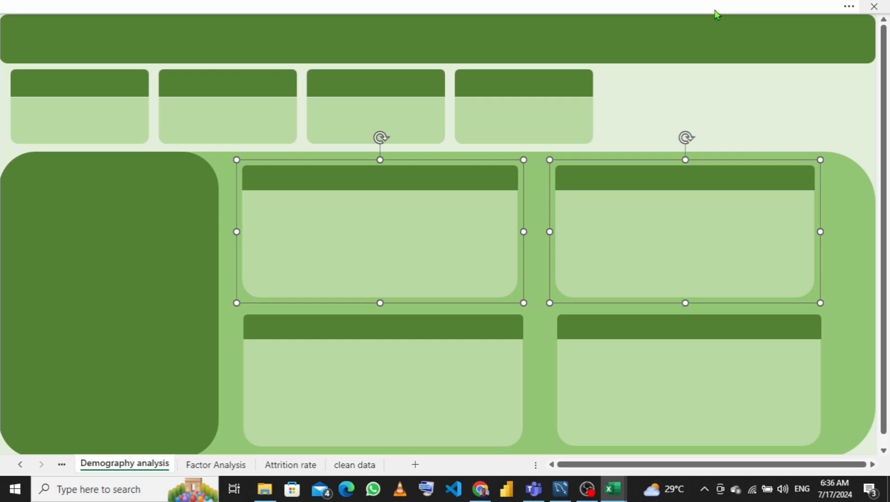
click(753, 7)
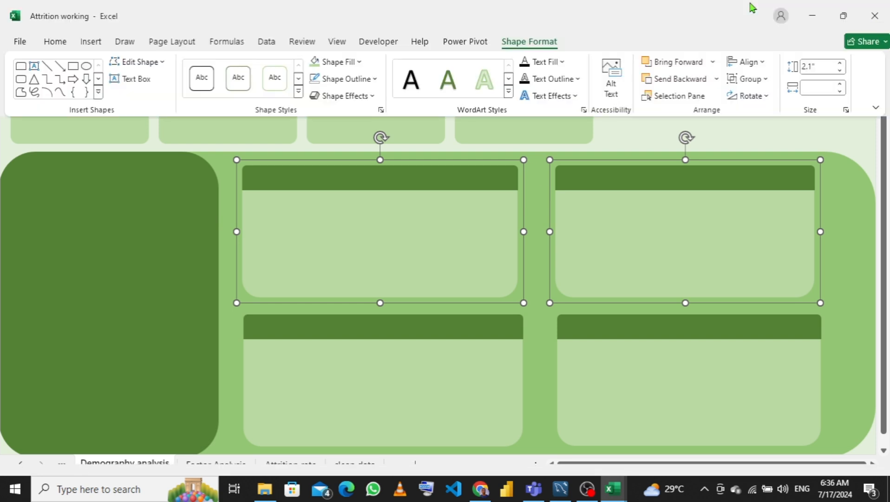
click(764, 66)
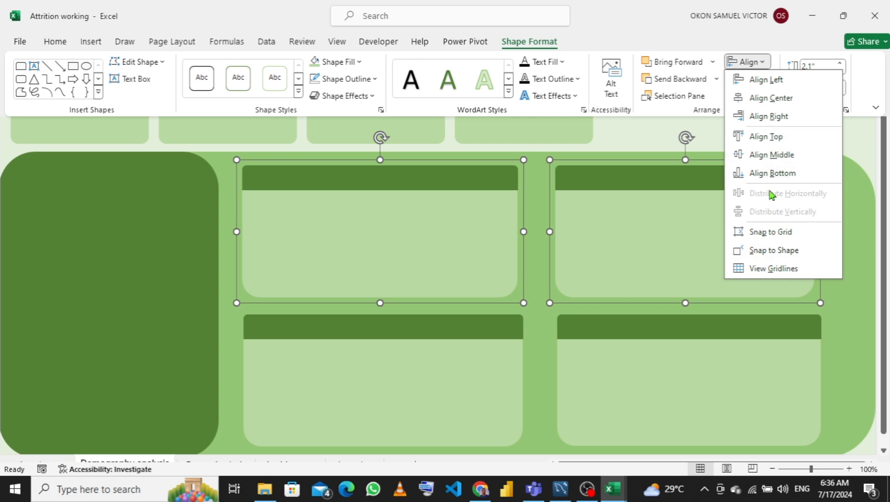
click(537, 185)
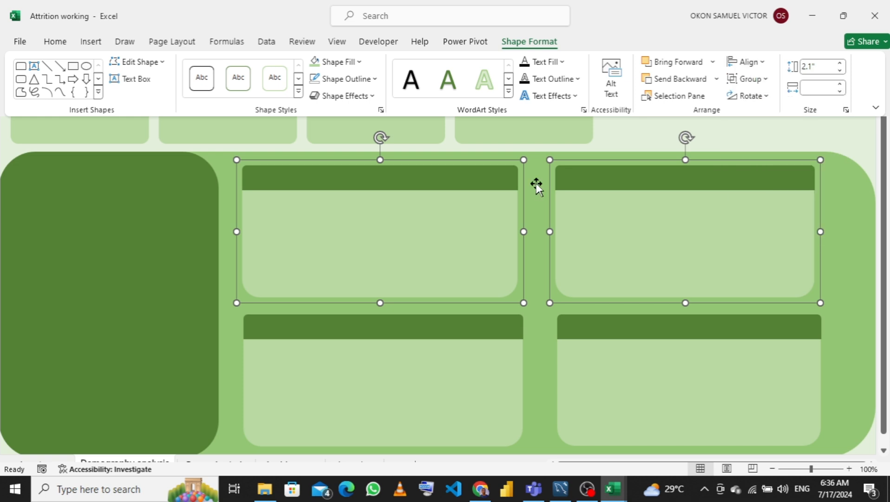
key(ctrl+shift+F1)
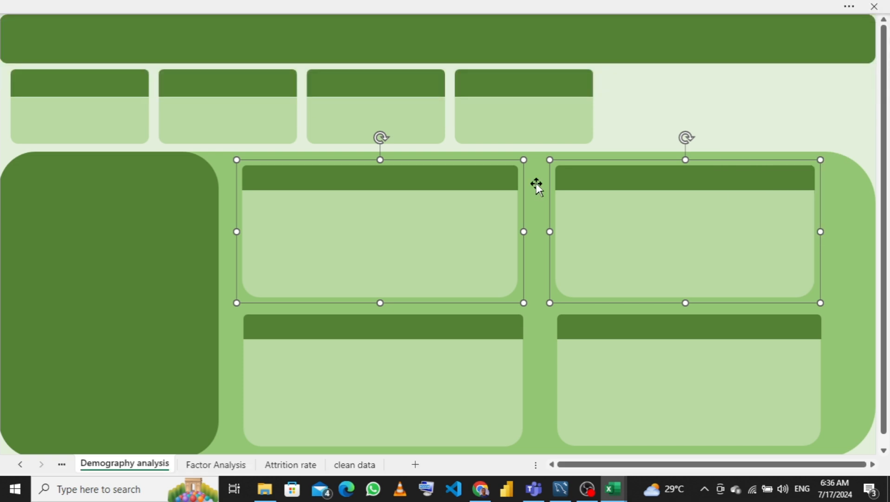
click(625, 142)
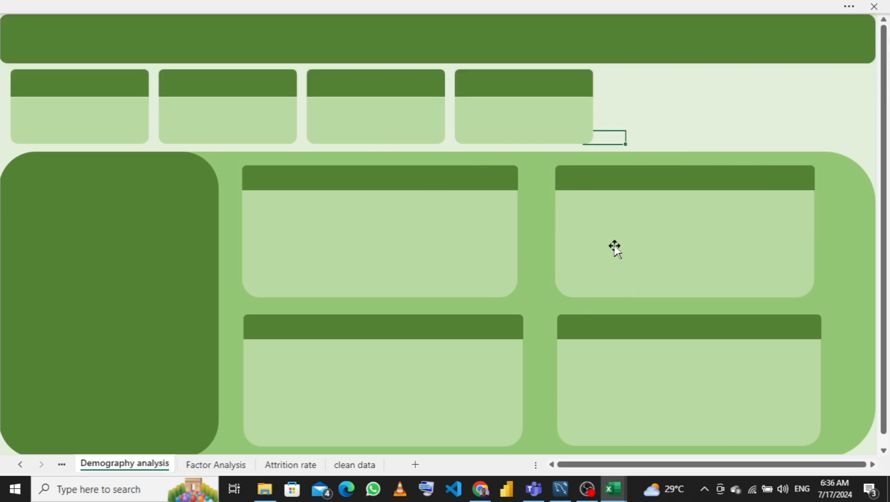
- Nudge the upper-left chart card a couple of steps to the right to even the gap beside the left panel
click(485, 254)
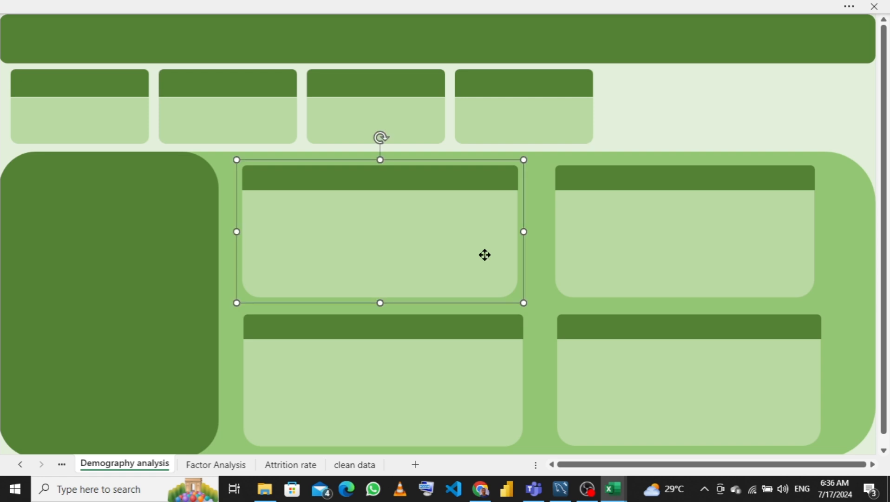
click(484, 254)
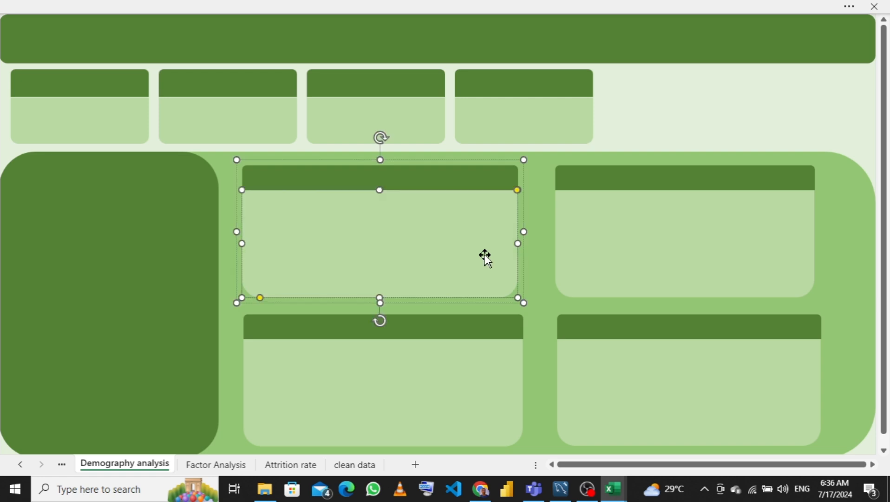
click(558, 232)
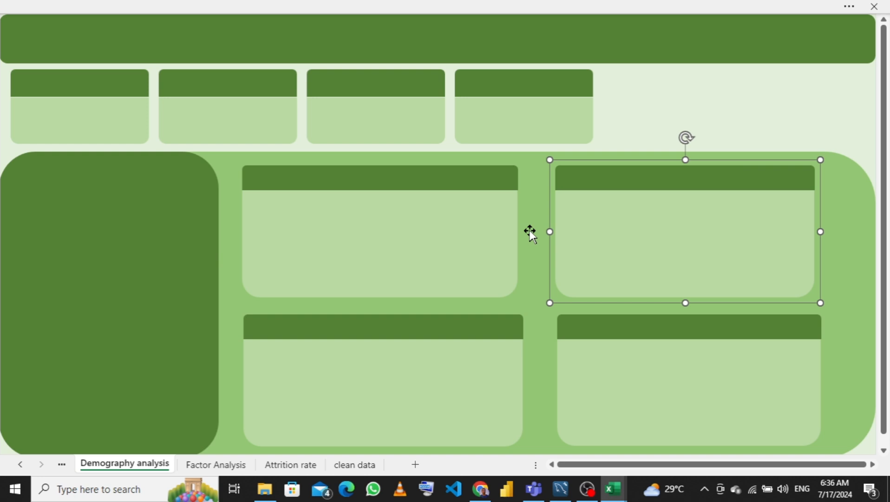
click(494, 238)
key(Right)
key(Right)
key(Right)
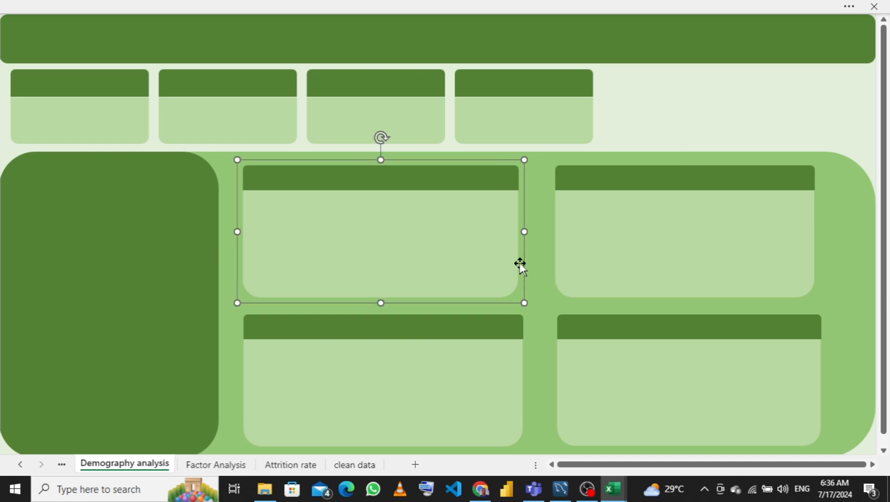
key(Left)
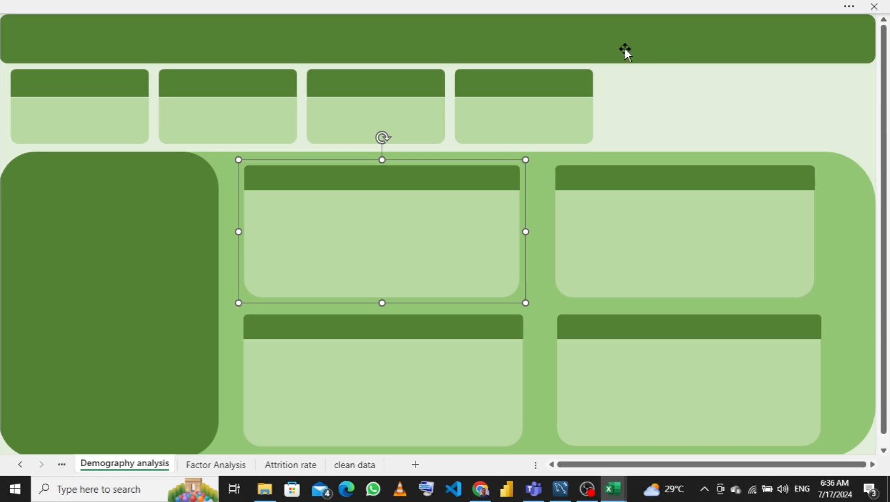
- Ungroup the first KPI card into its header and body shapes
click(103, 122)
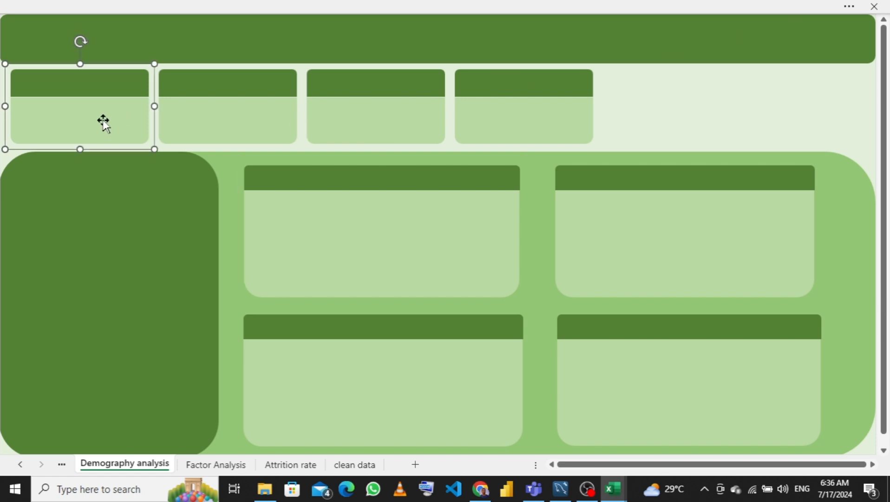
right_click(104, 122)
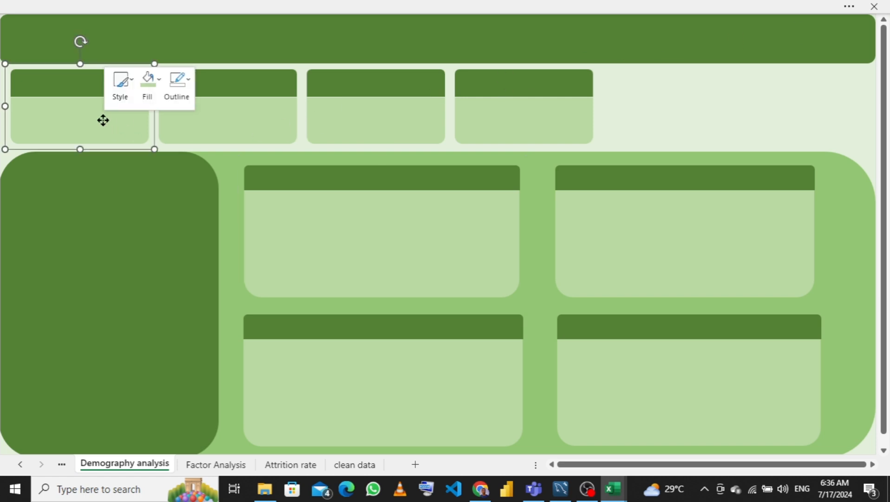
mouse_move(176, 231)
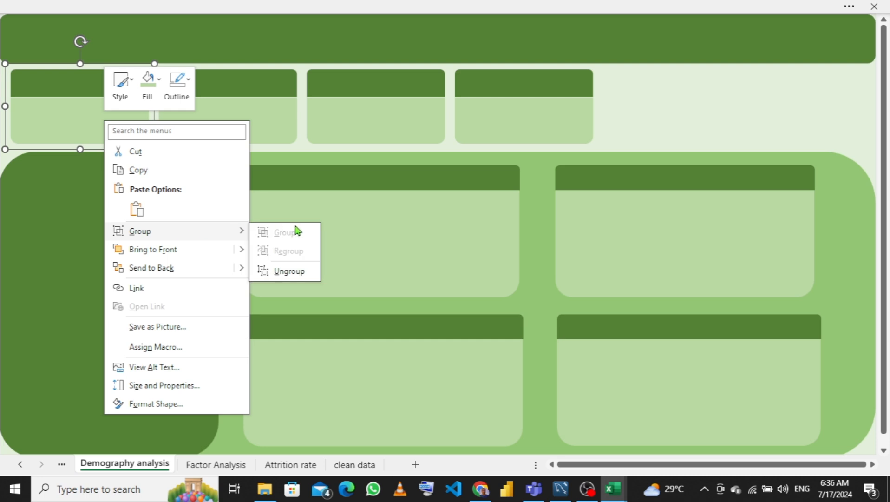
click(277, 273)
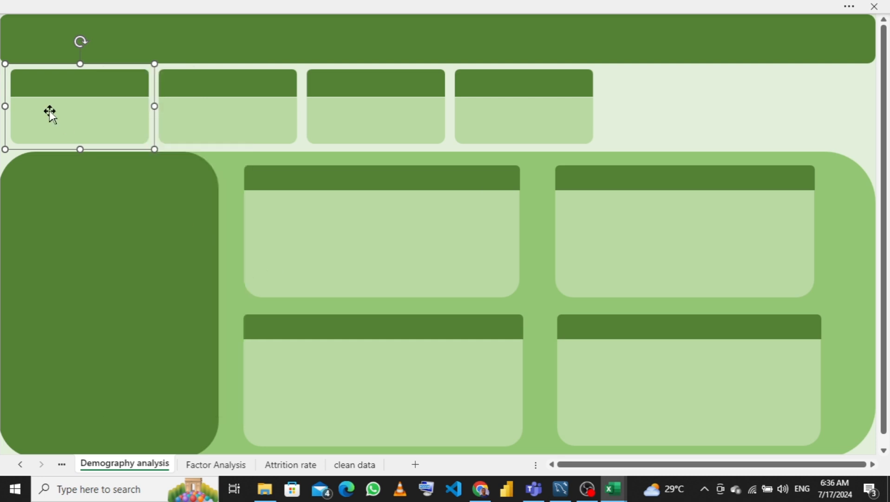
click(80, 90)
drag(79, 89, 79, 91)
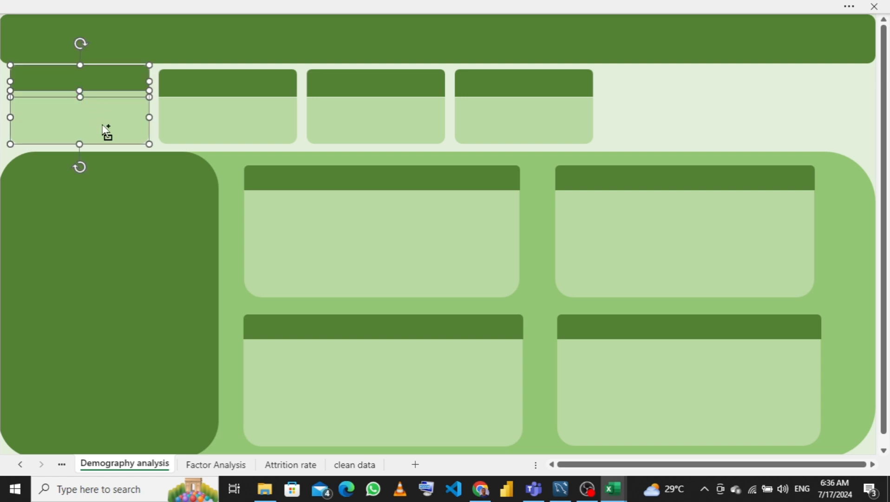
key(ctrl+z)
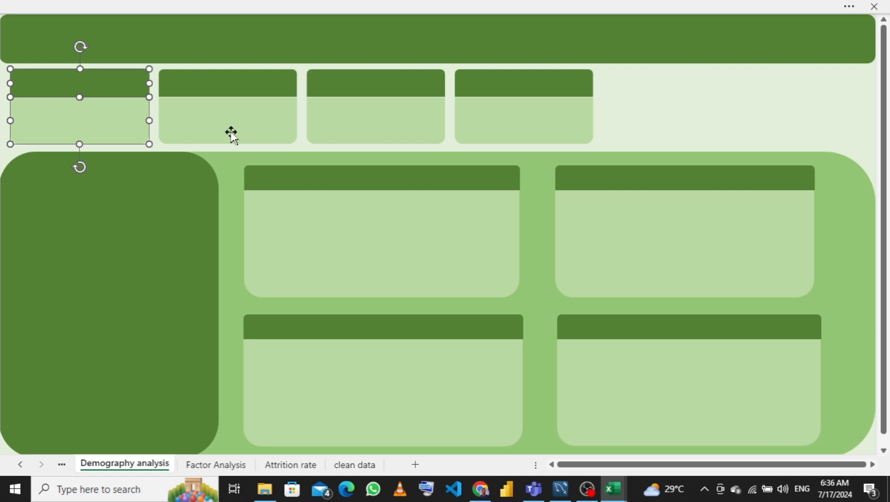
click(628, 111)
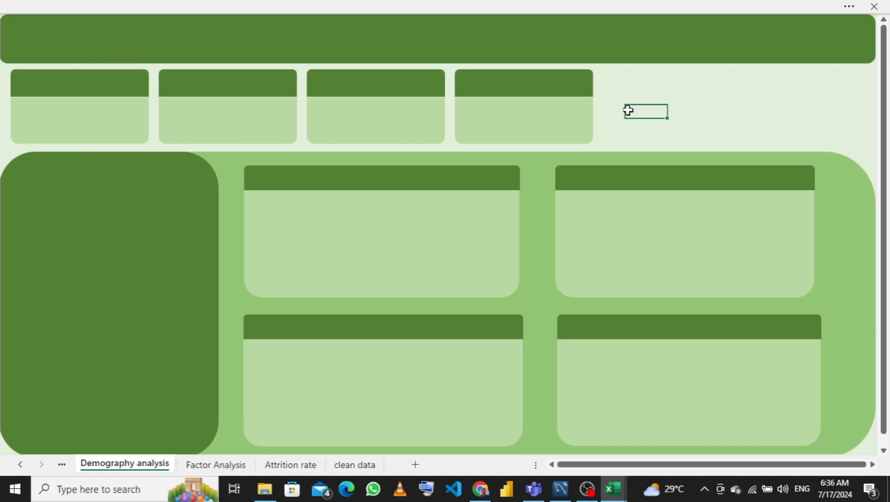
- Stretch the first card's light body shape upward under its header and send it to the back
click(81, 108)
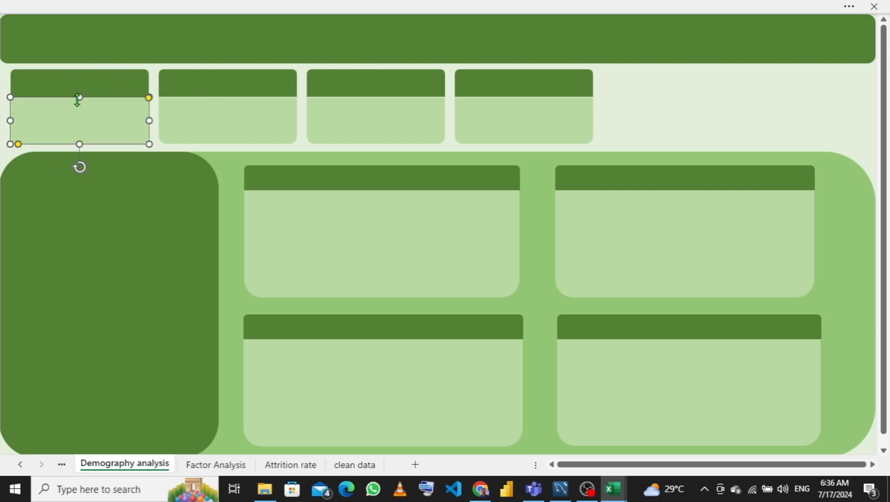
drag(78, 92, 77, 88)
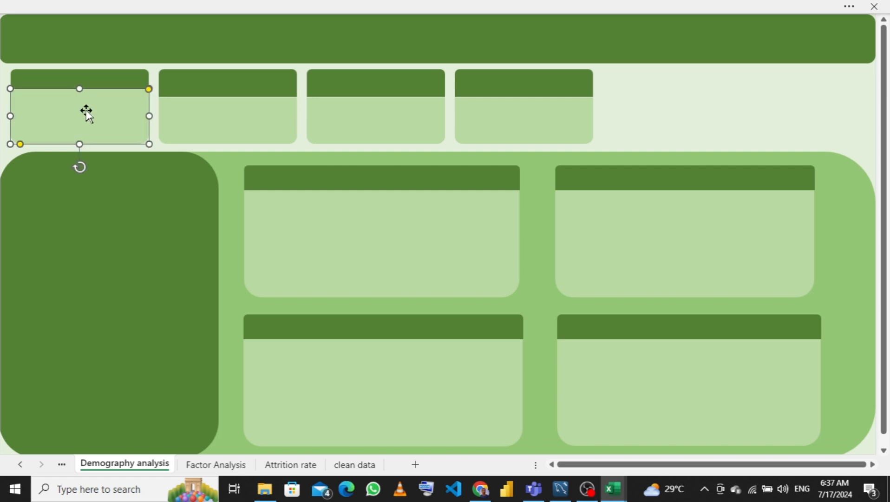
right_click(86, 111)
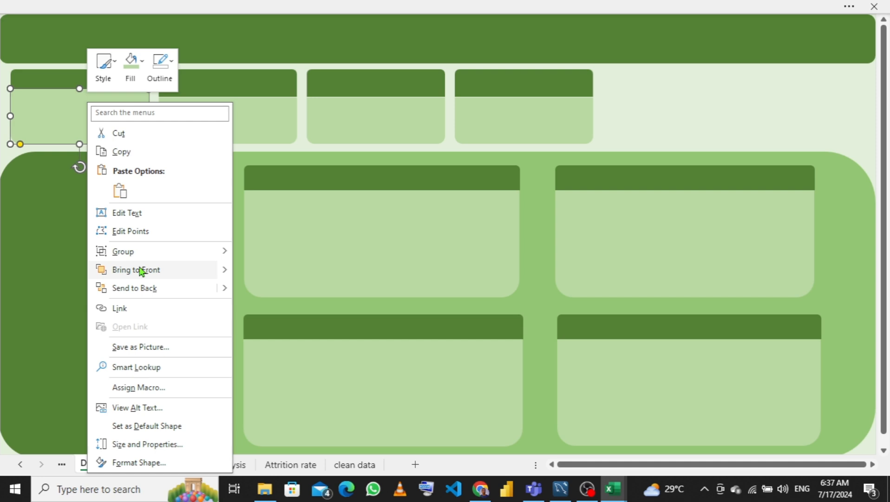
click(204, 289)
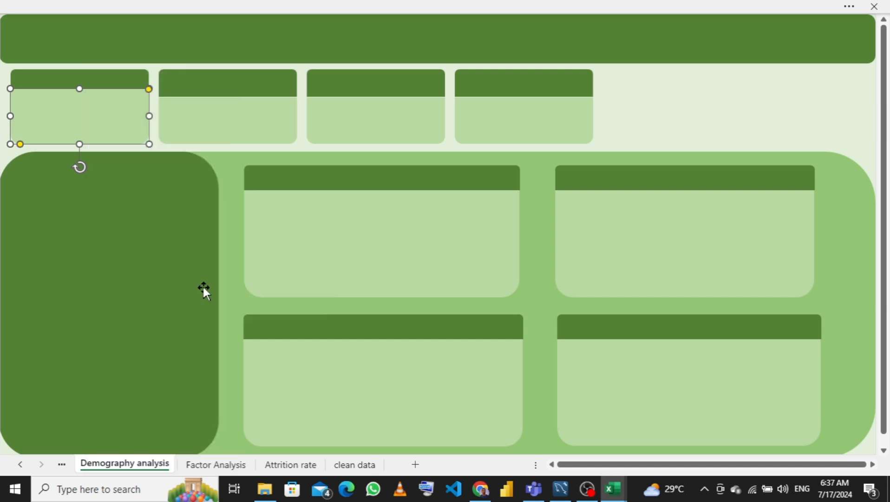
- Ungroup the second KPI card into its header and body shapes
click(241, 120)
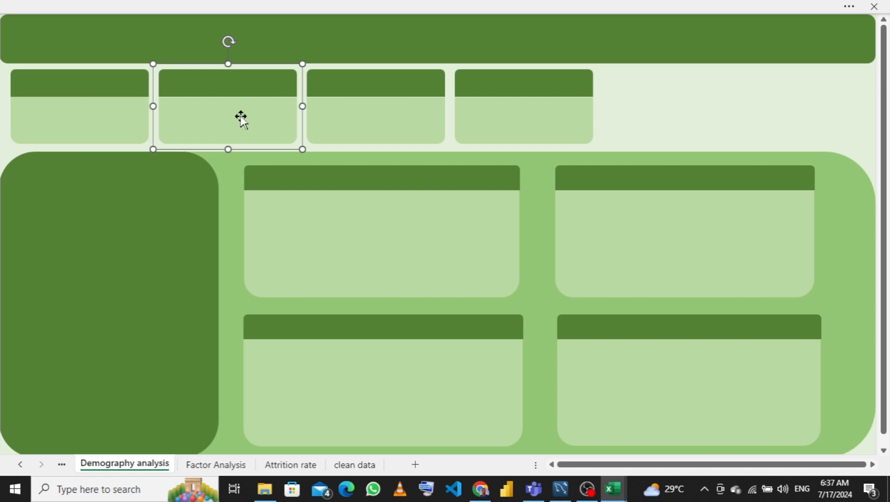
right_click(241, 120)
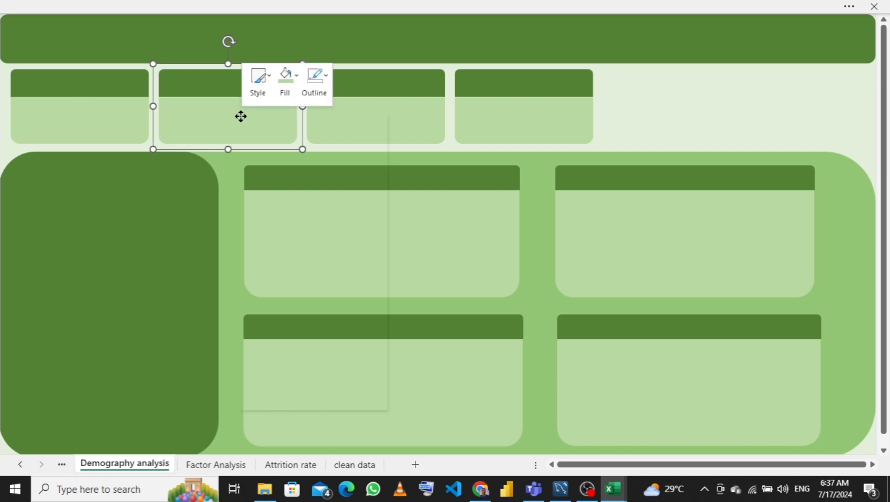
mouse_move(334, 232)
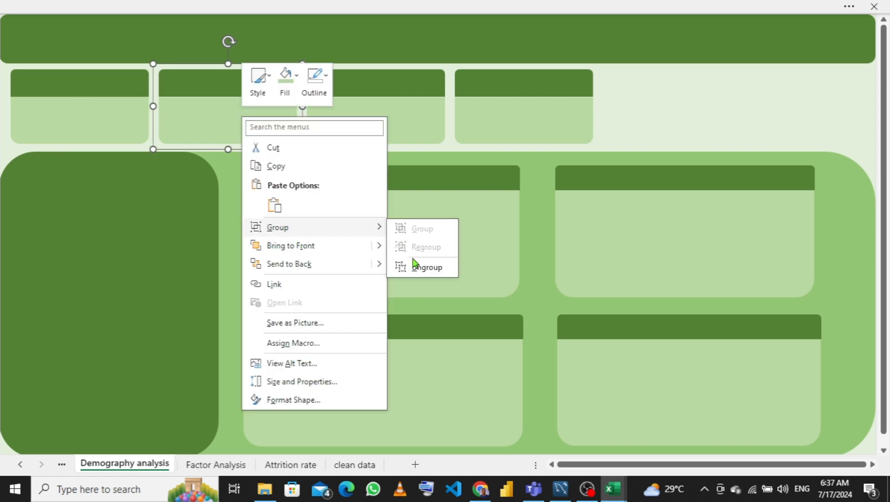
click(425, 269)
click(231, 105)
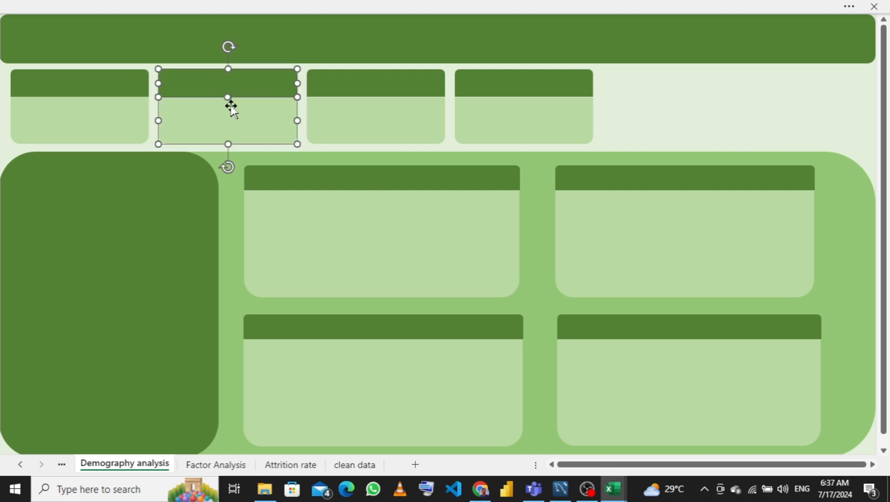
click(699, 110)
- Stretch the second card's light body shape upward under its header and send it to the back
click(244, 106)
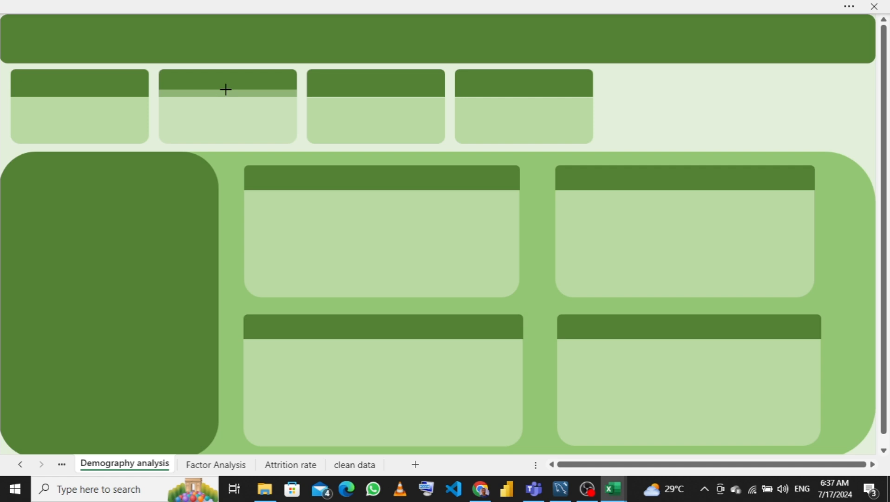
click(226, 89)
right_click(226, 103)
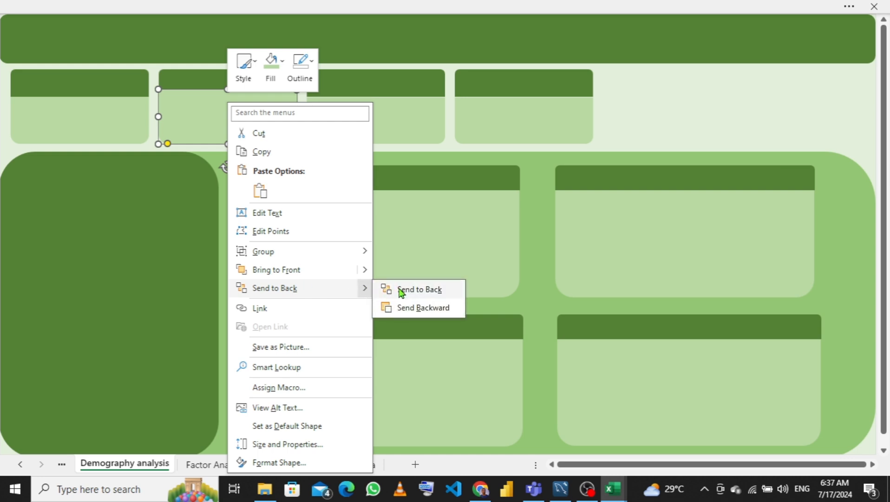
click(389, 289)
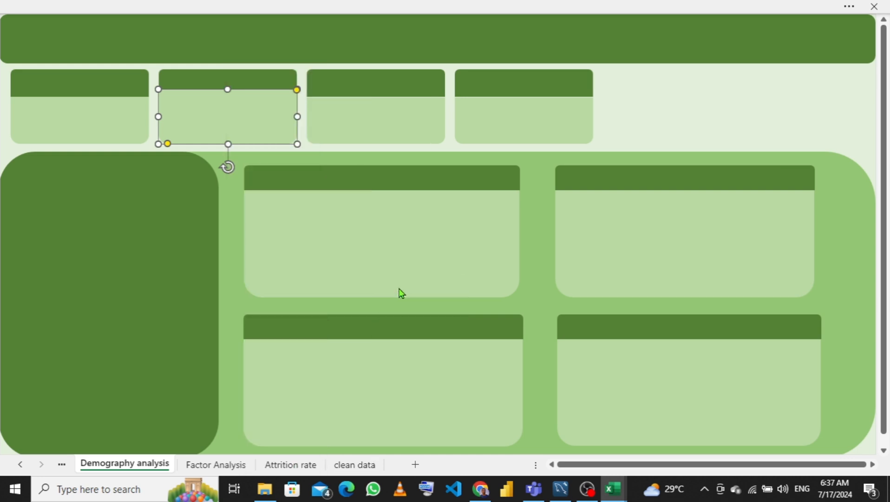
- Ungroup the third KPI card into its header and body shapes
click(367, 113)
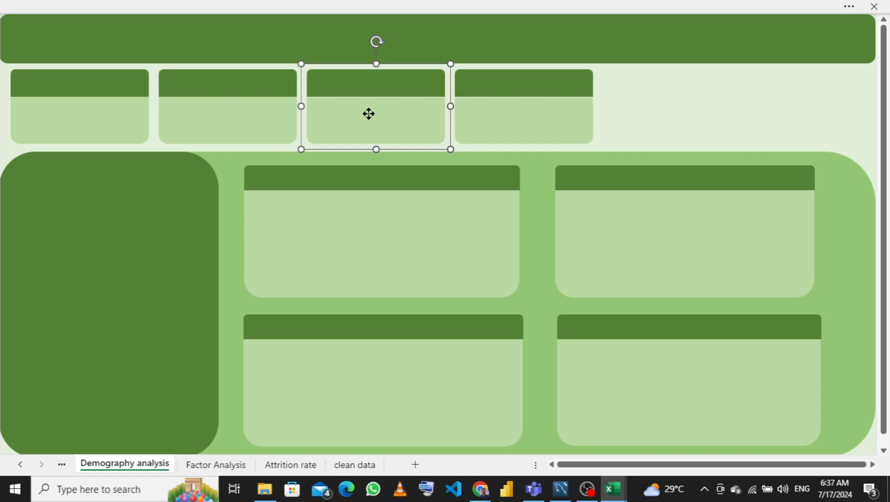
right_click(368, 114)
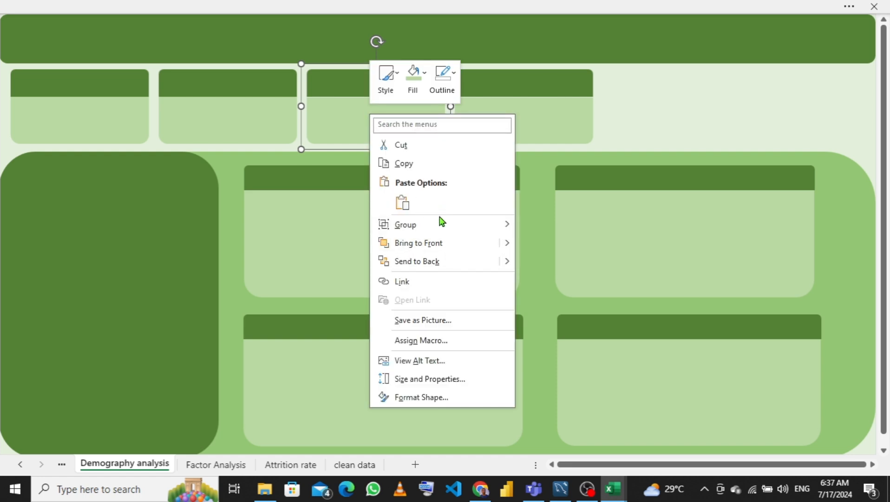
mouse_move(501, 226)
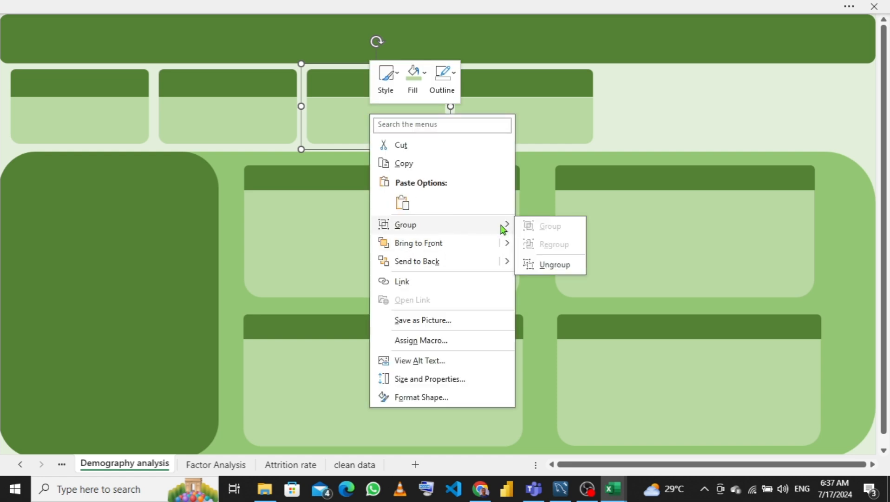
click(556, 265)
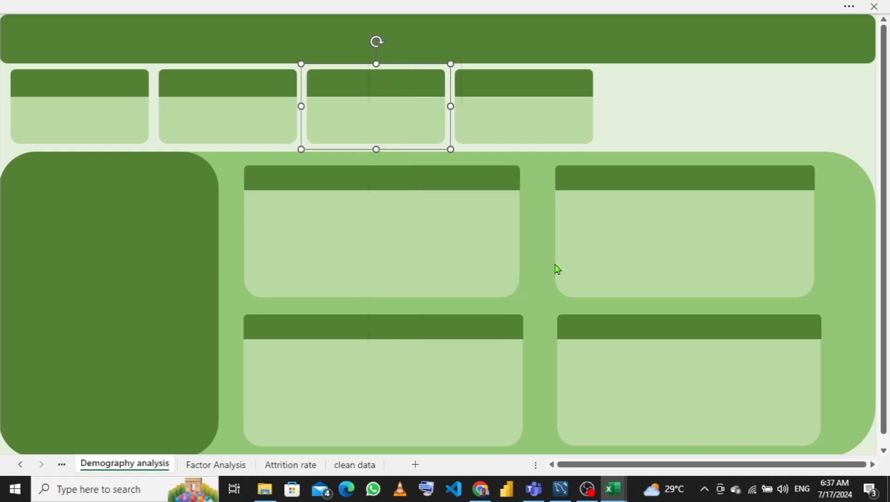
click(673, 107)
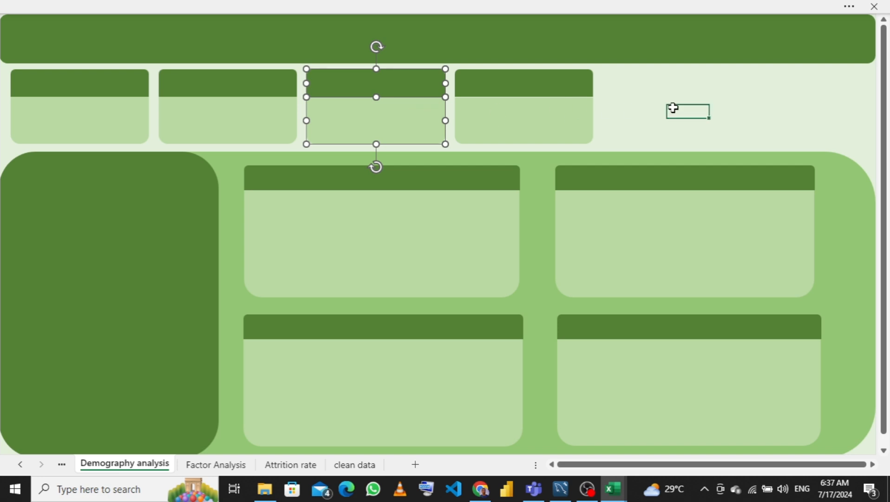
- Stretch the third card's light body shape upward under its header and send it to the back
click(375, 110)
drag(376, 97, 375, 91)
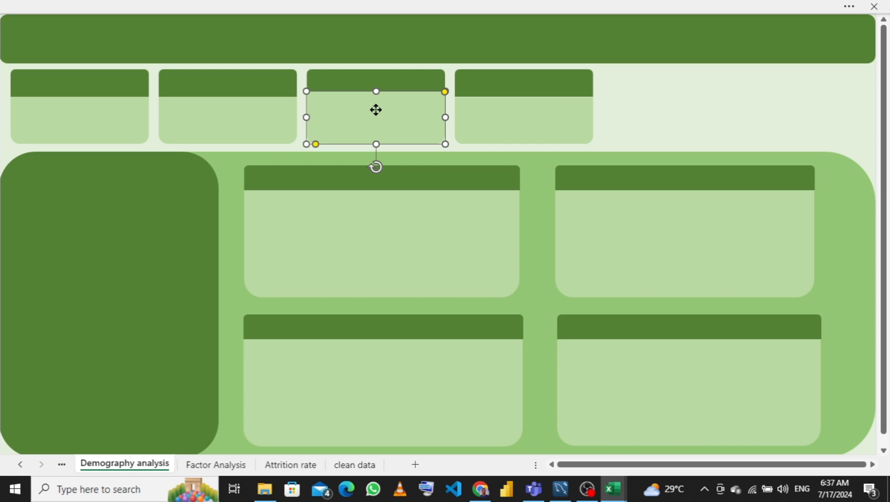
right_click(376, 109)
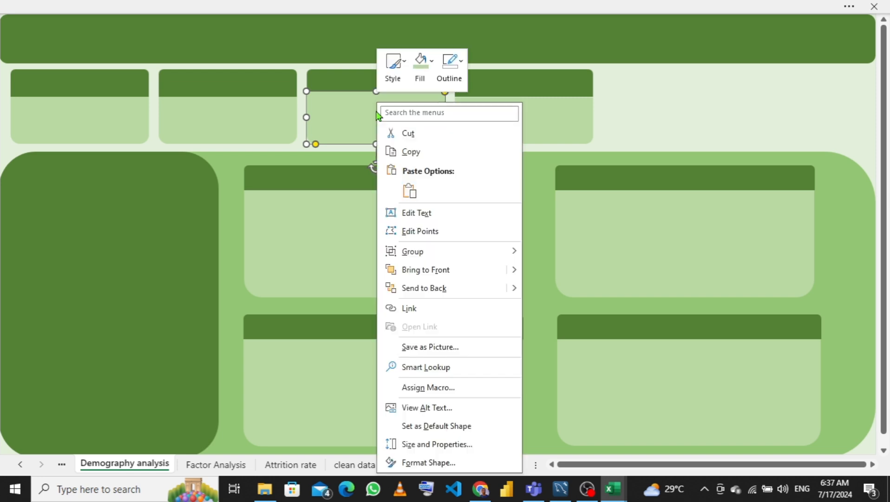
click(453, 288)
click(730, 130)
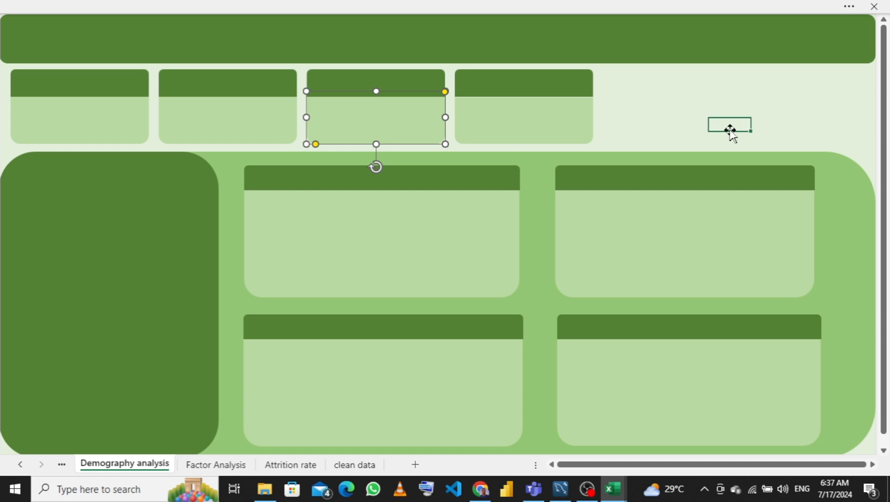
- Ungroup the fourth KPI card into its header and body shapes
click(562, 130)
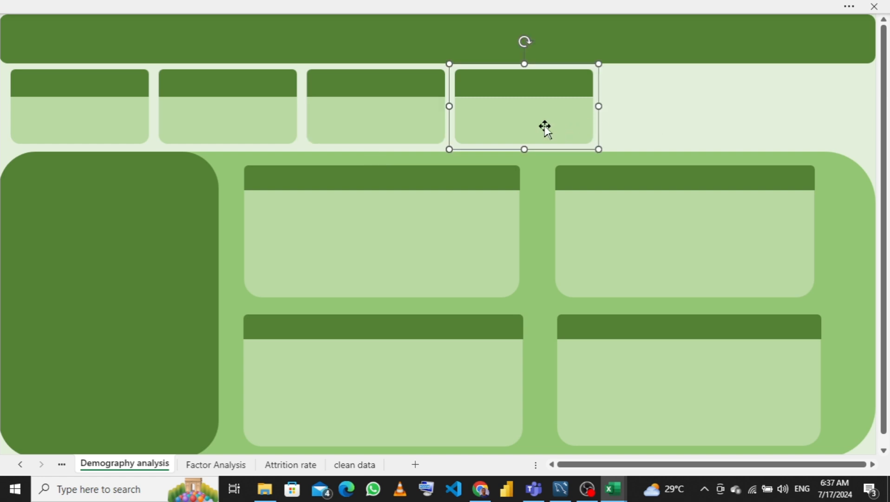
right_click(545, 130)
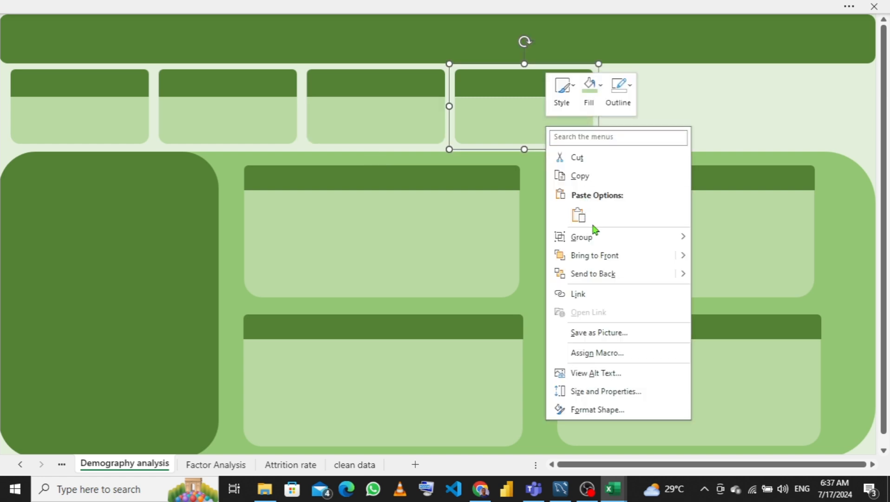
mouse_move(609, 239)
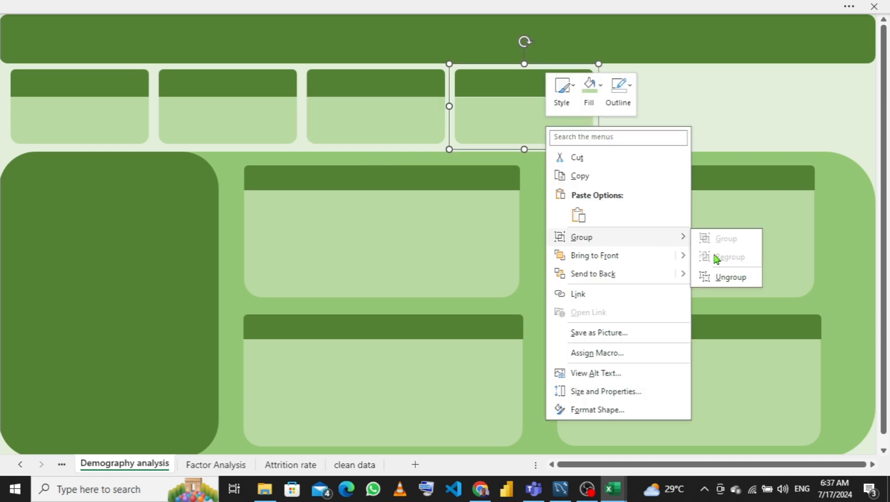
click(732, 278)
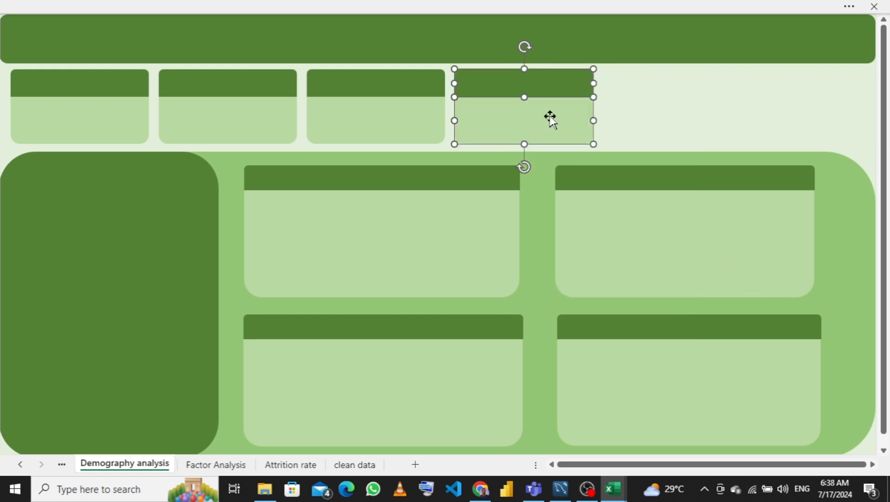
click(650, 123)
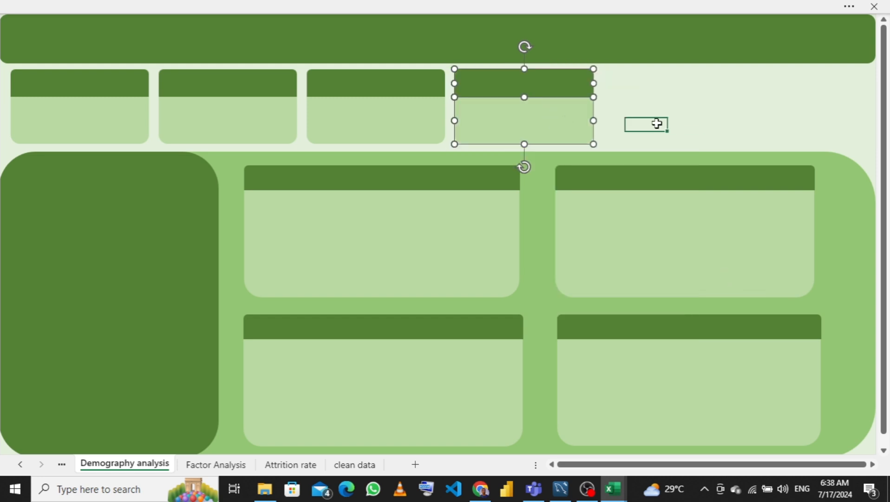
- Stretch the fourth card's light body shape upward under its header and send it to the back
click(558, 119)
drag(523, 96, 524, 89)
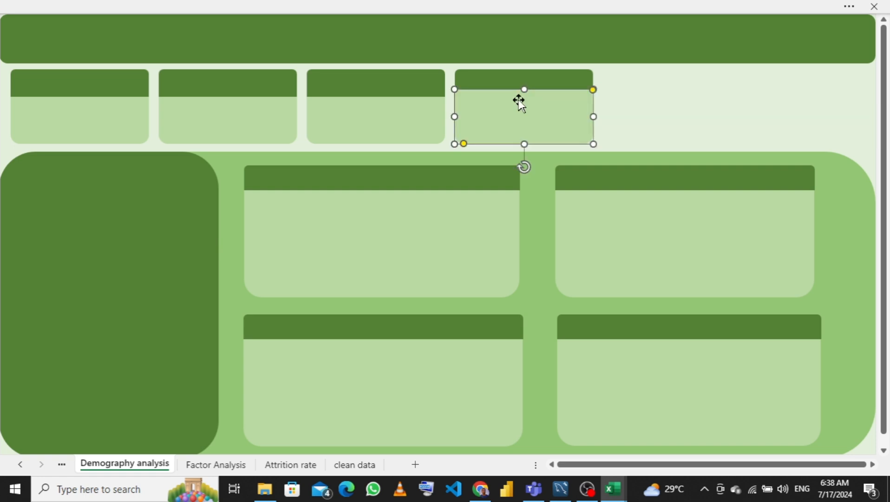
right_click(517, 111)
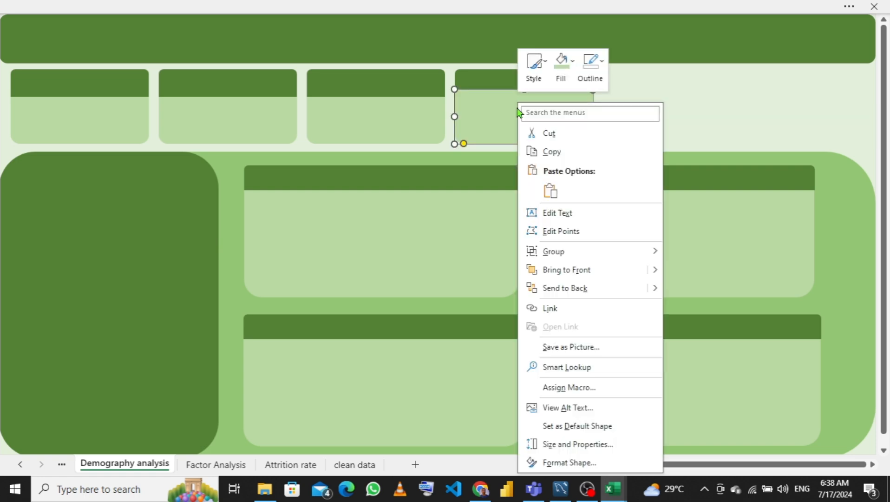
click(598, 292)
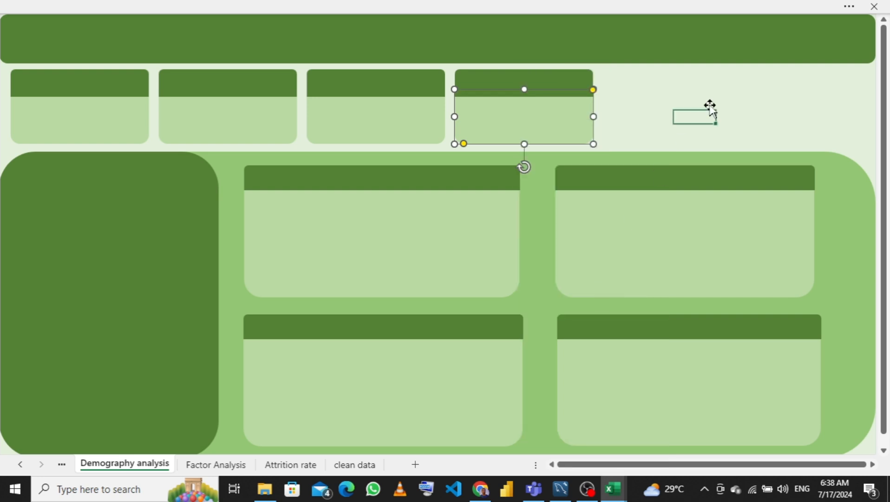
click(711, 108)
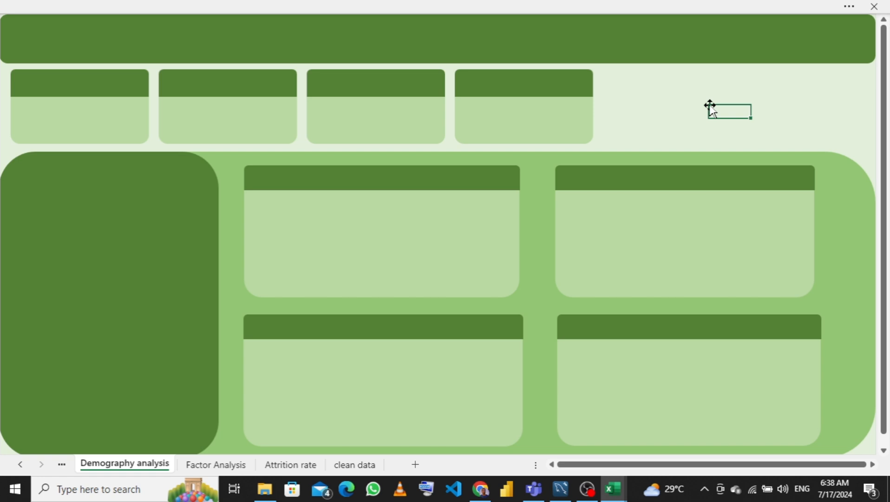
- Regroup the first KPI card's light body and dark header into one shape
click(95, 107)
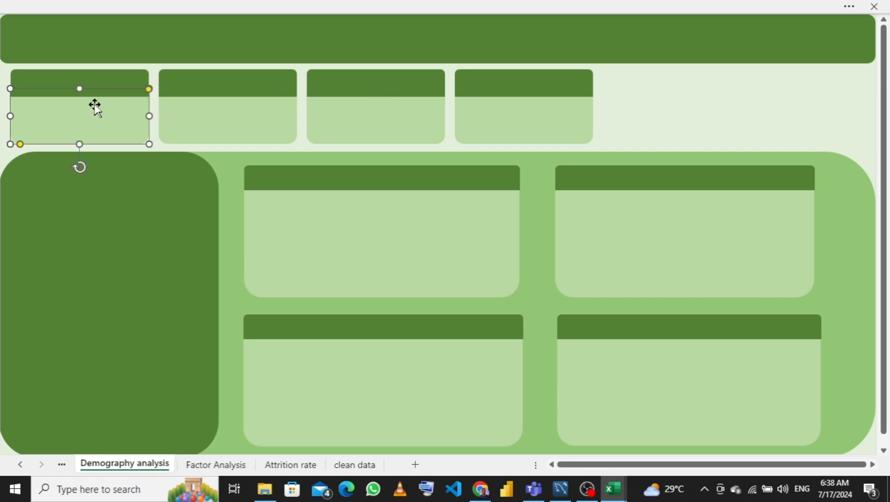
shift+click(114, 79)
right_click(114, 77)
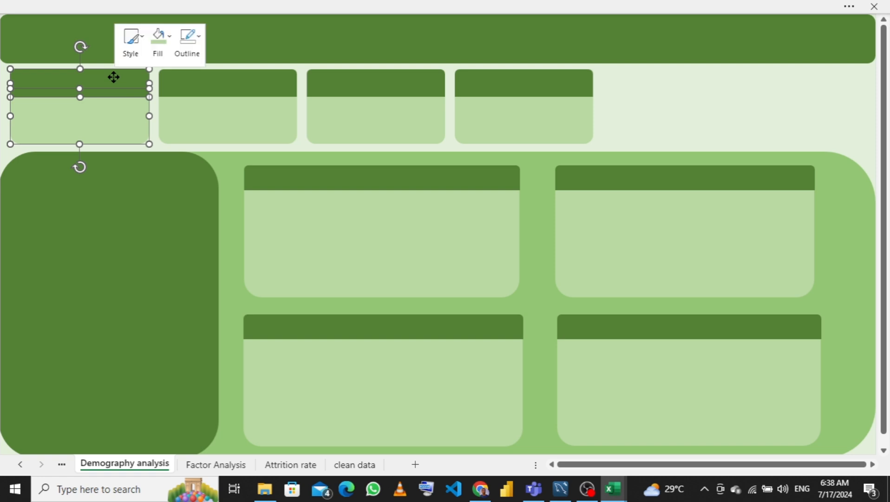
mouse_move(232, 193)
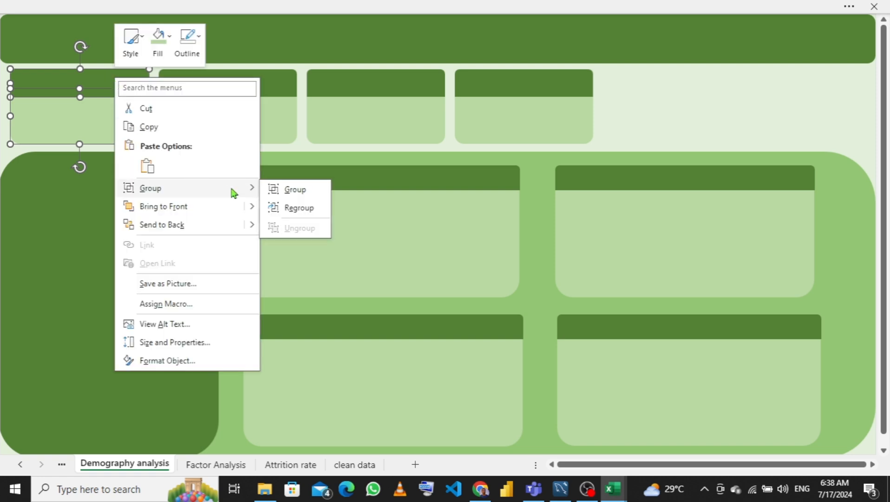
click(301, 188)
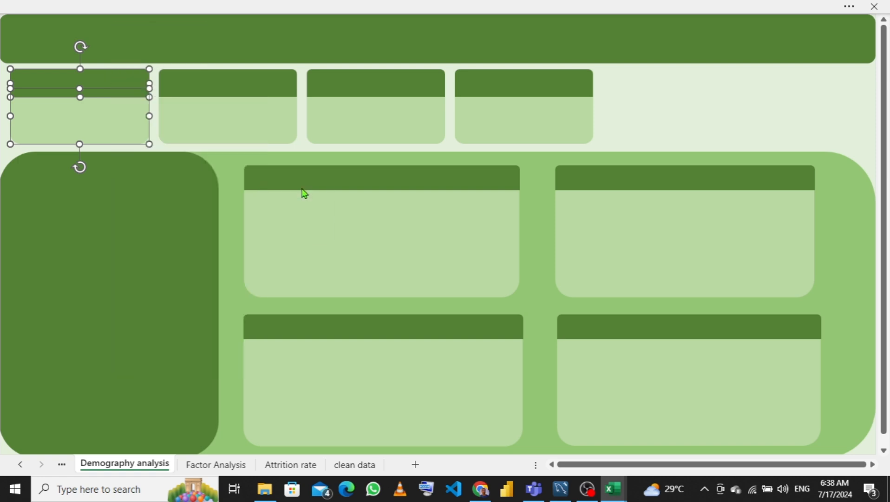
- Regroup the second KPI card's body and header into one shape
click(234, 116)
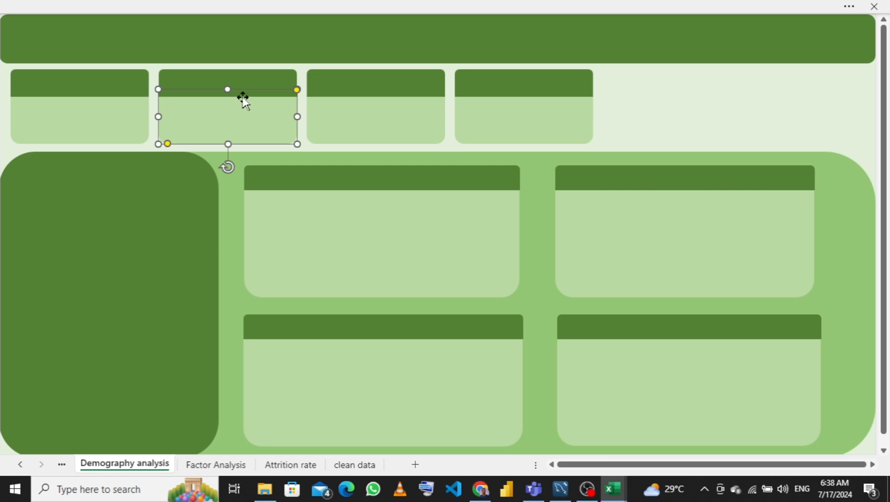
ctrl+click(215, 79)
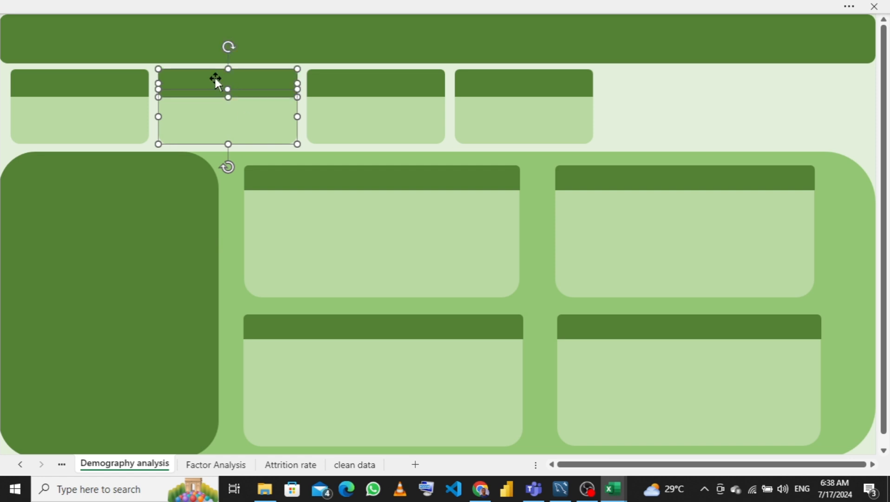
right_click(215, 80)
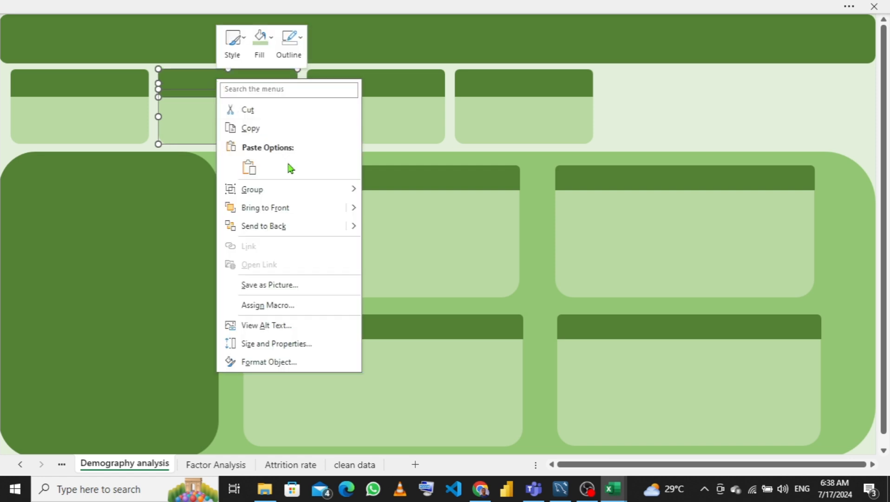
click(404, 194)
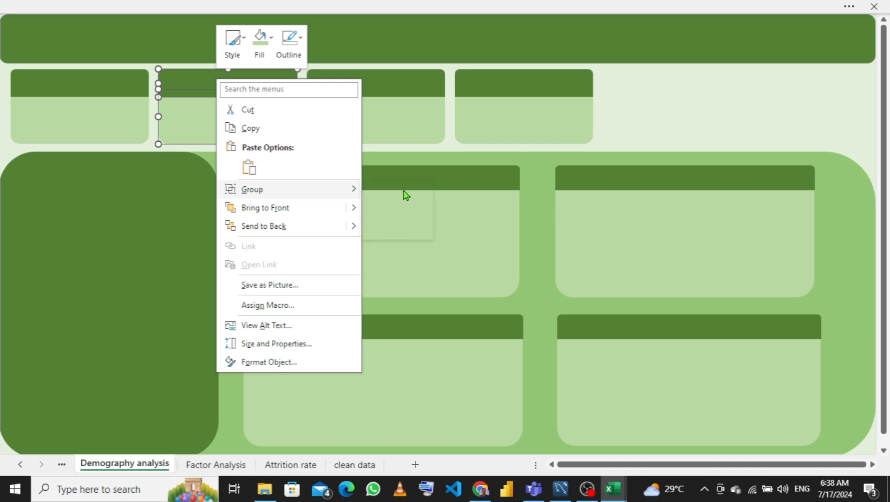
- Regroup the third KPI card's body and header into one shape
click(362, 109)
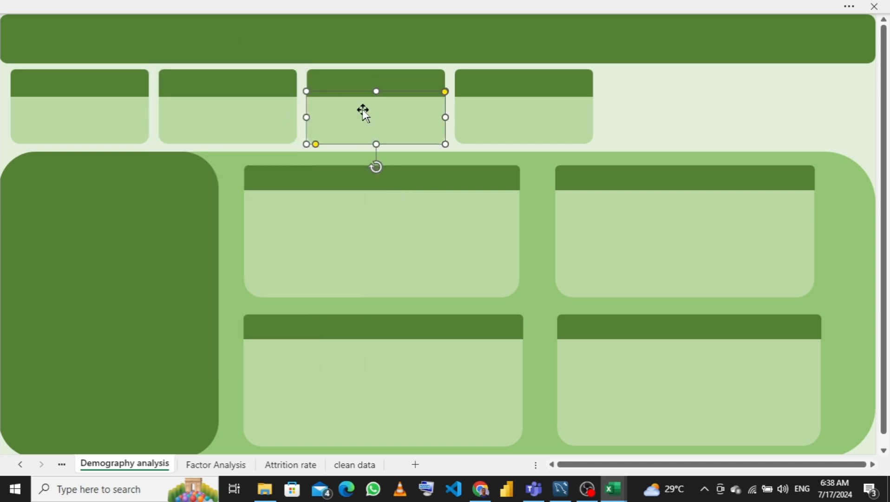
shift+click(374, 79)
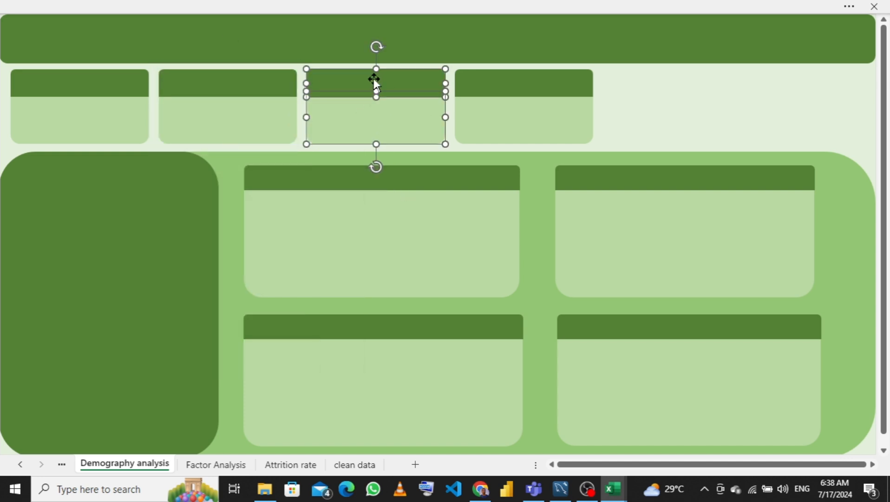
right_click(372, 114)
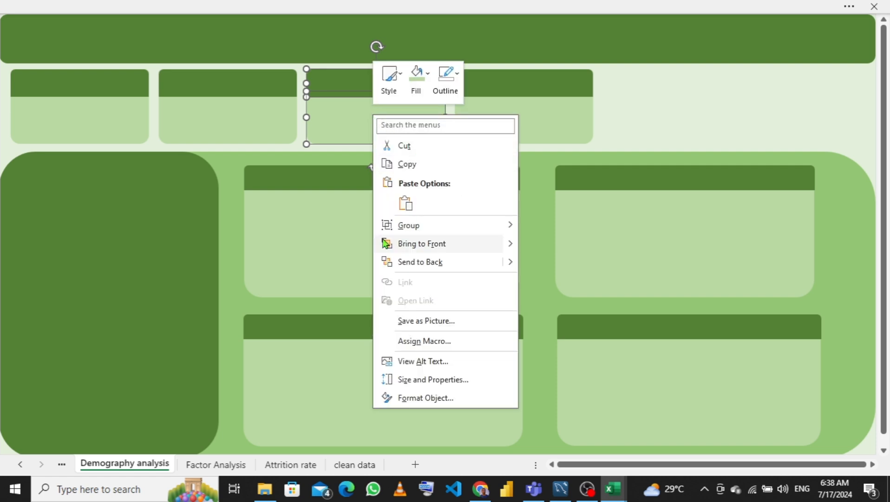
mouse_move(428, 232)
click(551, 231)
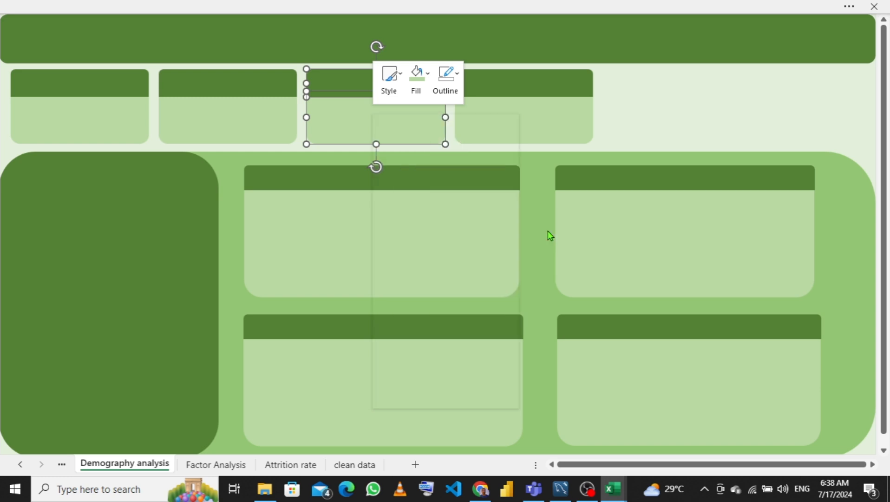
- Regroup the fourth KPI card's header and body into one shape and deselect it
click(509, 86)
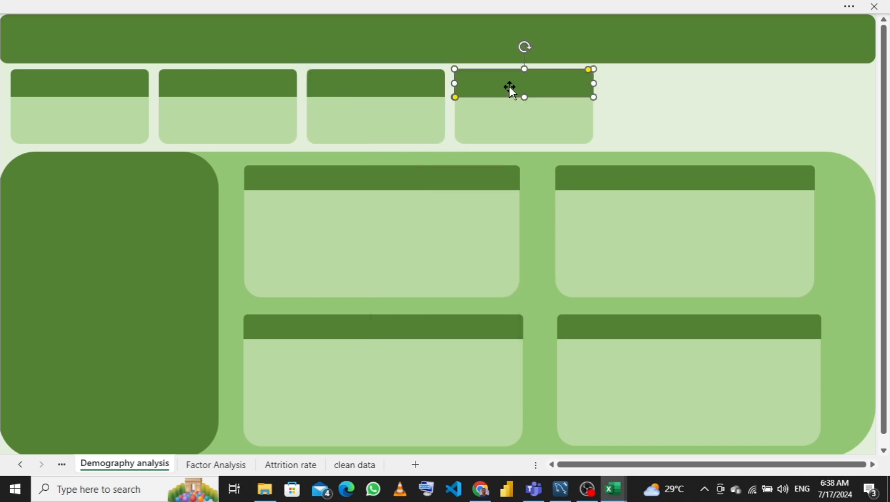
ctrl+click(521, 124)
right_click(521, 123)
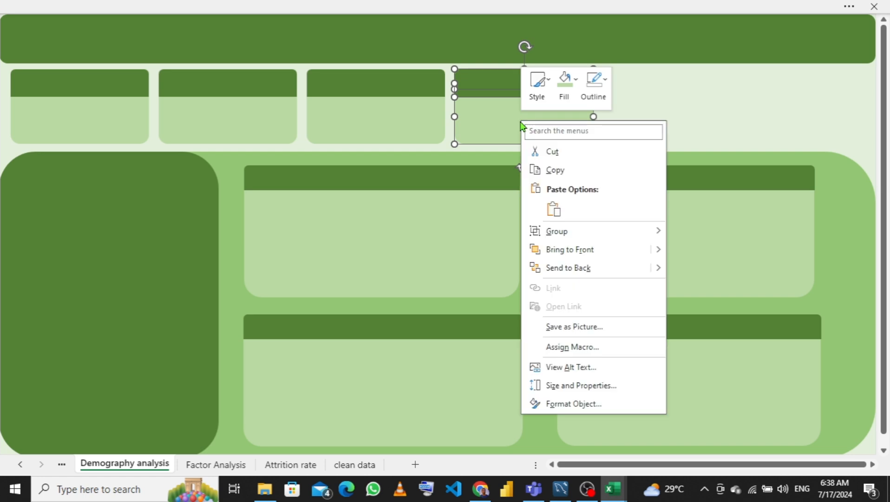
mouse_move(616, 232)
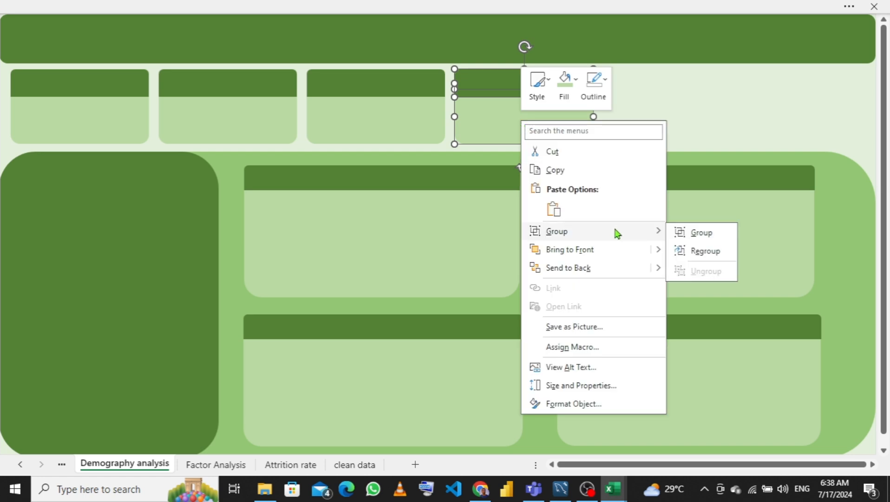
click(691, 234)
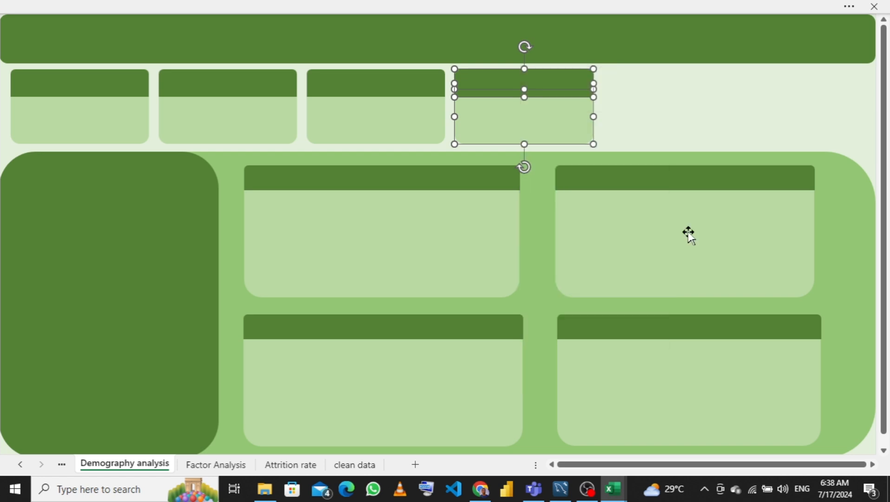
click(756, 77)
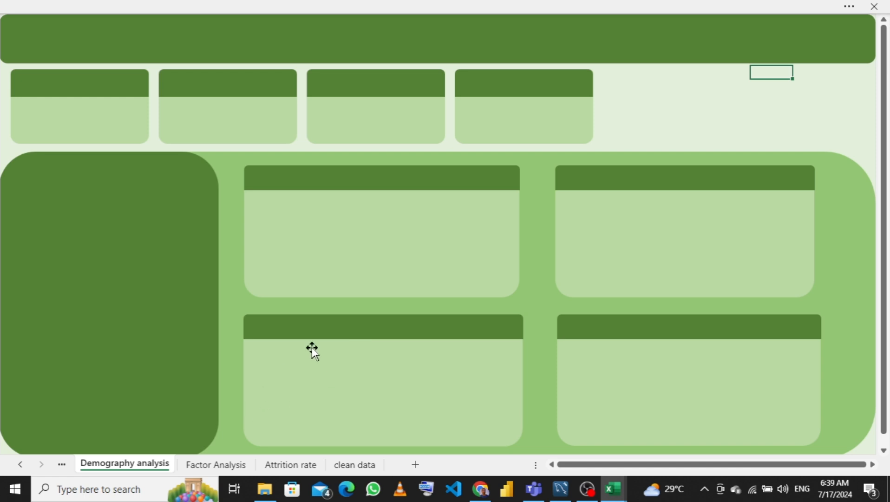
- Browse through the pivot table sheets to review the prepared charts
click(62, 465)
click(63, 465)
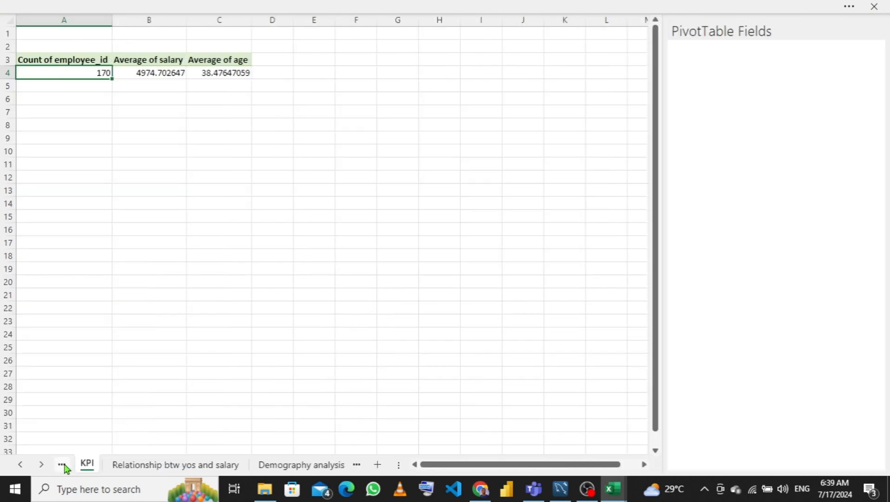
click(62, 464)
click(62, 465)
click(62, 464)
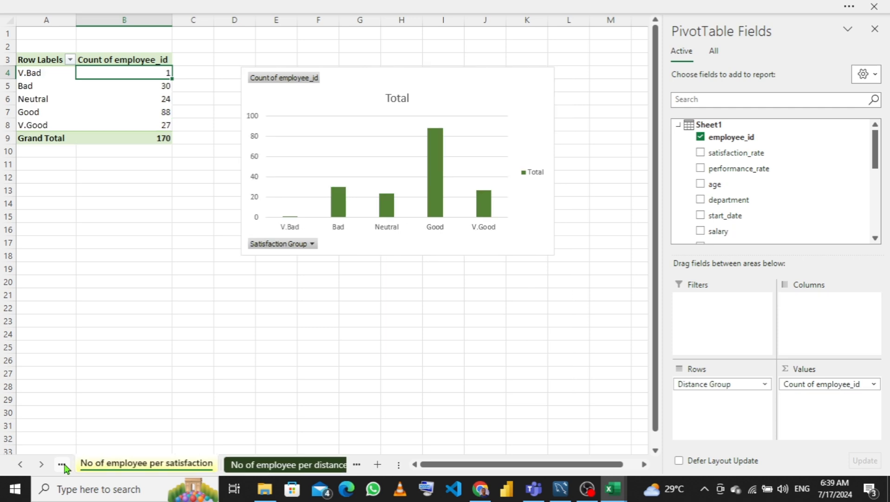
click(62, 465)
mouse_move(613, 489)
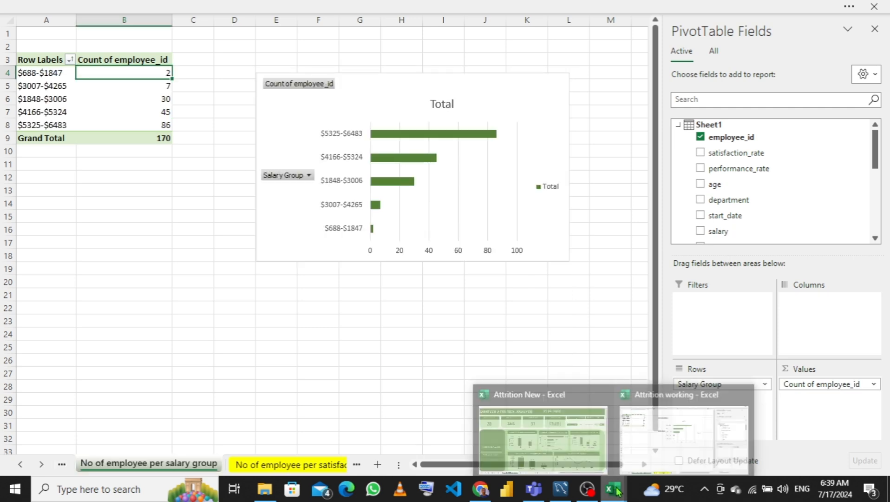
mouse_move(566, 437)
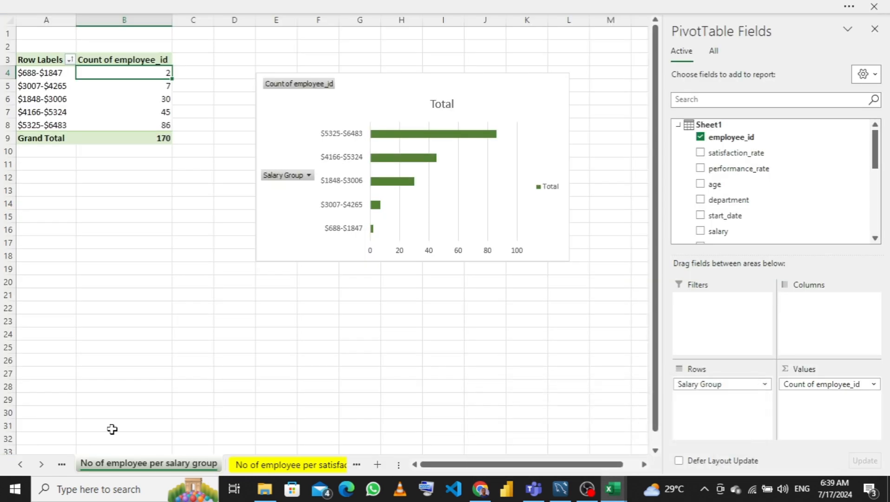
click(61, 466)
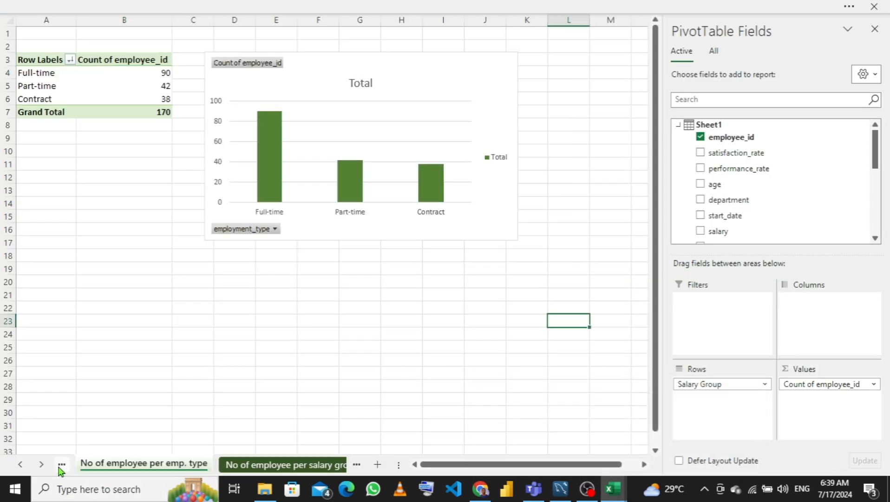
click(60, 467)
click(61, 466)
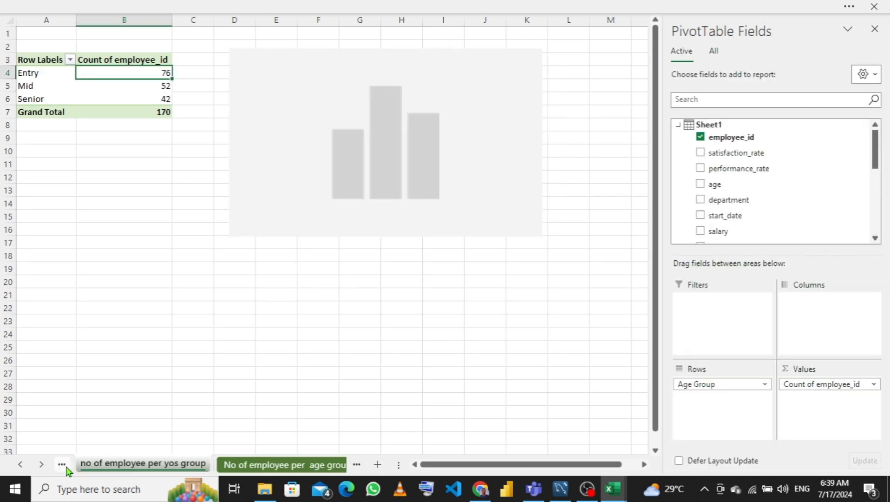
click(264, 466)
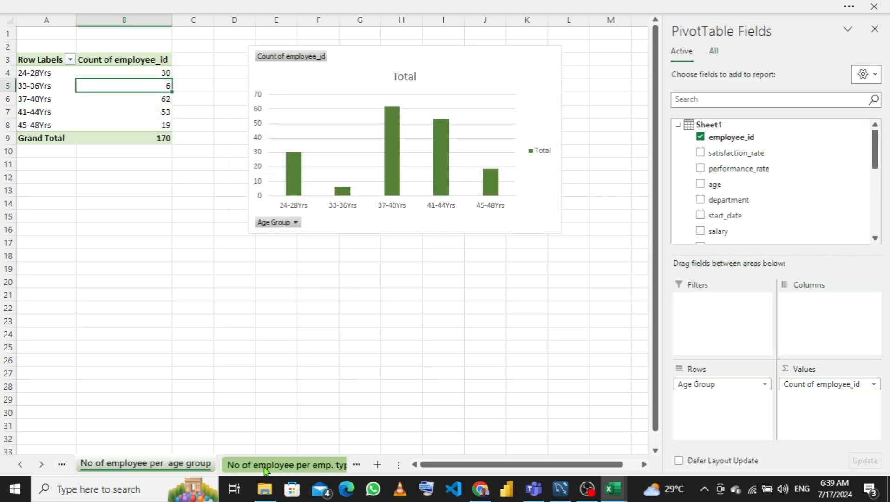
- Bring the age group pivot chart onto the Demography analysis sheet over the first chart card and close the field pane
click(398, 224)
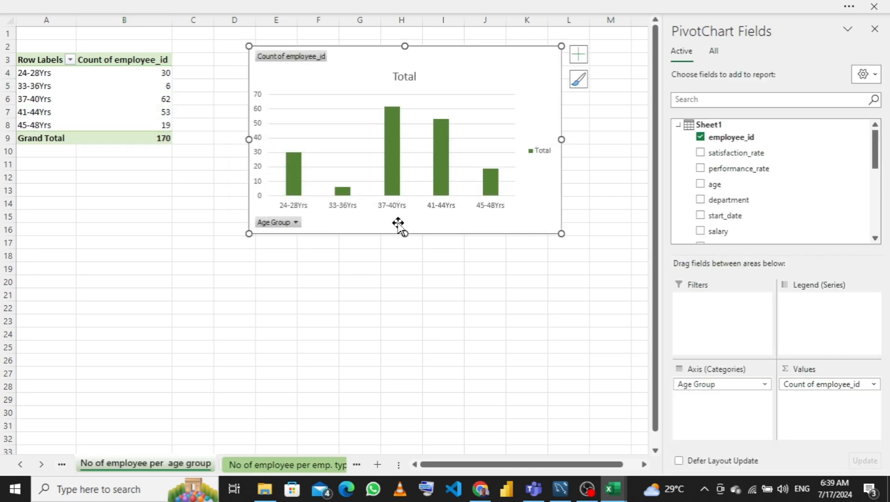
click(361, 468)
click(360, 468)
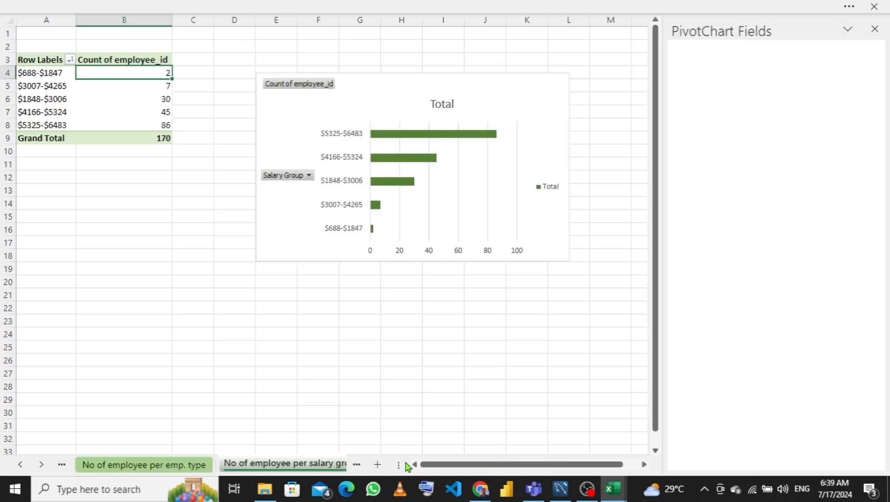
click(358, 467)
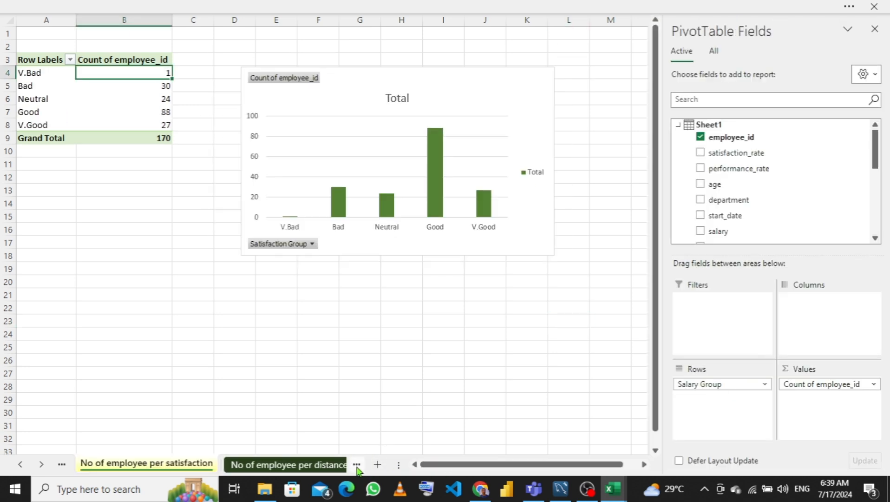
click(357, 466)
click(357, 466)
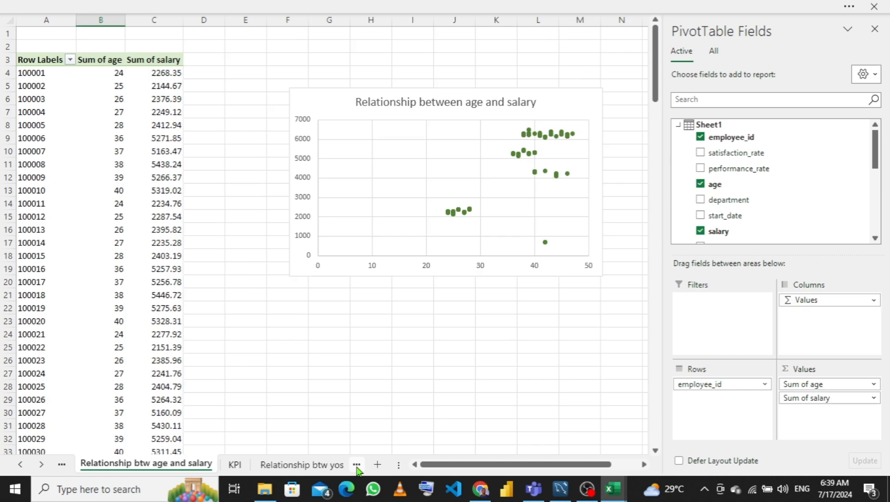
click(356, 466)
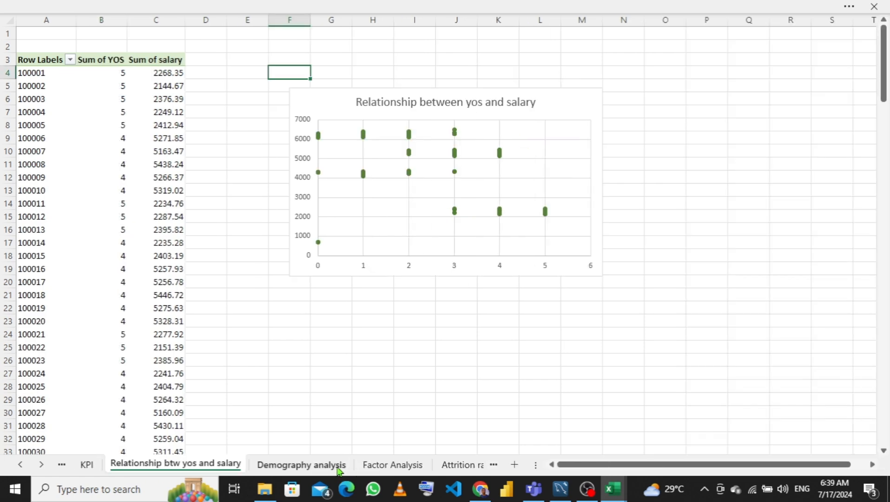
click(326, 468)
click(390, 231)
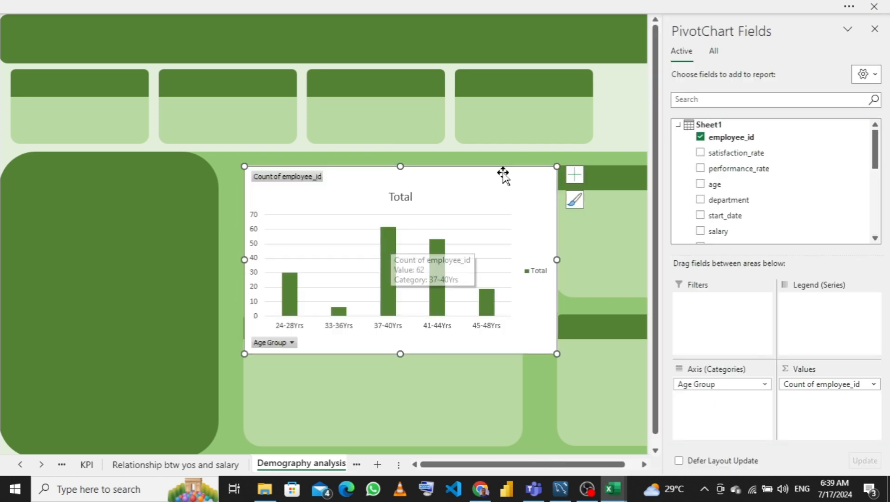
click(875, 29)
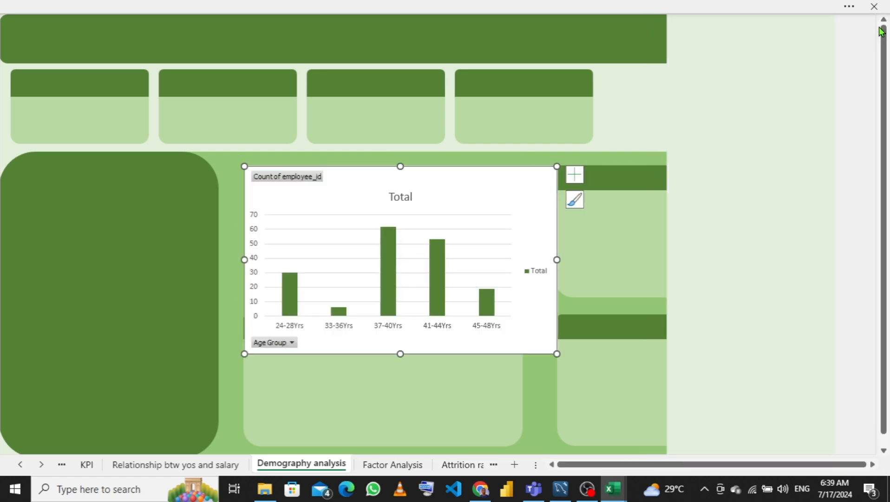
- Try hiding all field buttons on the age group chart, then undo it
right_click(286, 179)
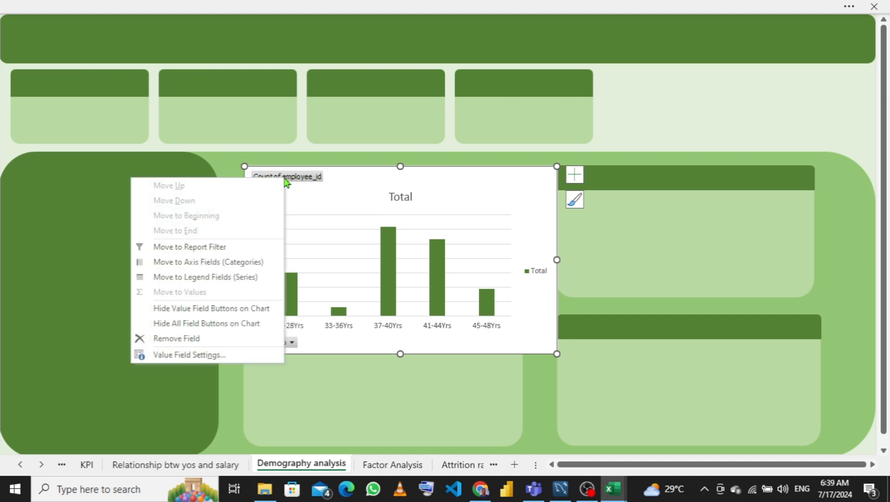
click(196, 324)
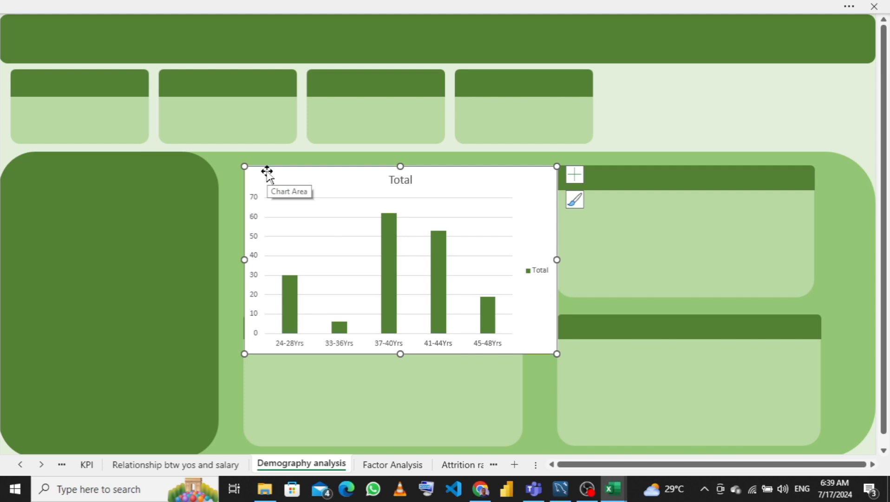
key(ctrl+z)
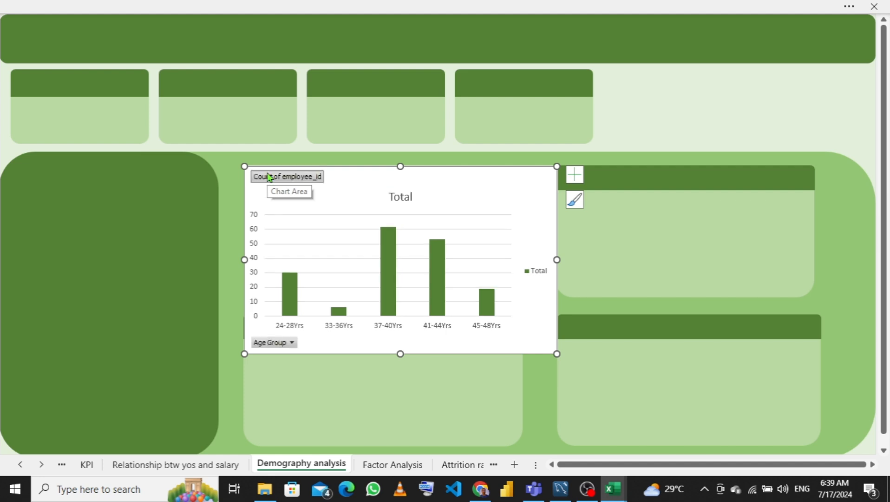
- Hide all field buttons on the age group chart, remove its gridlines, legend and chart title, and add axis titles
right_click(280, 182)
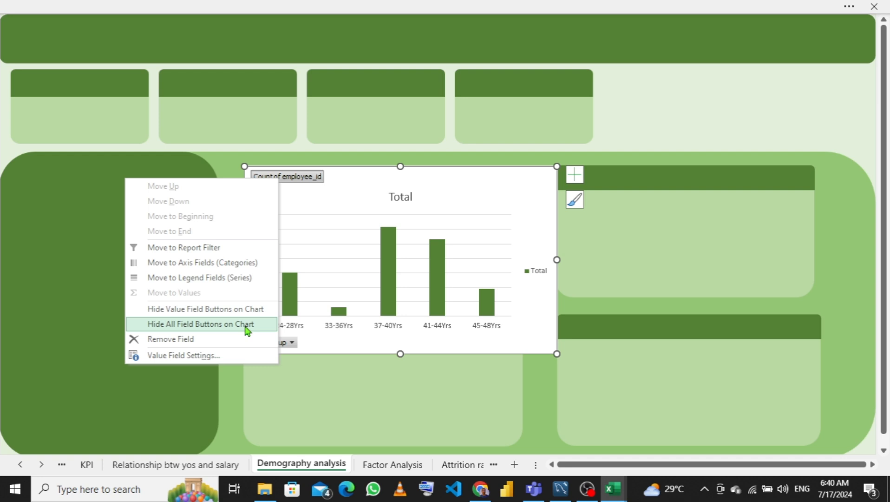
click(200, 325)
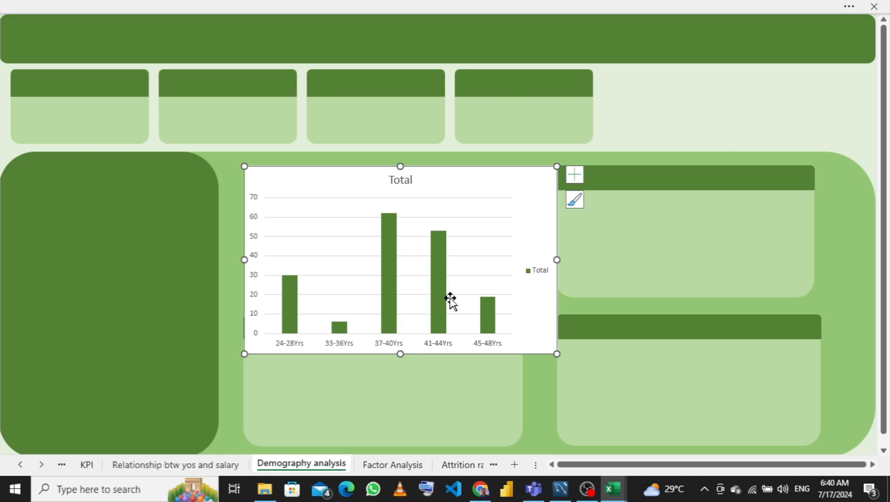
click(580, 180)
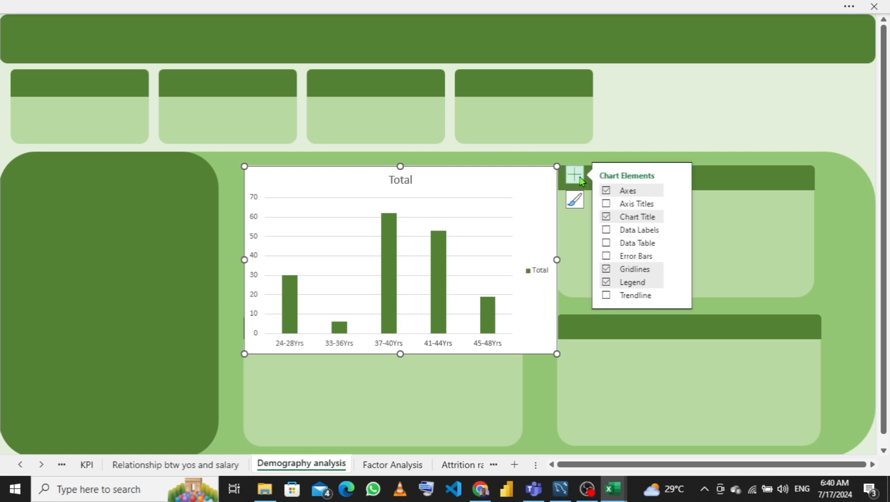
click(606, 270)
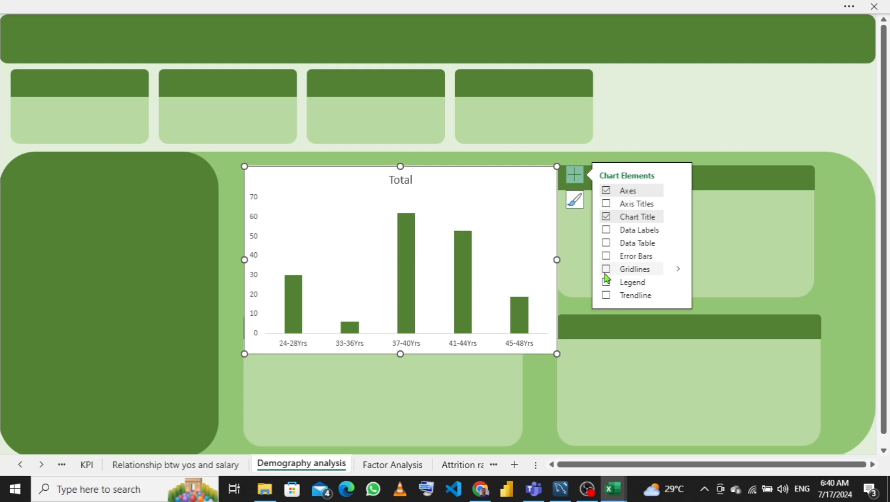
click(607, 218)
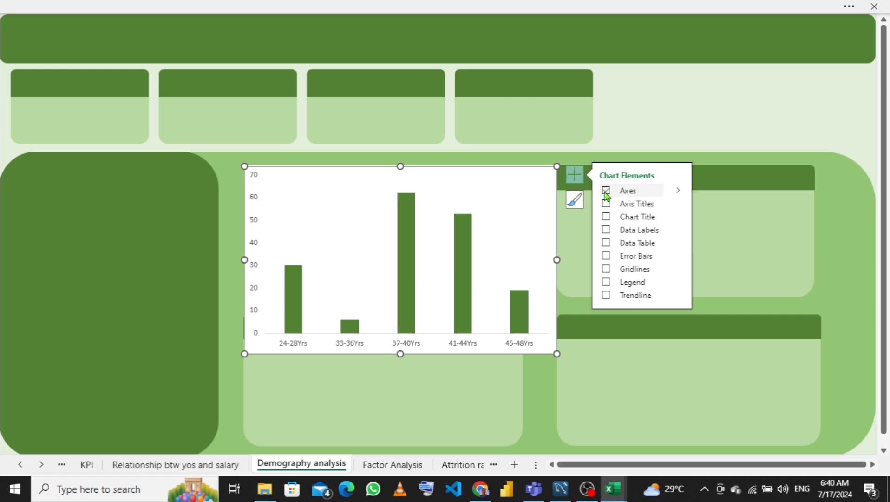
click(608, 205)
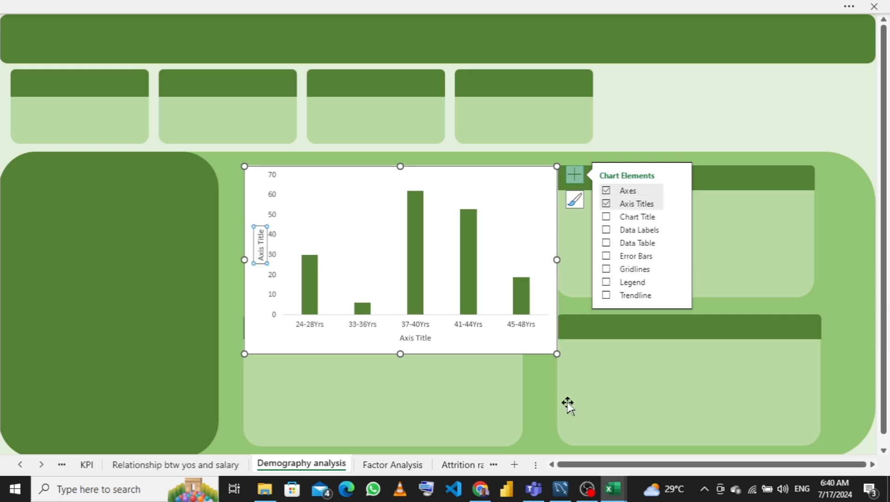
- Shrink and reposition the age group chart to fit inside the first chart card below its header
drag(555, 353, 470, 274)
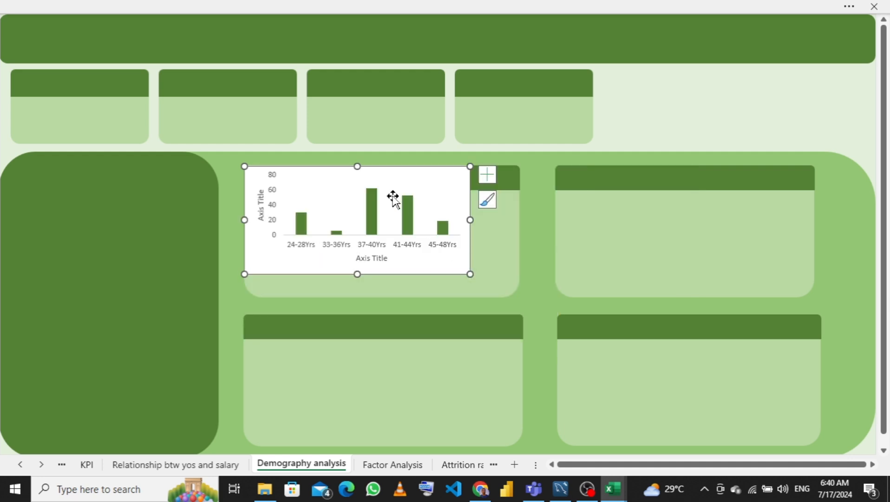
drag(349, 173, 372, 190)
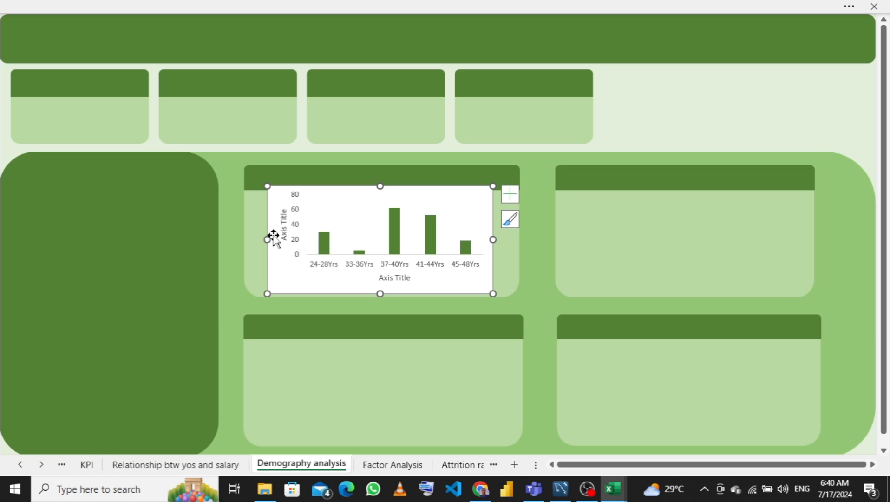
drag(257, 240, 249, 240)
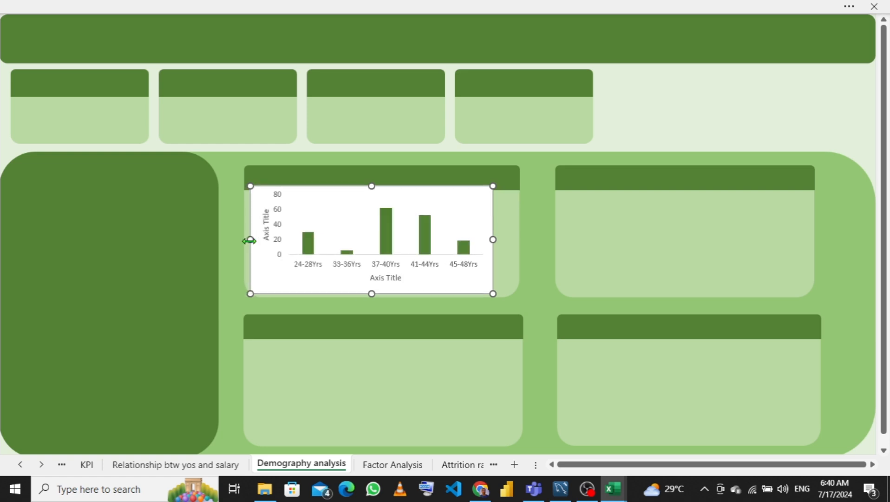
drag(372, 186, 372, 193)
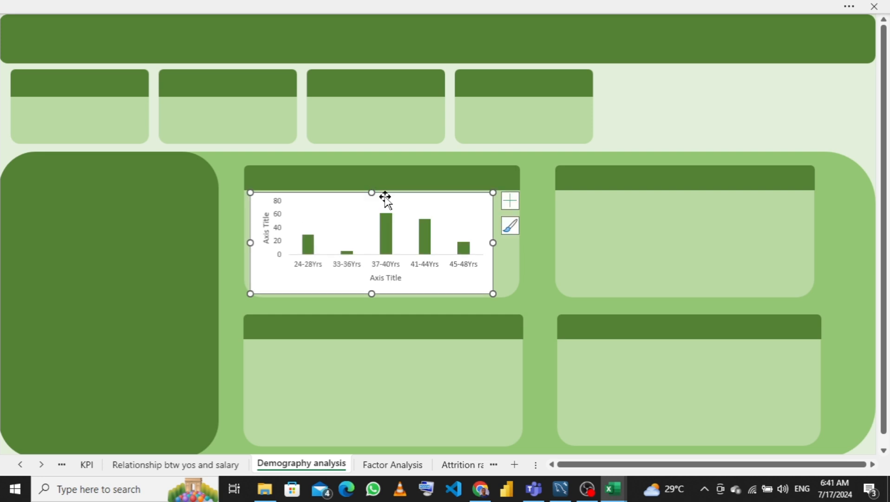
drag(490, 242, 512, 243)
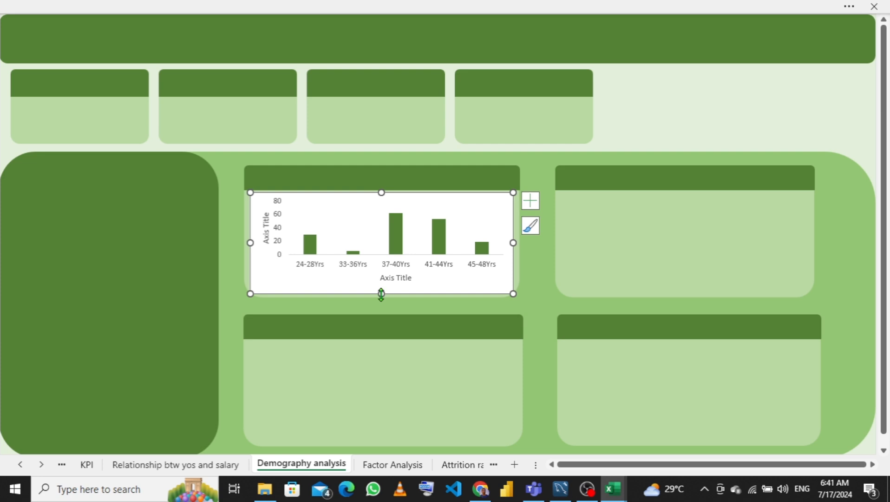
- Set the chart area to no fill and no outline so it blends into the card
right_click(490, 203)
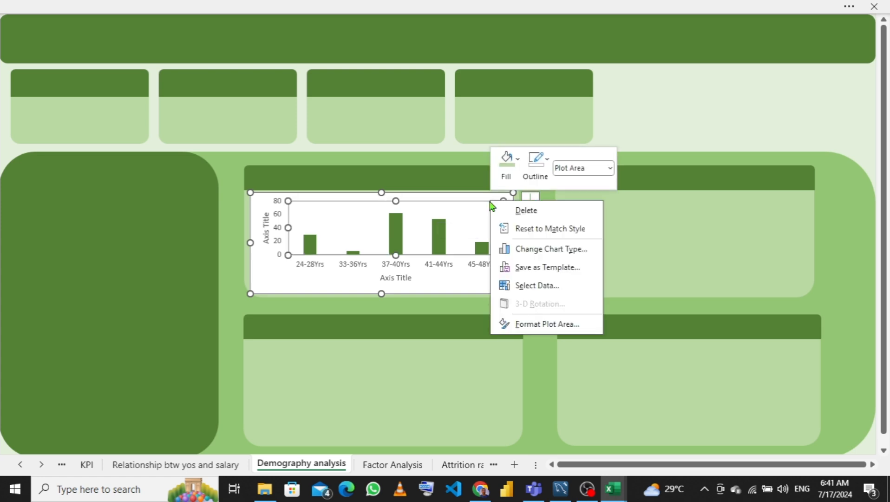
click(450, 200)
right_click(451, 200)
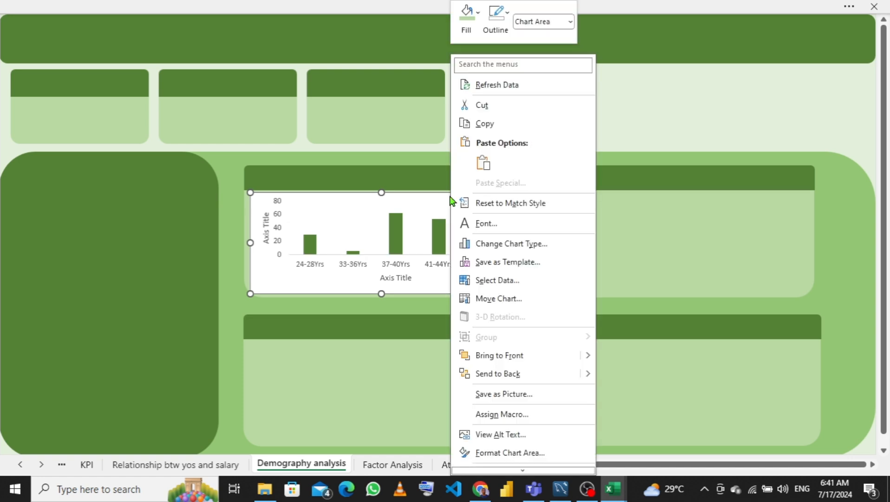
click(472, 32)
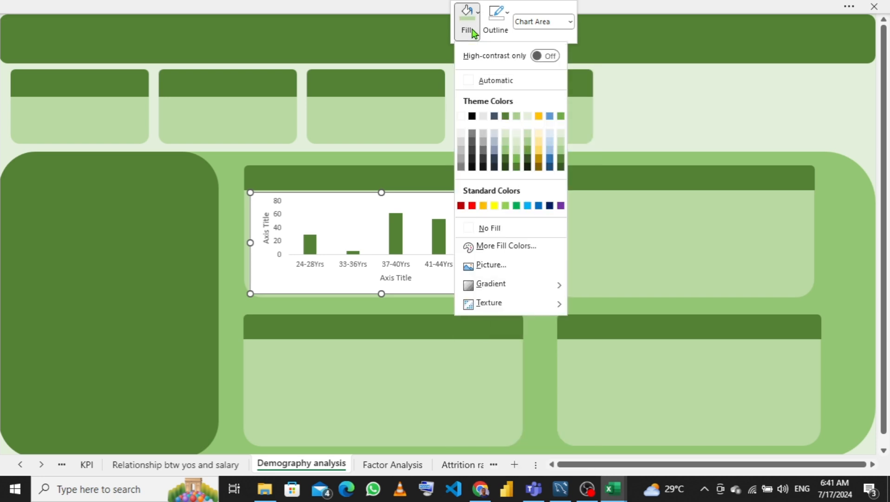
click(472, 229)
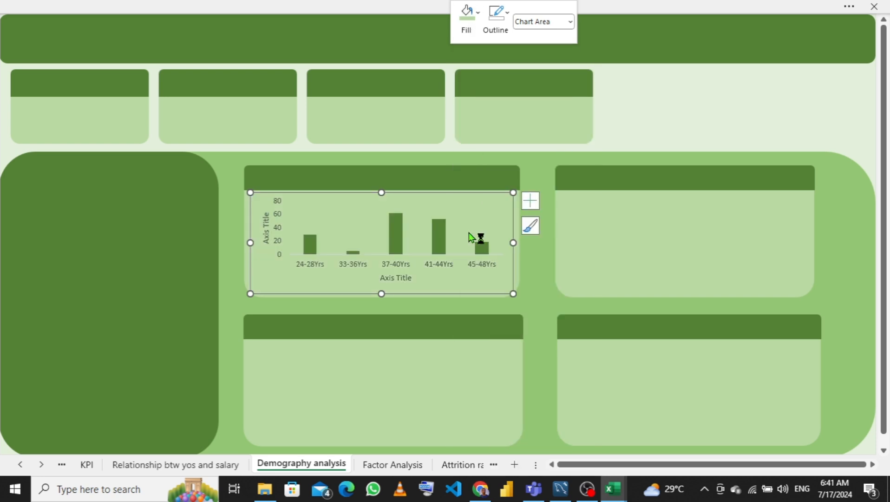
click(500, 39)
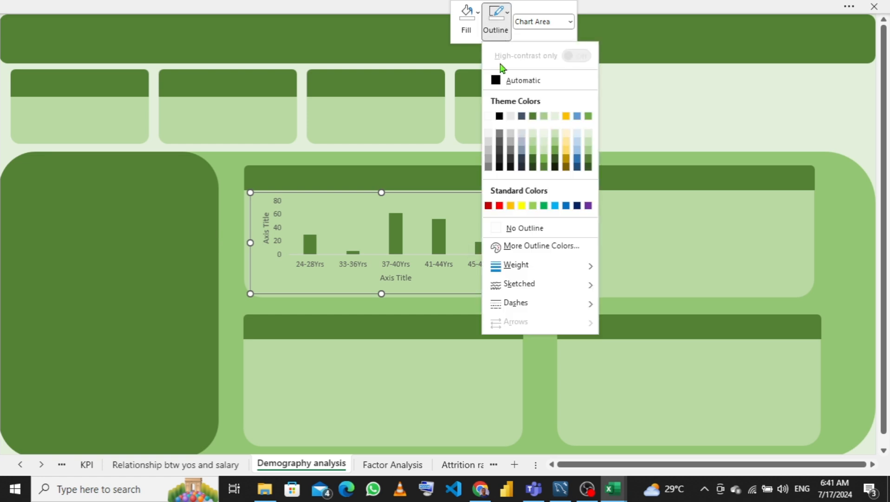
click(499, 229)
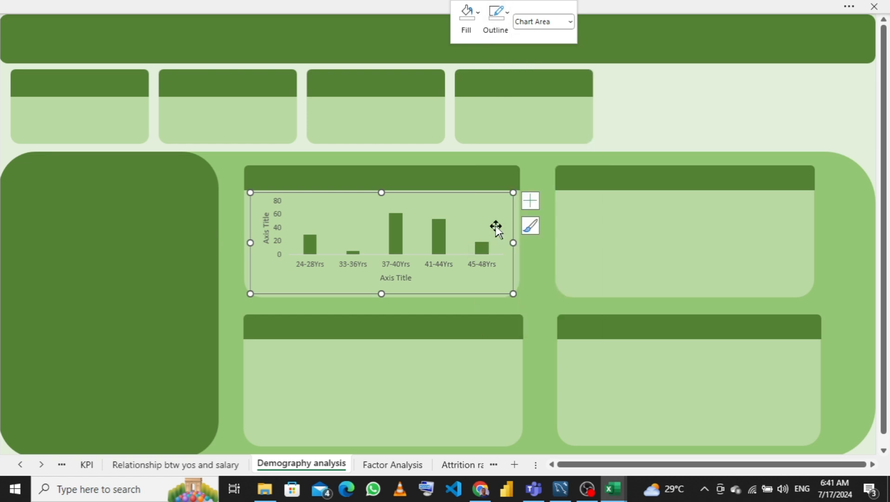
- Remove the outline from the horizontal category axis and deselect the chart
click(443, 266)
right_click(443, 266)
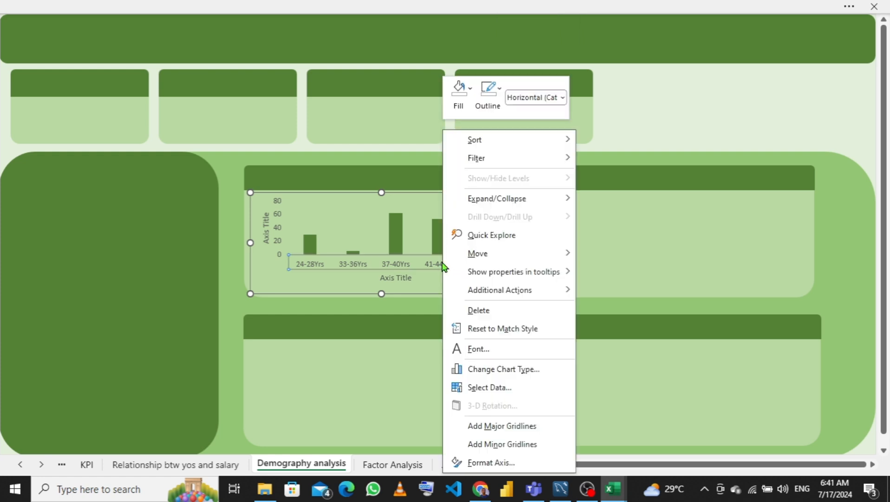
click(492, 114)
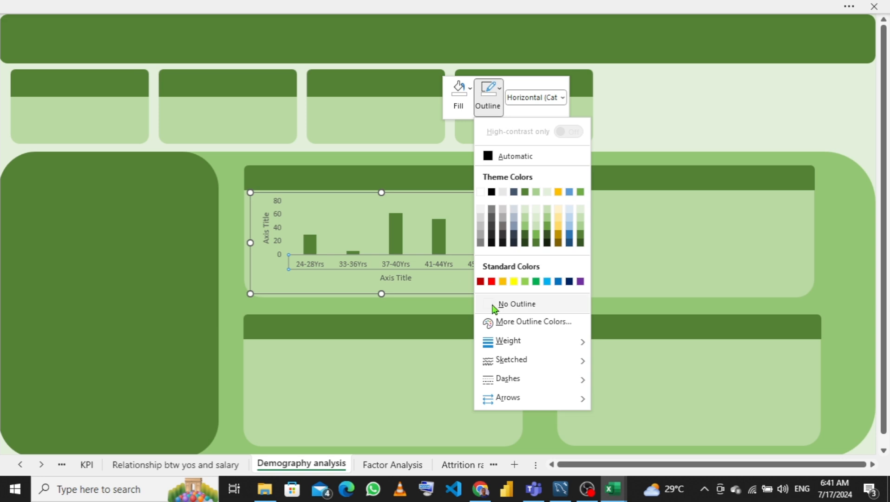
click(493, 303)
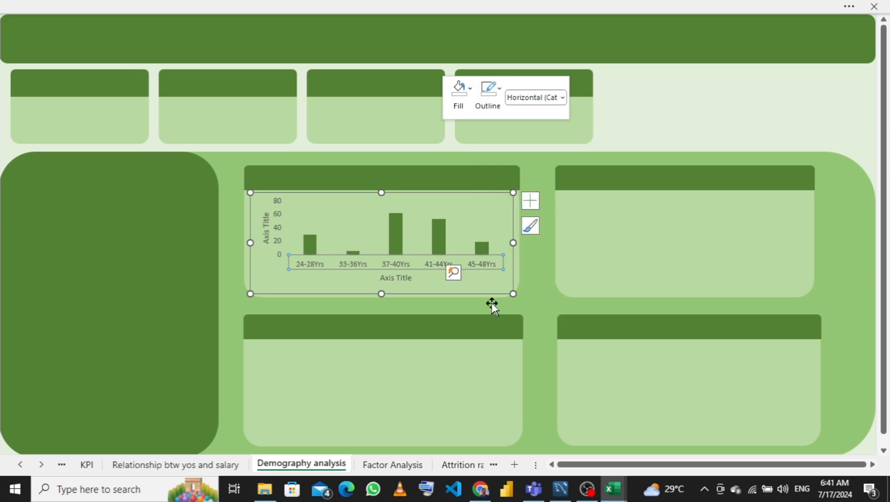
click(590, 278)
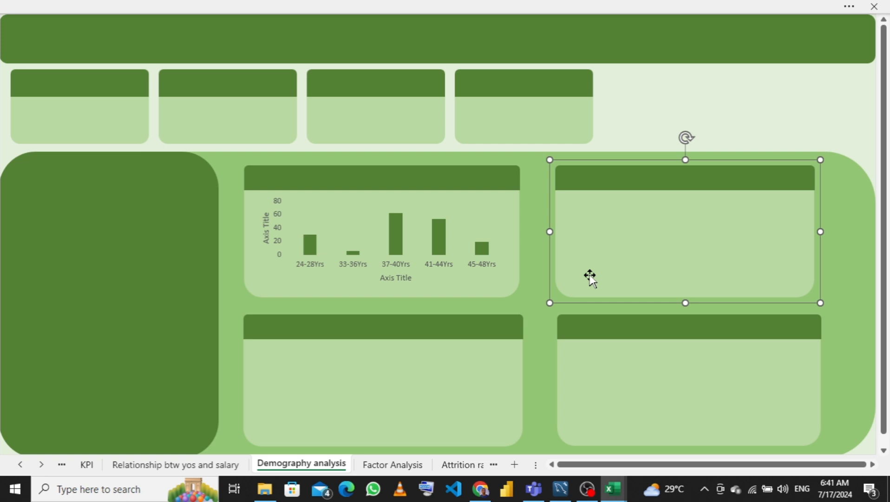
- Rename the vertical axis title to No. of Employee
click(266, 228)
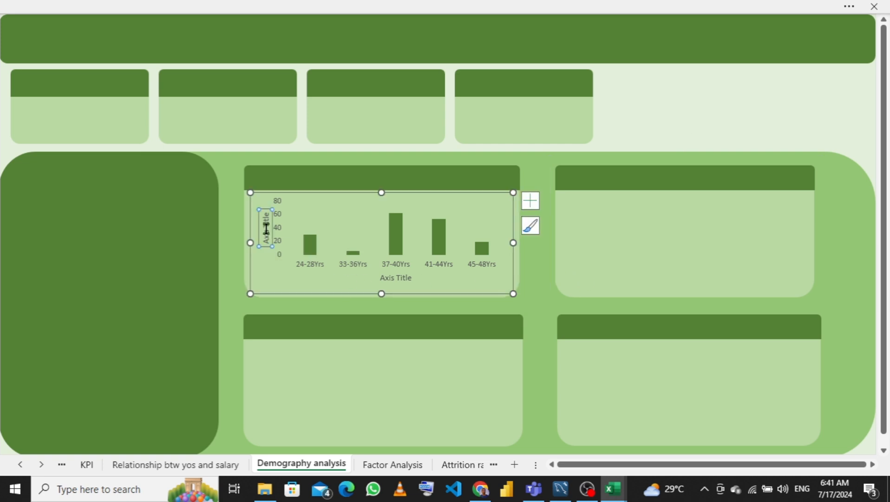
double_click(267, 228)
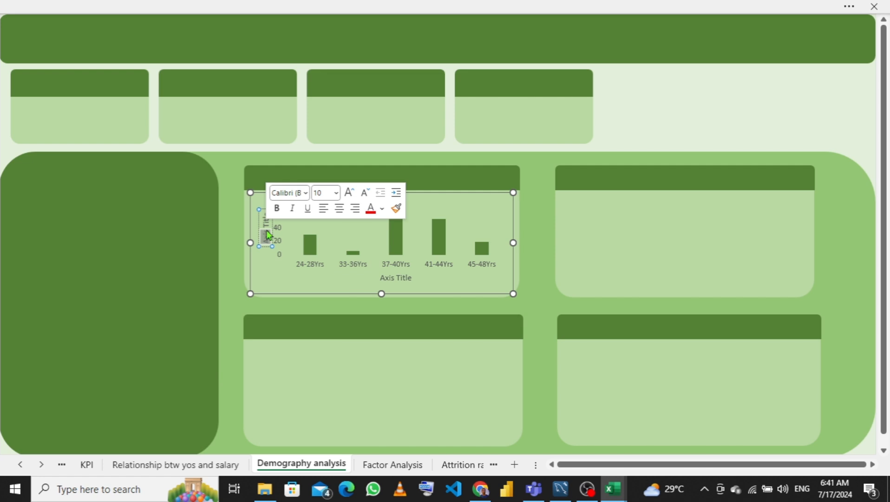
triple_click(268, 235)
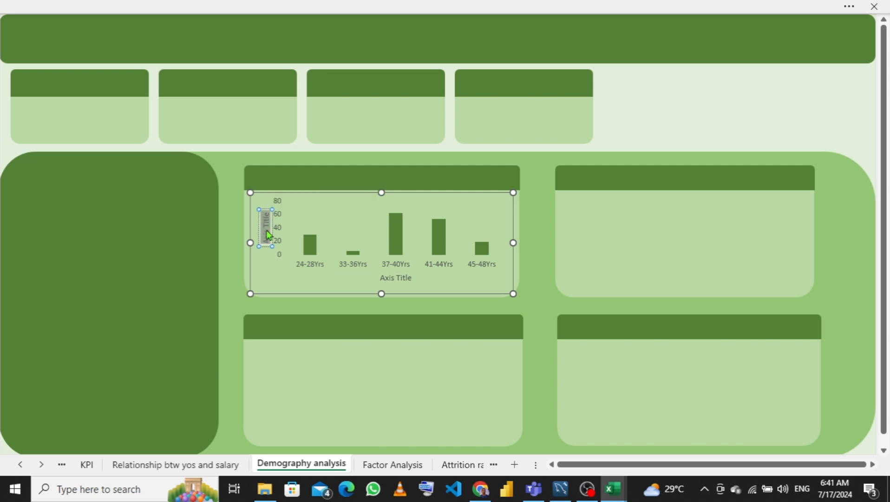
key(BackSpace)
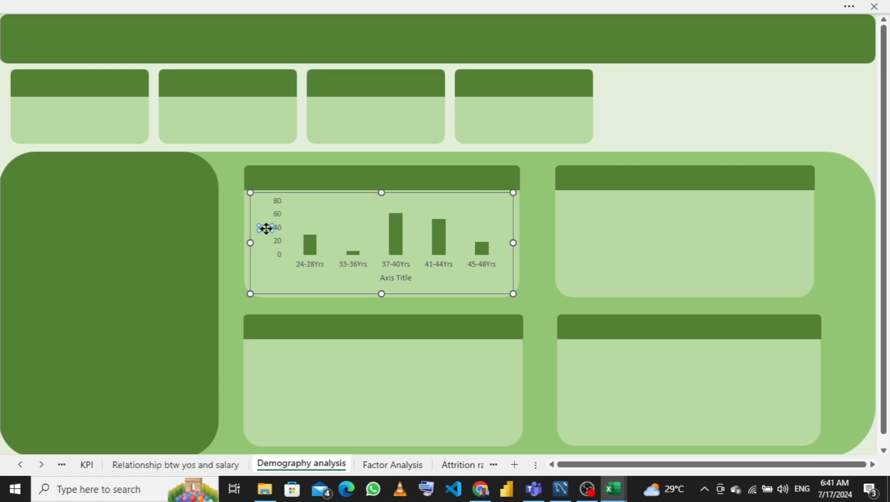
text(No.)
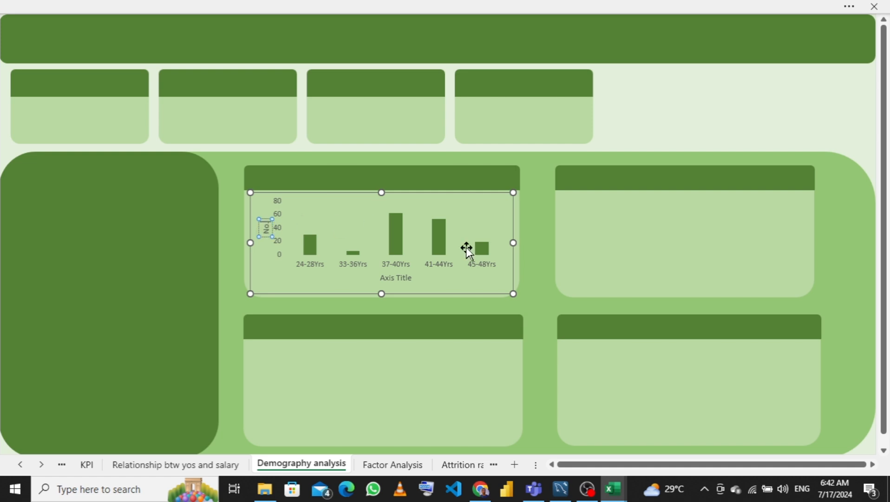
text( of)
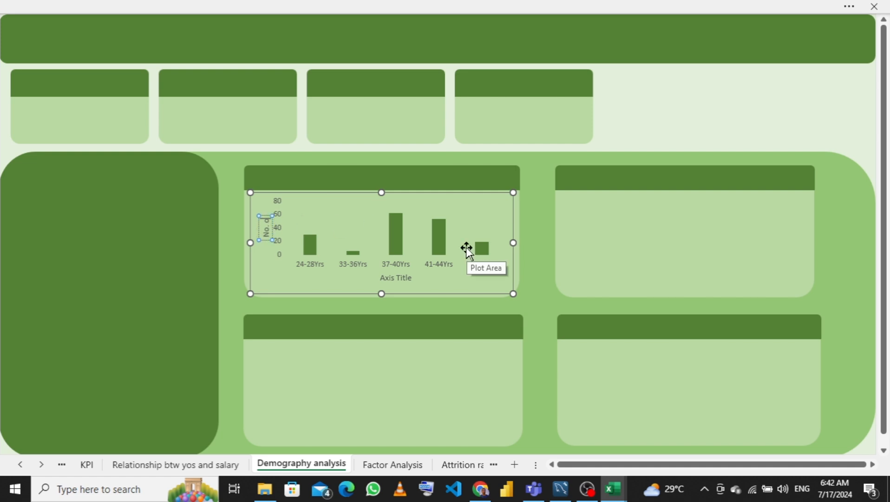
text( Attri)
key(BackSpace)
key(BackSpace)
key(BackSpace)
key(BackSpace)
key(BackSpace)
text(Emp)
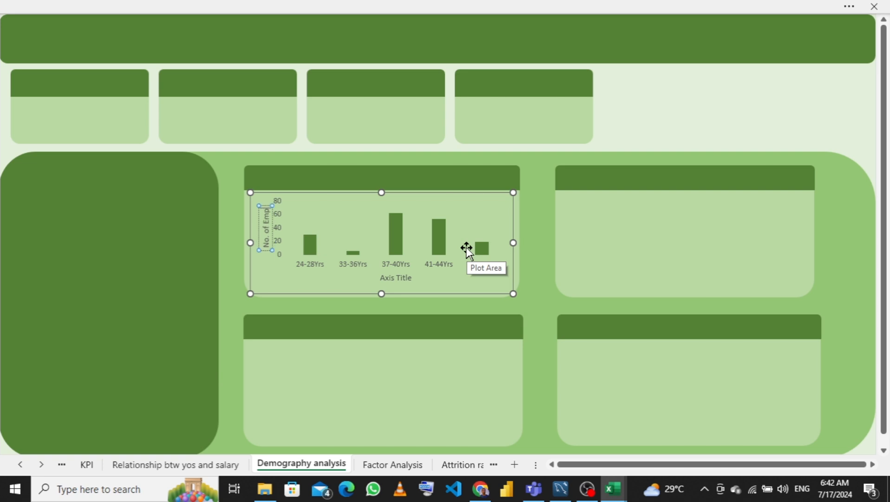
text(loyee)
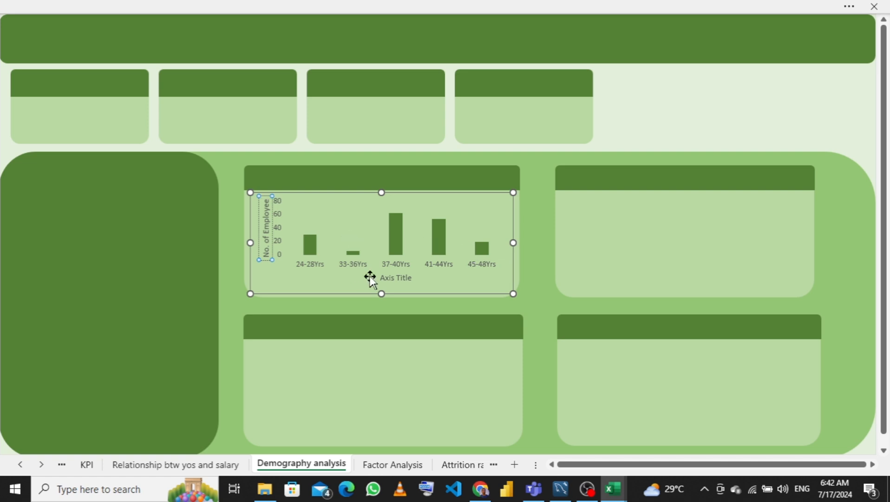
- Rename the horizontal axis title to Age Group and deselect the chart
click(391, 277)
double_click(403, 278)
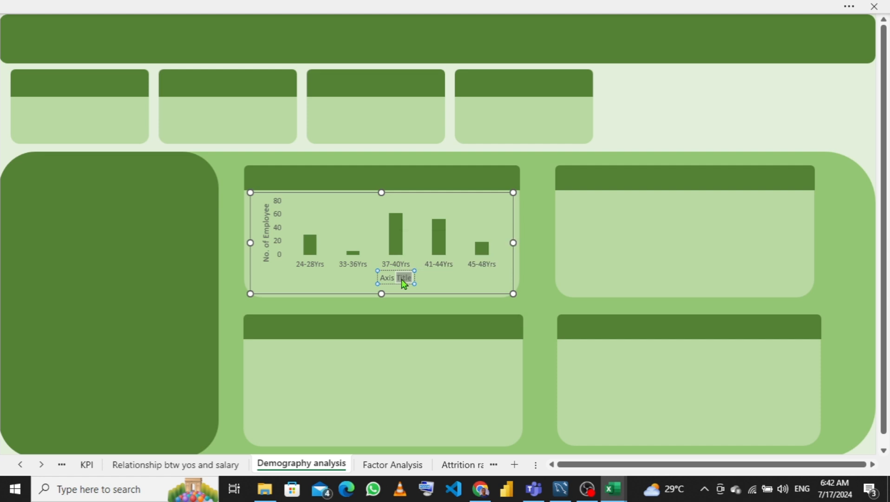
key(ctrl+a)
text(Age G)
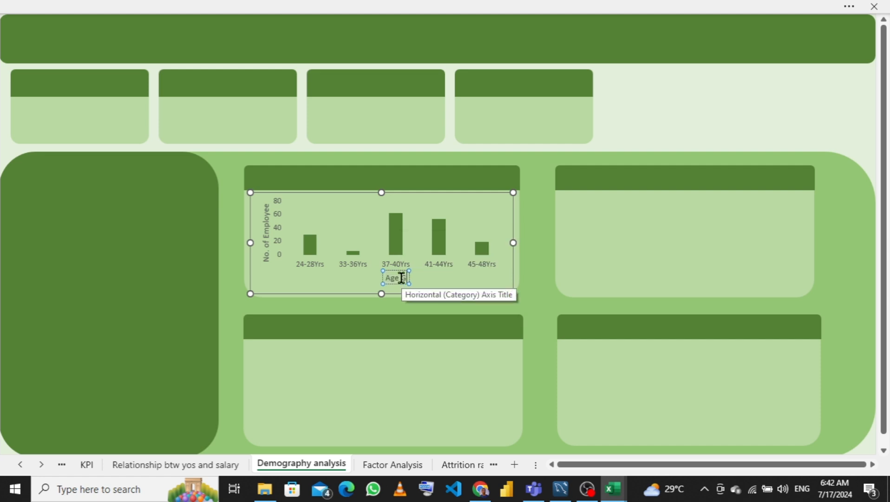
text(roup)
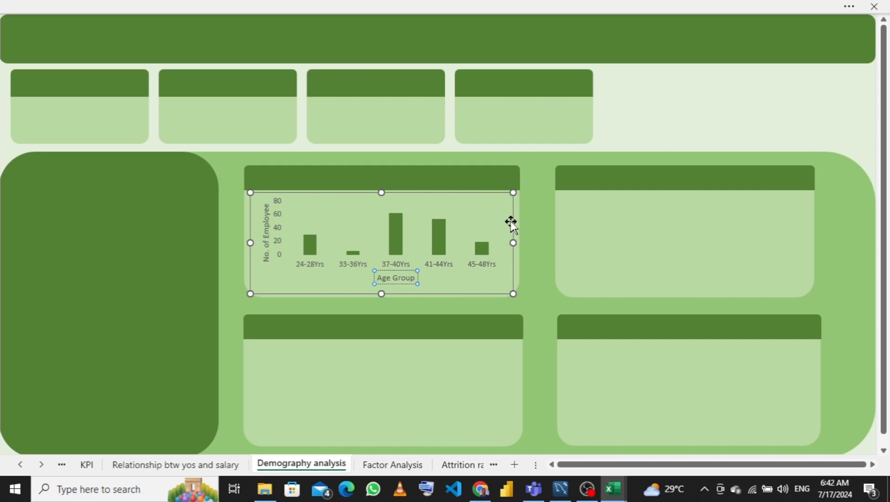
click(583, 213)
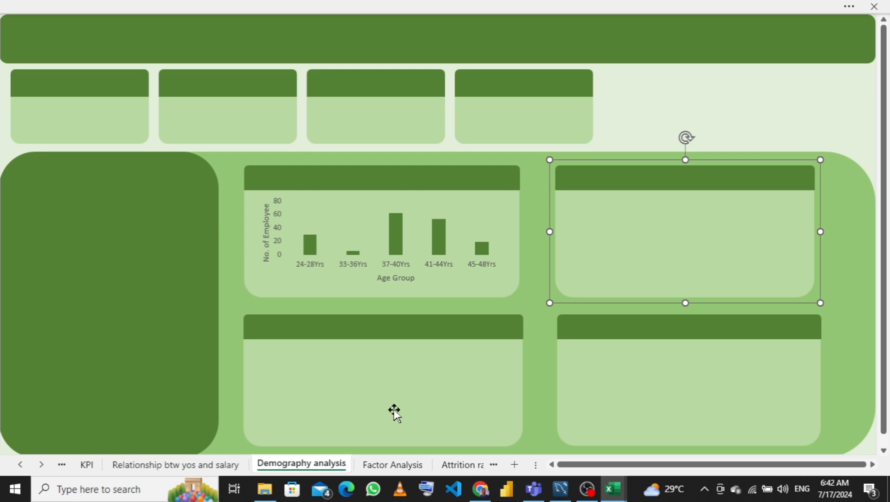
mouse_move(609, 493)
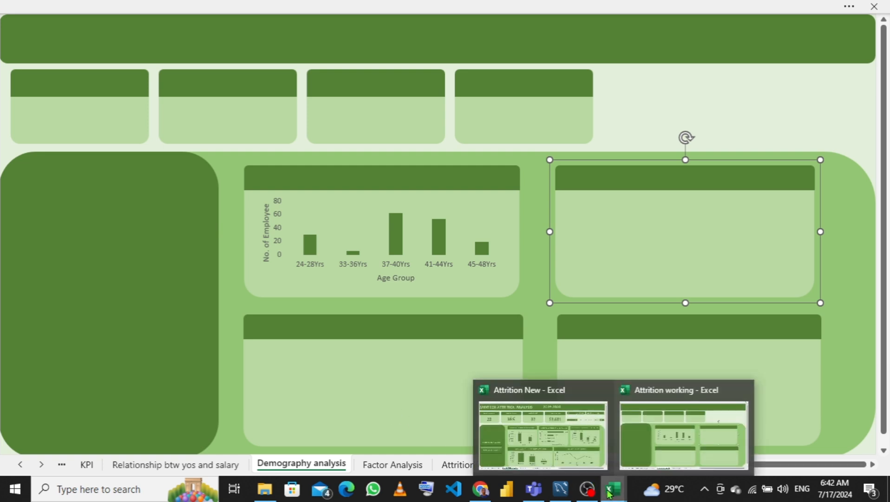
mouse_move(550, 408)
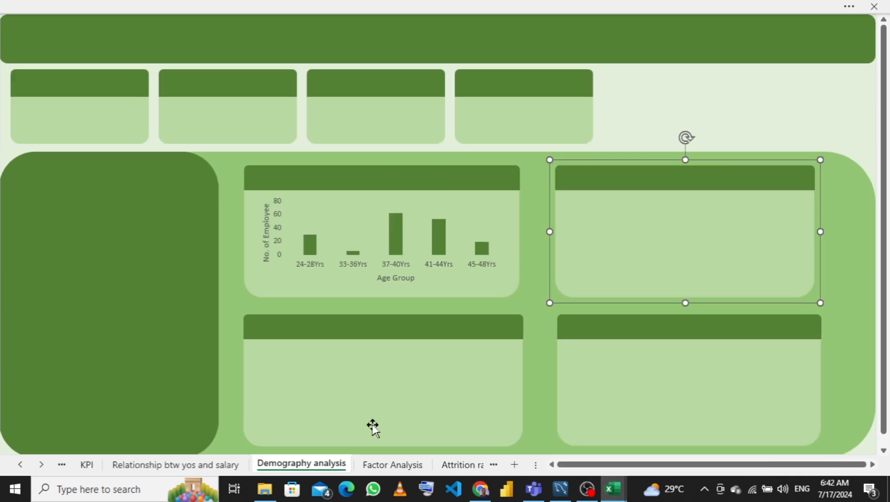
- Copy the department pivot chart from the no of employee per department sheet
click(62, 466)
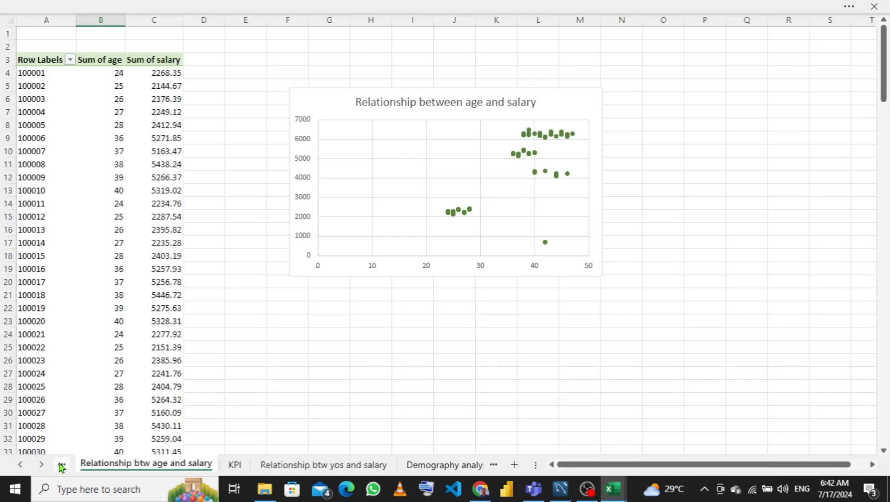
click(62, 466)
click(62, 466)
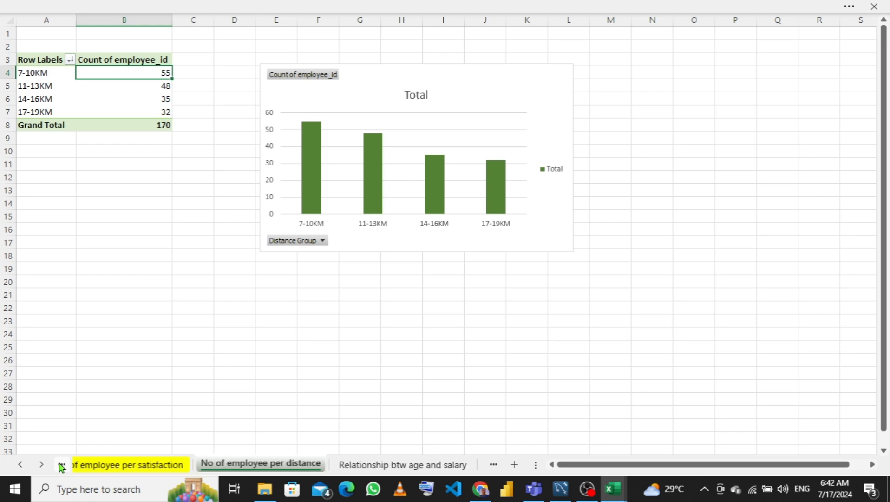
click(62, 466)
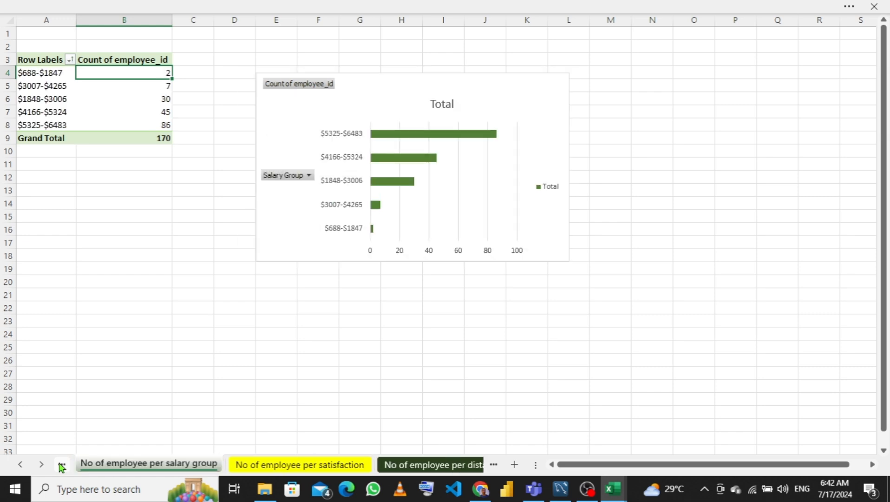
click(62, 466)
click(62, 466)
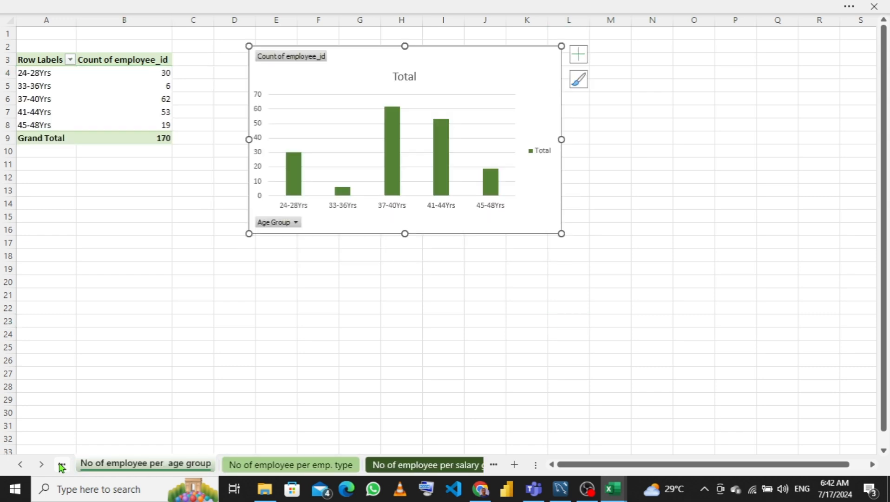
click(62, 465)
click(62, 466)
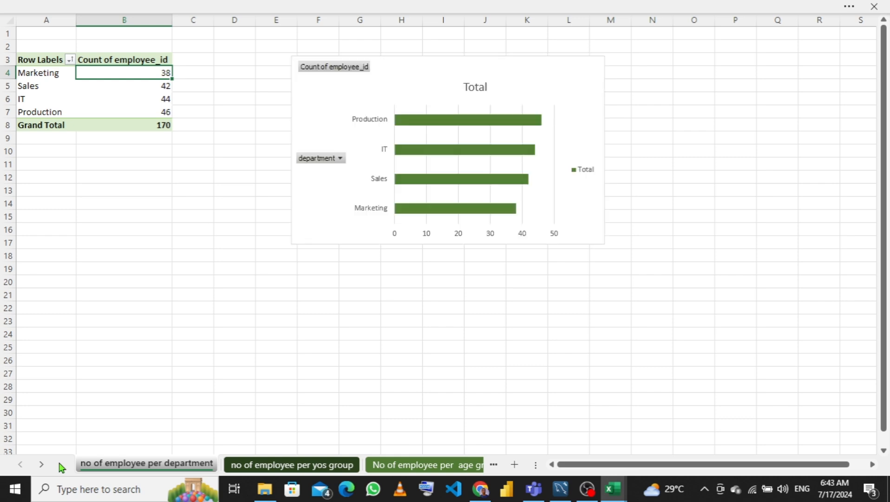
click(319, 199)
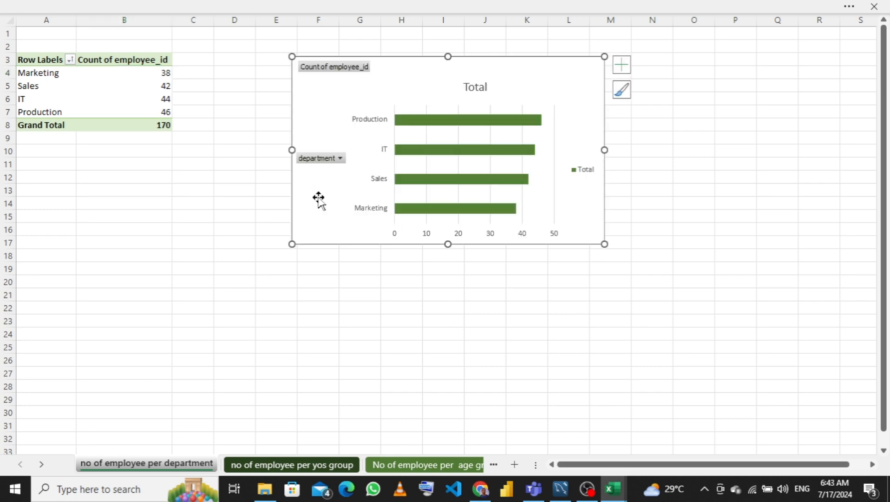
- Paste the department chart onto the Demography analysis sheet, then resize it and fit it inside the upper-right card
click(493, 465)
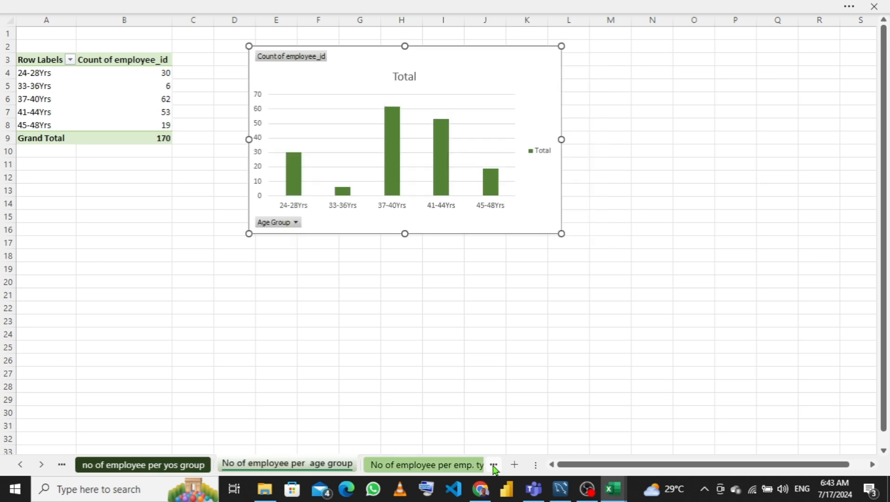
click(493, 465)
click(494, 465)
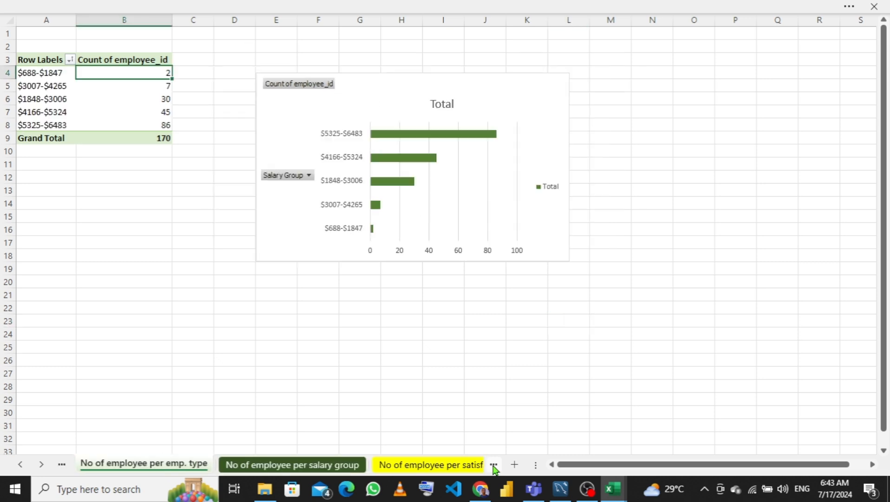
click(493, 465)
click(494, 464)
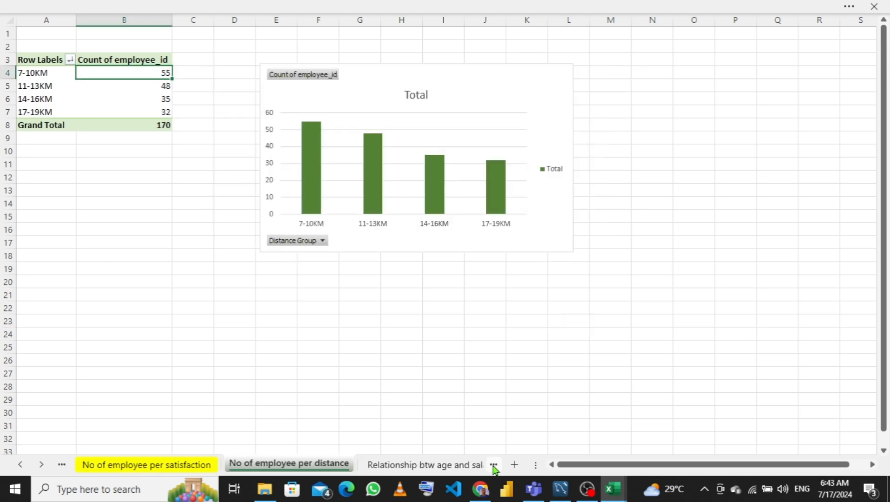
click(494, 465)
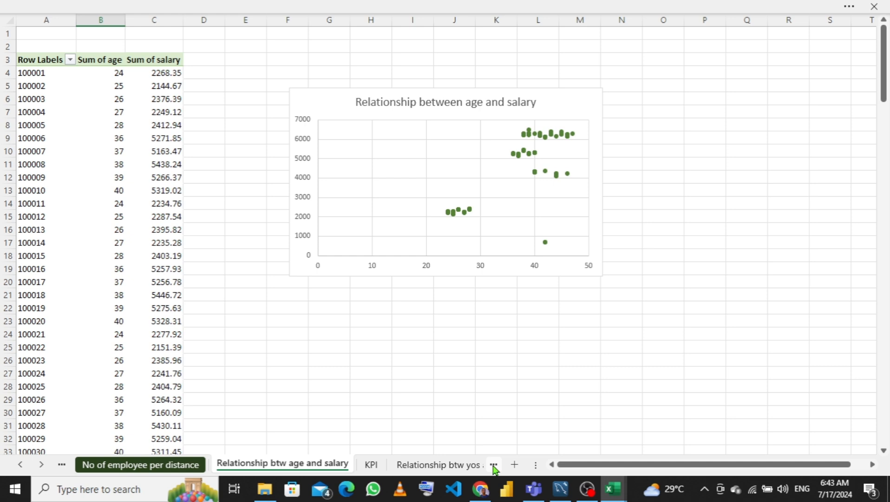
click(493, 465)
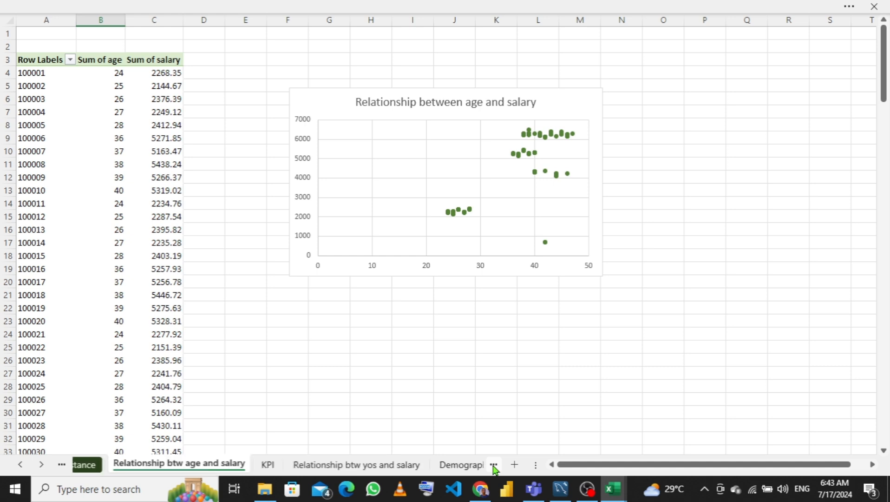
click(494, 465)
click(494, 465)
click(494, 465)
click(493, 465)
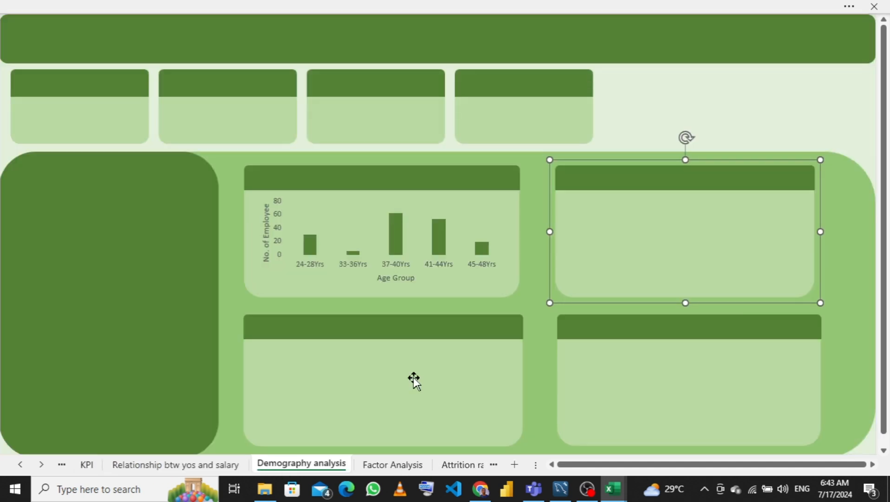
drag(646, 260, 656, 256)
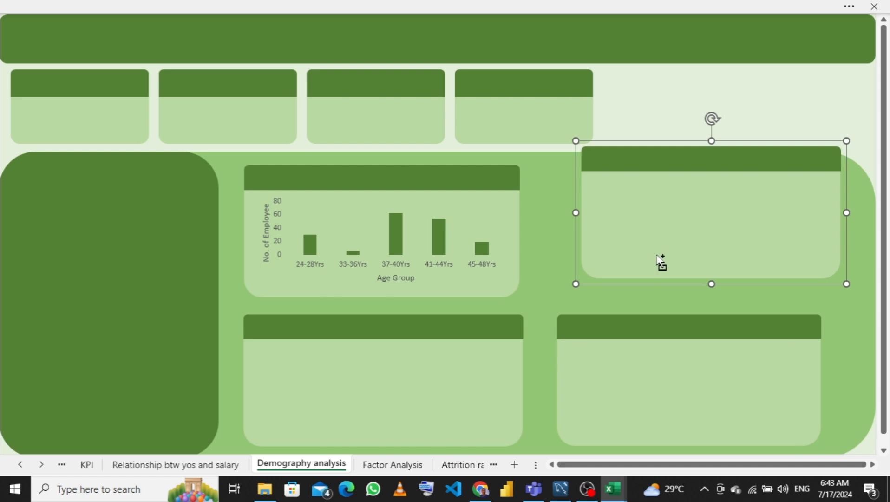
key(ctrl+z)
key(ctrl+v)
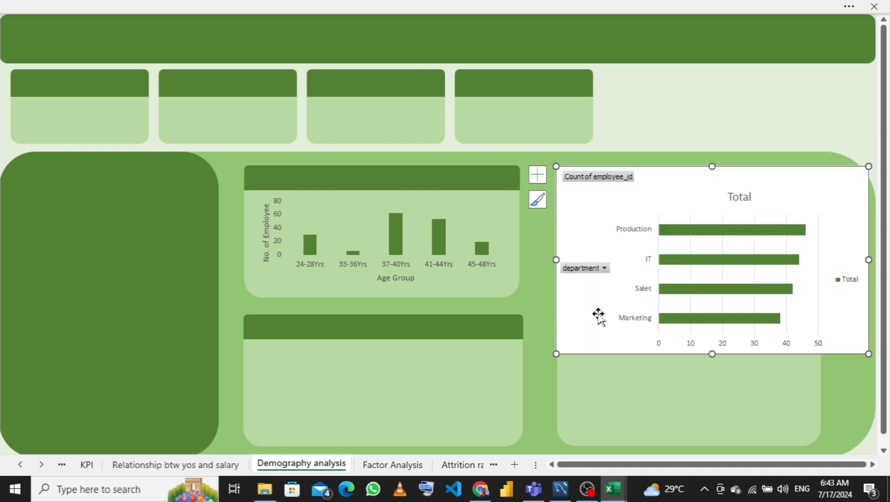
drag(559, 343, 597, 270)
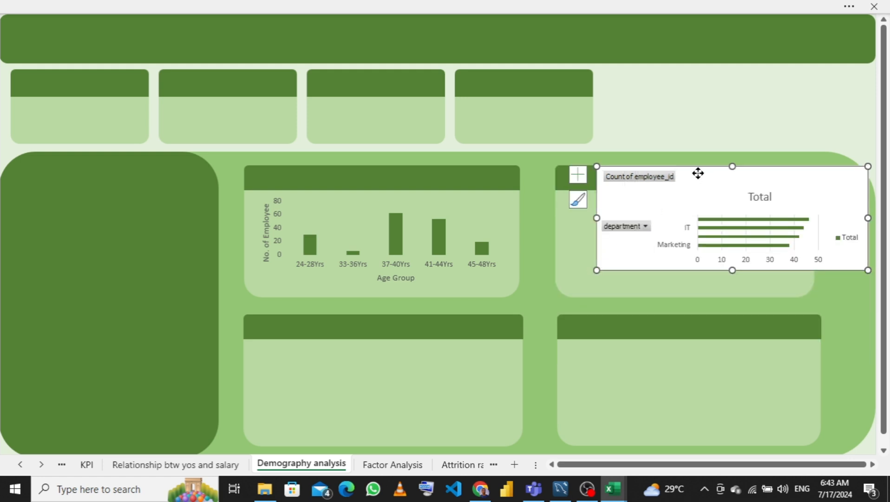
drag(697, 172, 662, 199)
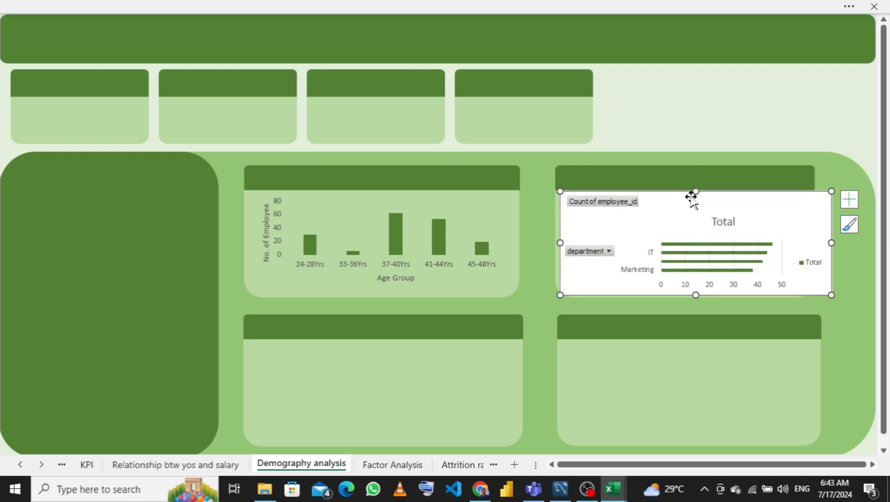
- Add axis titles to the department chart and hide all its field buttons
click(850, 200)
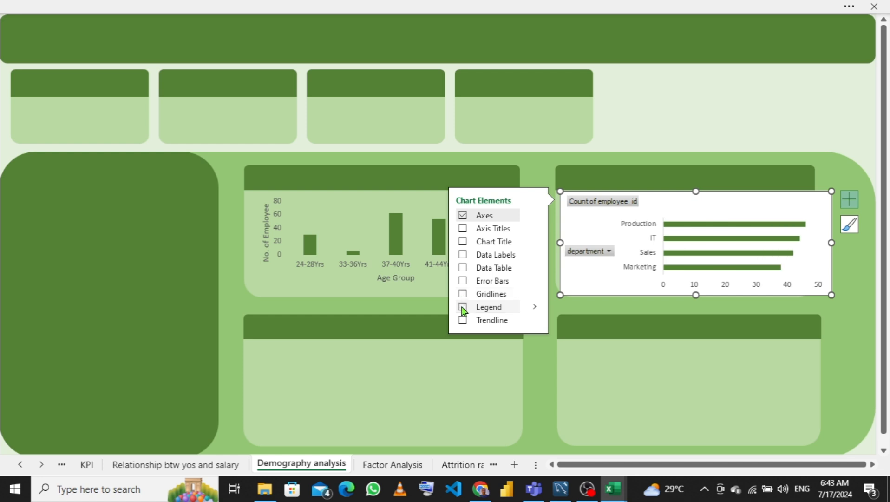
click(463, 228)
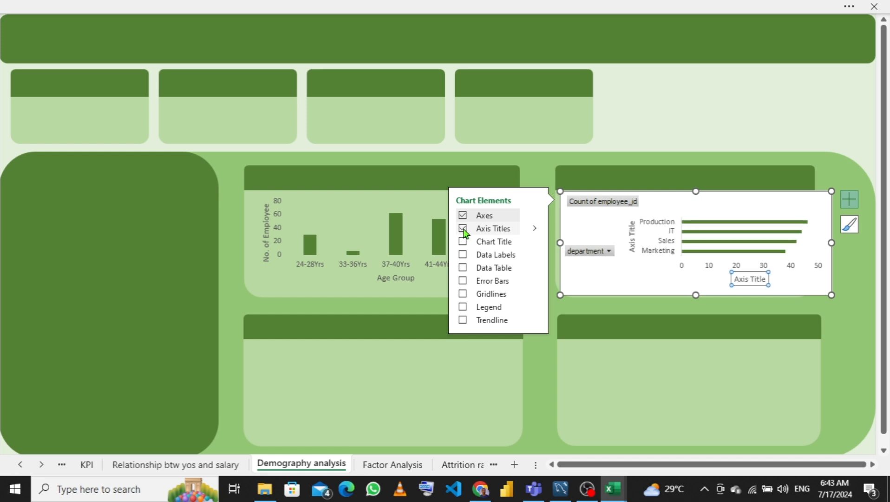
right_click(589, 251)
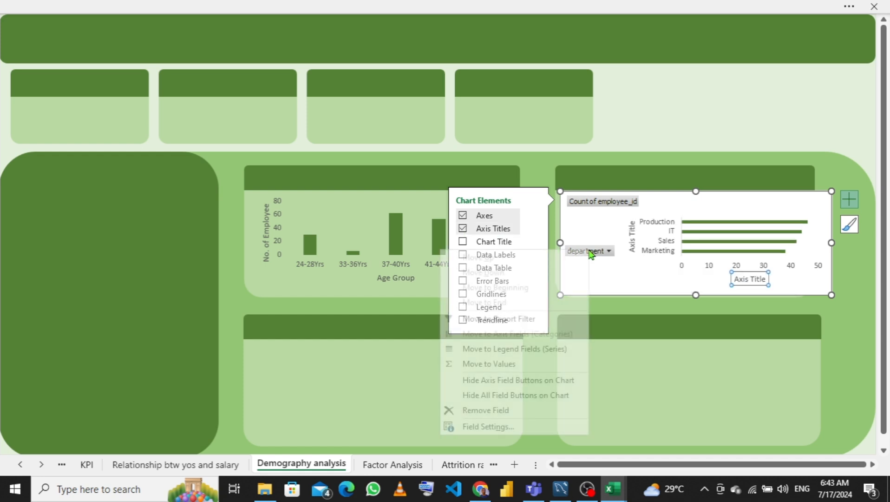
click(486, 398)
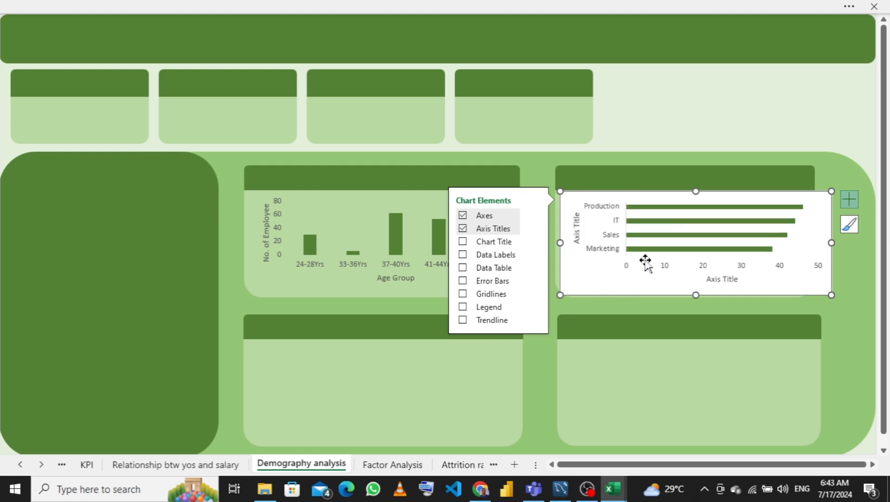
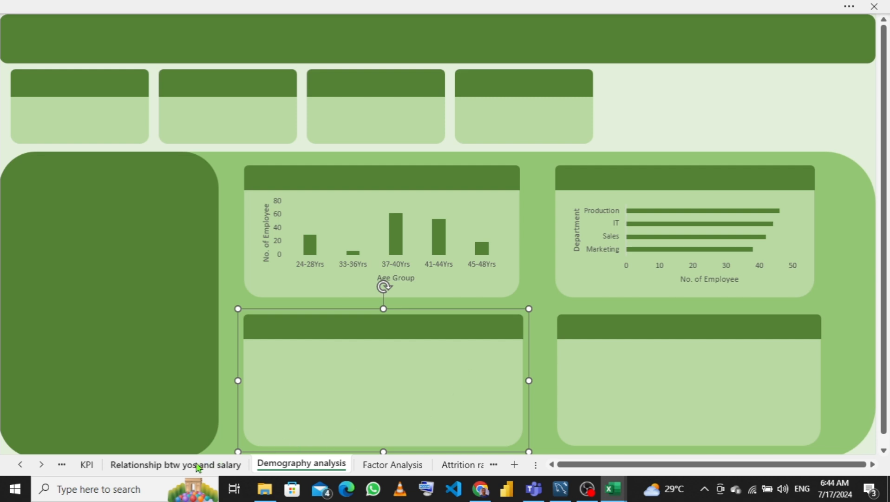
- Look through the pivot chart sheets, from the yos and salary relationship sheet back to the department sheet and forward again
click(198, 465)
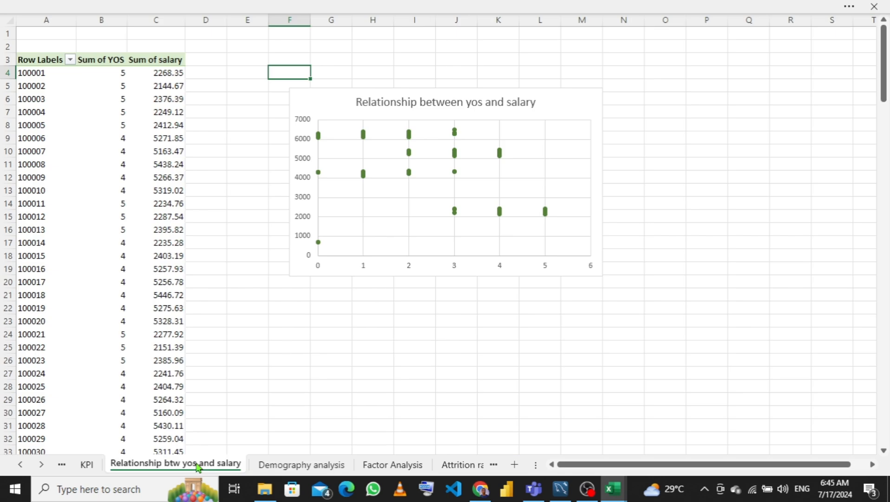
mouse_move(611, 490)
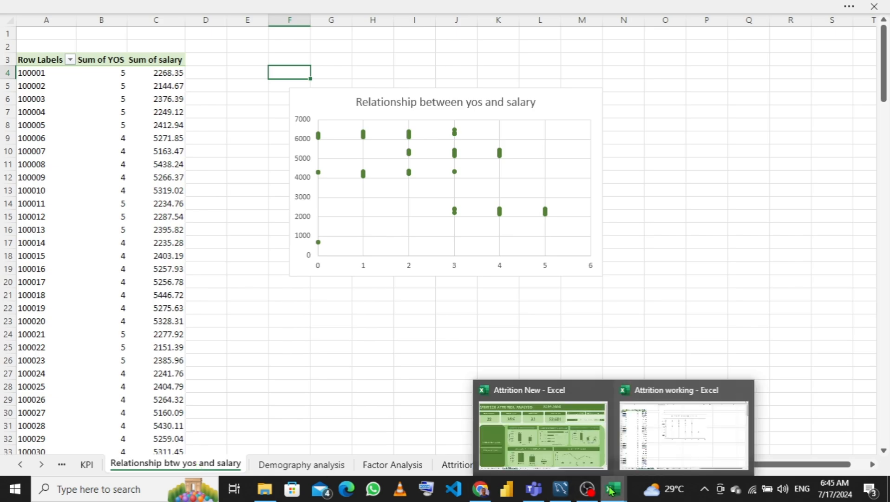
mouse_move(538, 437)
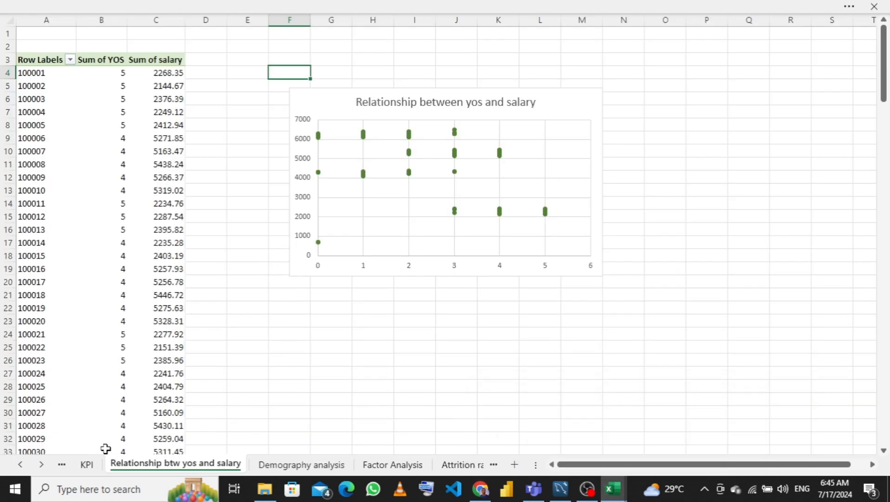
click(88, 466)
click(65, 466)
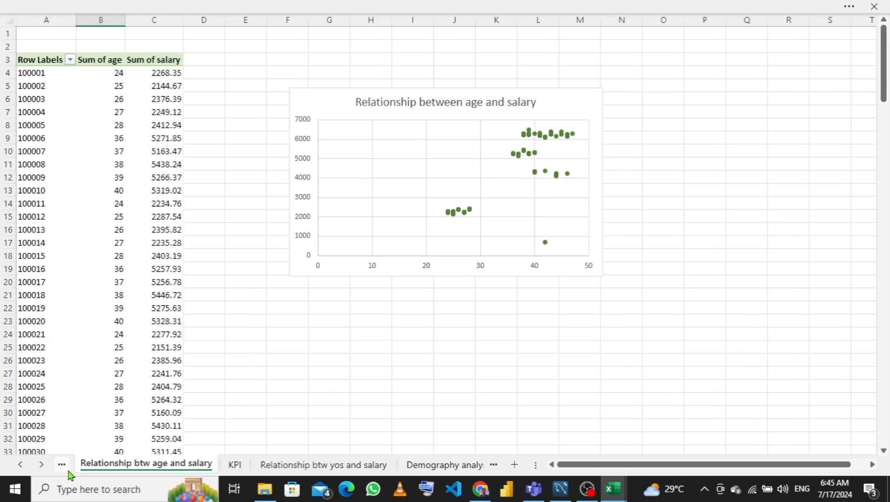
click(68, 470)
click(68, 470)
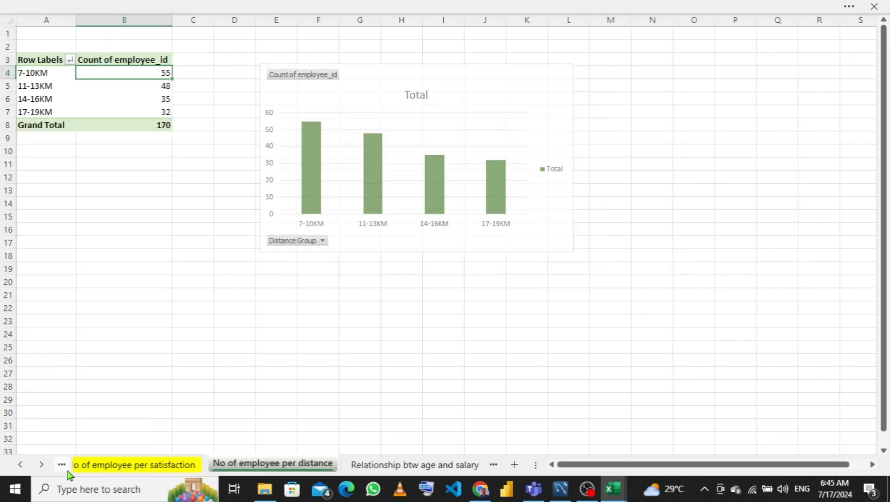
click(68, 471)
click(68, 471)
click(68, 470)
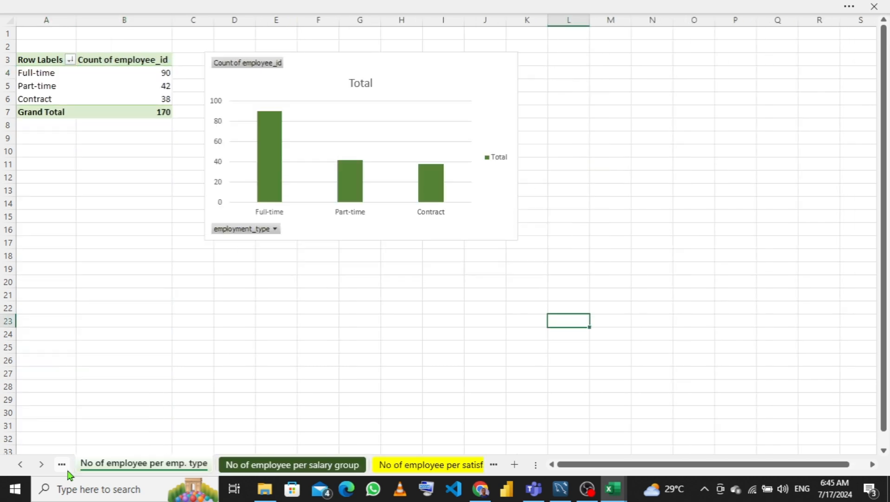
click(68, 470)
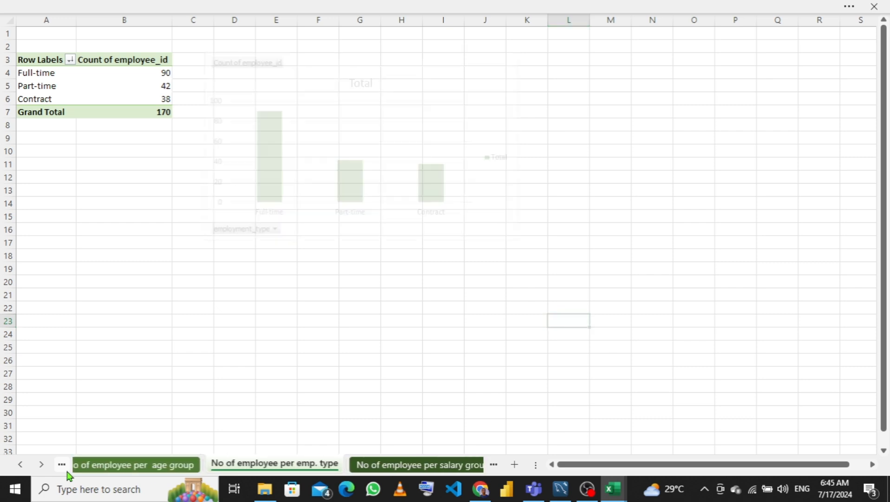
click(68, 470)
click(68, 470)
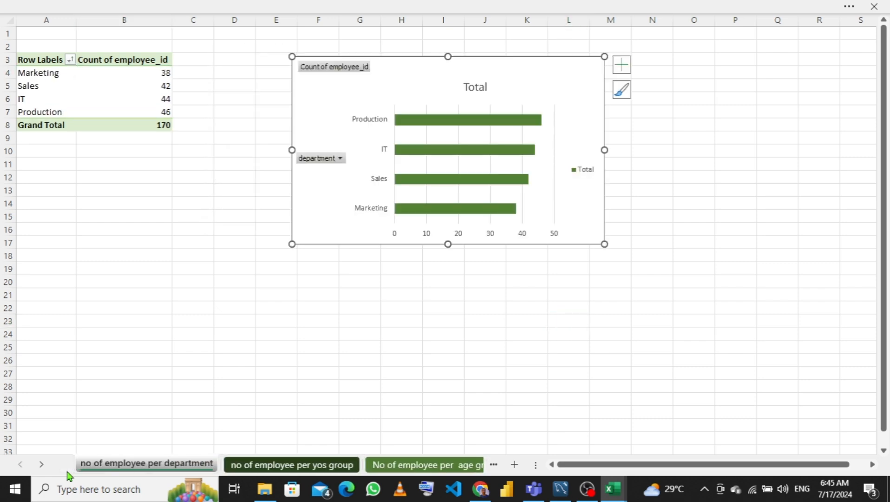
click(444, 465)
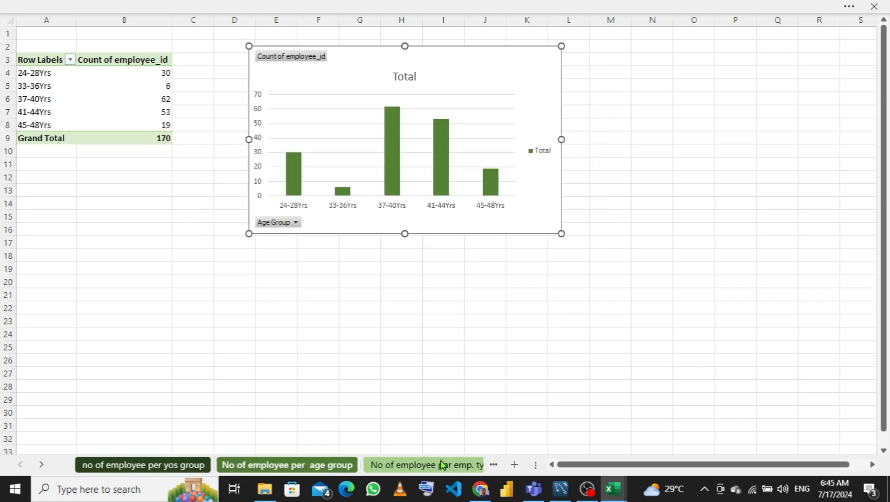
click(447, 465)
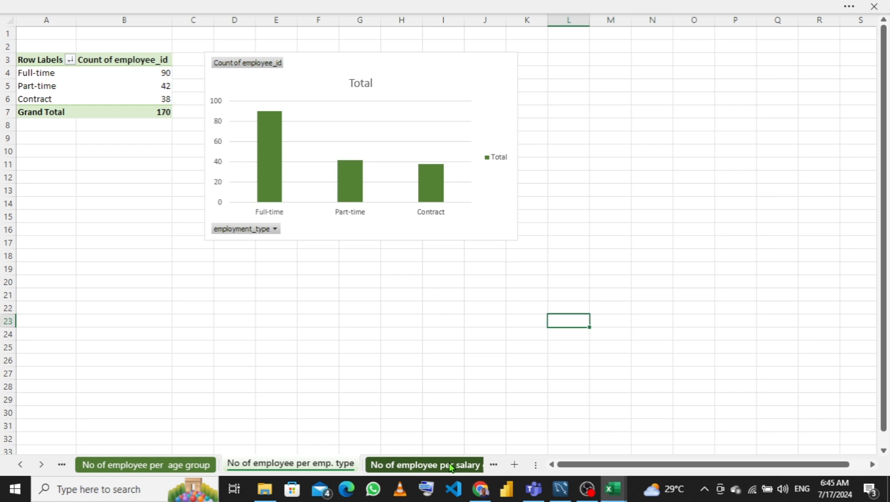
click(478, 467)
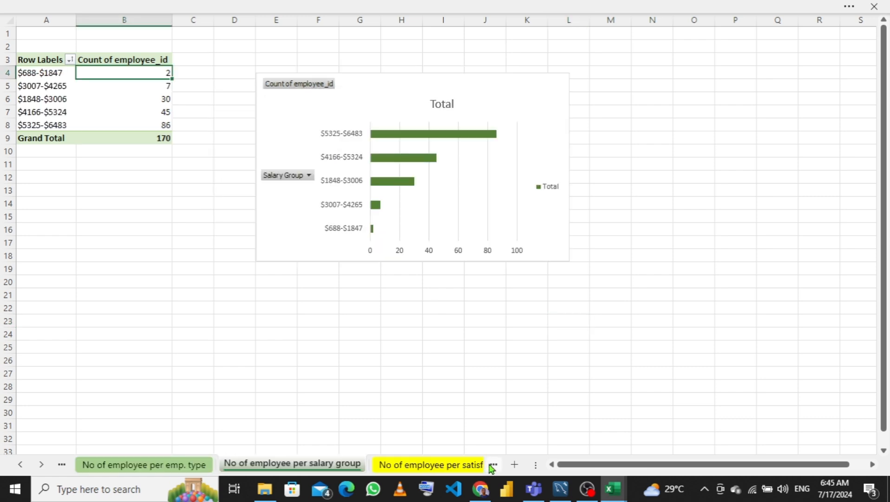
click(491, 466)
click(491, 467)
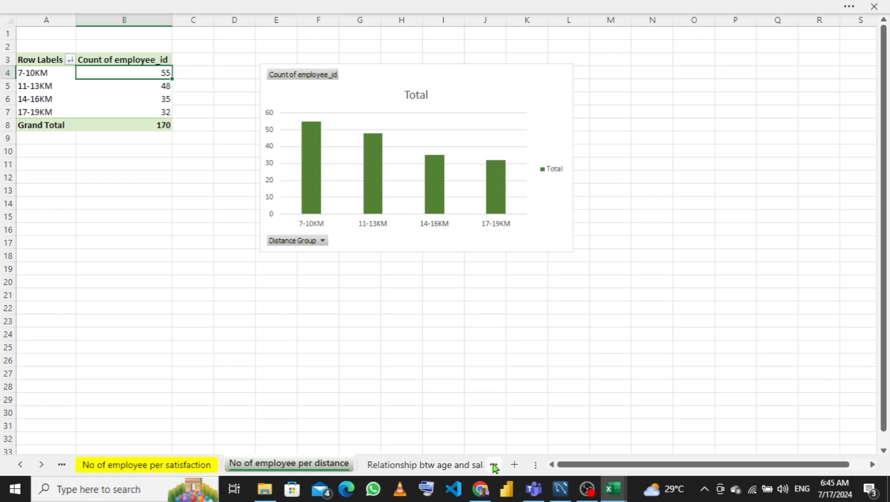
click(494, 467)
click(494, 466)
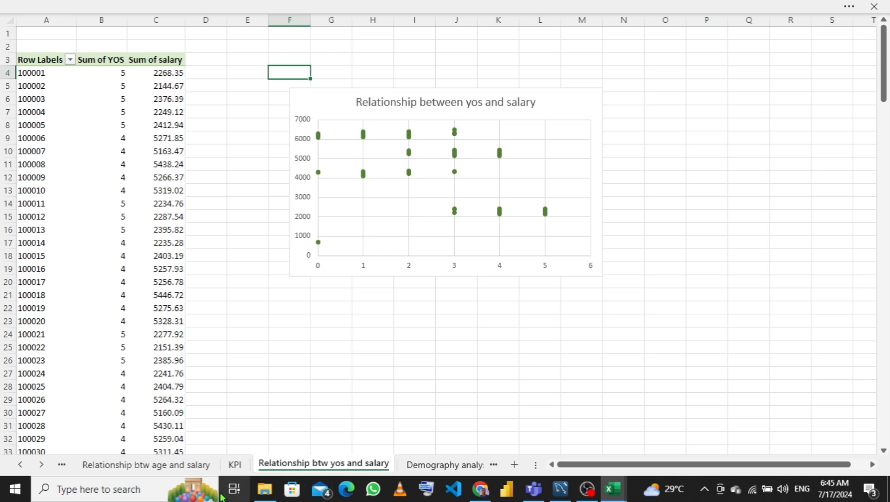
- Leaf through the chart sheets once more and open the clean data sheet
click(97, 466)
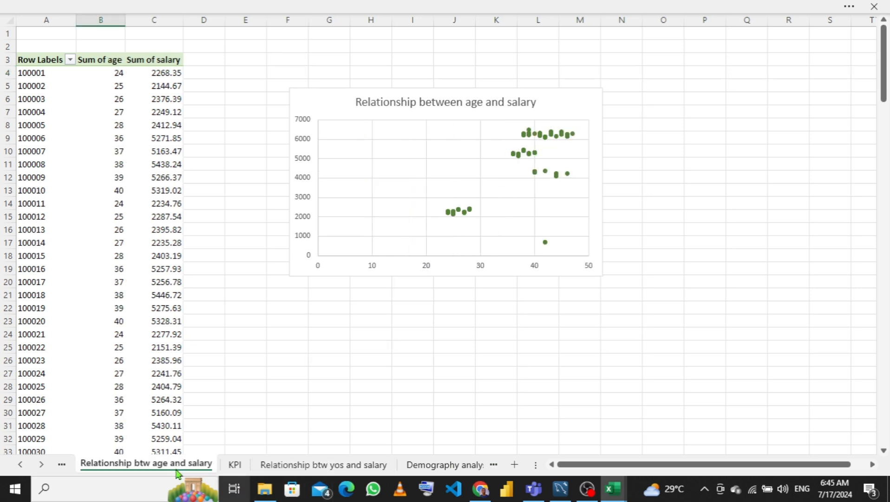
click(63, 465)
click(63, 464)
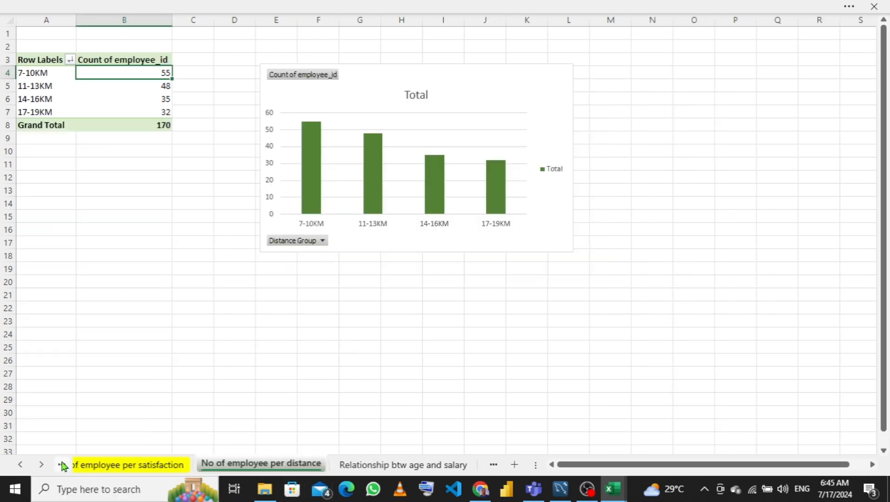
click(63, 464)
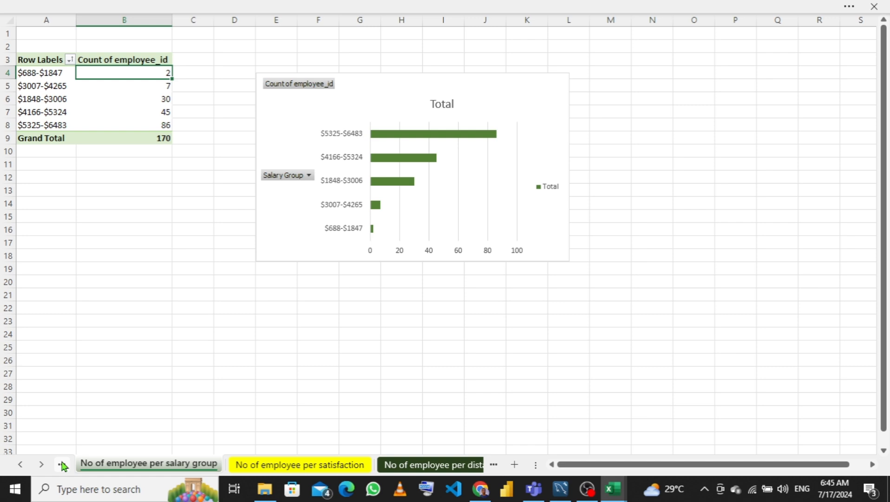
click(63, 465)
click(63, 464)
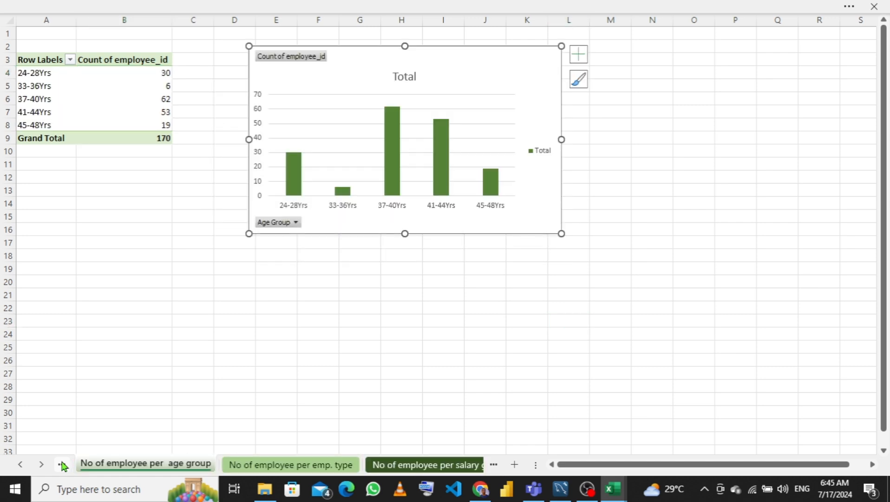
click(62, 464)
click(62, 465)
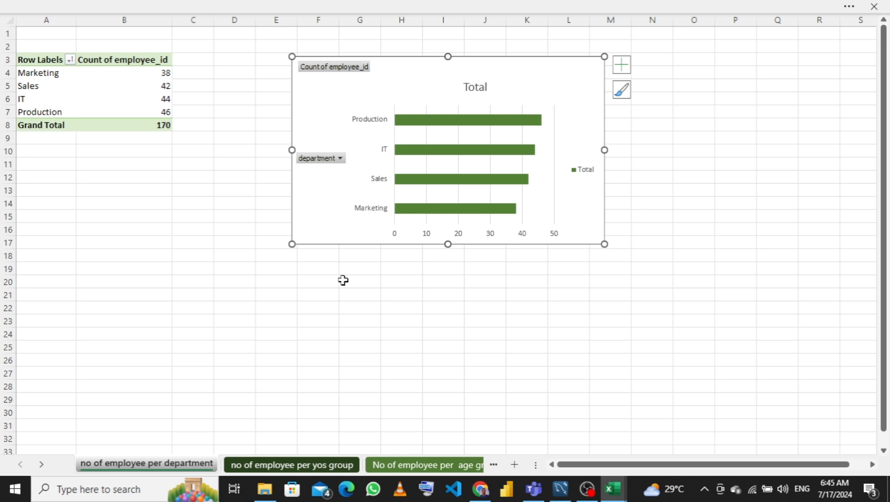
click(424, 465)
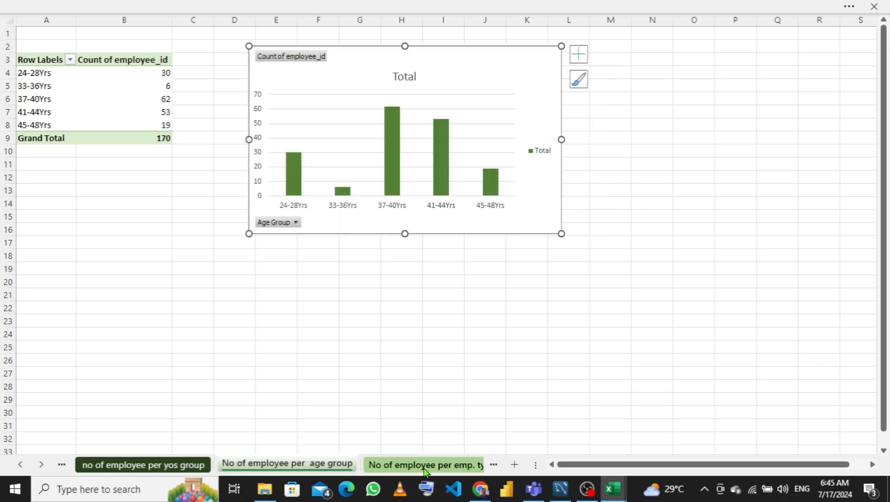
click(425, 465)
click(424, 465)
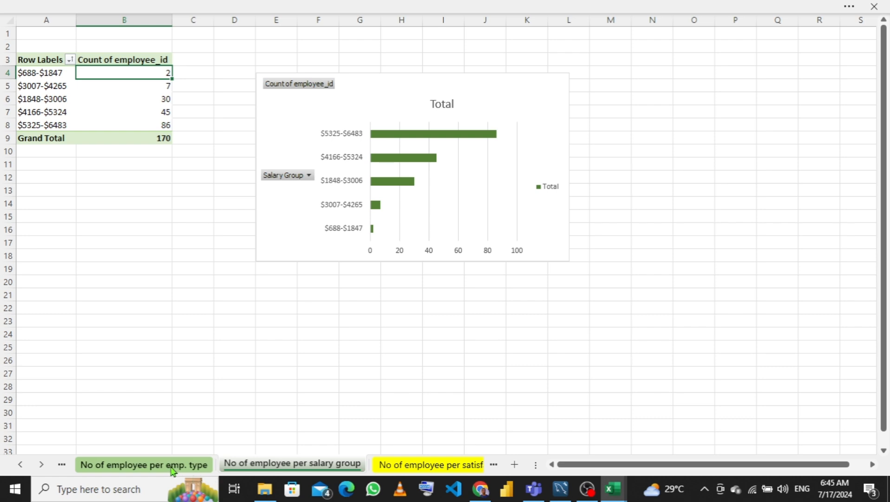
click(485, 466)
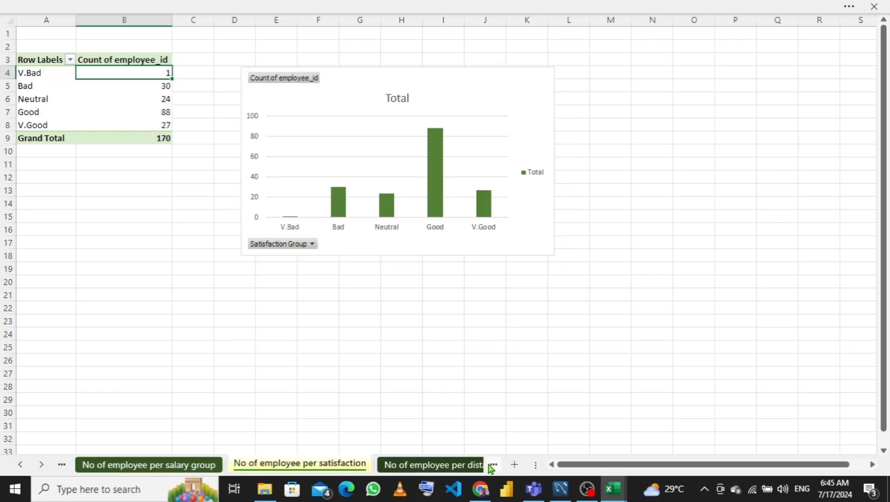
click(489, 464)
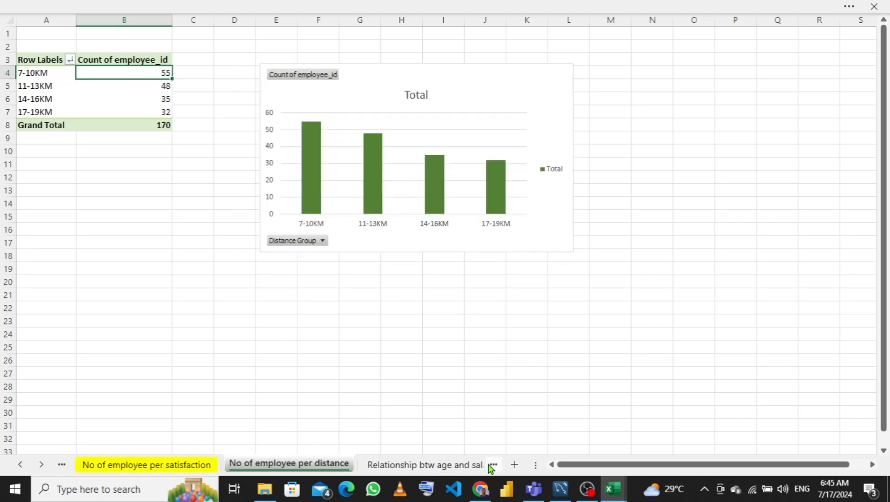
click(491, 466)
click(491, 465)
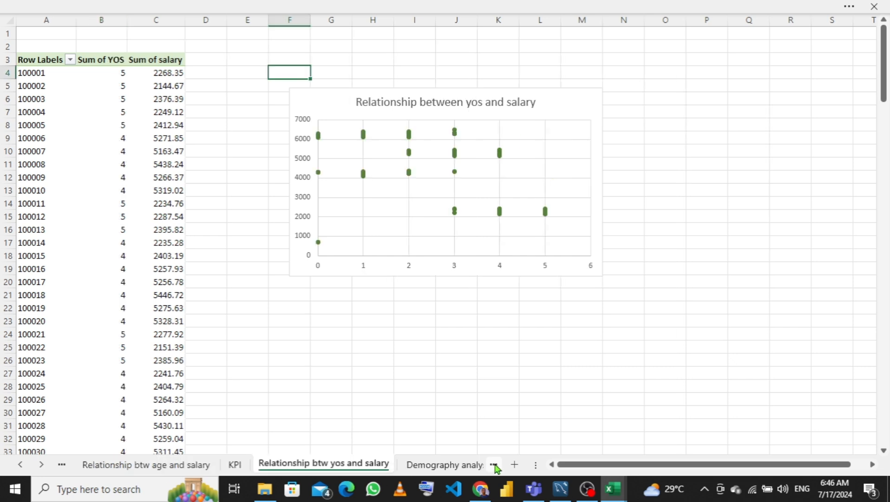
click(491, 466)
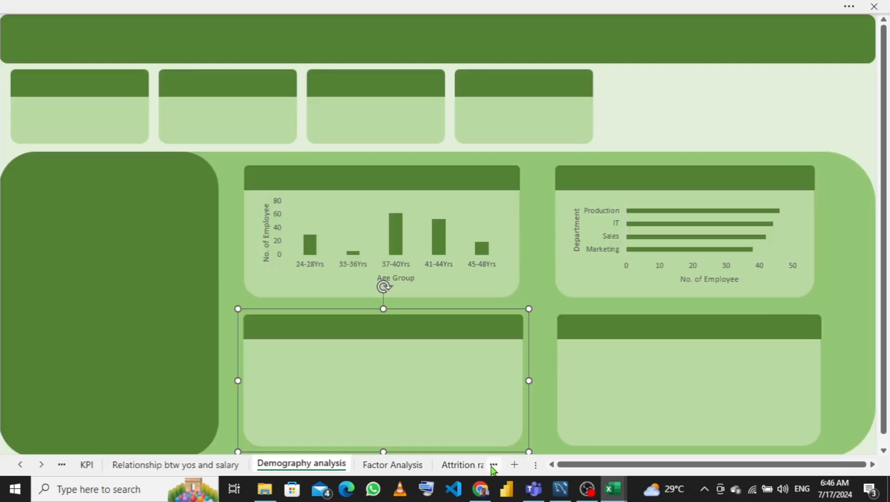
click(492, 466)
click(495, 467)
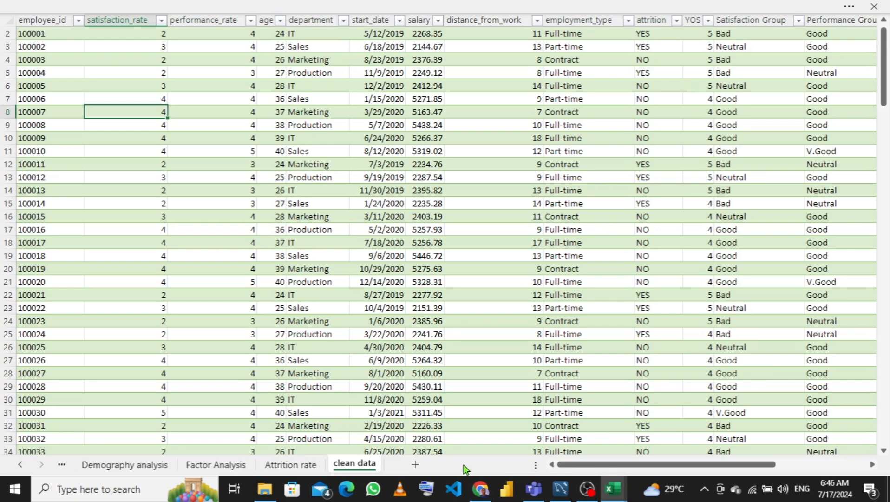
- Insert a PivotTable from the clean data table on a new worksheet, adding the data to the Data Model
click(214, 5)
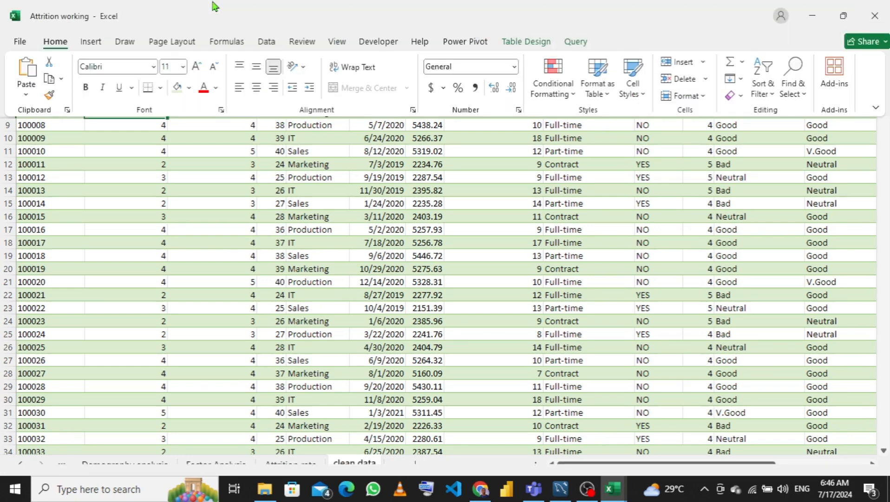
click(91, 41)
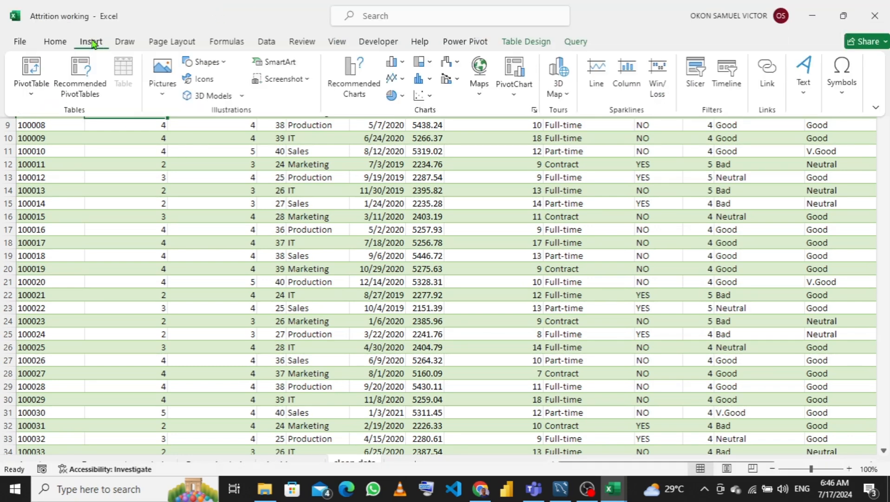
click(31, 95)
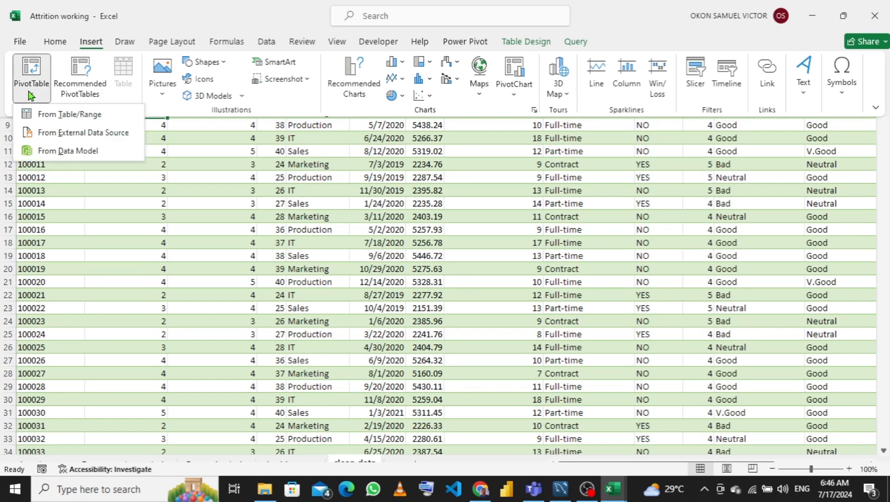
click(59, 118)
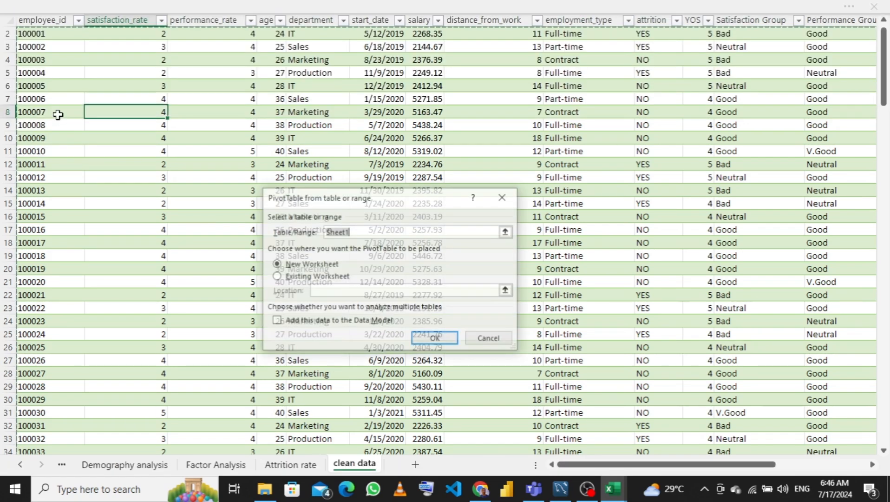
click(276, 321)
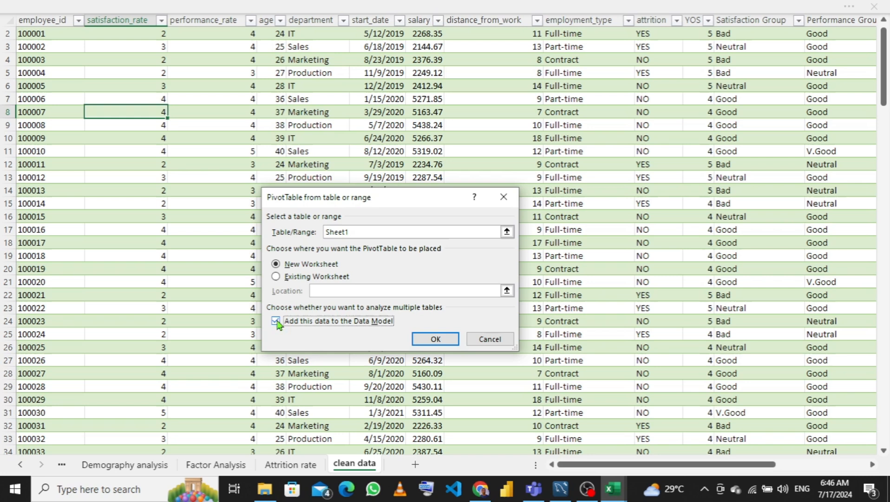
click(436, 338)
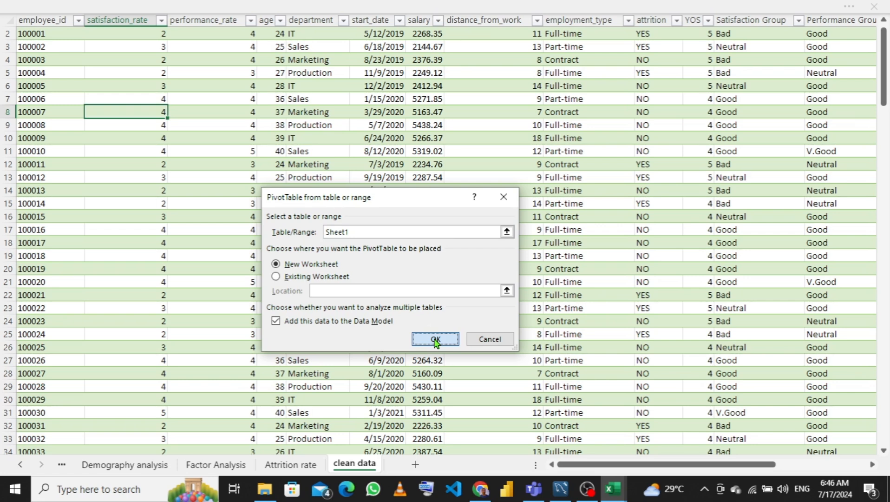
click(435, 340)
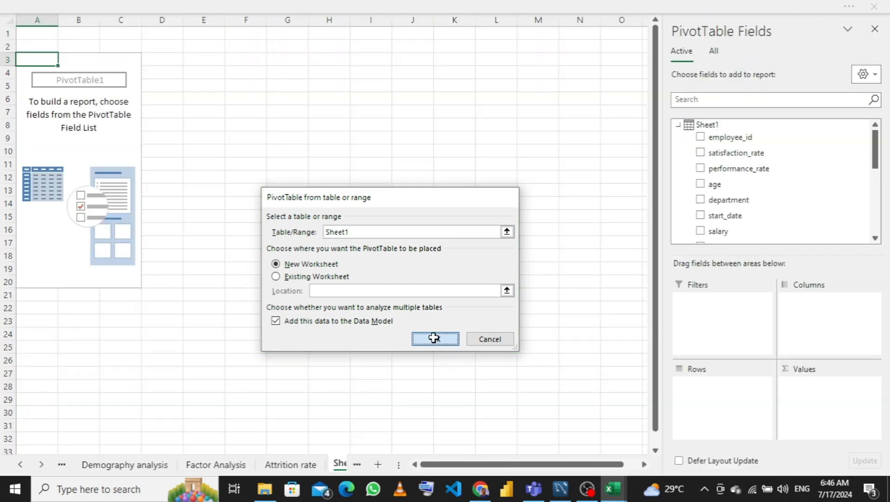
click(435, 336)
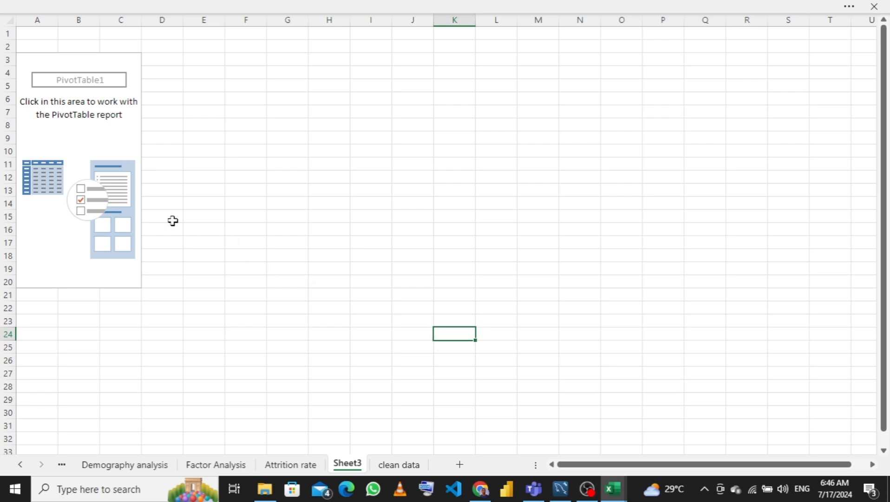
- Rename the new pivot sheet to "No of employee per level of ser"
double_click(346, 464)
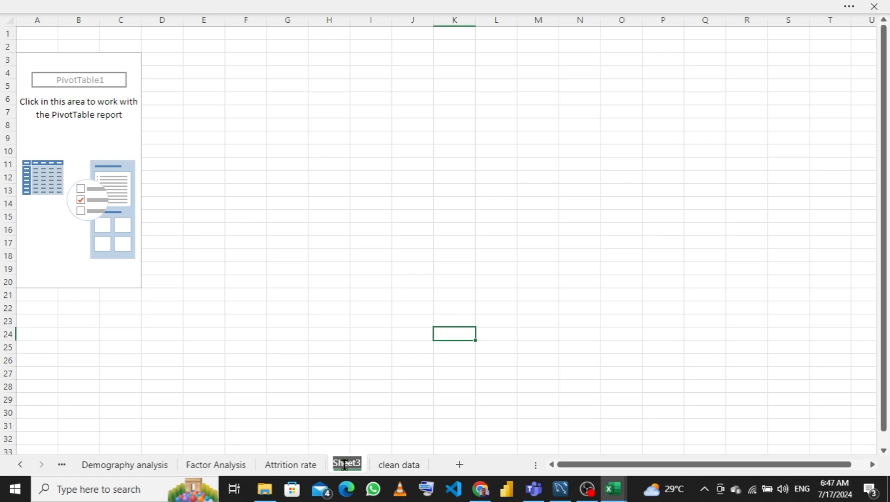
text(N)
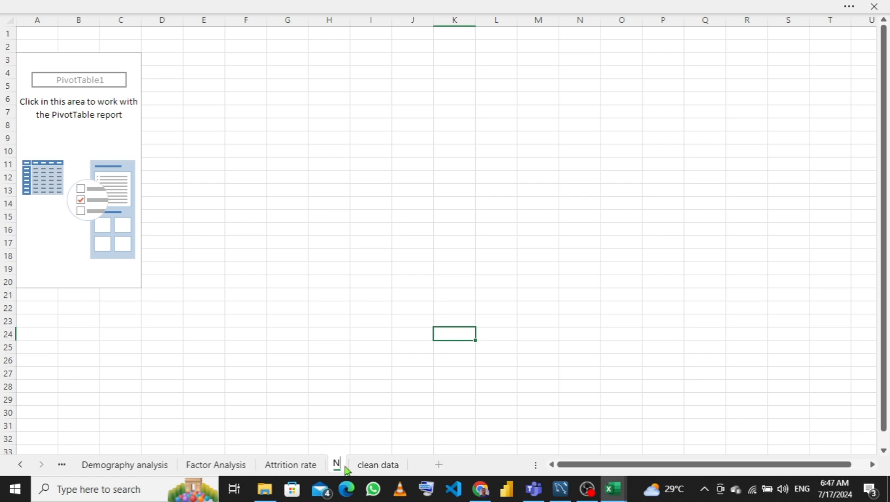
text(o o)
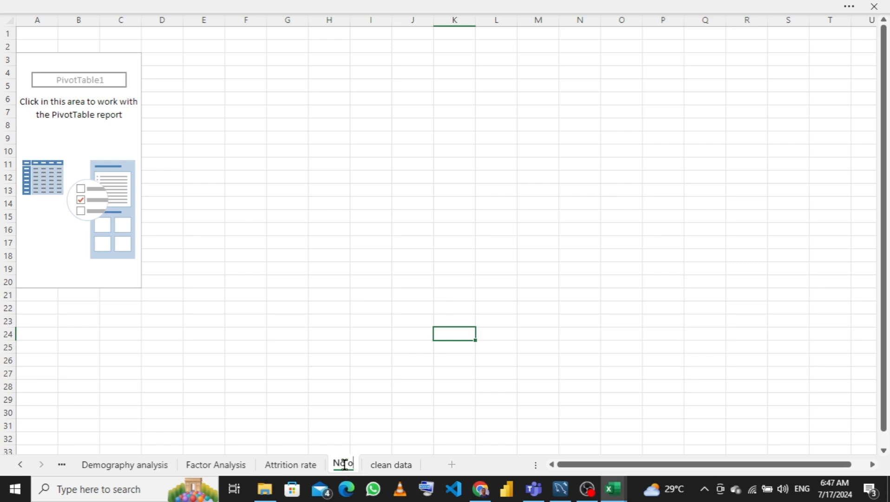
text(f em)
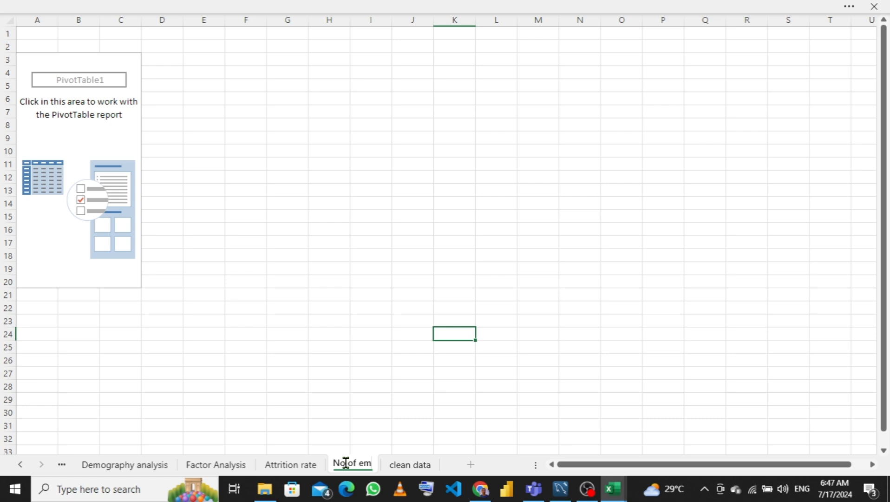
text(ploye)
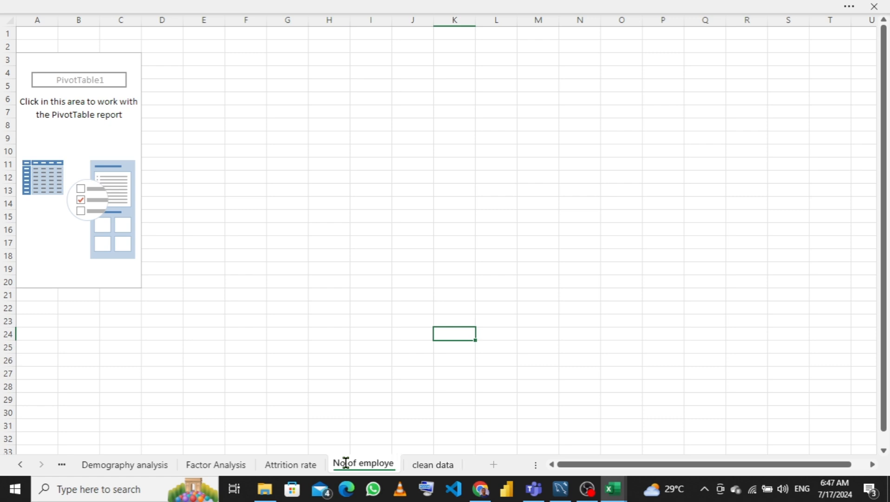
text(e per)
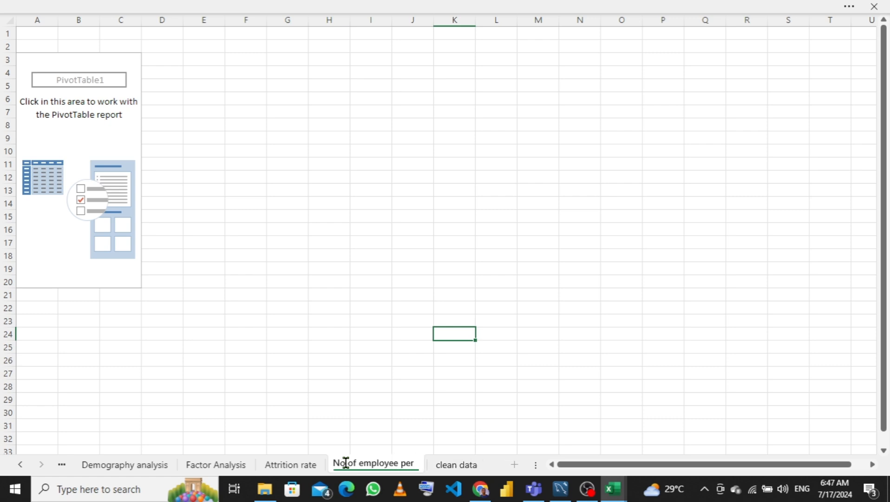
text( level)
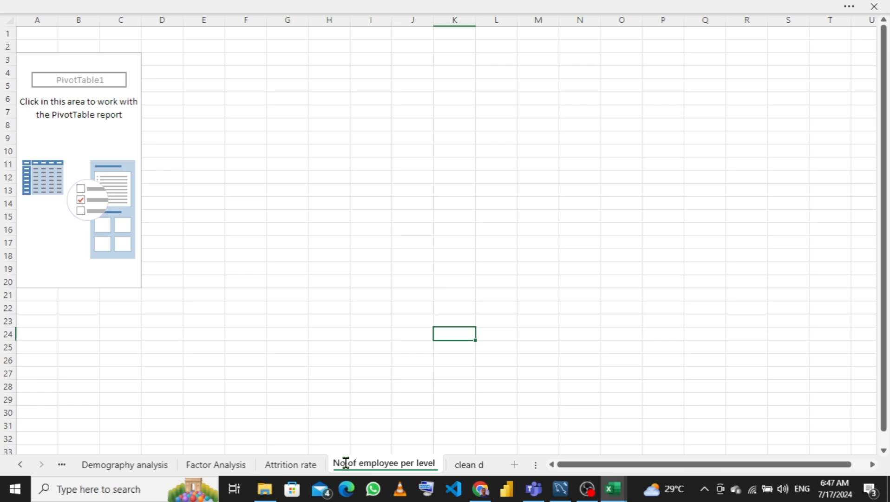
text( of ser)
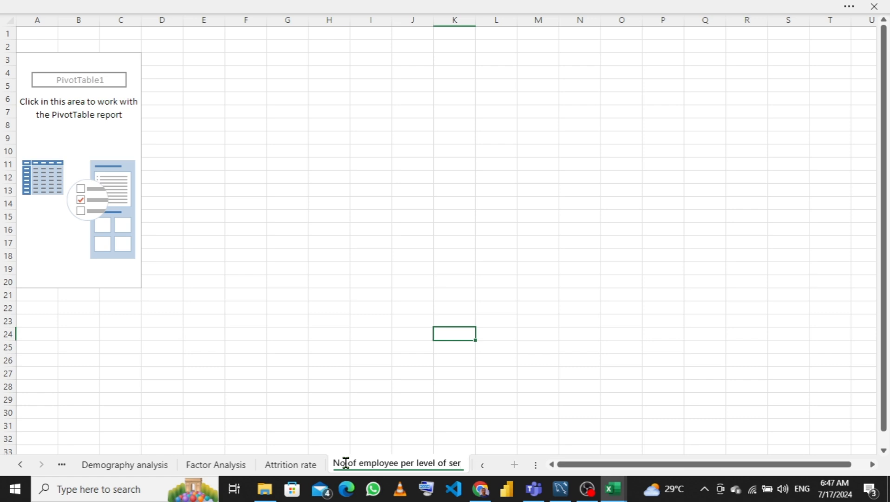
key(Return)
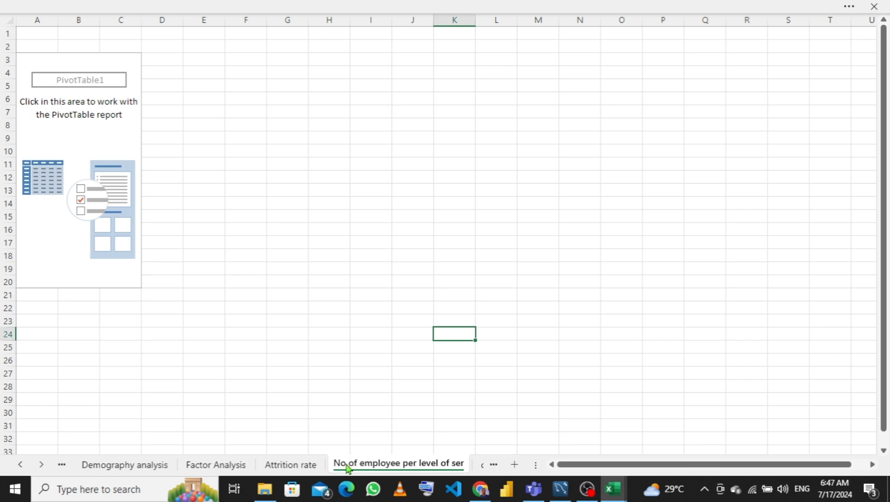
- Build the pivot table by counting employee_id in Values and placing Yos Group in Rows
click(63, 168)
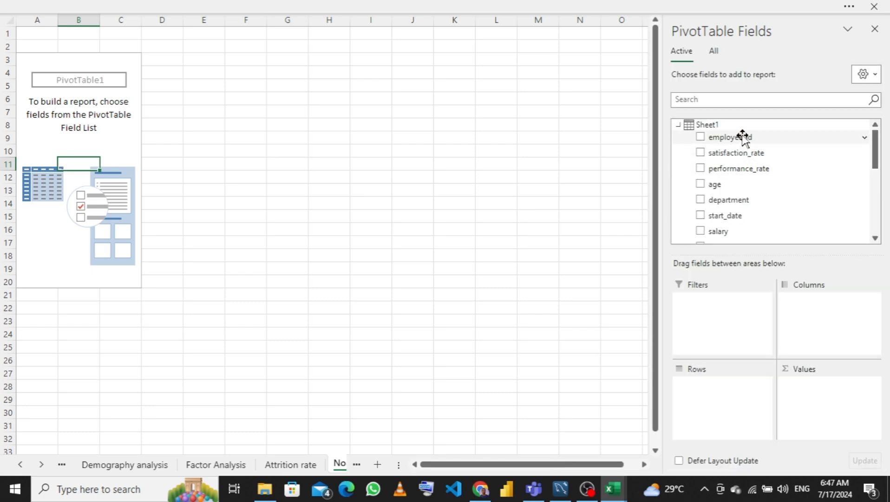
drag(742, 135, 827, 418)
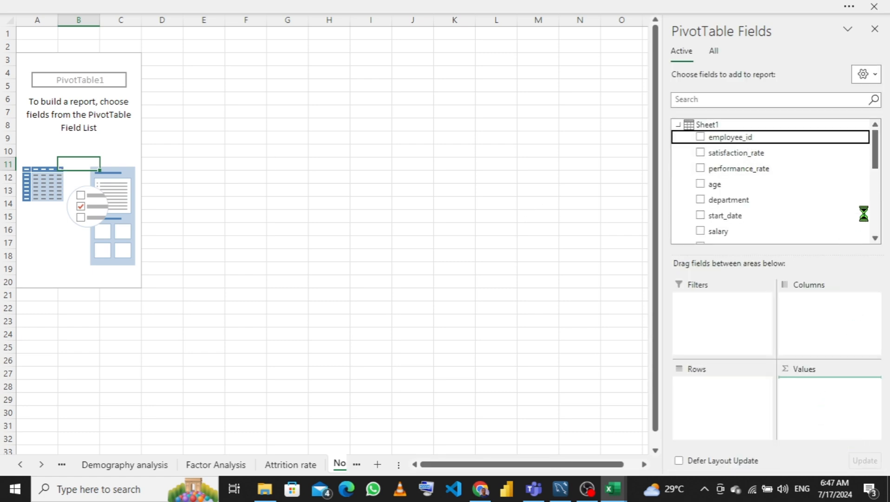
drag(876, 161, 878, 209)
drag(749, 221, 719, 412)
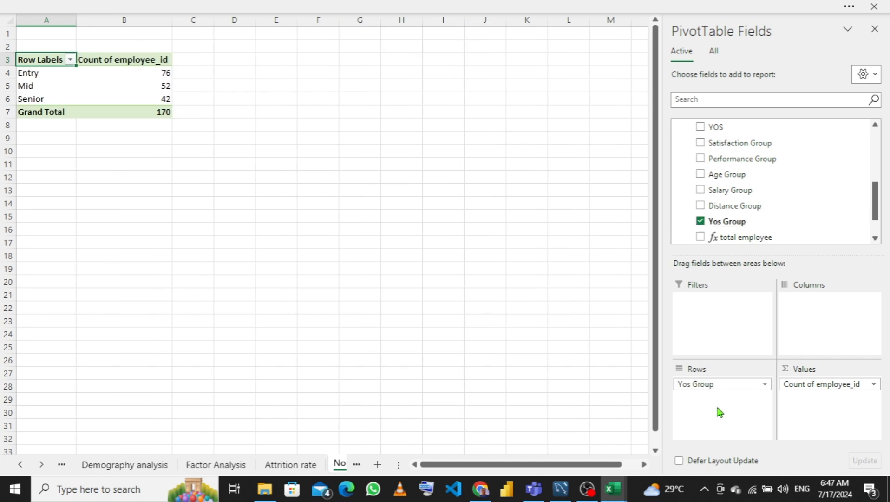
- Insert a clustered column PivotChart from the Yos Group pivot table
click(123, 87)
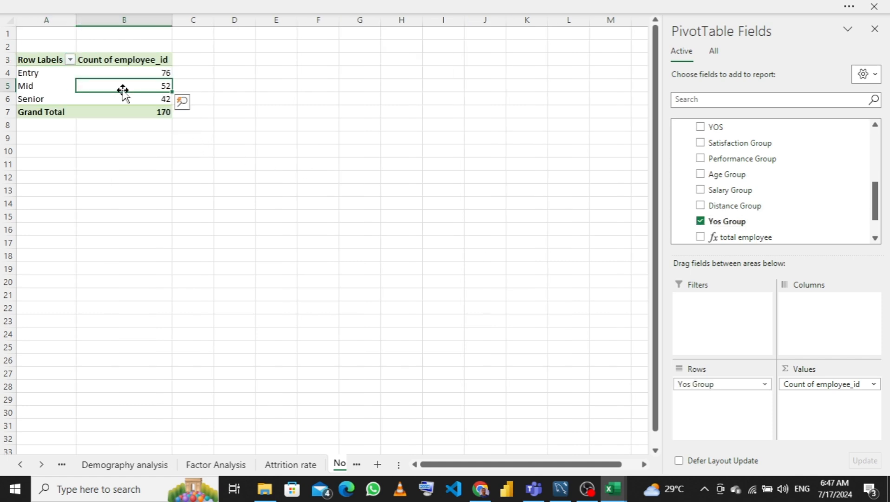
click(422, 6)
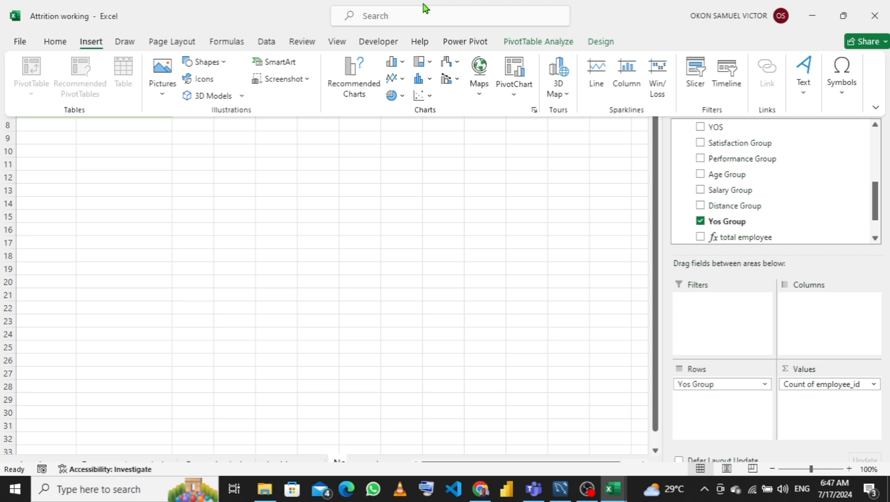
click(539, 42)
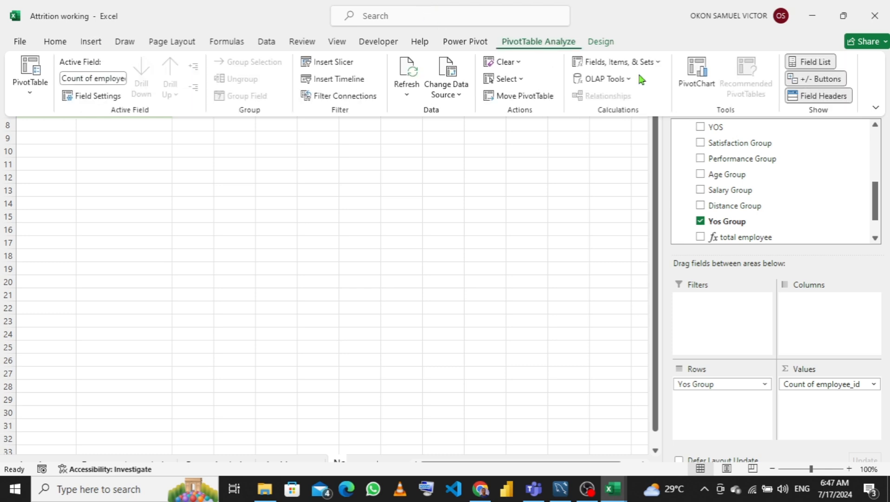
click(697, 76)
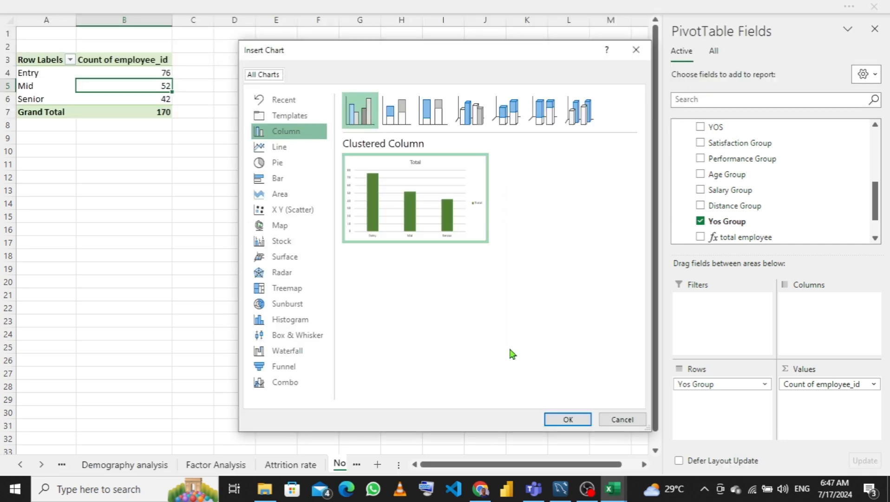
click(569, 419)
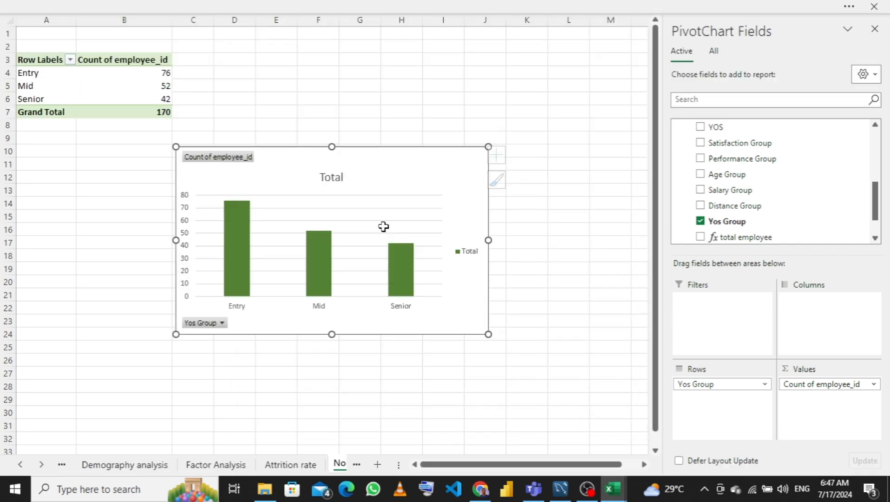
drag(425, 162, 446, 161)
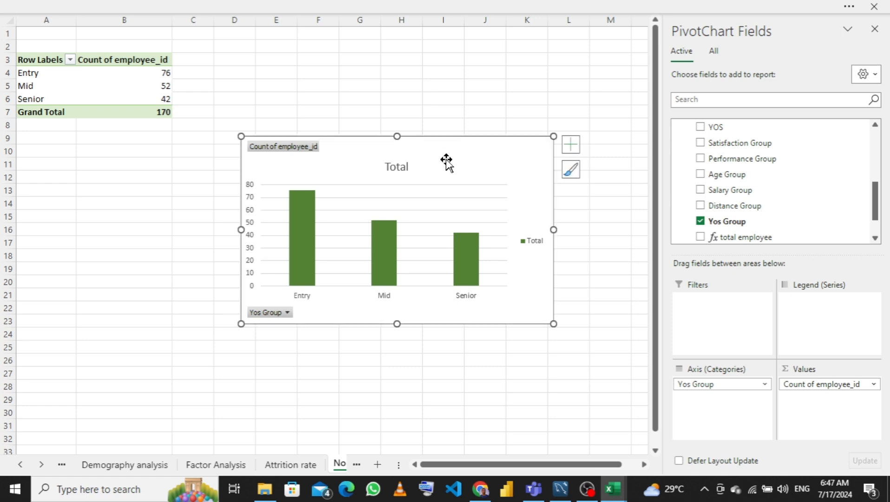
- Paste the column chart into the lower-left card on the Demography analysis dashboard sheet
click(235, 439)
click(140, 464)
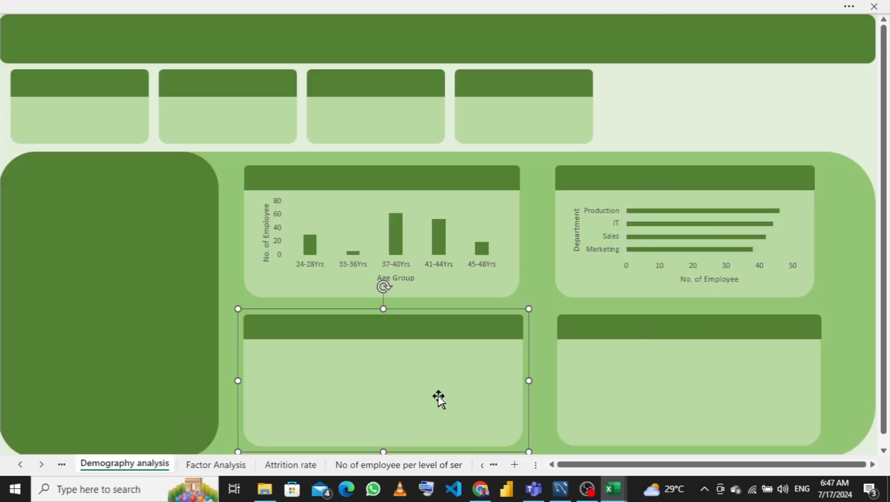
key(ctrl+v)
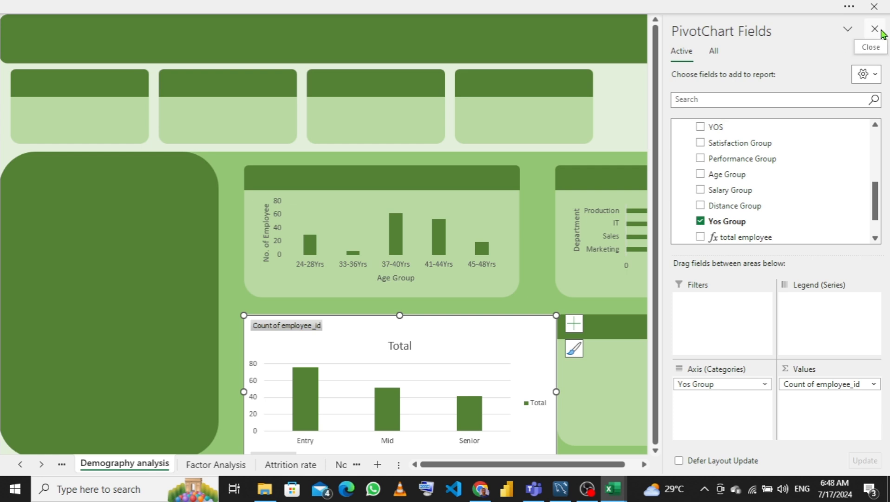
- Remove the pasted chart's title, legend and gridlines, and hide all its field buttons
click(875, 29)
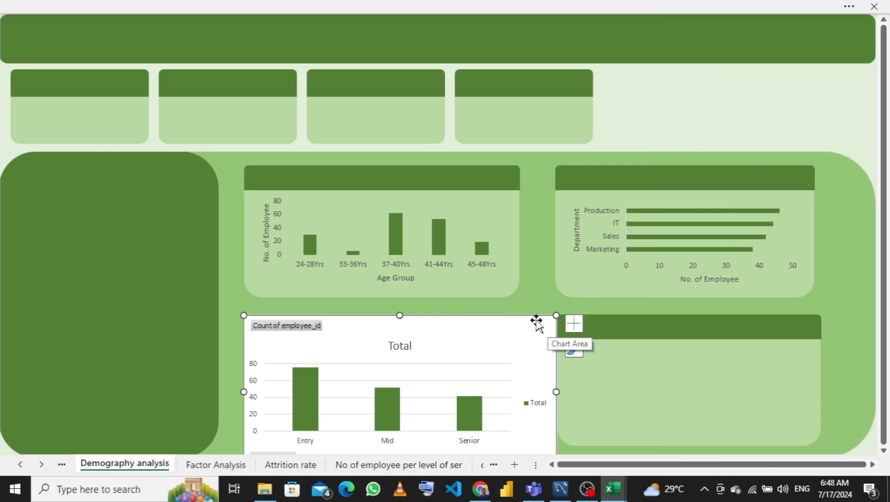
click(572, 325)
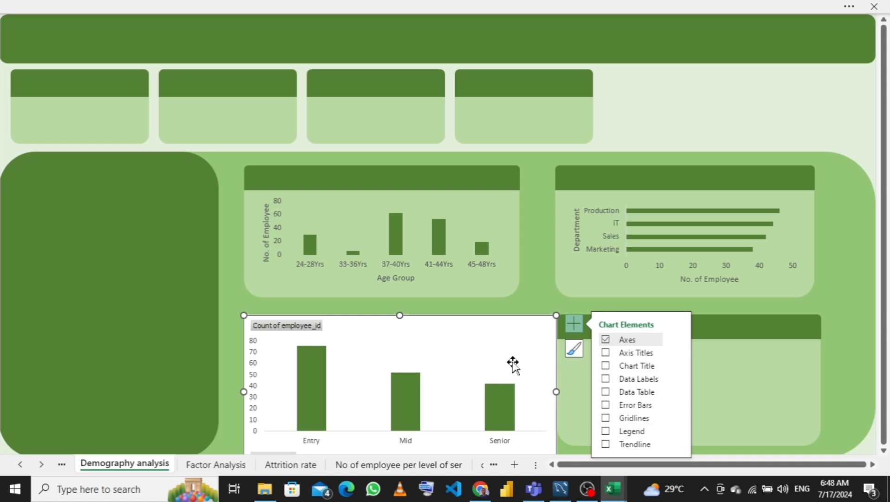
right_click(281, 328)
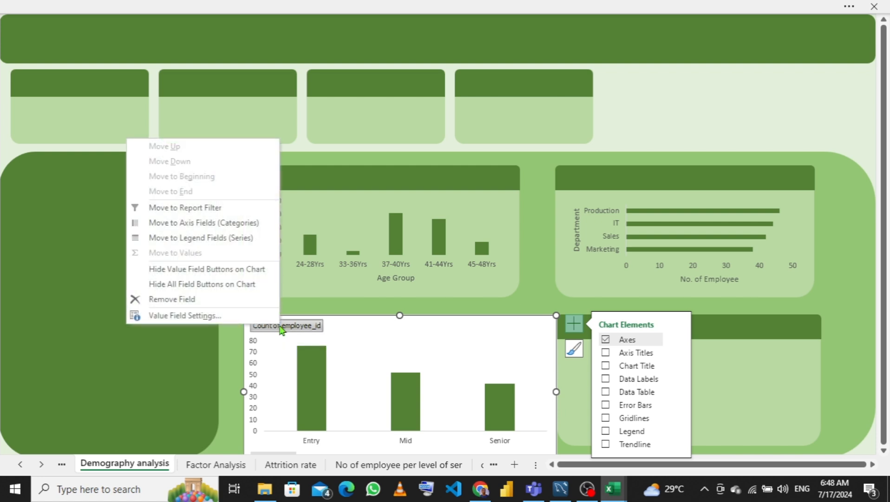
click(207, 284)
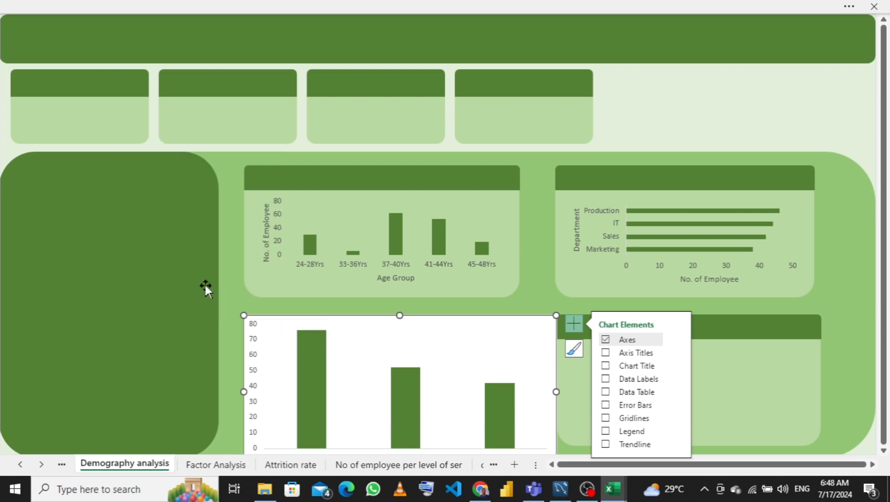
- Resize and reposition the chart so it fits inside the lower-left card below its header bar
drag(398, 317, 398, 336)
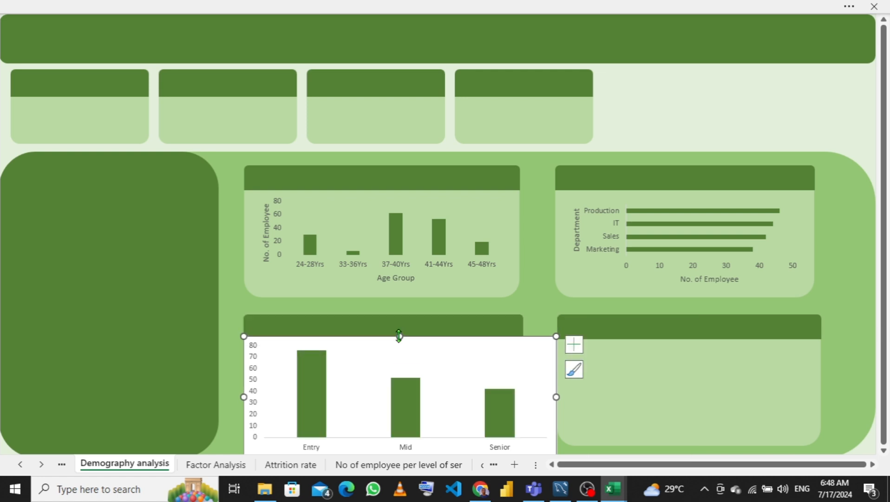
drag(514, 388, 515, 387)
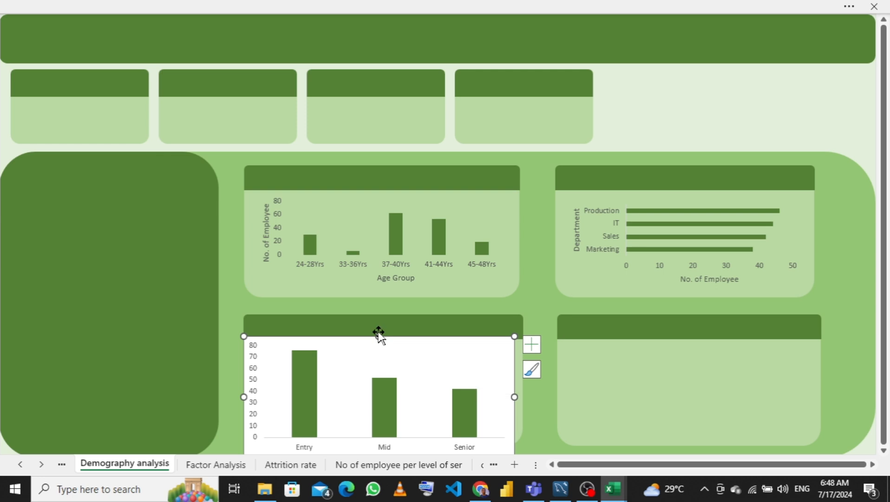
drag(378, 336, 378, 345)
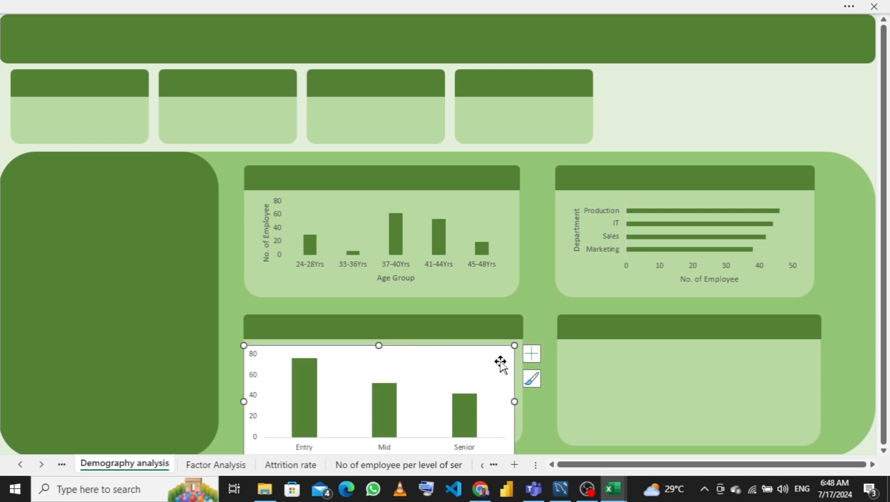
click(501, 355)
drag(502, 353, 504, 347)
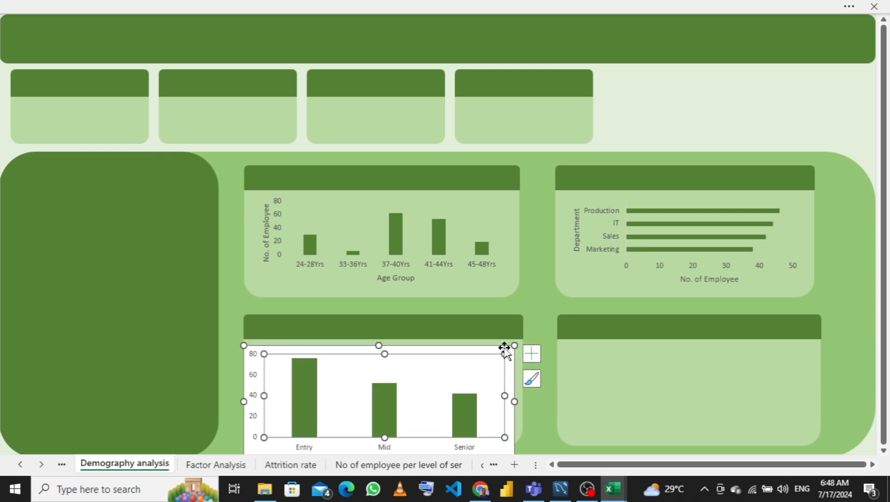
key(ctrl+z)
click(505, 349)
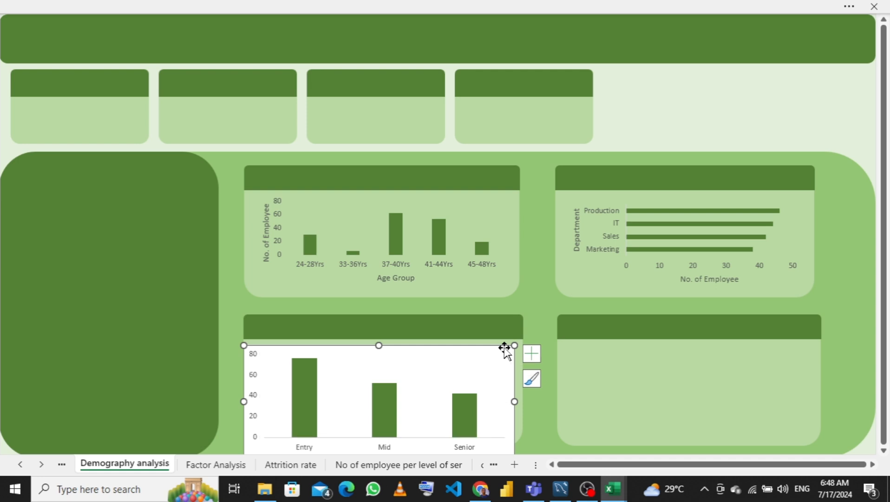
double_click(507, 344)
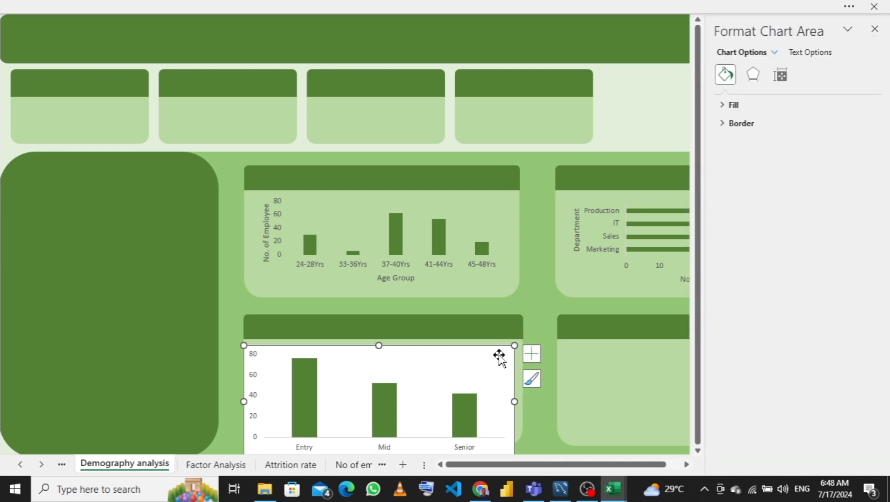
drag(505, 350, 512, 340)
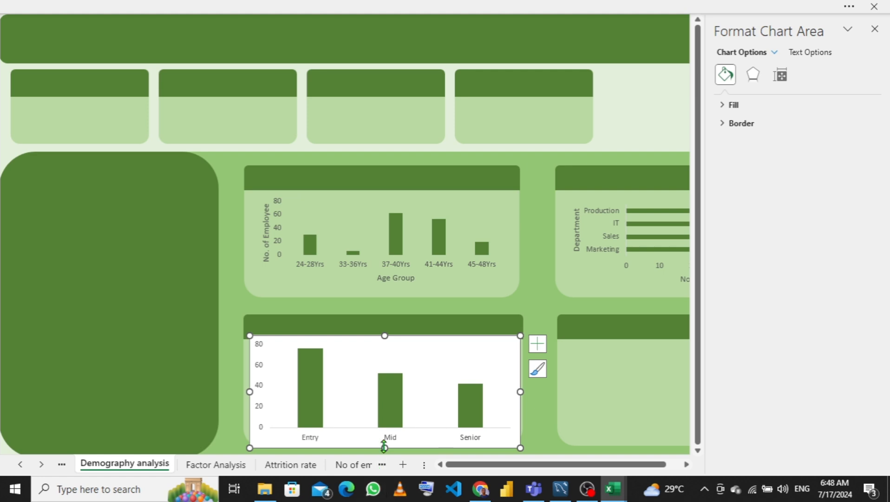
drag(384, 447, 384, 439)
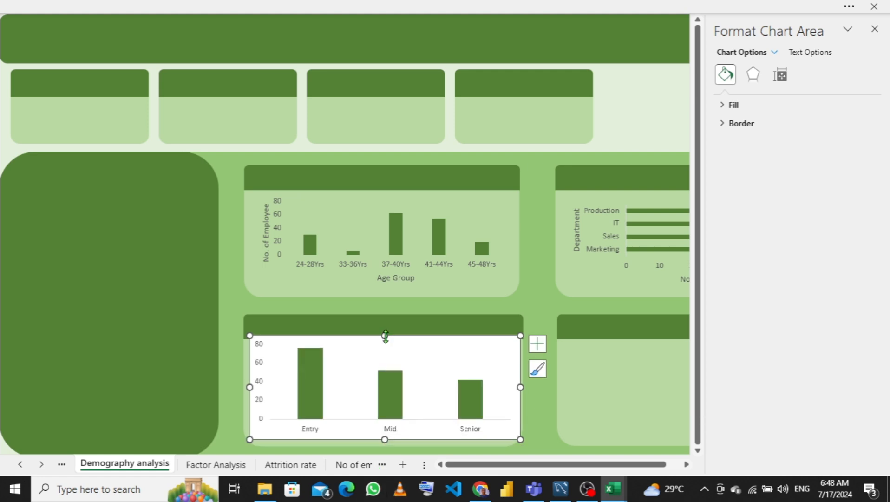
click(384, 348)
drag(384, 348, 383, 342)
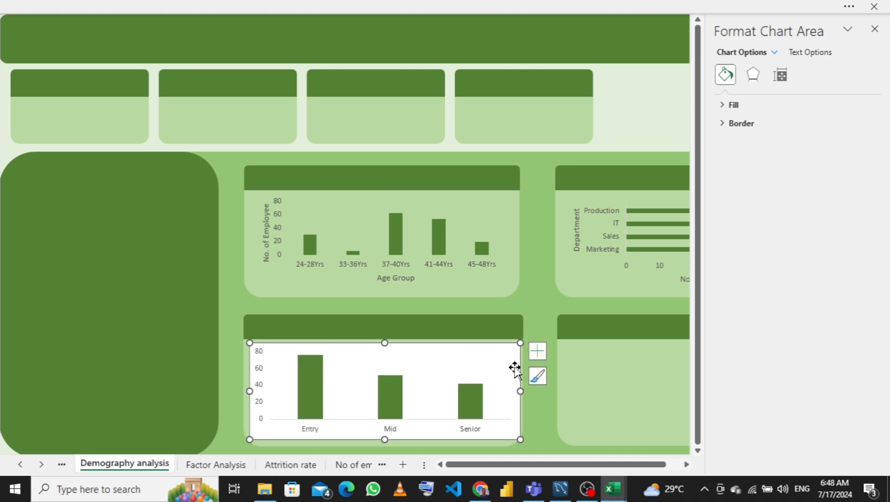
drag(514, 388, 512, 389)
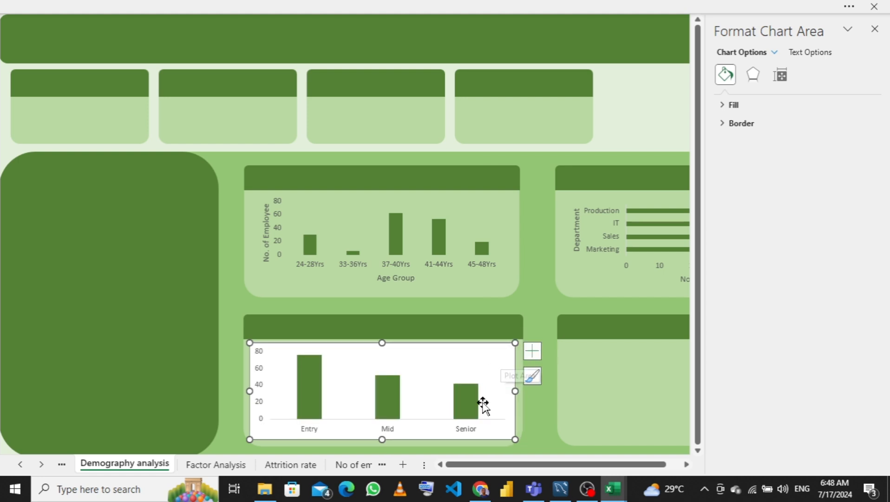
- Set the lower-left chart's area to no fill and no outline so it blends into the card
right_click(508, 354)
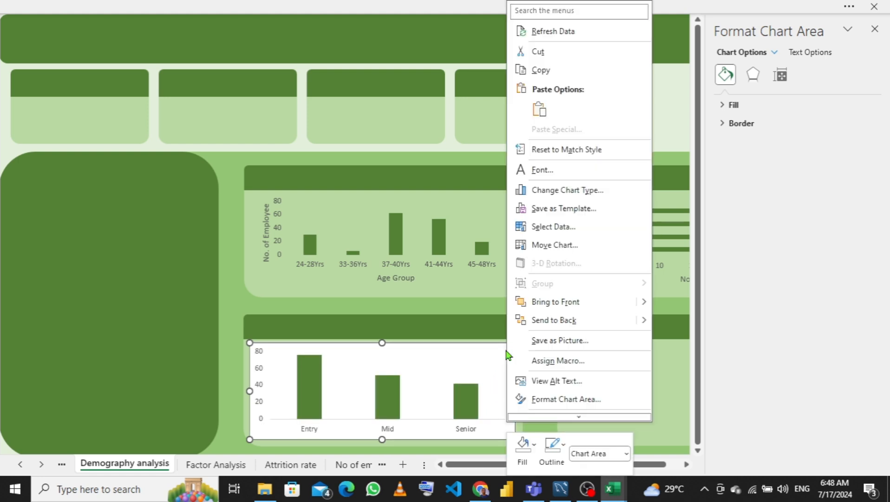
click(535, 458)
click(537, 460)
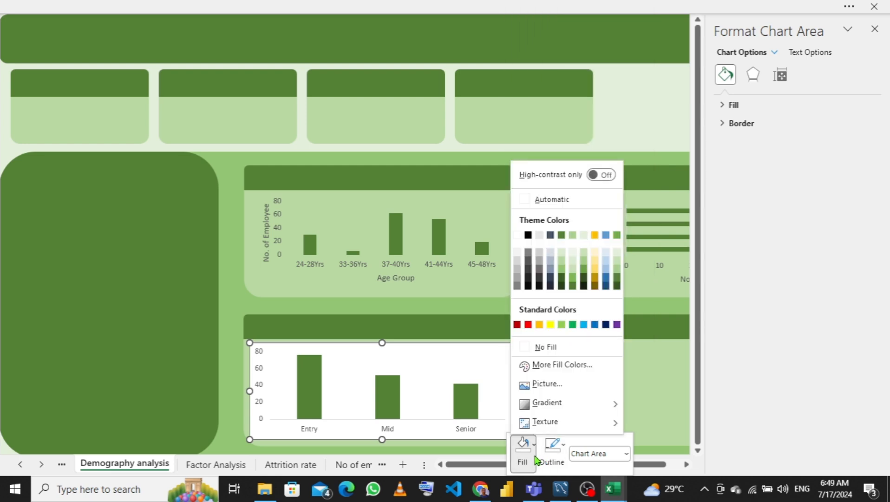
click(538, 351)
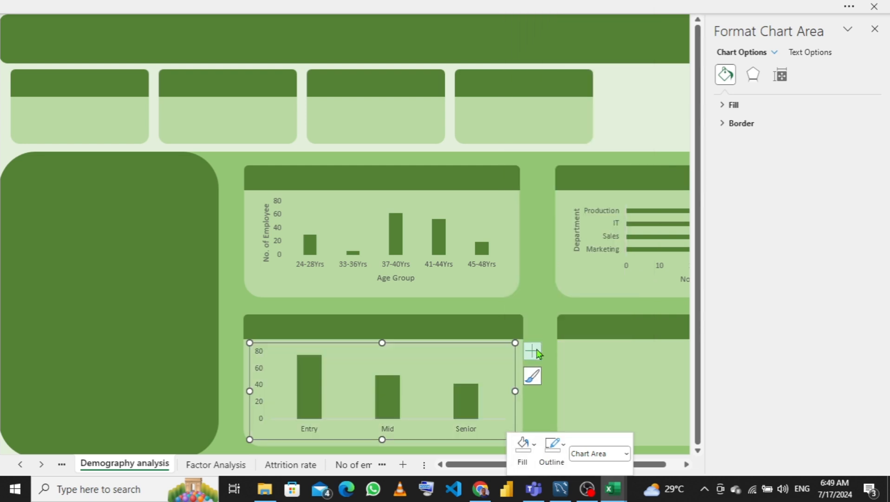
click(552, 446)
click(556, 325)
- Select the chart's horizontal category axis and set its outline to none
click(390, 435)
right_click(390, 434)
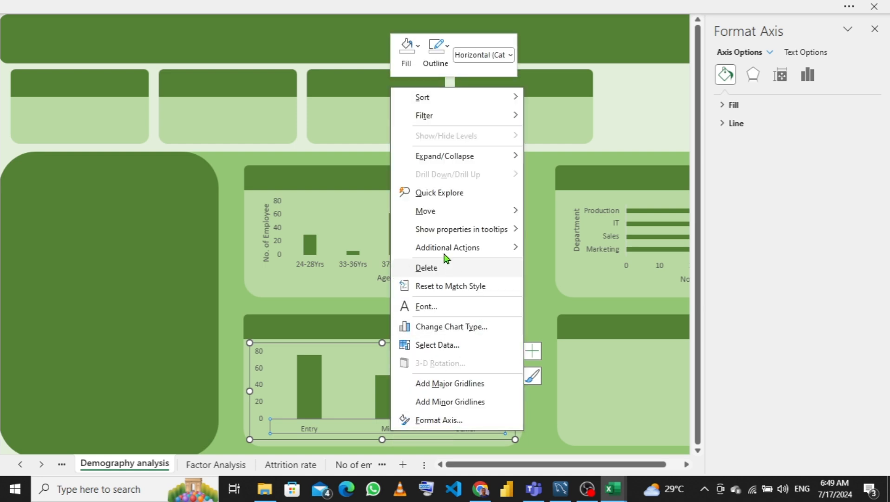
click(442, 72)
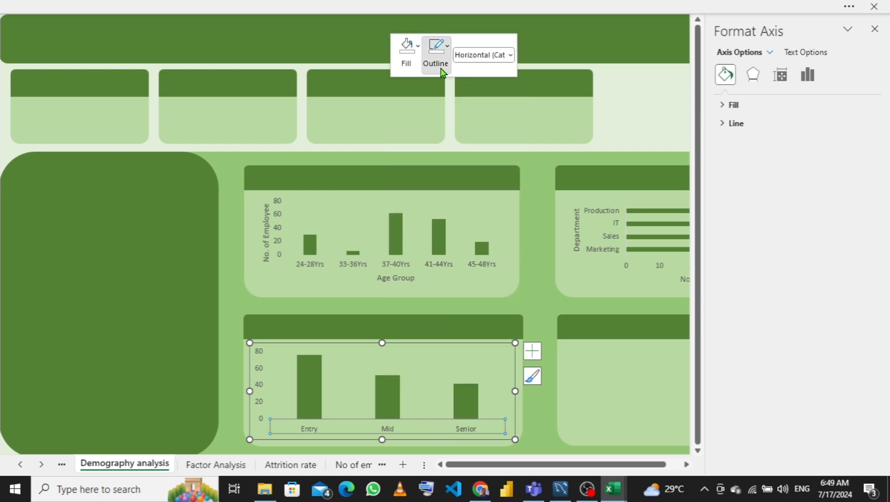
click(442, 72)
click(444, 263)
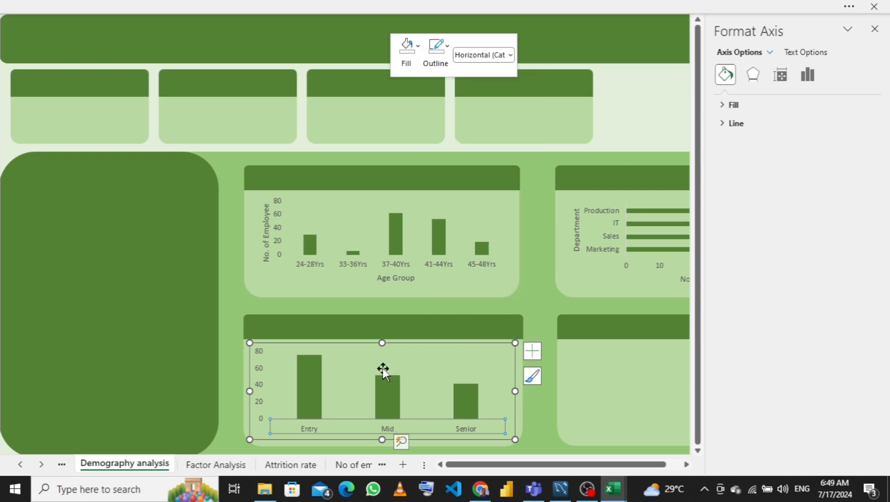
- Add axis titles to the chart and rename the horizontal axis title to Level of Service
click(538, 355)
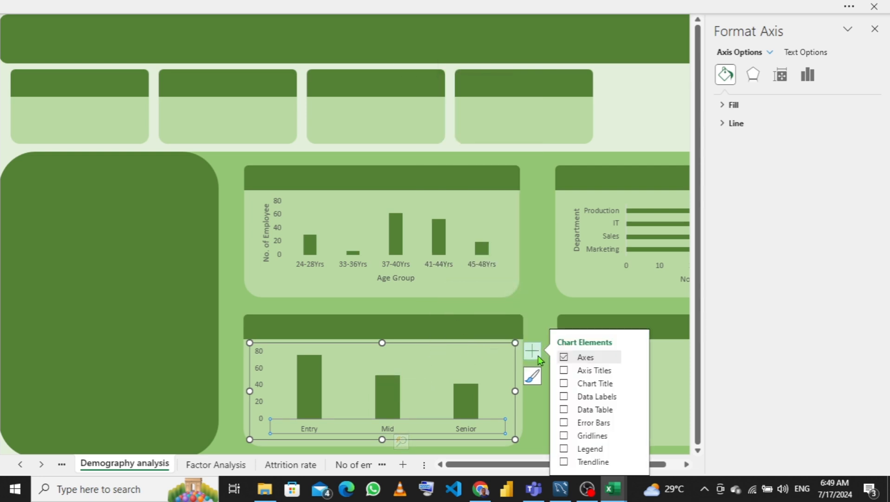
click(564, 371)
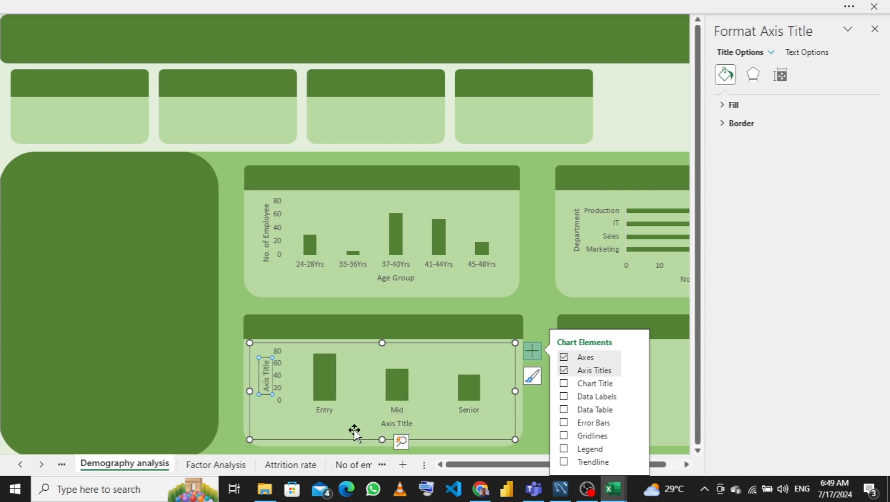
click(397, 423)
click(403, 422)
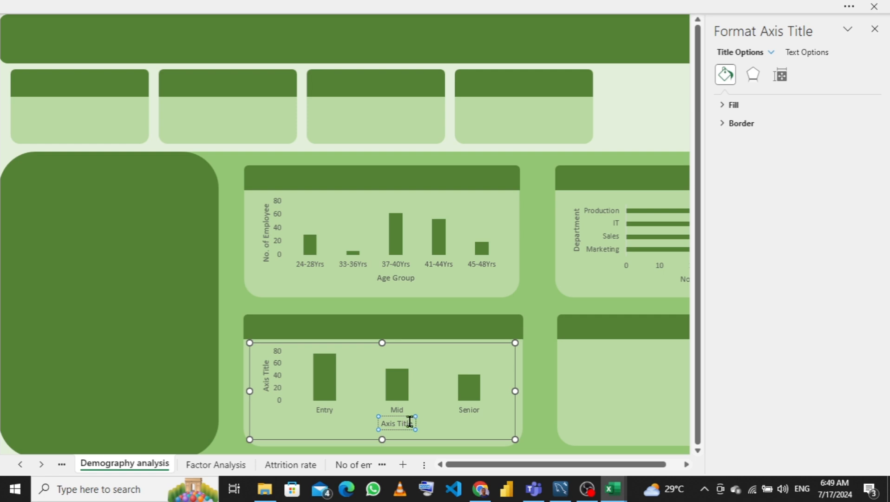
triple_click(409, 422)
text(LE)
key(BackSpace)
text(ev)
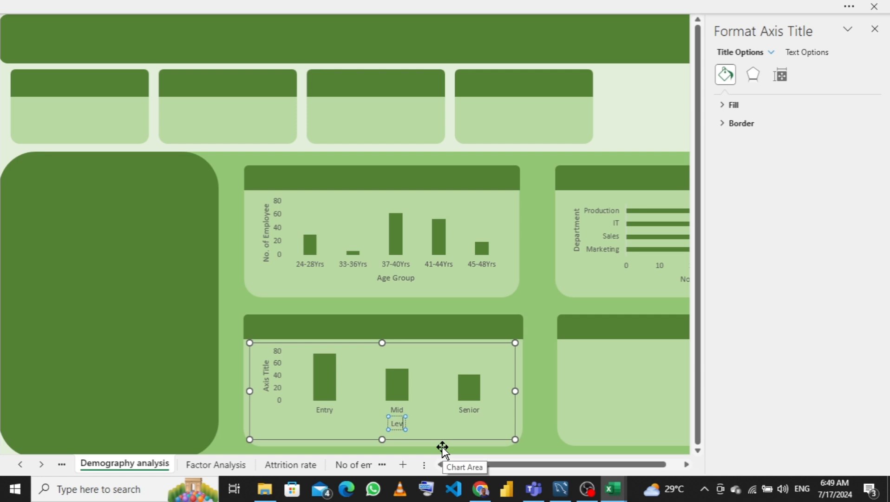
text(el of Sr)
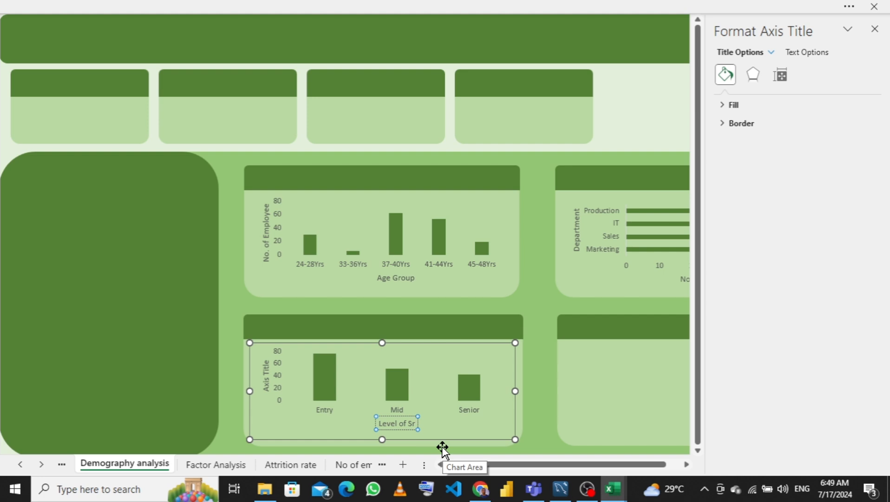
key(BackSpace)
text(ervice)
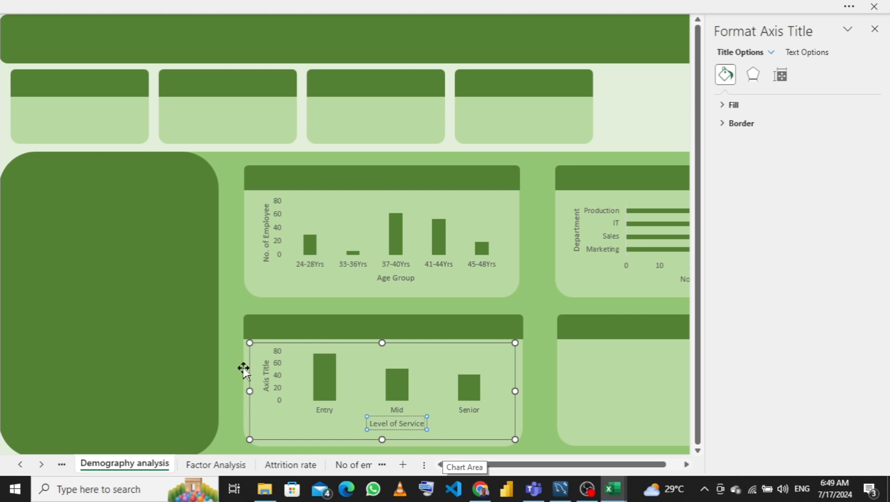
- Rename the vertical axis title to No. of Service
click(263, 373)
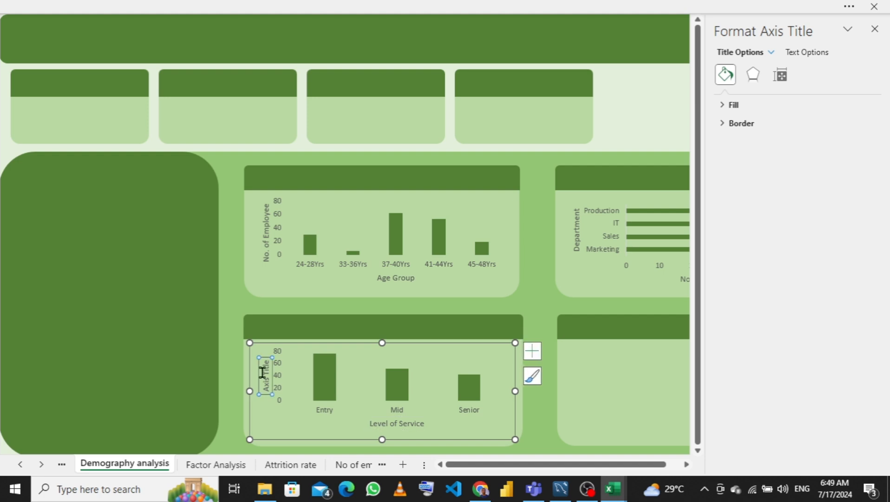
click(268, 372)
triple_click(268, 372)
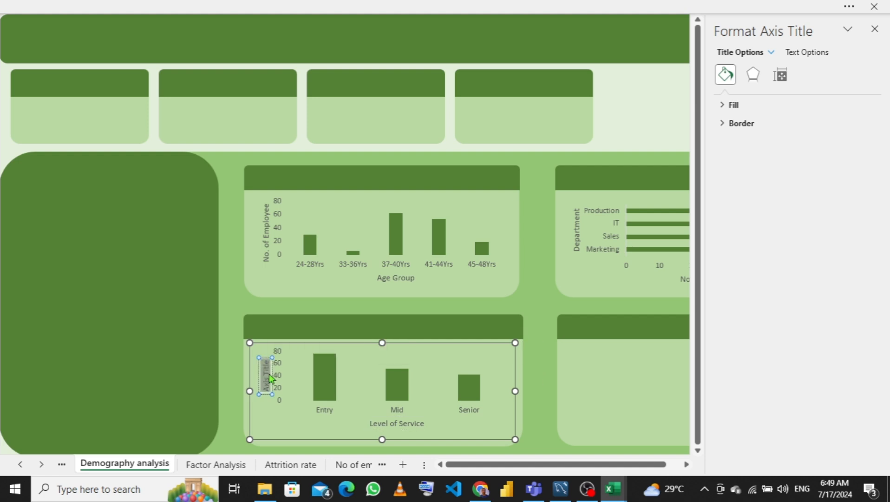
key(BackSpace)
text(No)
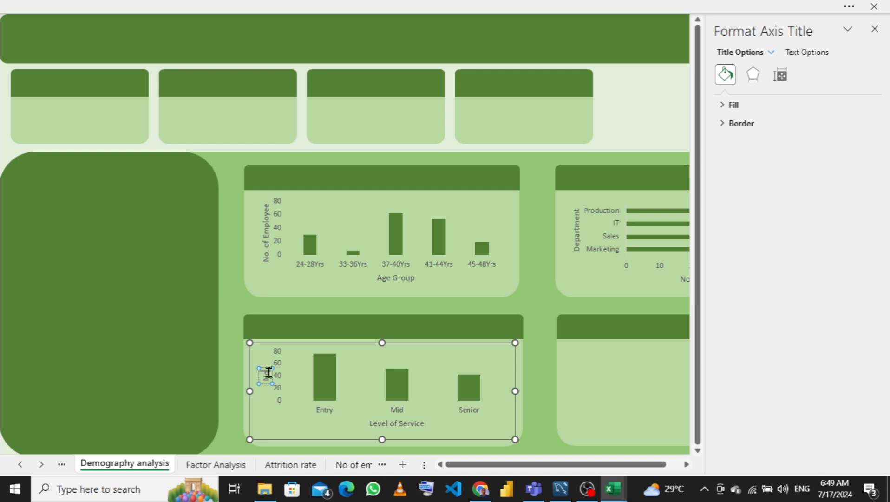
text(. of Service)
- Copy the employment type PivotChart from its sheet and paste it into the lower-right card on the Demography analysis sheet
click(582, 369)
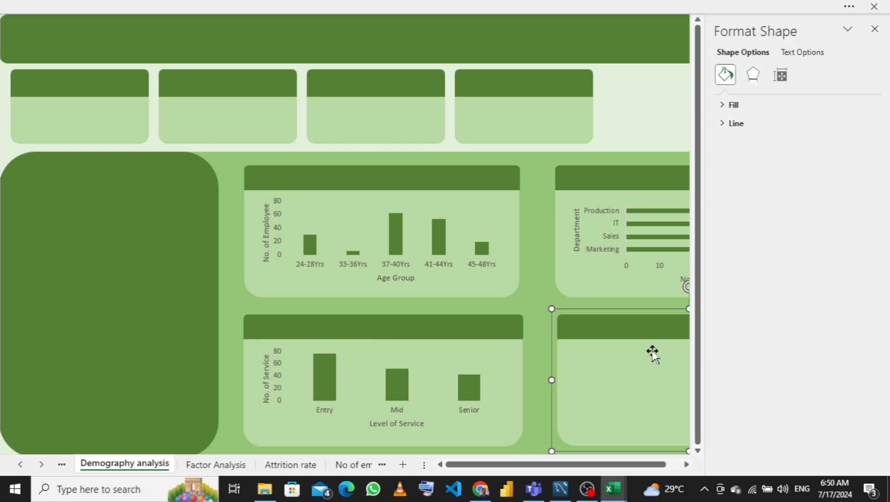
click(875, 29)
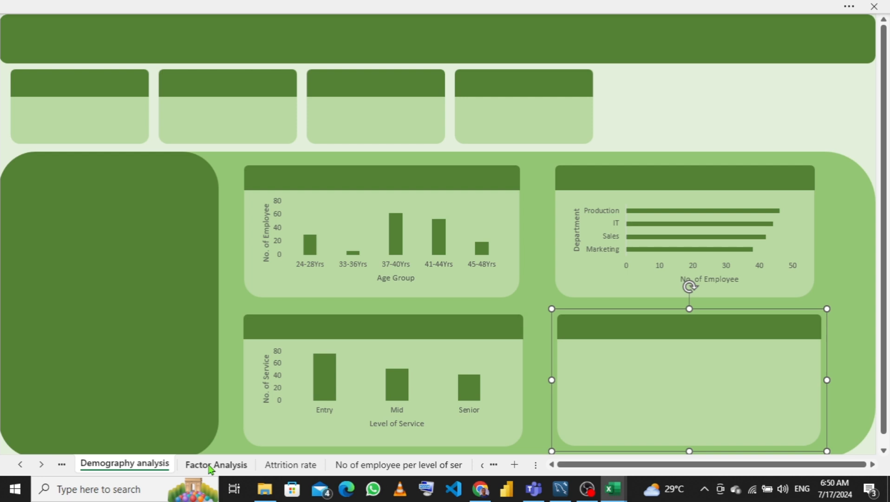
mouse_move(613, 496)
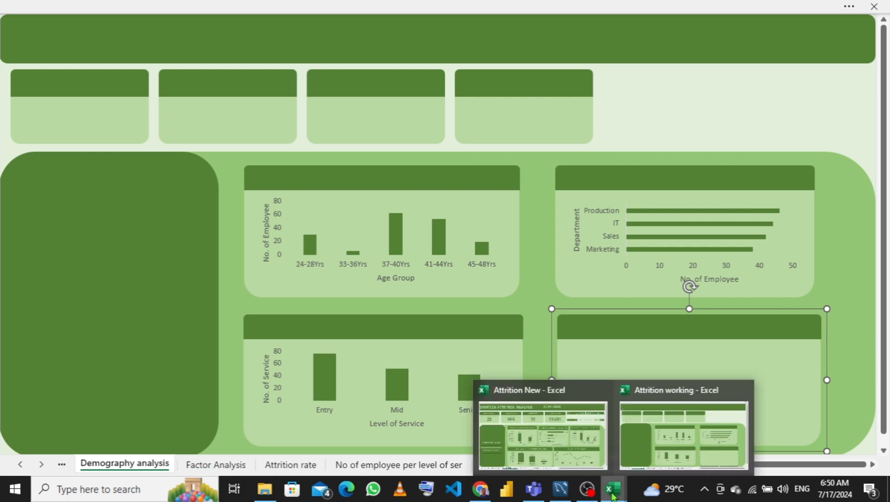
mouse_move(572, 428)
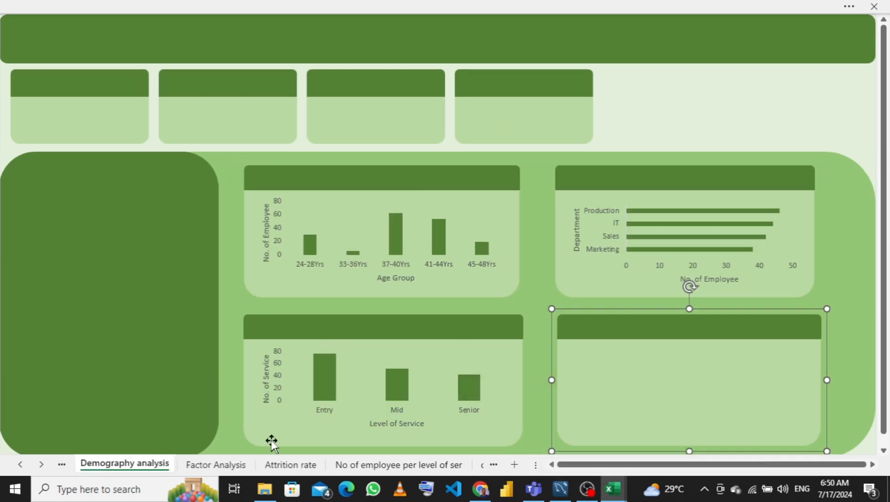
click(63, 464)
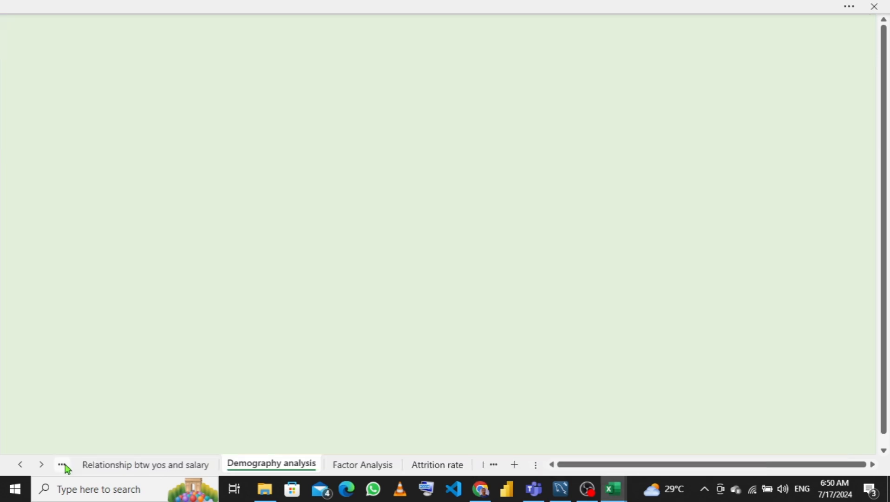
click(62, 464)
click(63, 464)
click(62, 464)
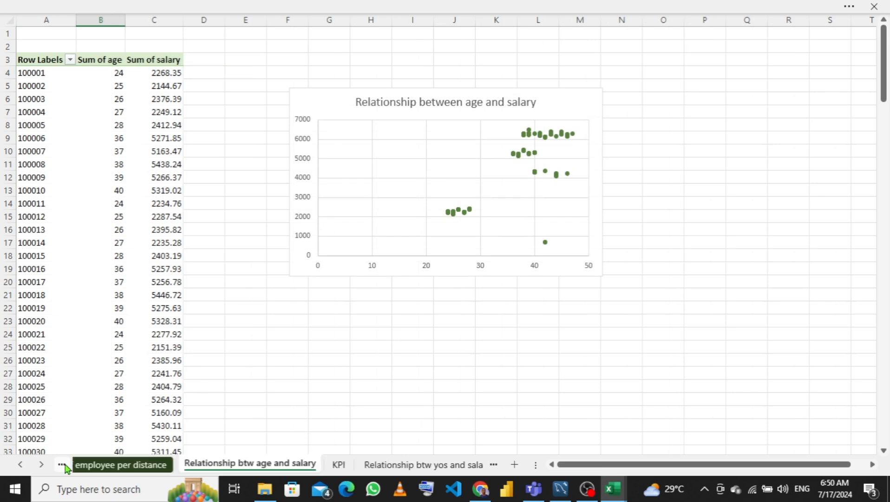
click(62, 464)
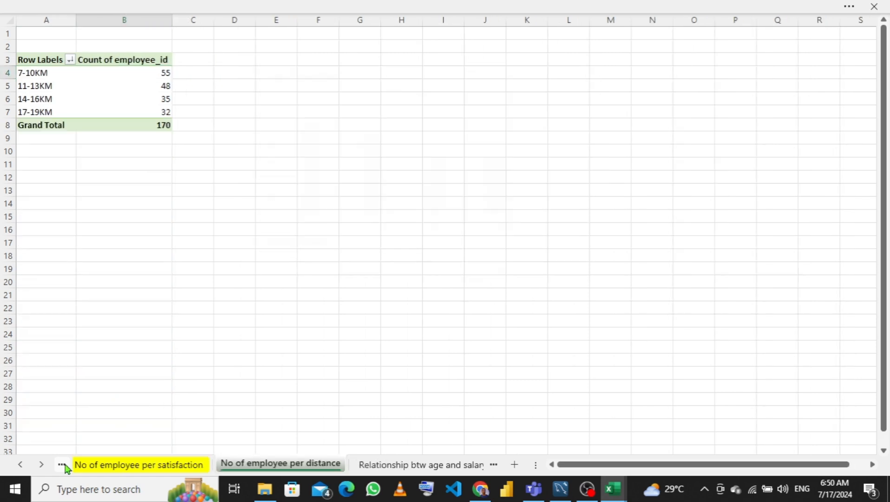
click(63, 464)
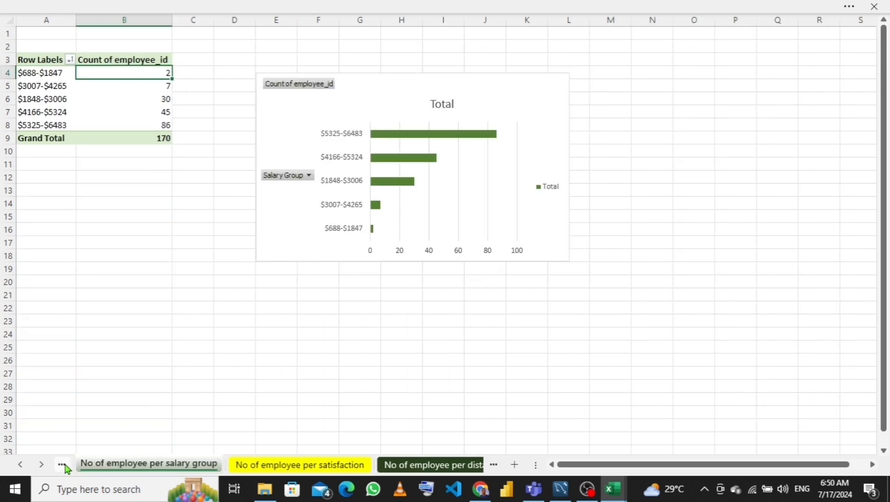
click(62, 464)
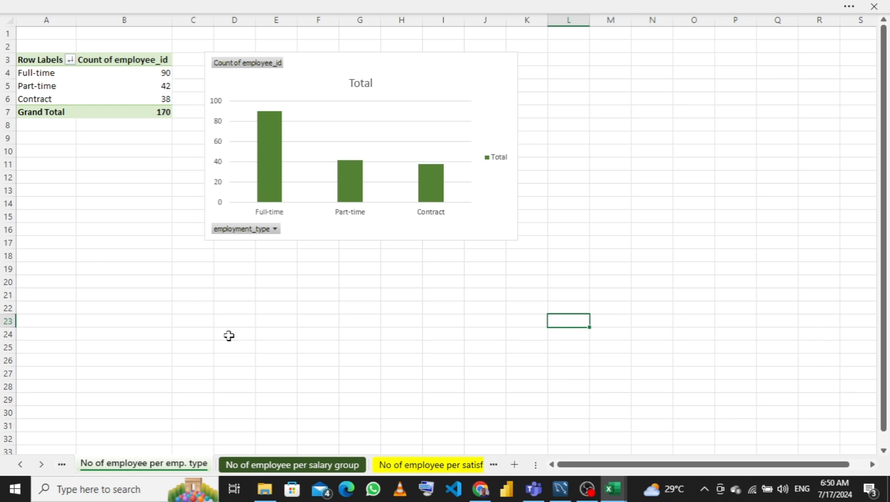
click(441, 232)
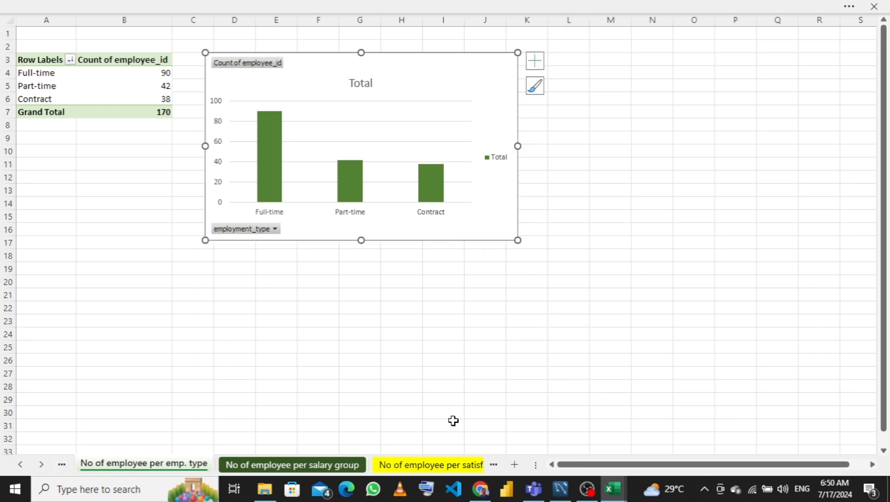
click(493, 464)
click(494, 464)
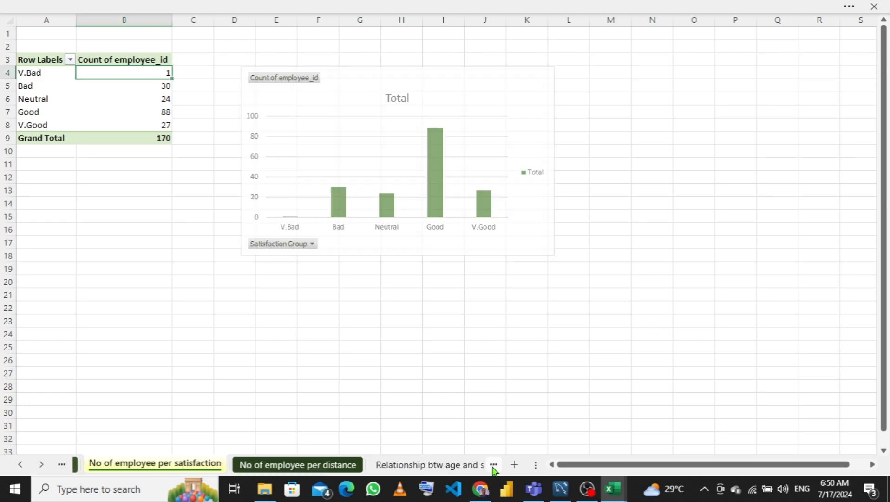
click(493, 464)
click(493, 464)
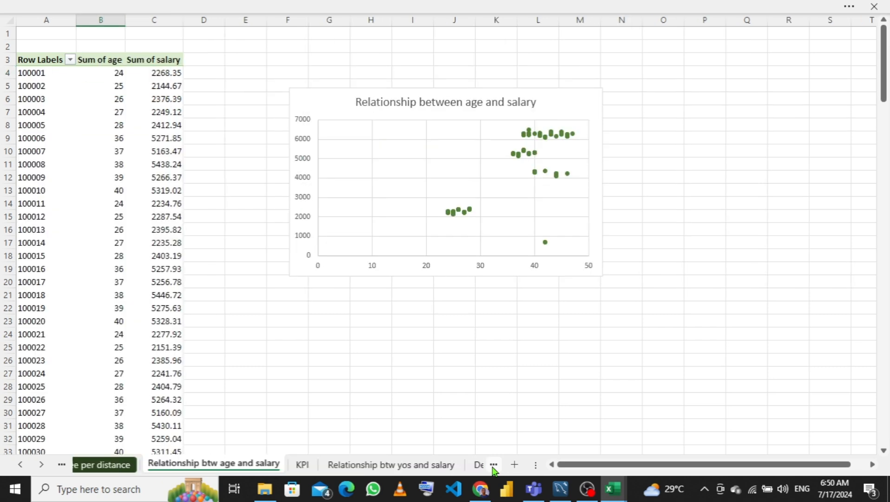
click(493, 464)
click(493, 464)
click(493, 464)
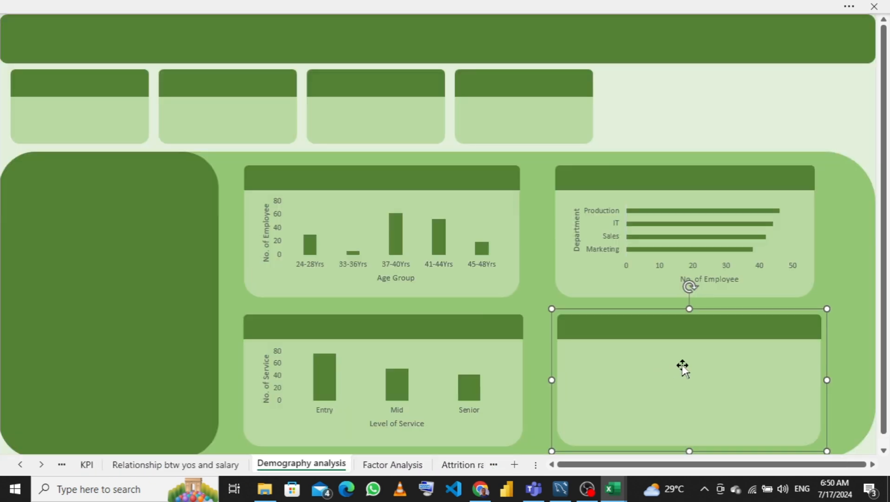
key(ctrl+v)
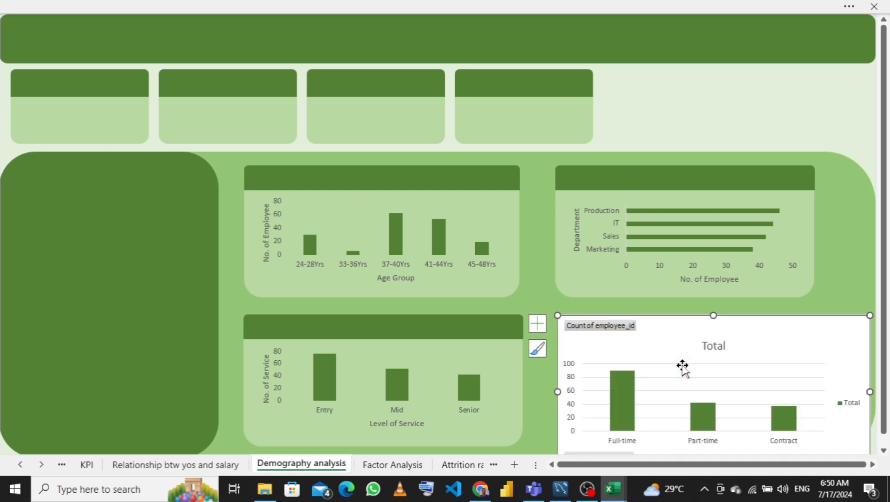
- Hide all field buttons on the pasted employment type chart
right_click(608, 330)
click(541, 286)
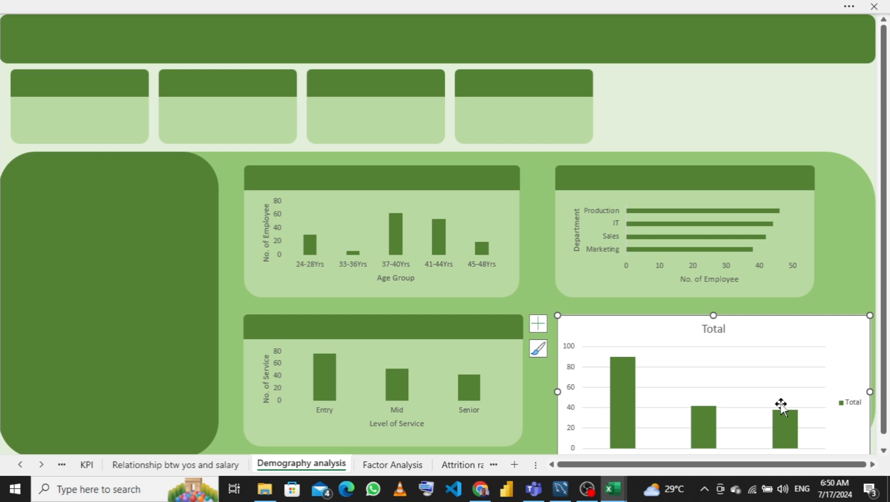
- Remove the chart title, gridlines and legend from the employment type chart and add axis titles
click(538, 324)
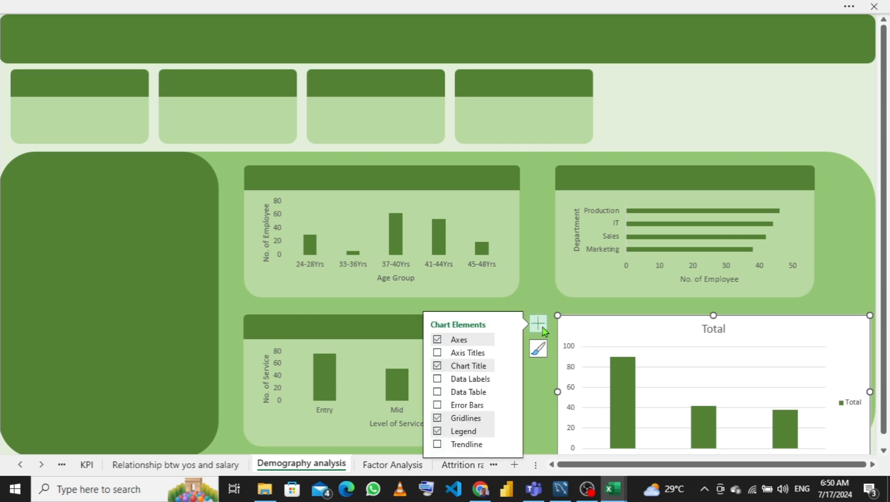
click(438, 366)
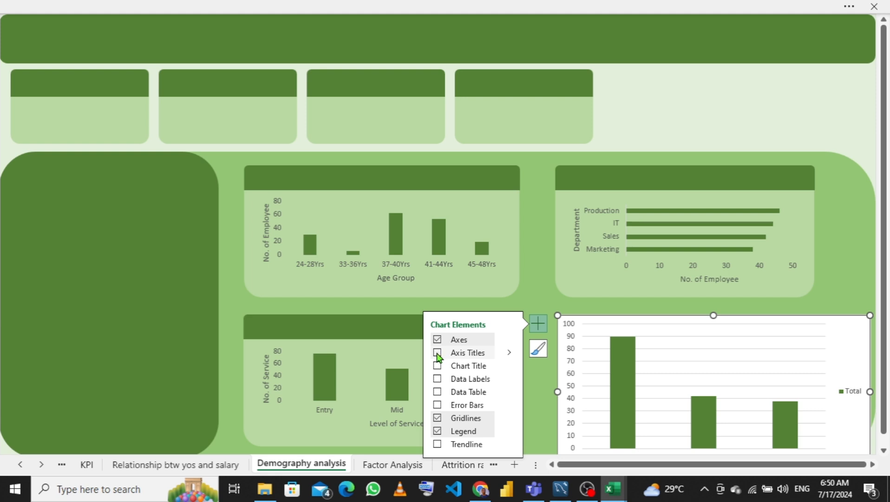
click(437, 354)
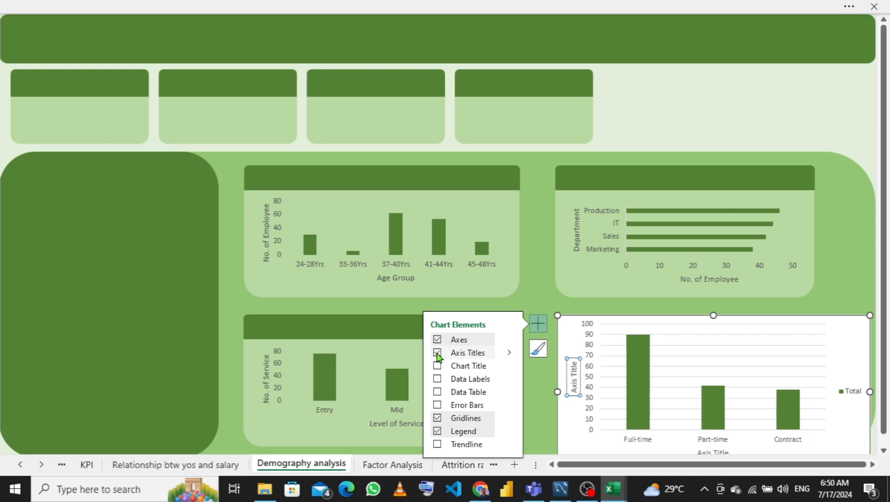
click(438, 419)
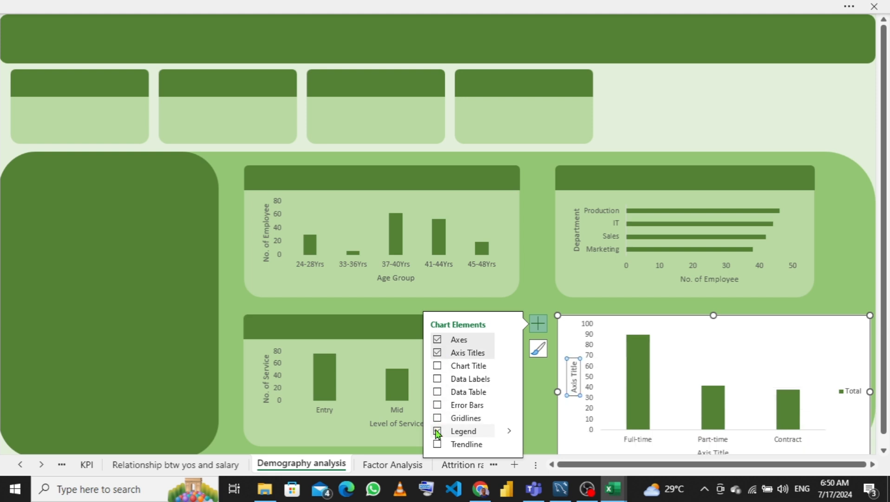
click(438, 432)
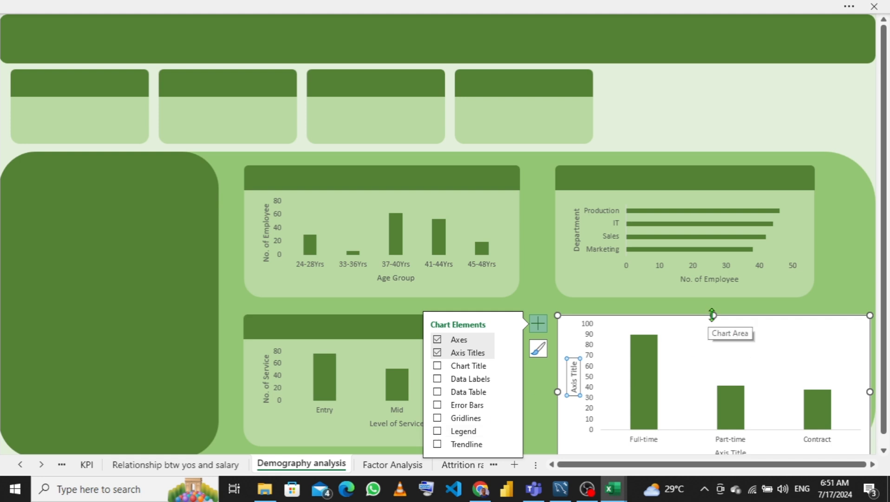
- Resize and reposition the employment type chart and its plot area to fit inside the lower-right card
drag(711, 315, 713, 345)
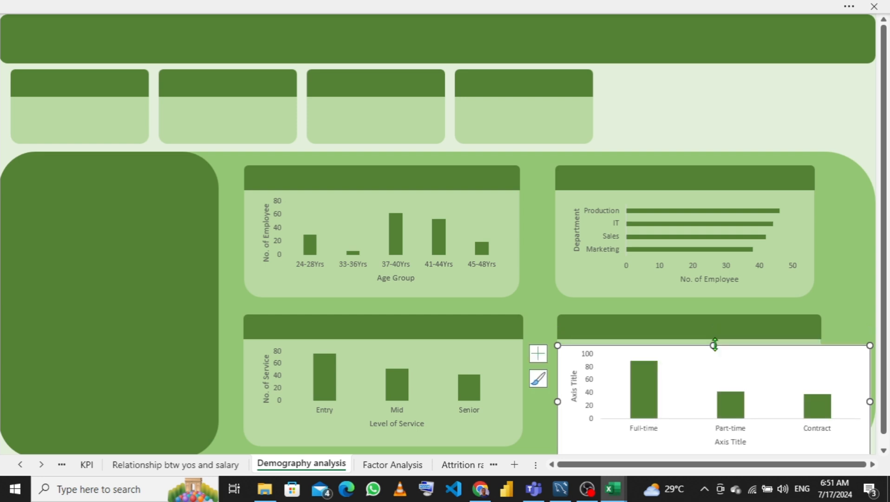
drag(869, 401, 817, 391)
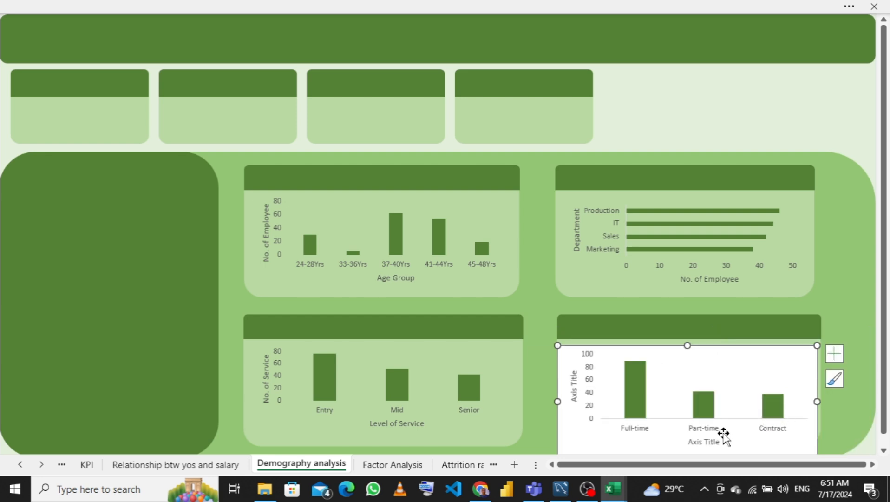
click(738, 357)
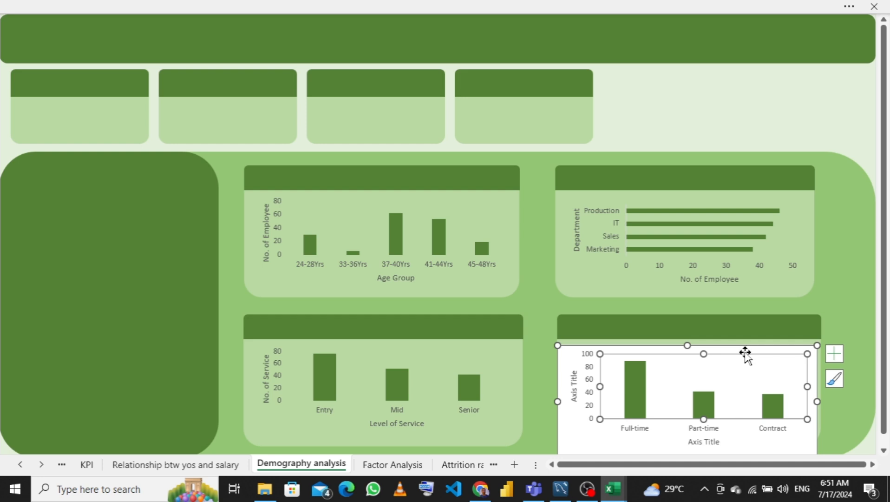
click(751, 352)
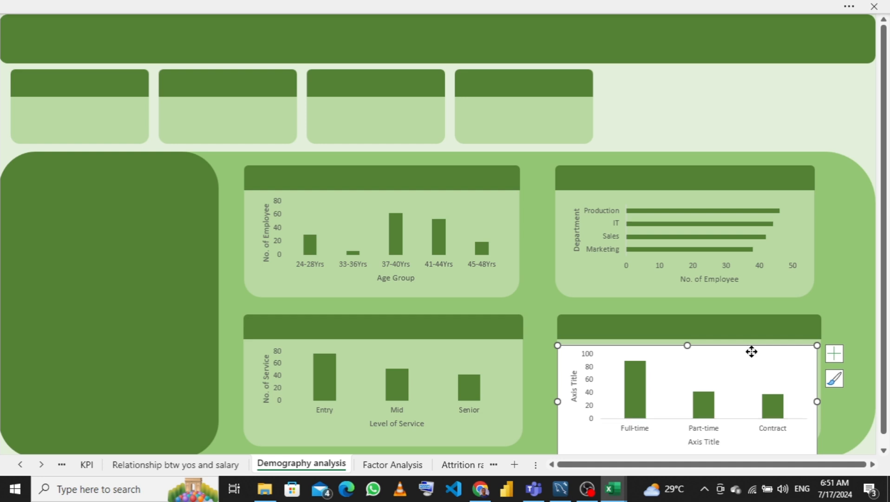
drag(757, 346, 762, 341)
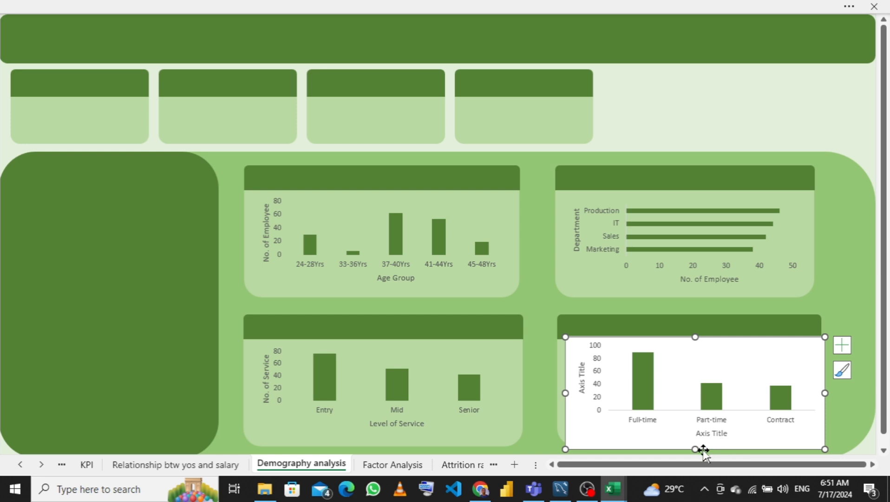
drag(695, 448, 692, 436)
drag(825, 386, 810, 386)
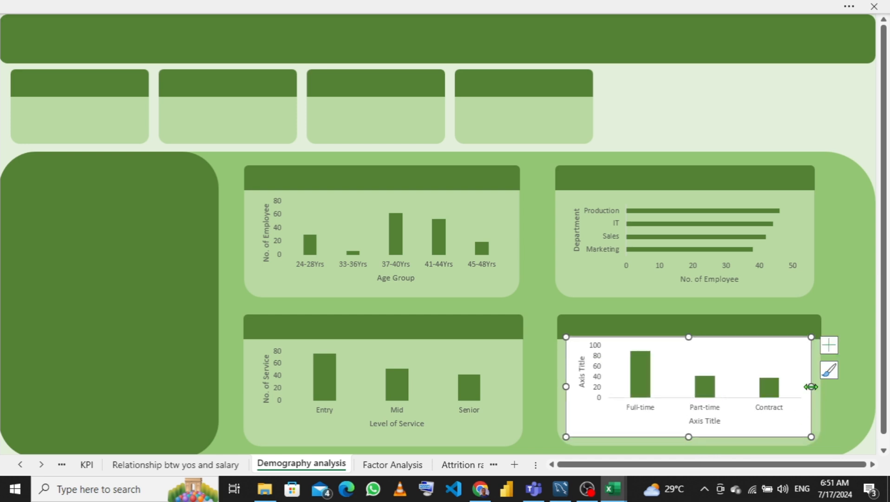
click(800, 345)
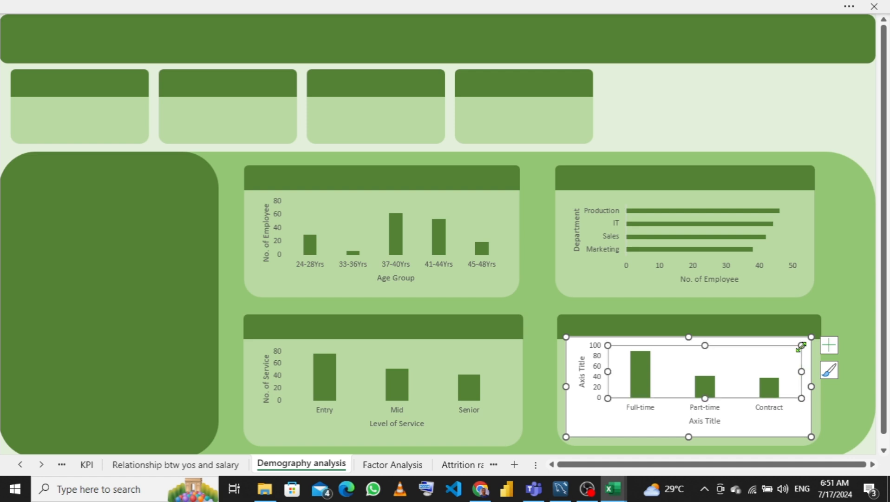
drag(794, 342, 796, 347)
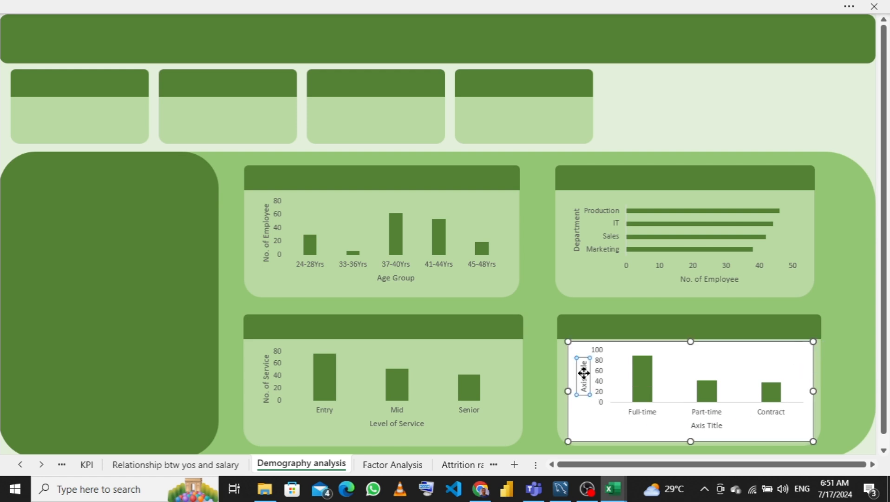
- Rename the employment type chart's vertical axis title to No of Employee
double_click(584, 372)
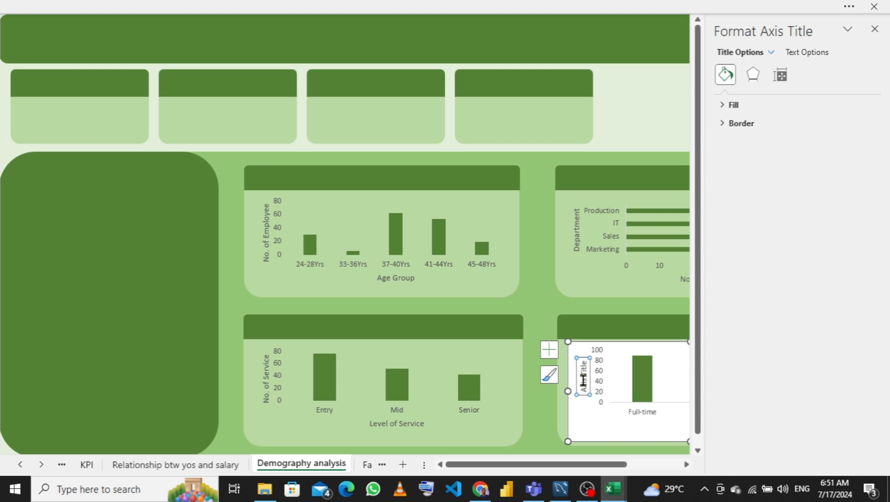
double_click(584, 384)
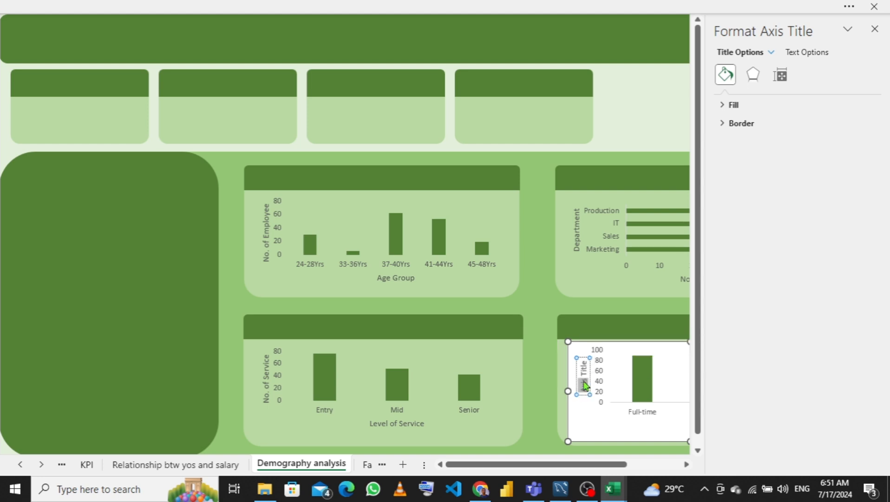
triple_click(585, 384)
key(Delete)
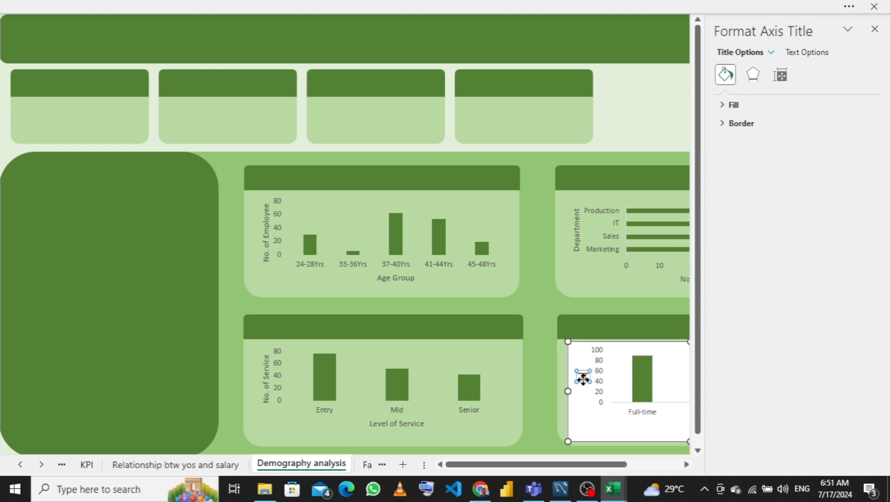
text(No. of Attrition)
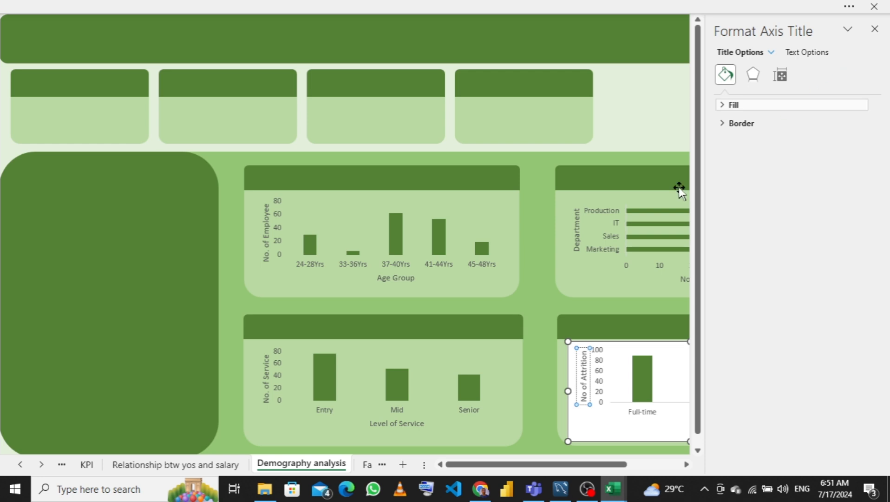
key(BackSpace)
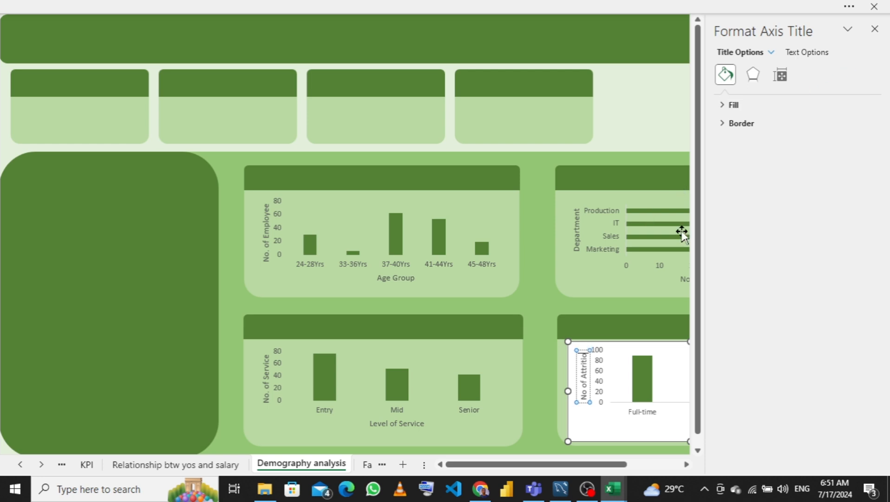
key(BackSpace)
key(BackSpace)
key(BackSpace)
key(BackSpace)
key(BackSpace)
key(BackSpace)
key(BackSpace)
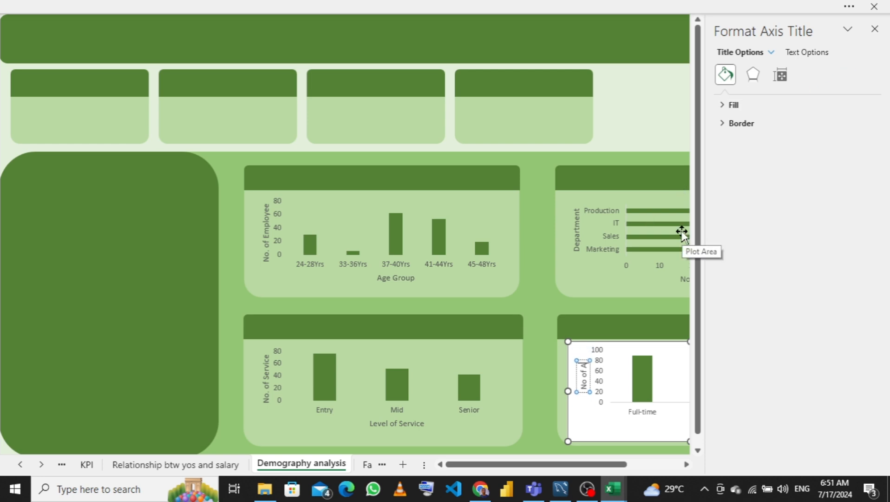
key(BackSpace)
text(Employee)
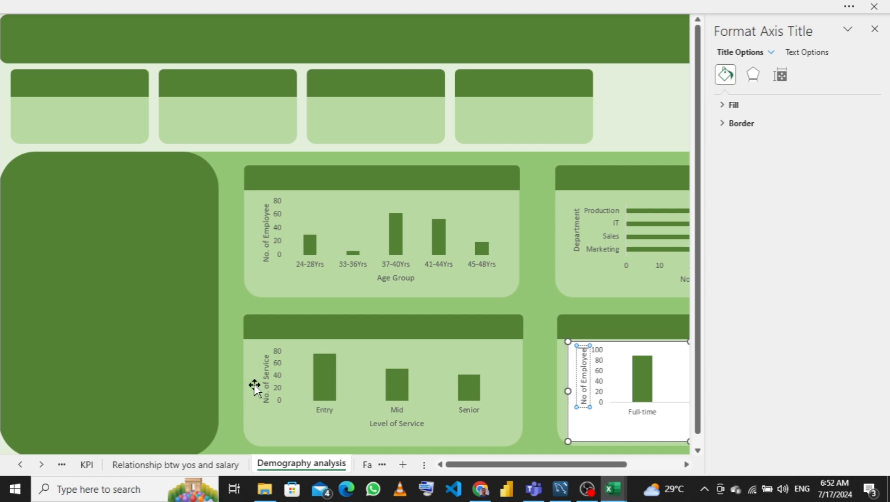
- Rename the level of service chart's vertical axis title to No. of Employee and close the formatting pane
click(267, 382)
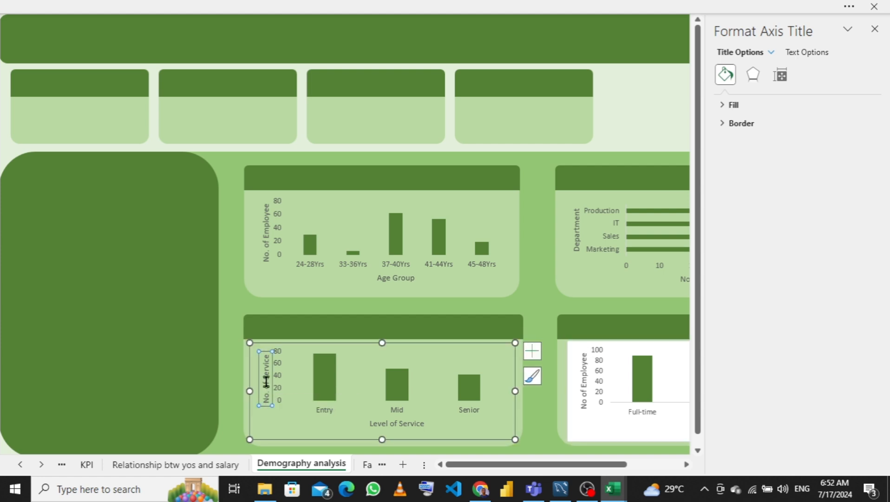
double_click(266, 382)
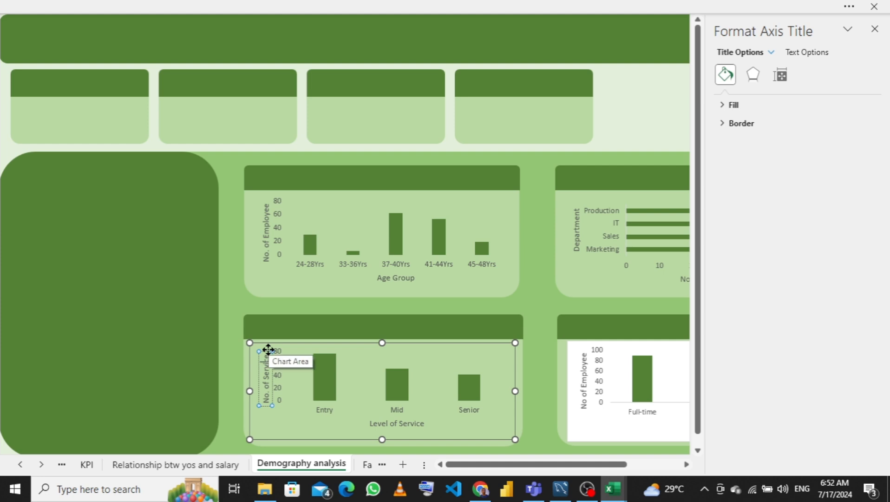
key(BackSpace)
key(BackSpace)
key(BackSpace)
key(BackSpace)
key(BackSpace)
key(BackSpace)
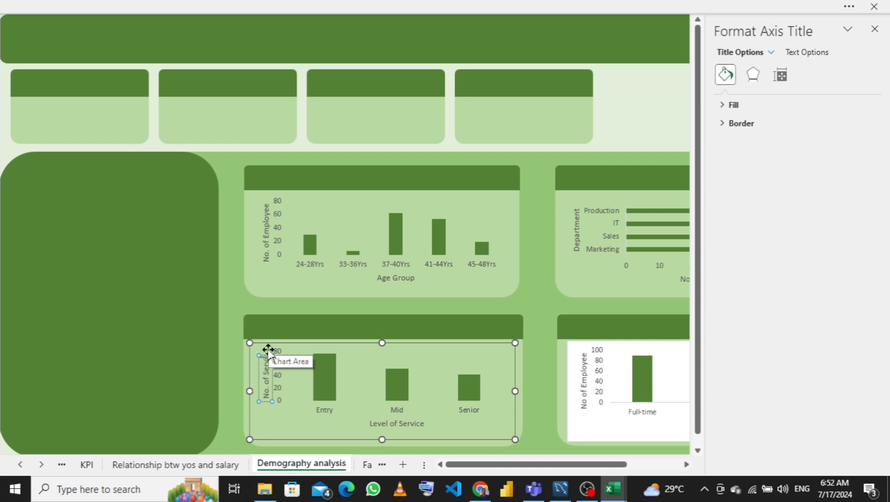
key(BackSpace)
key(BackSpace)
text(Employee)
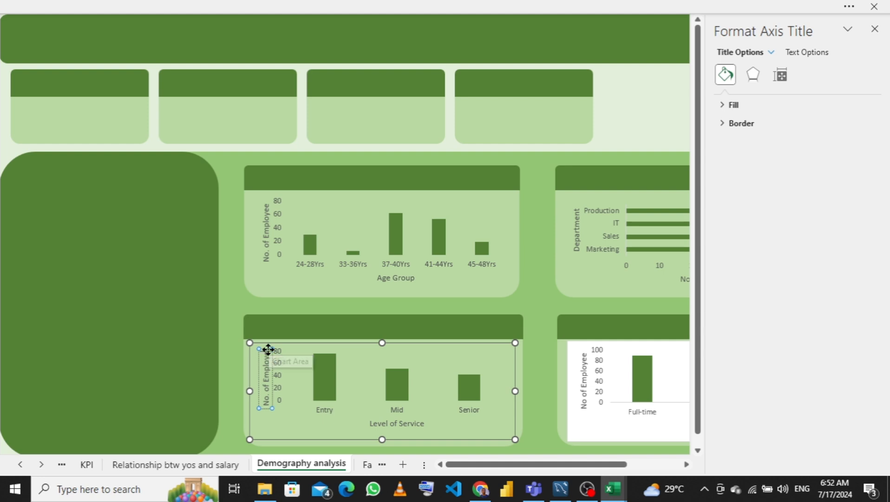
click(543, 295)
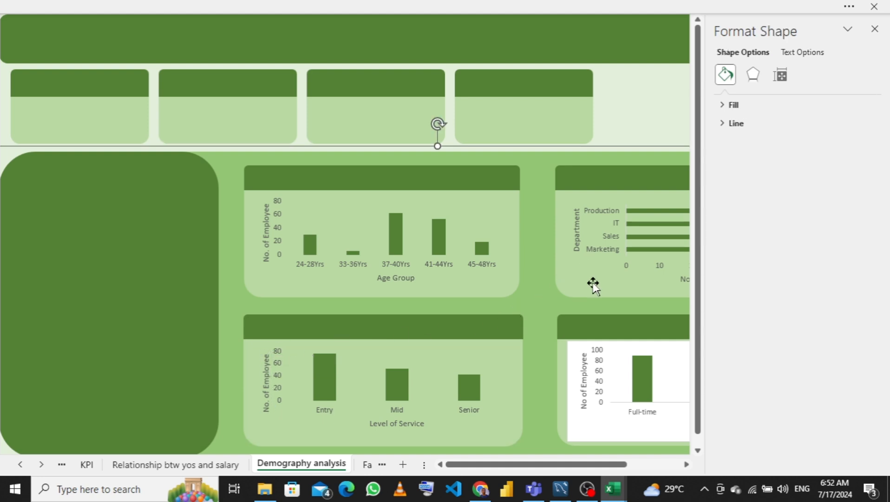
click(875, 30)
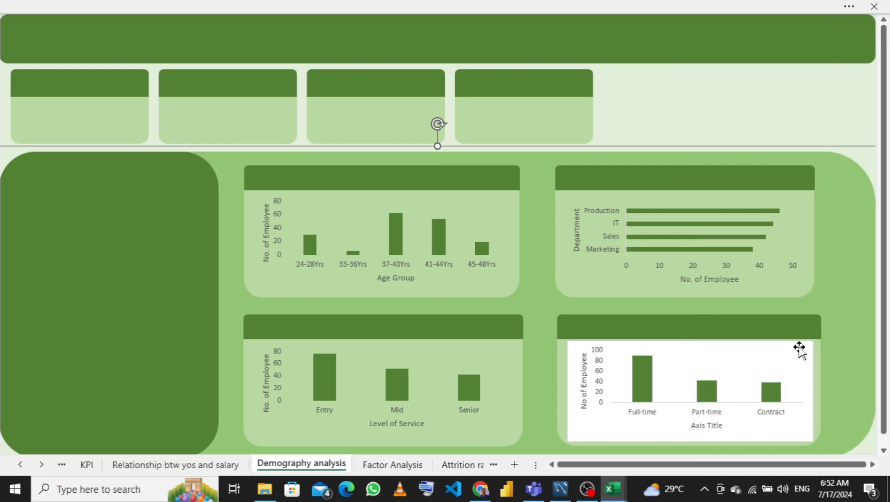
- Set the employment type chart area to no fill and no outline
click(800, 346)
right_click(800, 347)
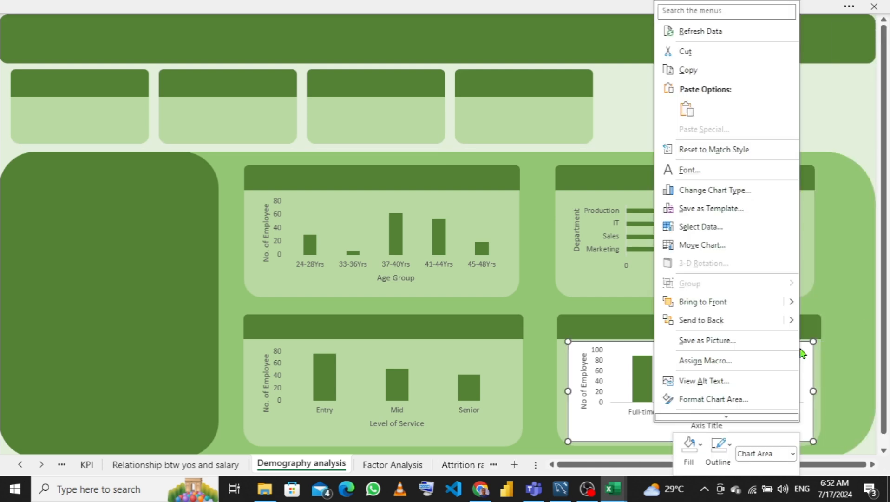
click(690, 459)
click(690, 460)
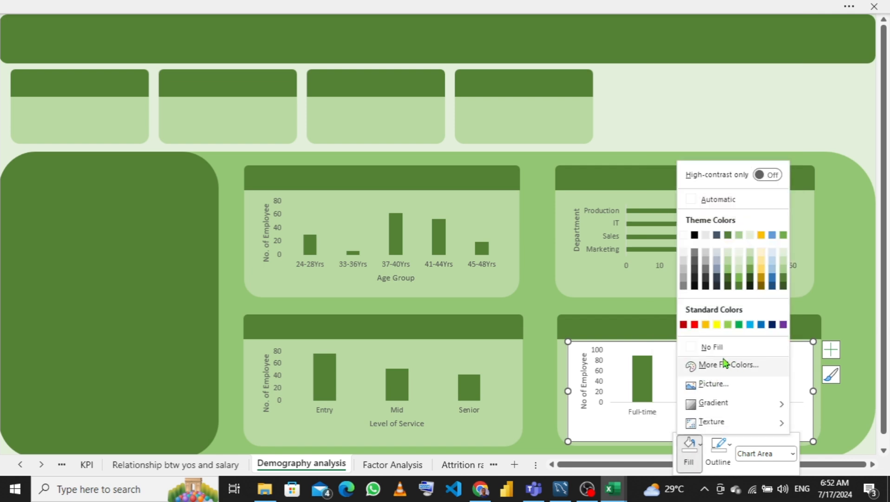
click(709, 351)
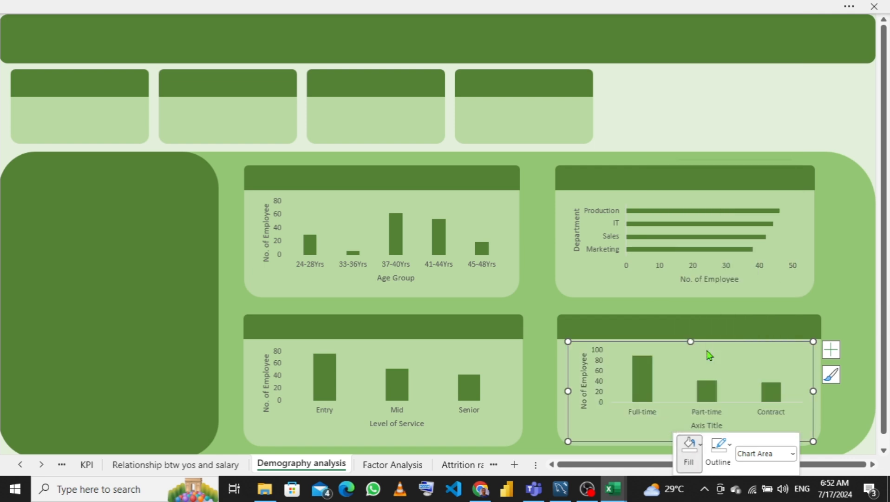
click(728, 470)
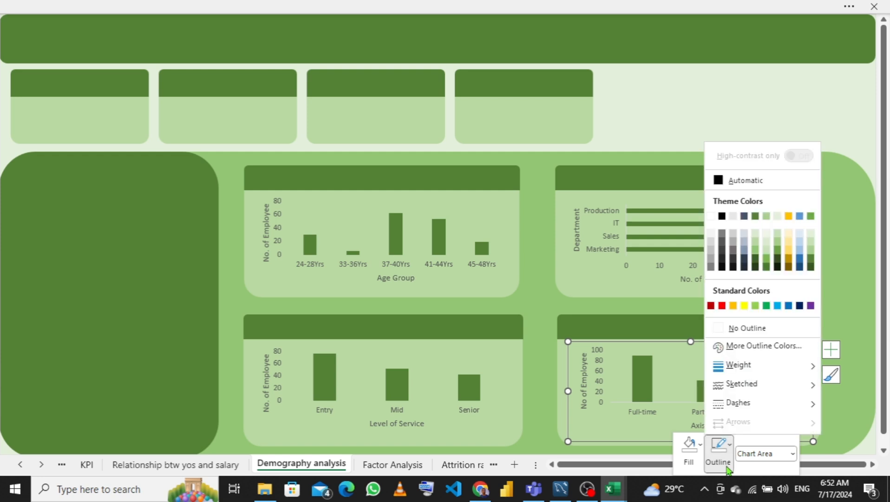
click(749, 326)
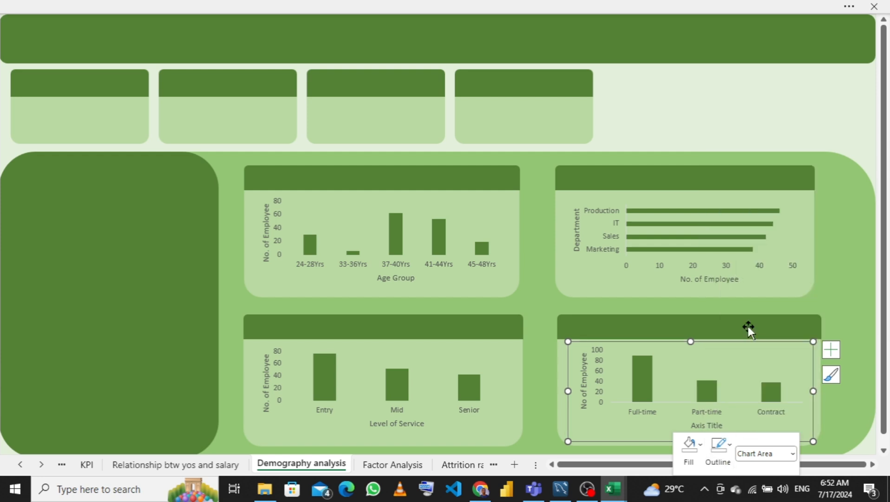
- Remove the outline from the employment type chart's horizontal axis
click(649, 415)
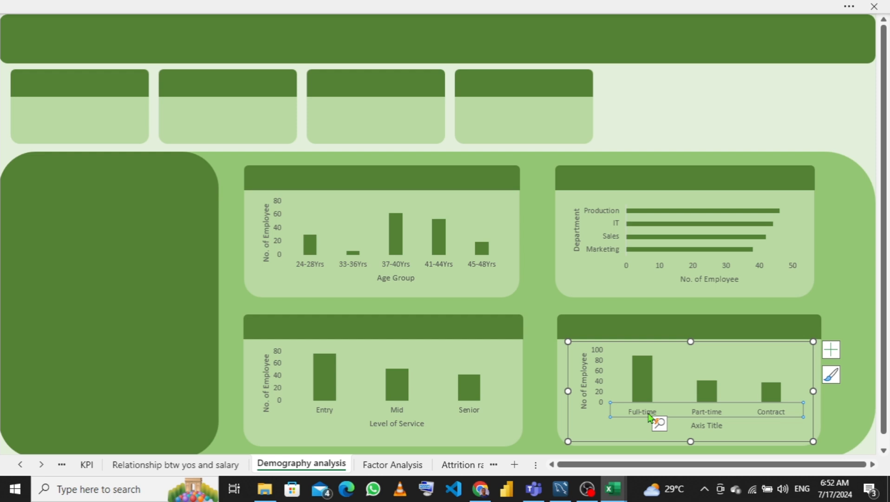
right_click(649, 414)
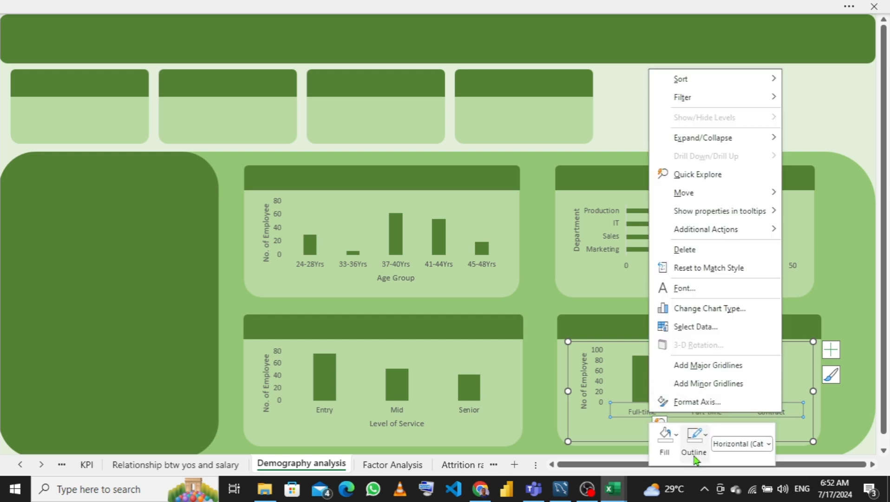
click(695, 459)
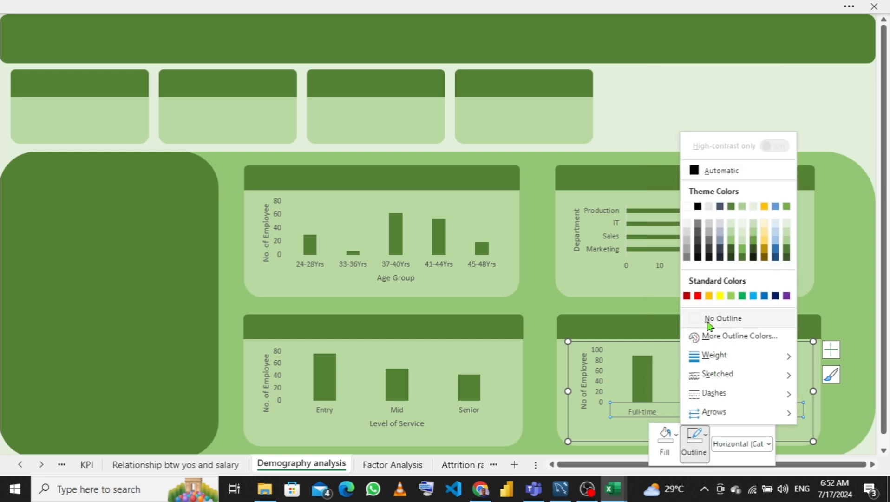
click(706, 319)
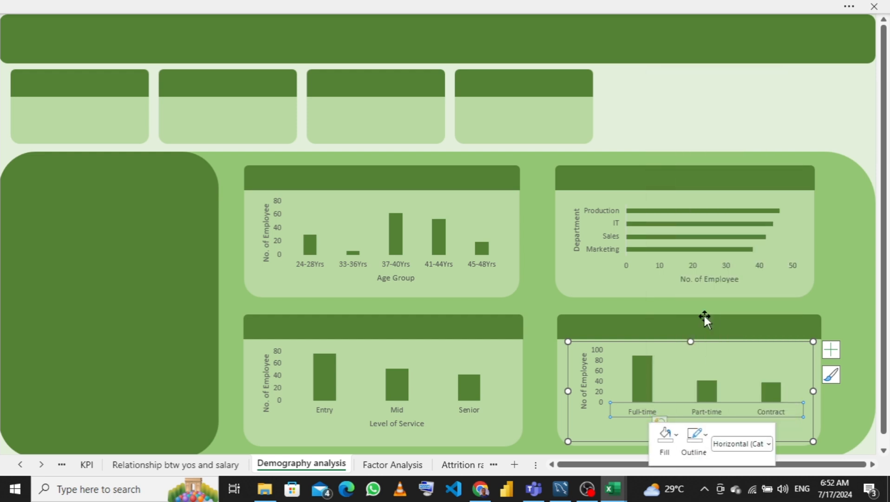
click(171, 331)
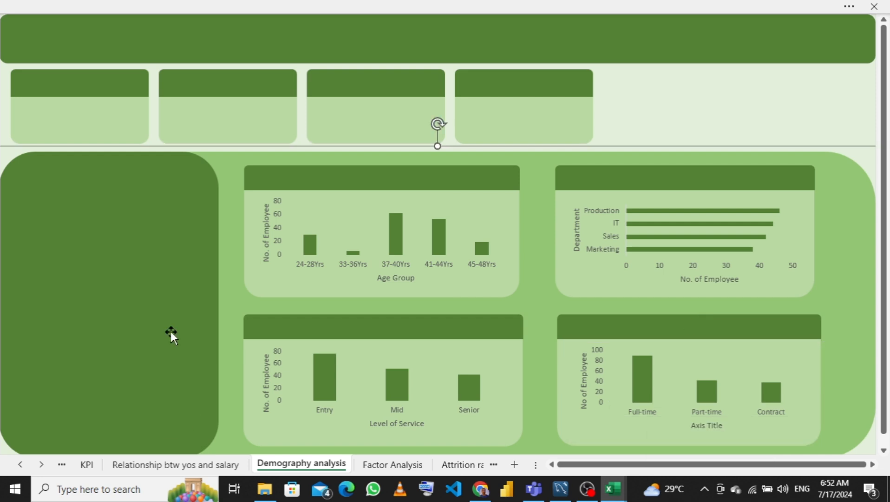
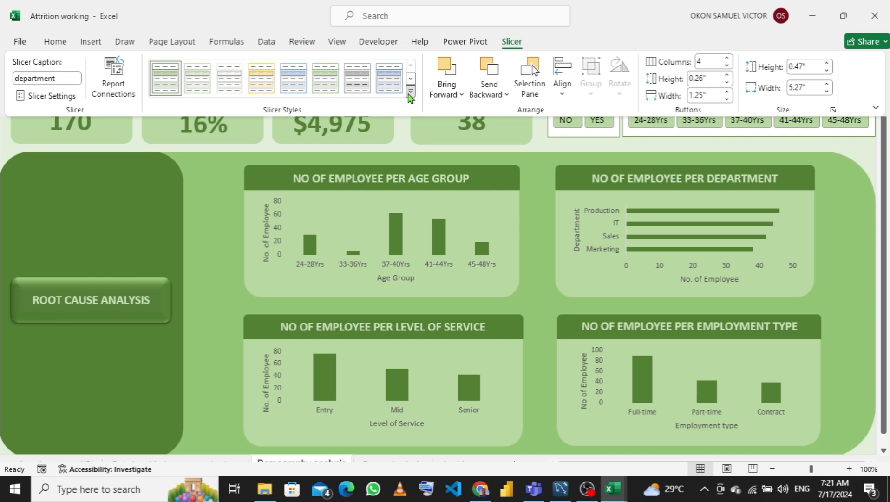
- Create a new slicer style and give the whole slicer a light green fill
click(410, 93)
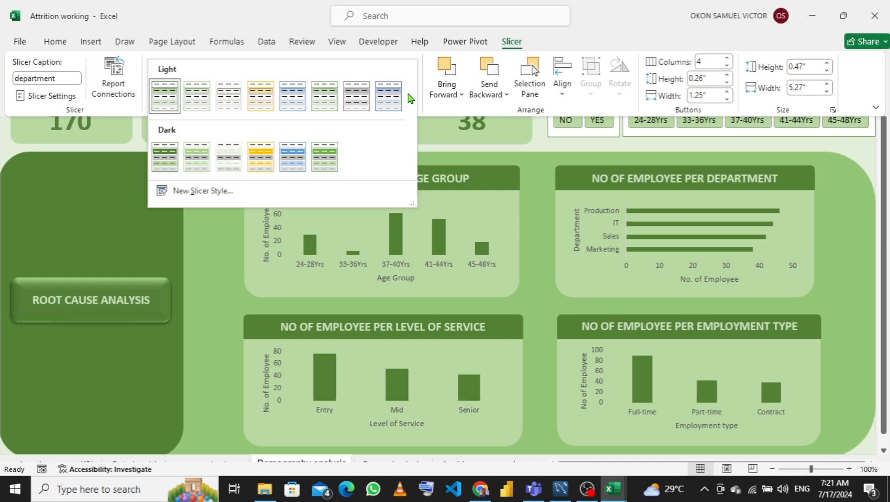
click(219, 193)
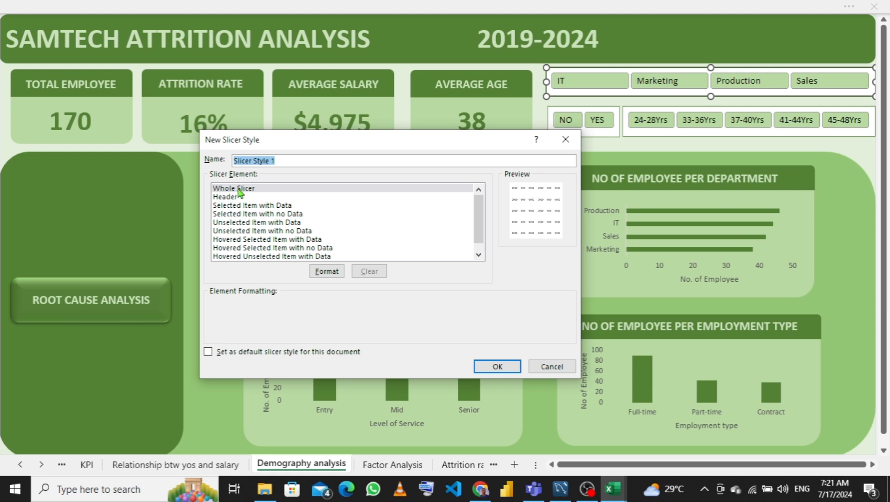
click(239, 190)
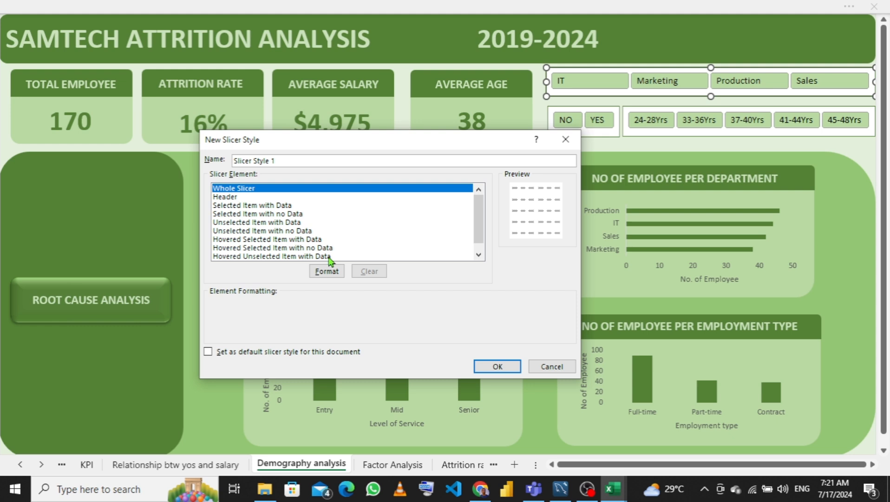
click(327, 271)
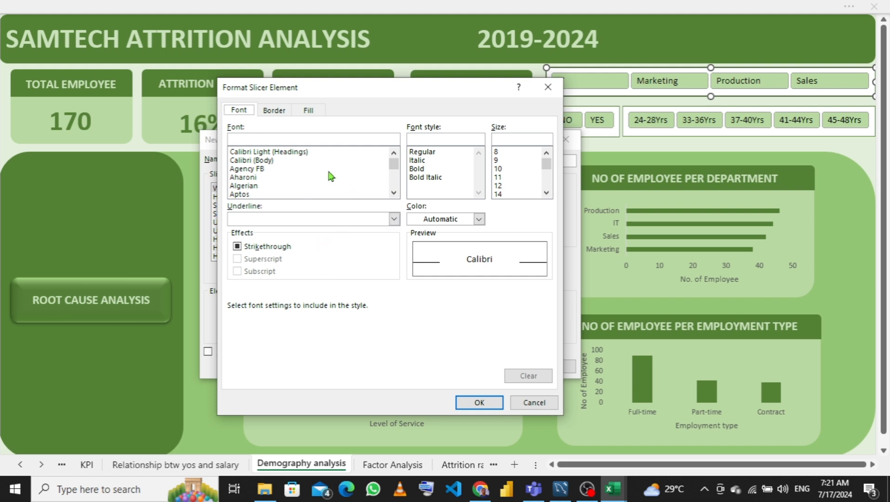
click(308, 111)
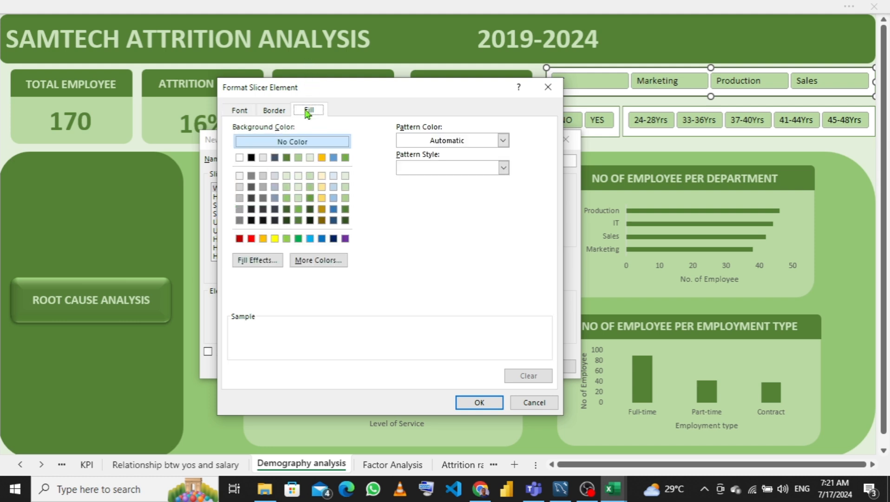
click(287, 176)
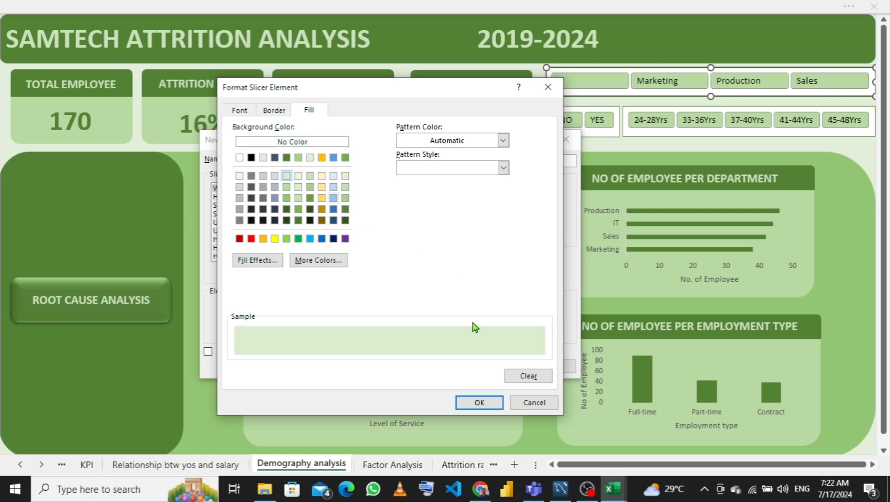
click(477, 404)
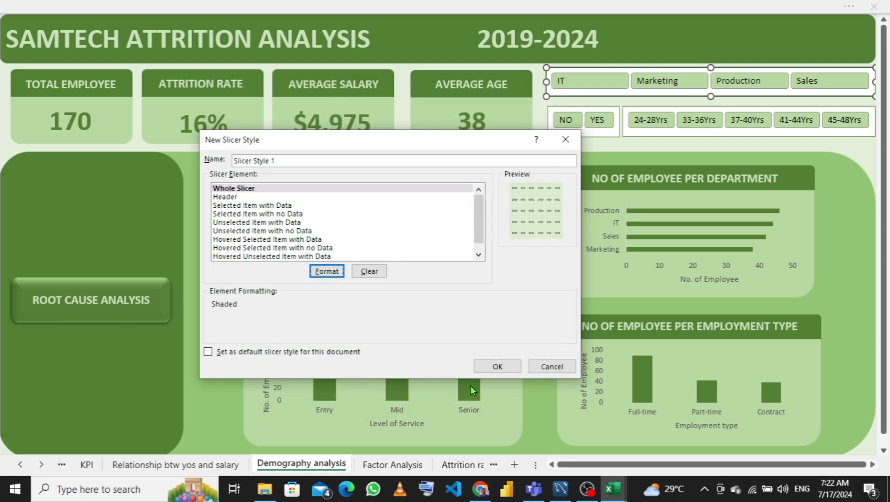
- Format the selected item with data element with a dark green fill and Light Green, Accent 2 font colour
click(260, 205)
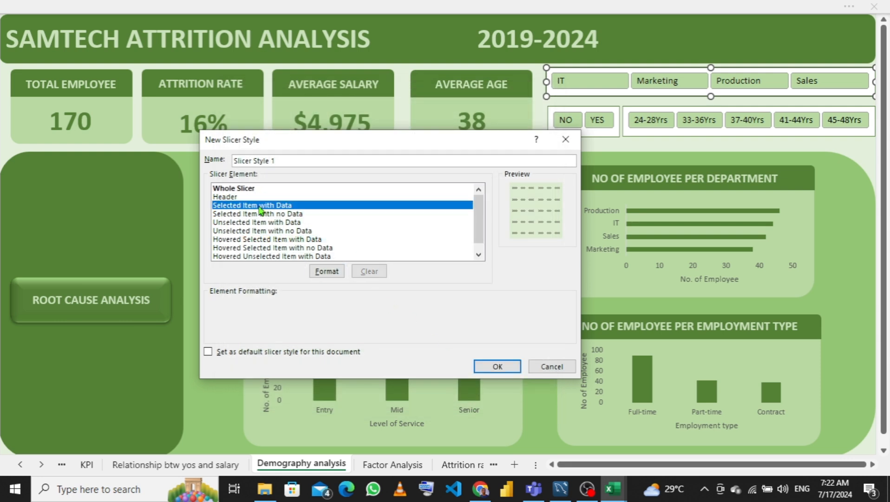
click(327, 271)
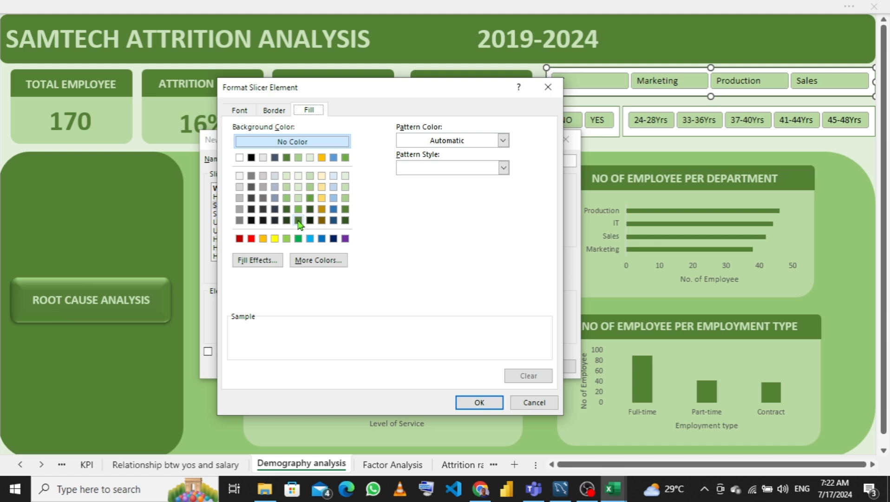
mouse_move(611, 488)
click(287, 157)
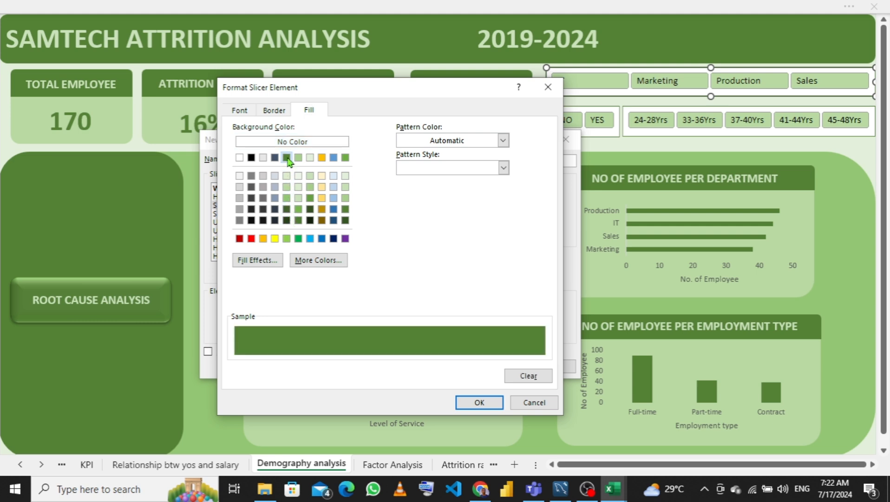
click(239, 110)
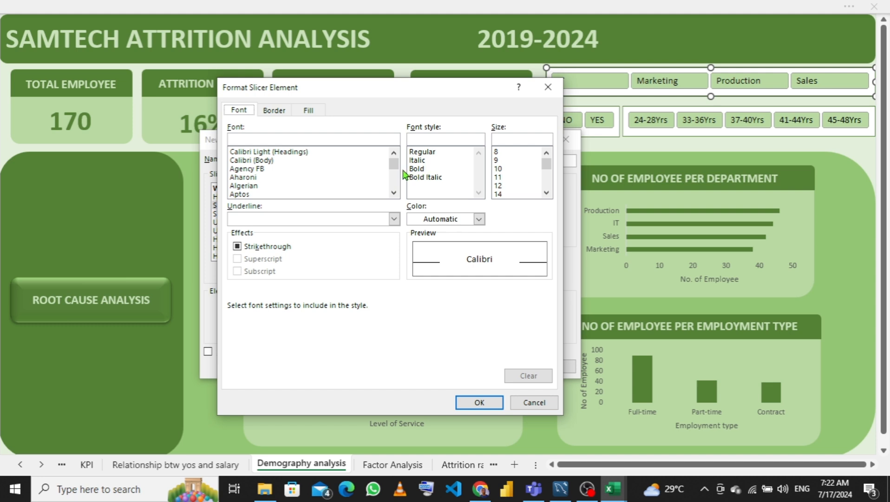
click(462, 222)
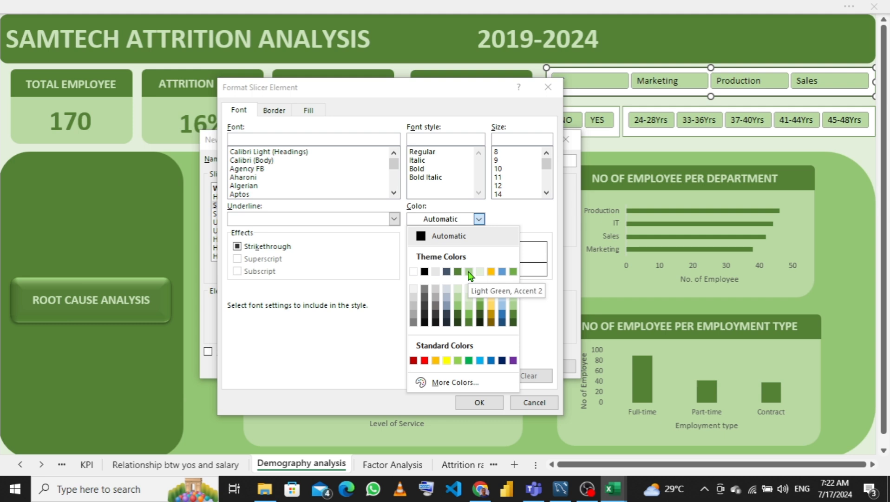
click(470, 273)
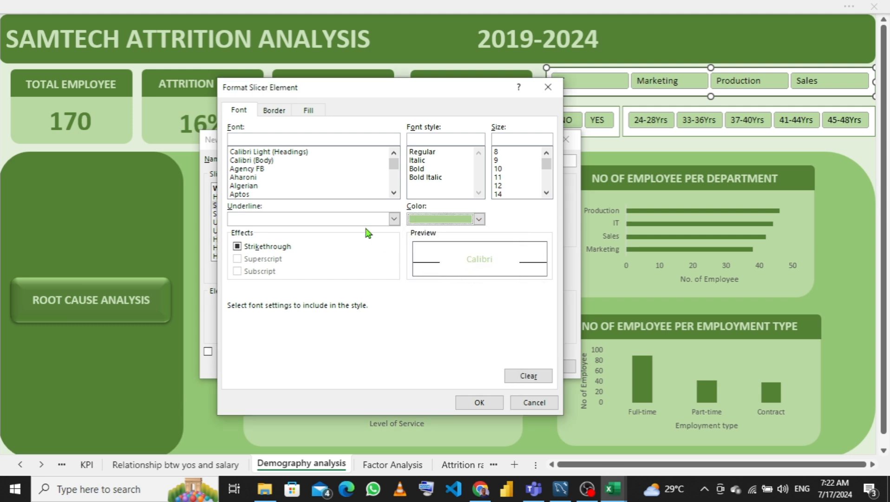
click(479, 402)
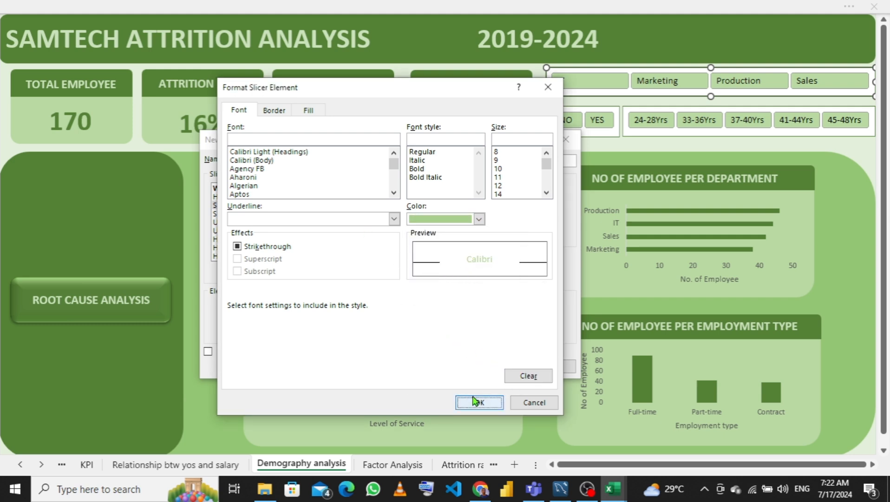
- Give unselected items with data a dark green font and light green fill, set the style as default, and save it
click(271, 223)
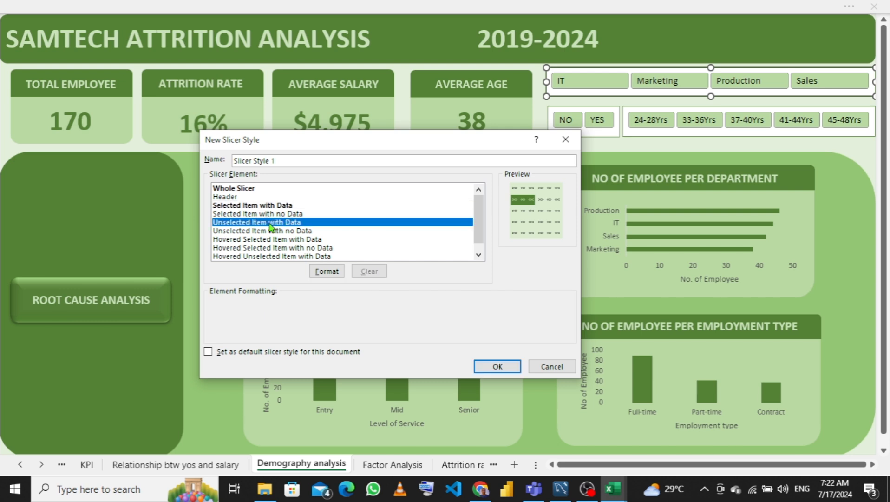
click(328, 272)
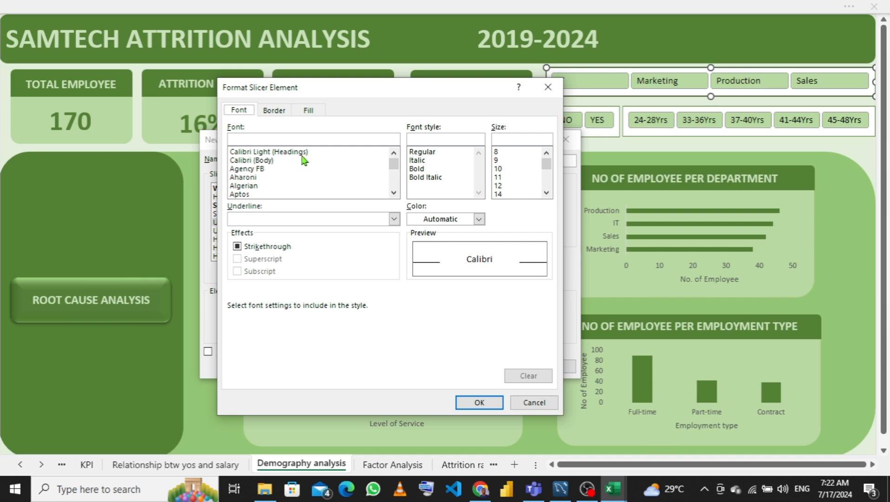
click(442, 220)
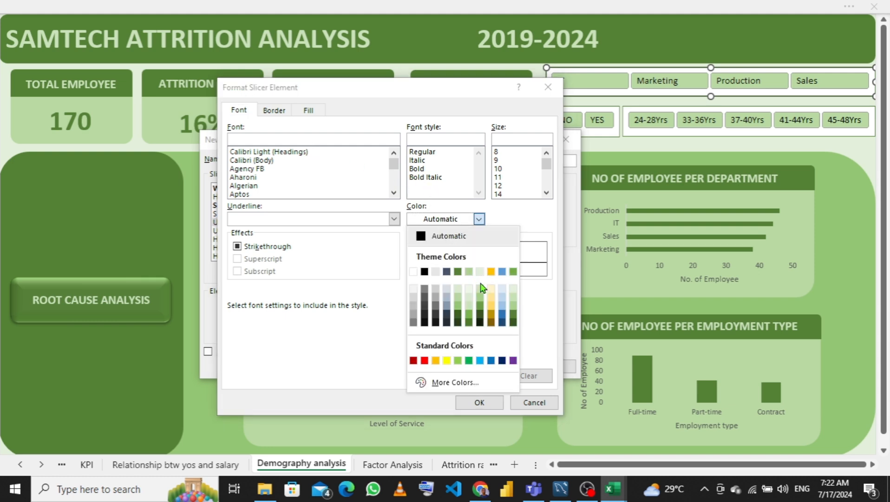
click(457, 271)
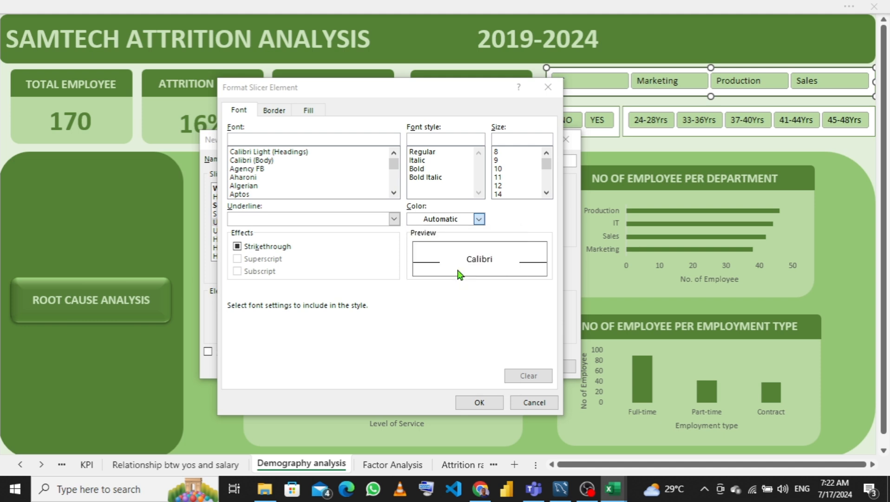
click(307, 111)
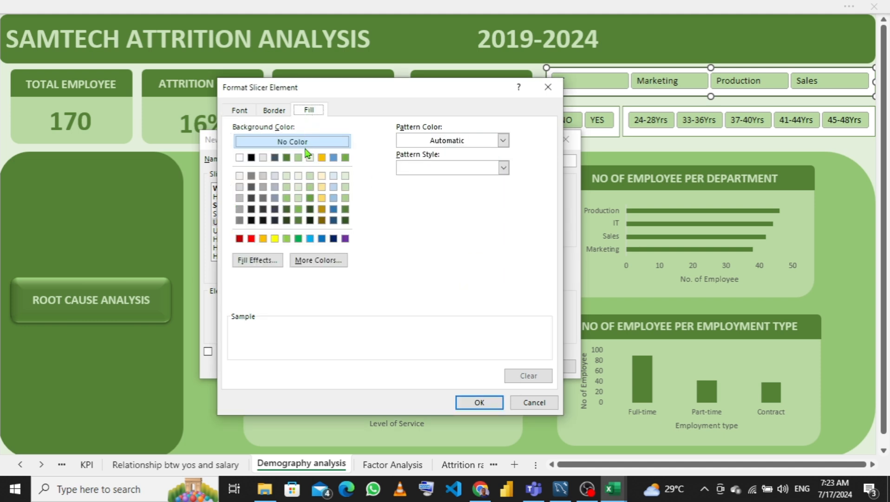
click(287, 175)
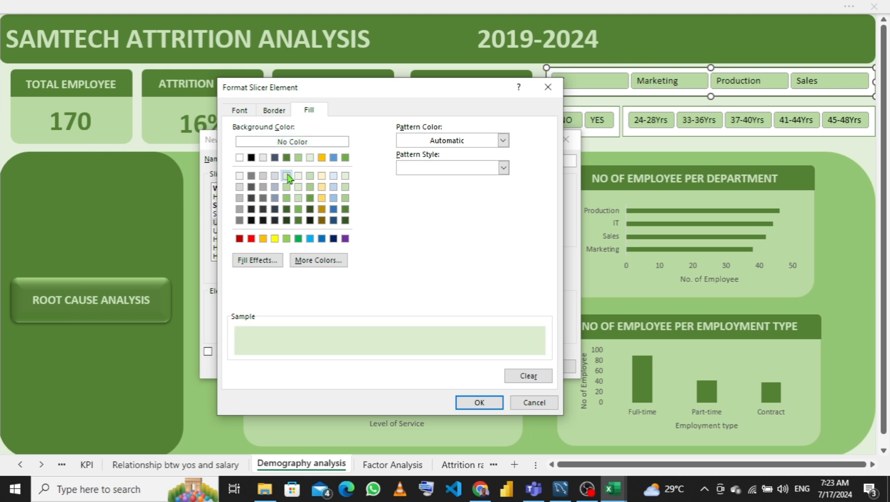
click(480, 402)
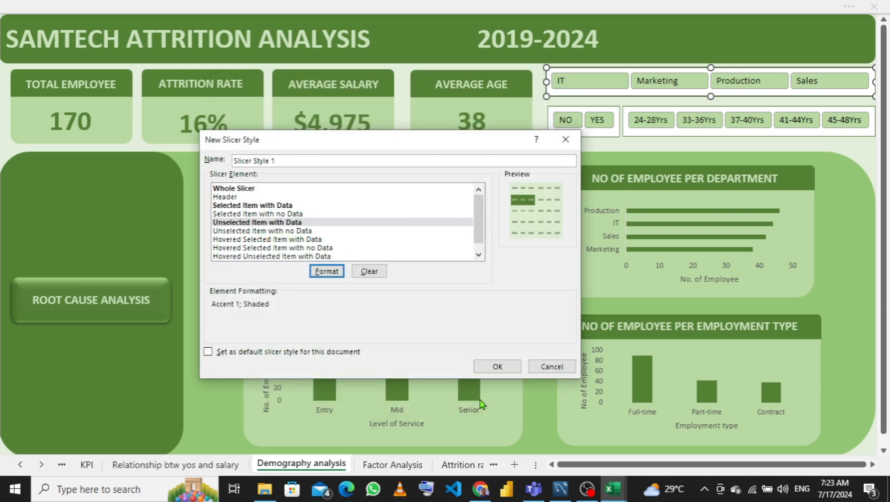
click(207, 352)
click(487, 367)
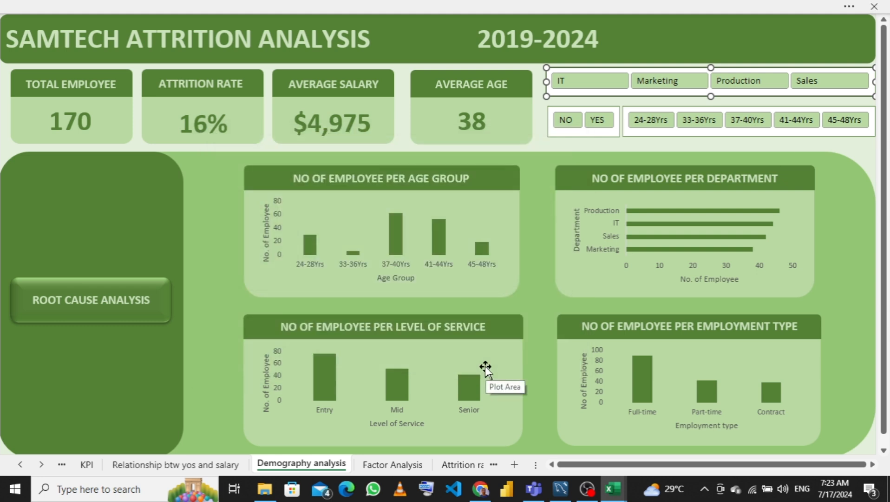
- Apply the new custom slicer style to the department slicer and the attrition slicer
click(372, 5)
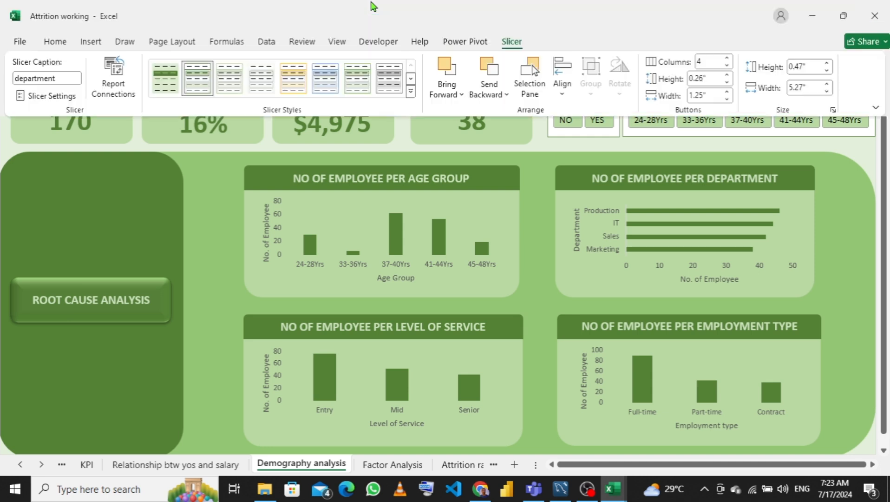
click(169, 89)
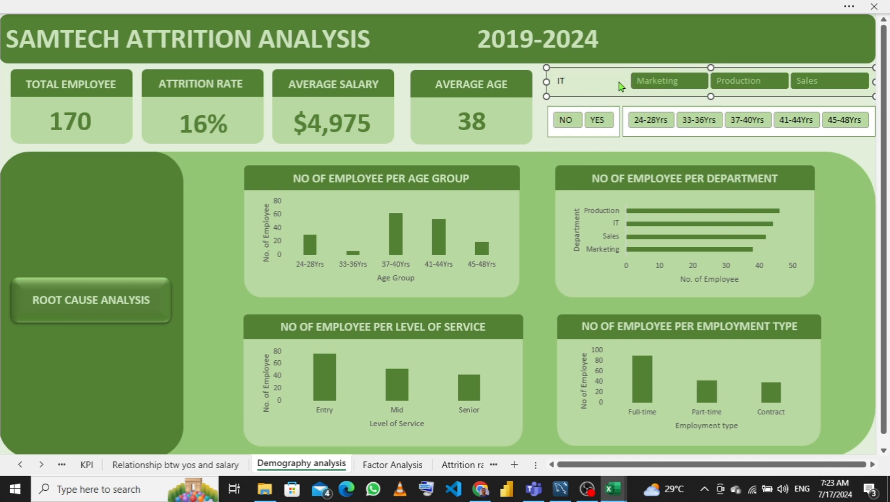
click(561, 137)
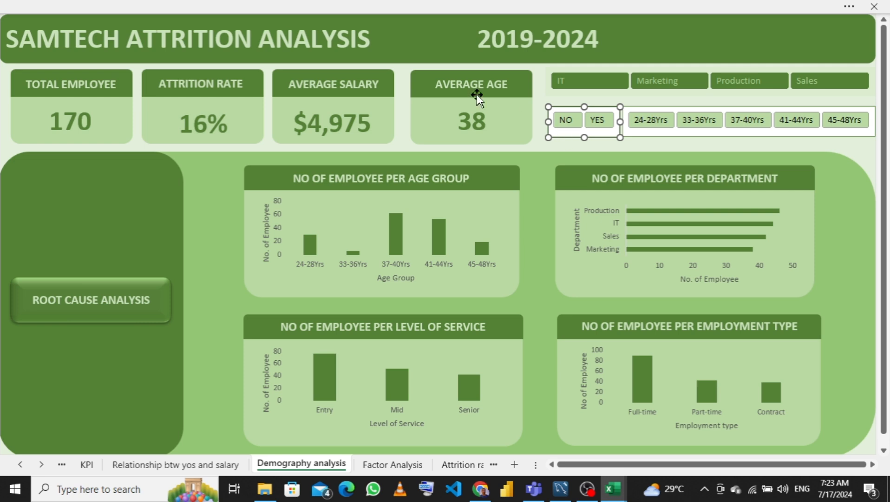
click(382, 6)
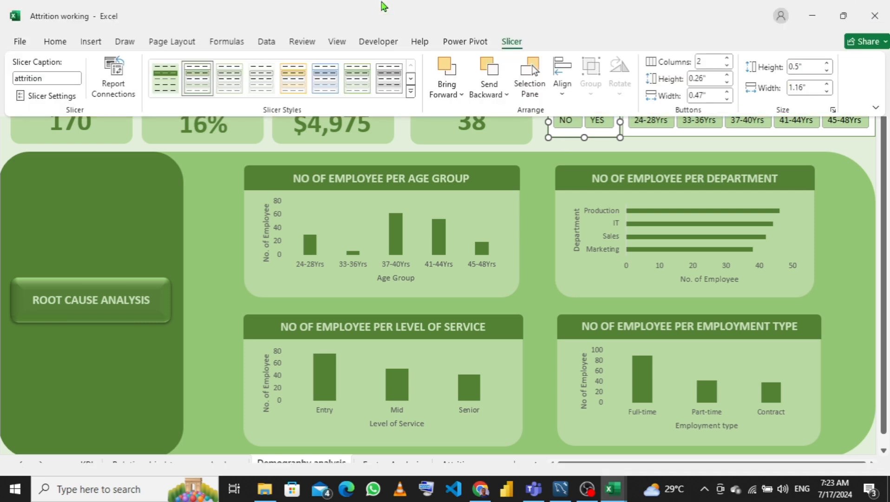
click(166, 93)
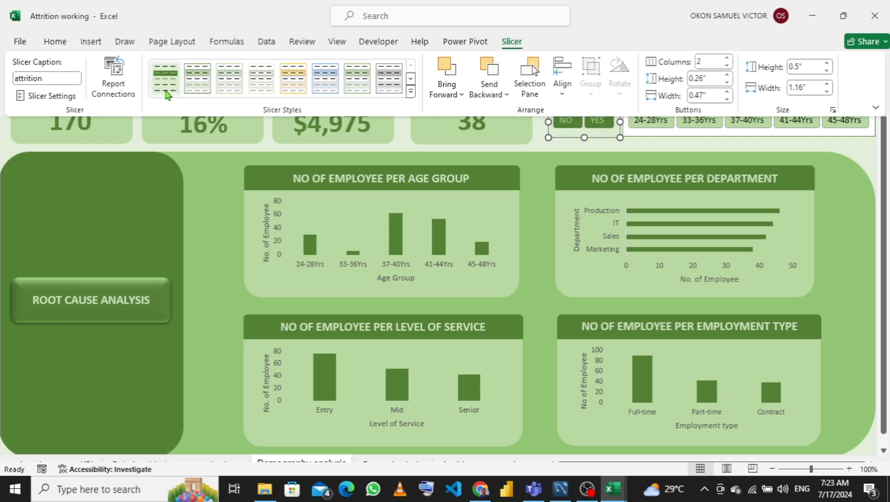
- Modify the custom slicer style so selected items with data use an Accent 1, Lighter 80% font colour
right_click(165, 89)
click(202, 97)
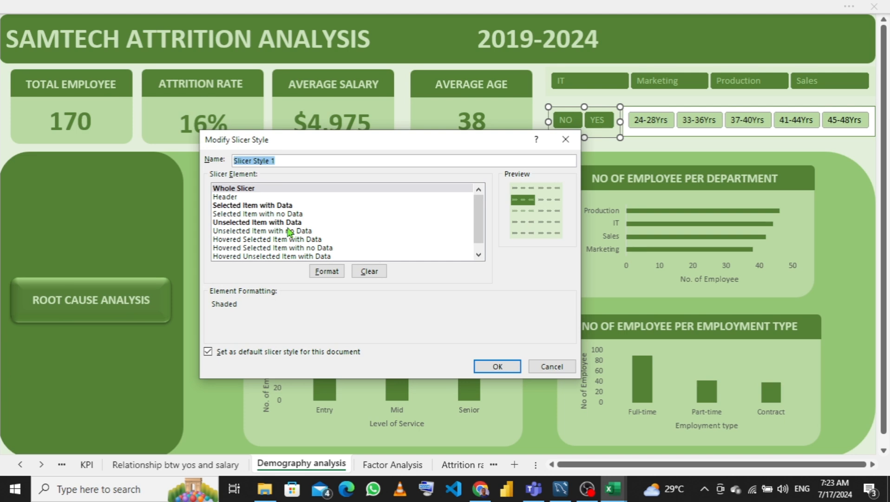
click(239, 206)
click(327, 271)
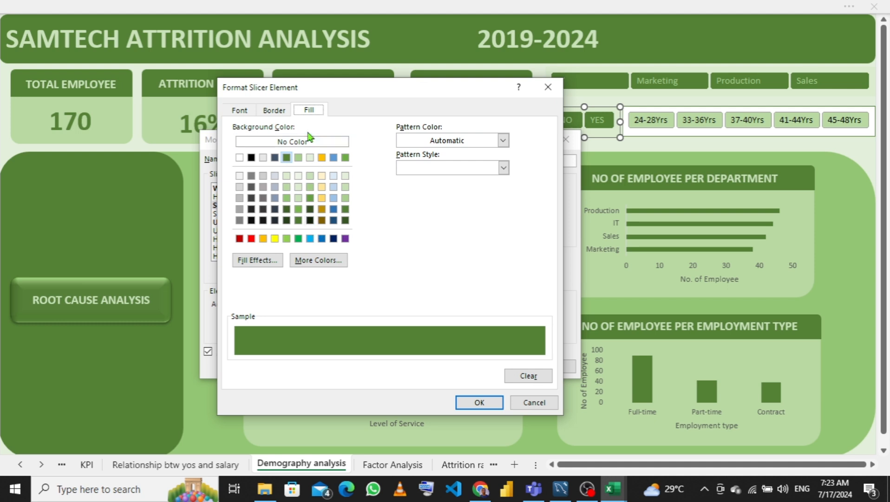
click(239, 112)
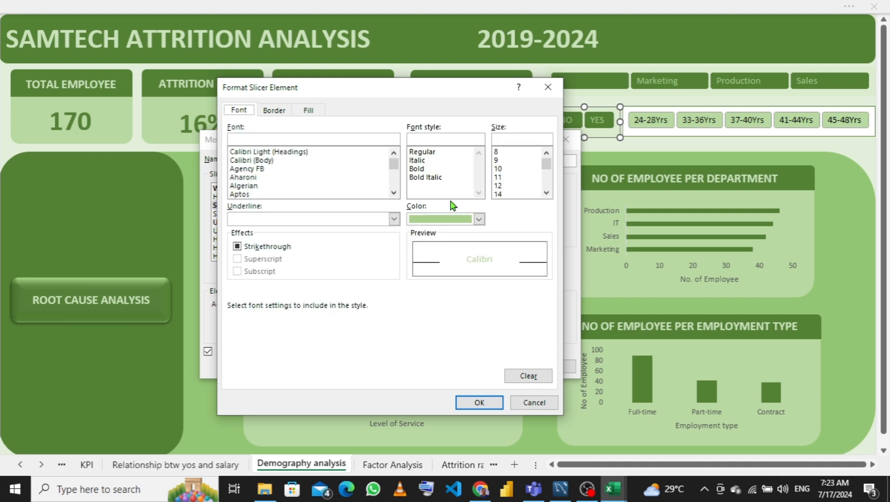
click(479, 219)
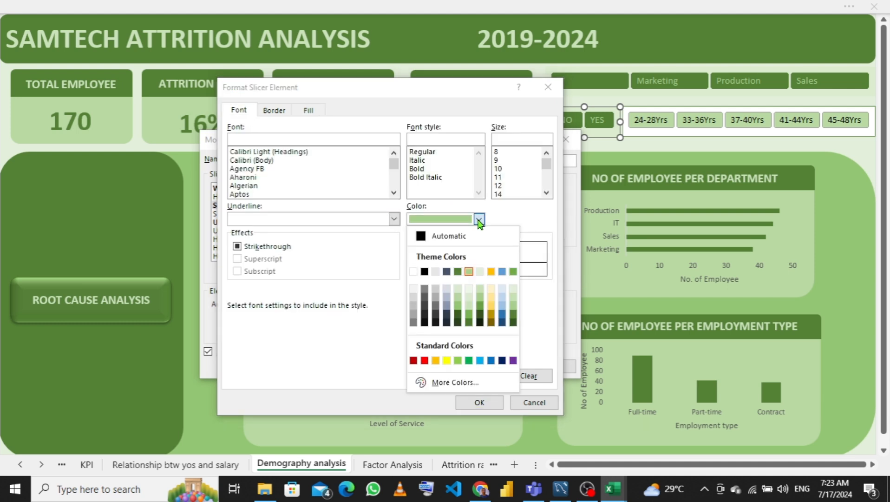
click(458, 290)
click(482, 404)
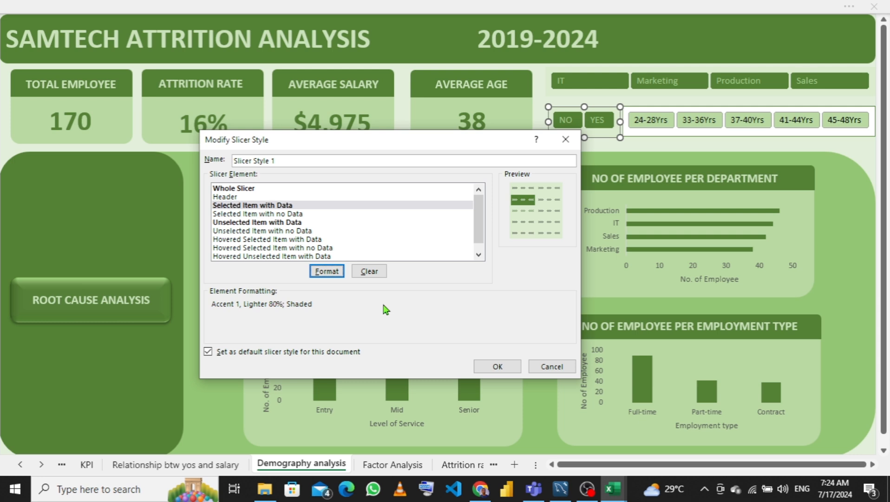
- Make the selected item with data font bold in the custom slicer style
click(327, 272)
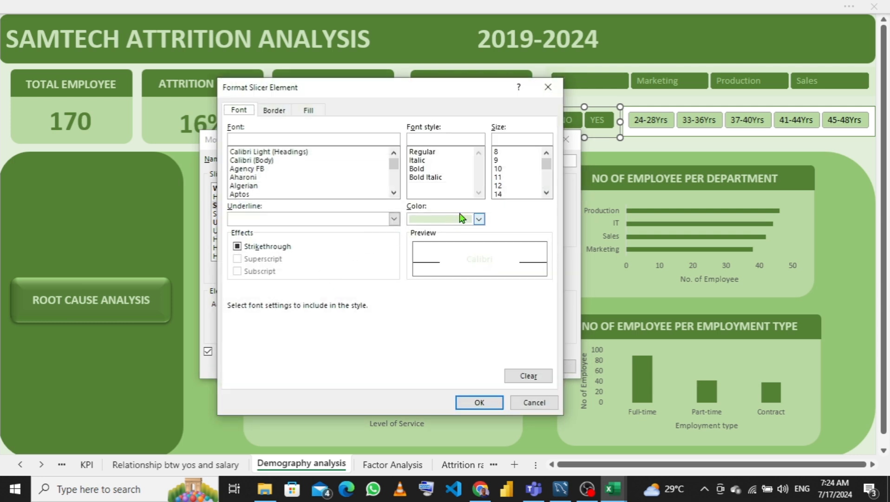
click(429, 169)
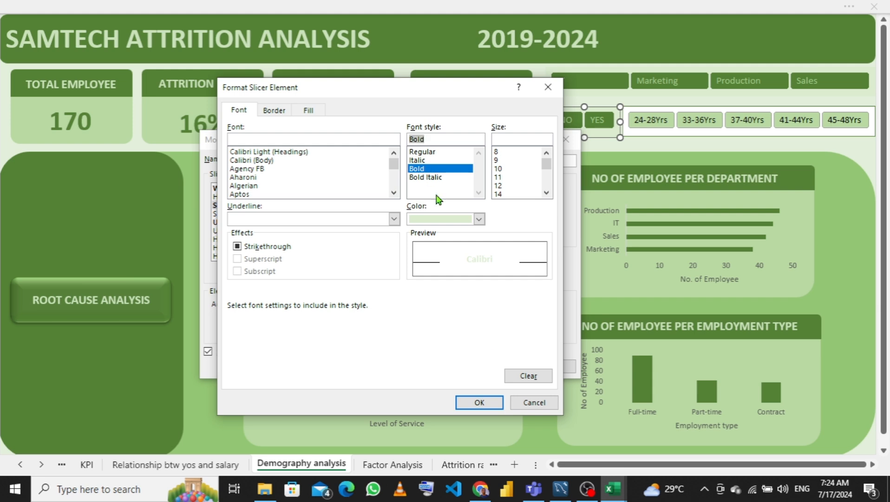
click(488, 402)
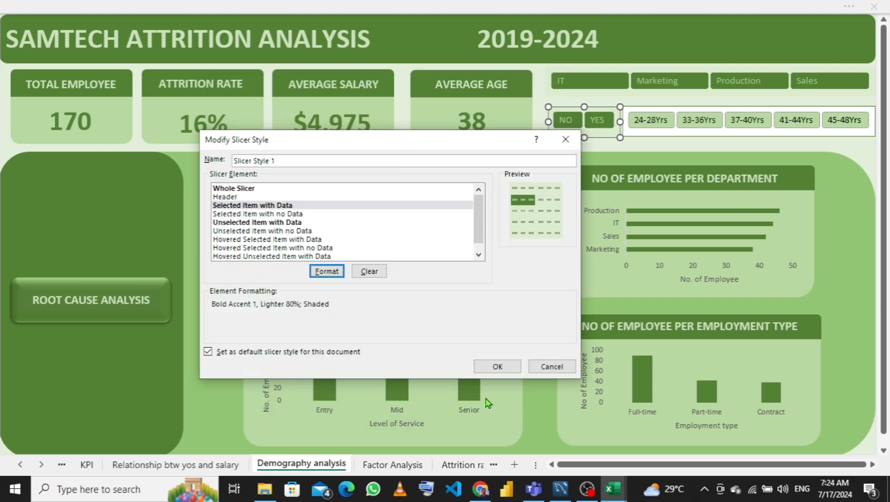
- Make the unselected item with data font bold in the custom slicer style and save the change
click(295, 222)
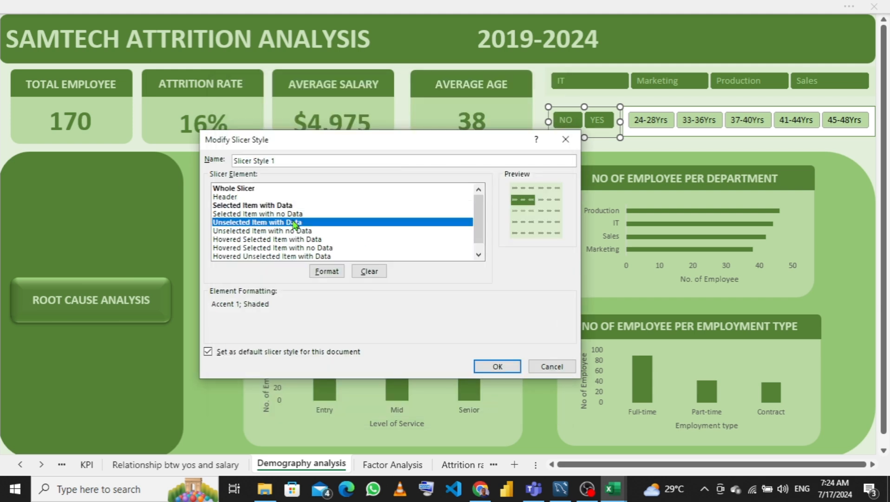
click(321, 273)
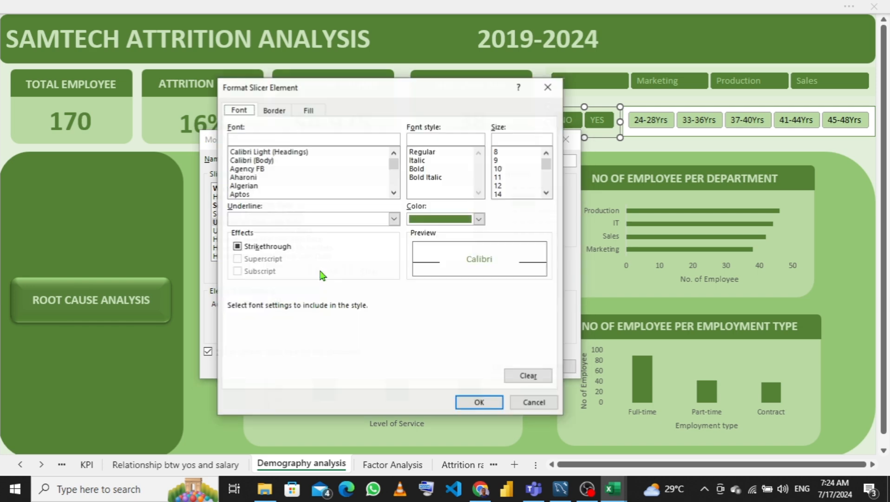
click(427, 169)
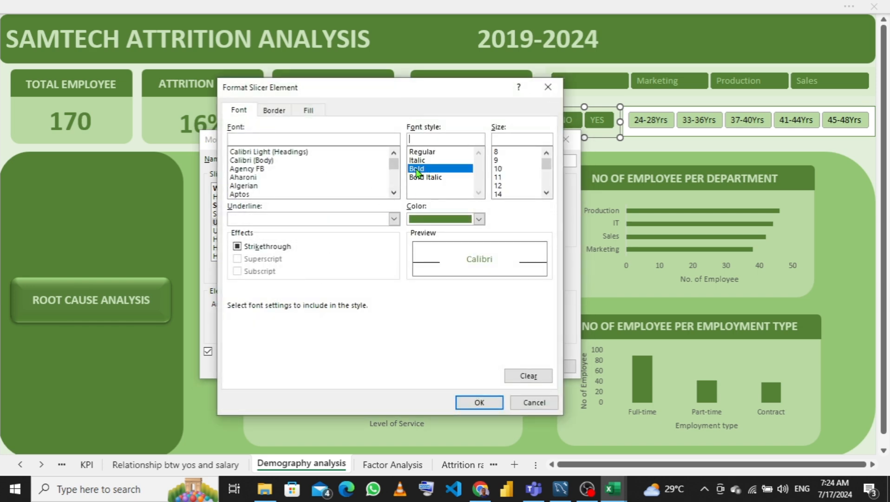
click(475, 401)
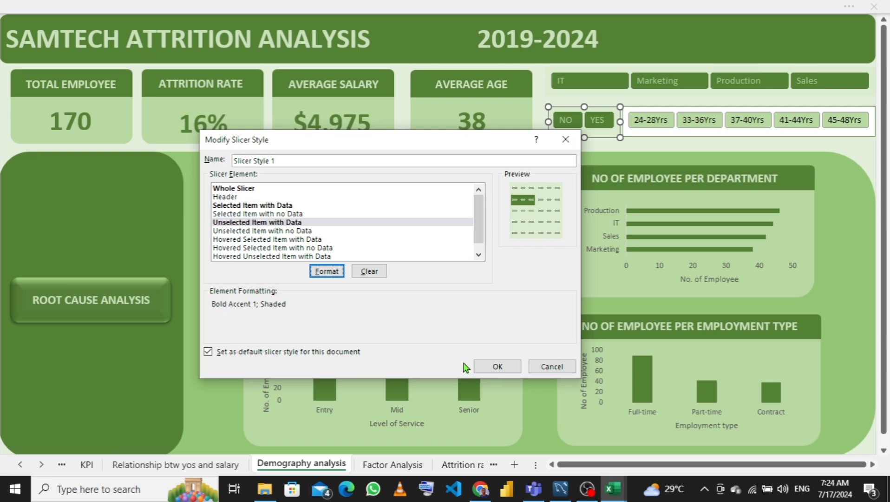
click(493, 366)
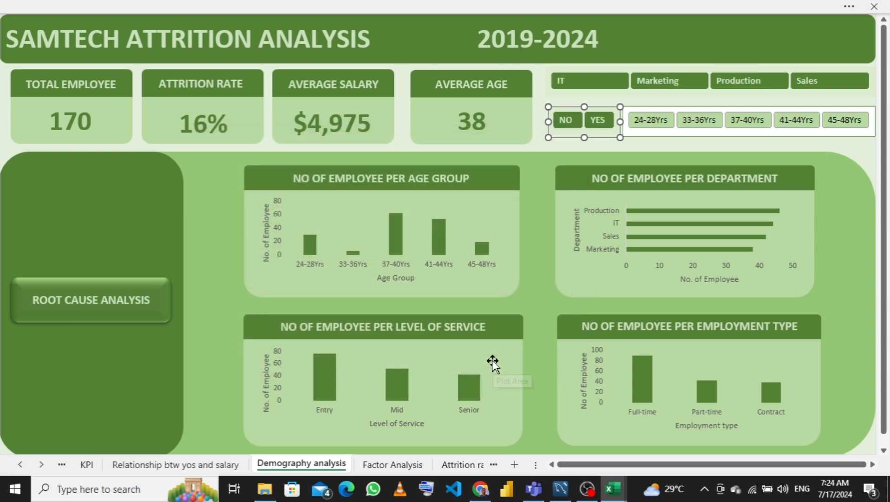
- Apply the custom slicer style to the age group slicer
click(656, 136)
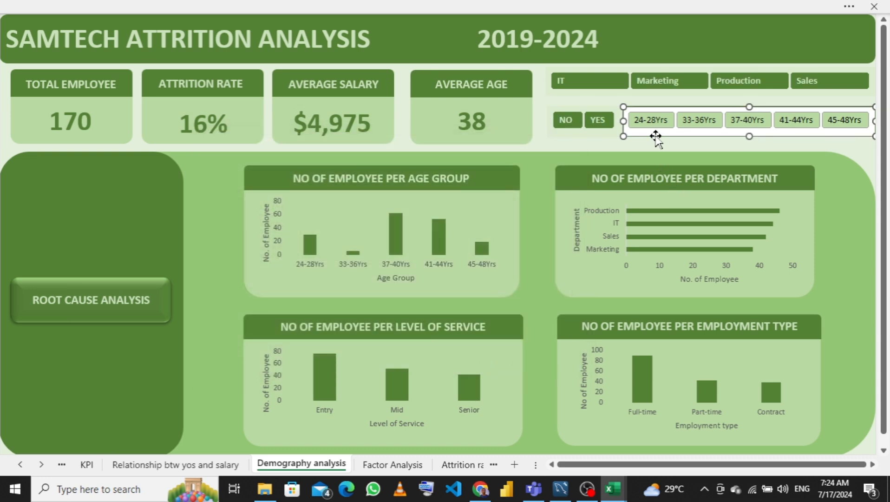
click(420, 5)
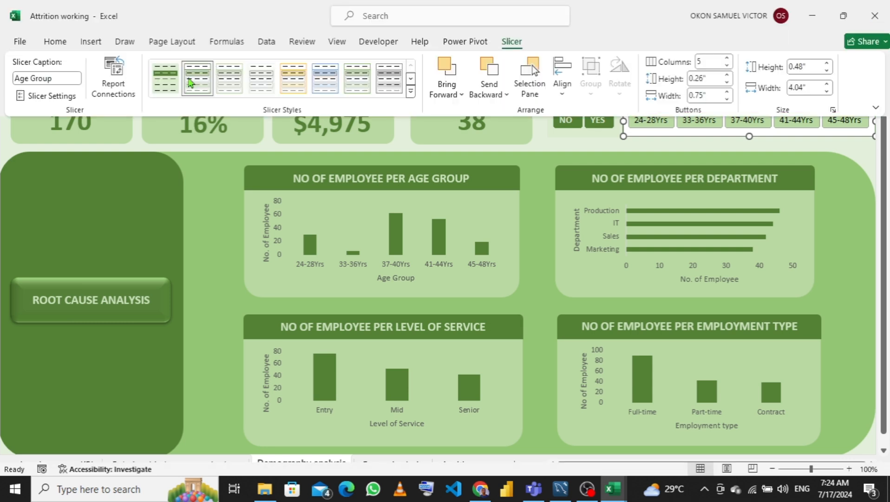
click(171, 89)
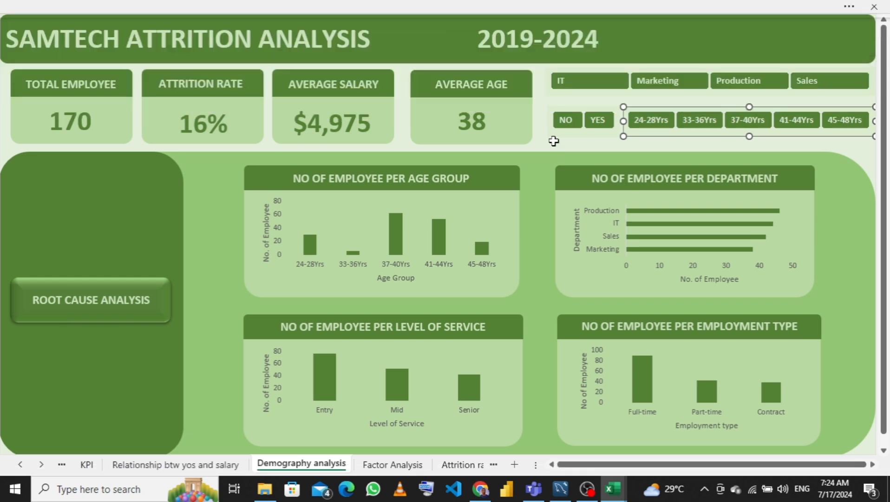
click(553, 140)
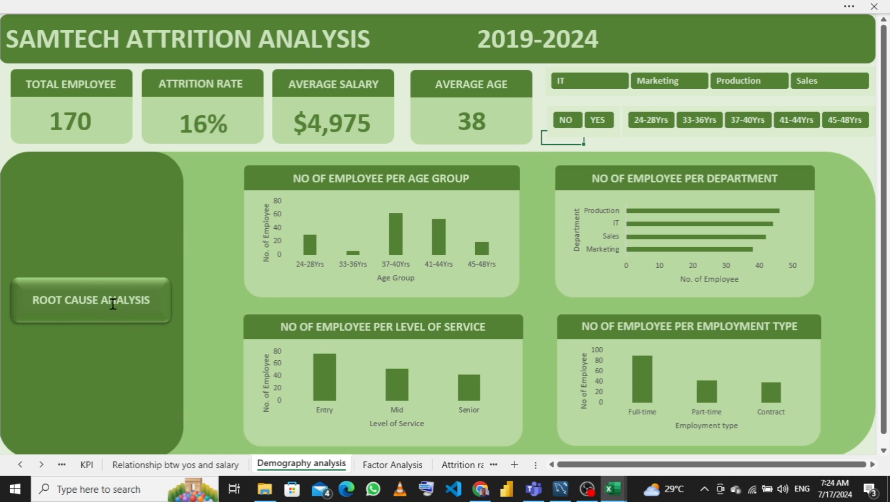
click(99, 302)
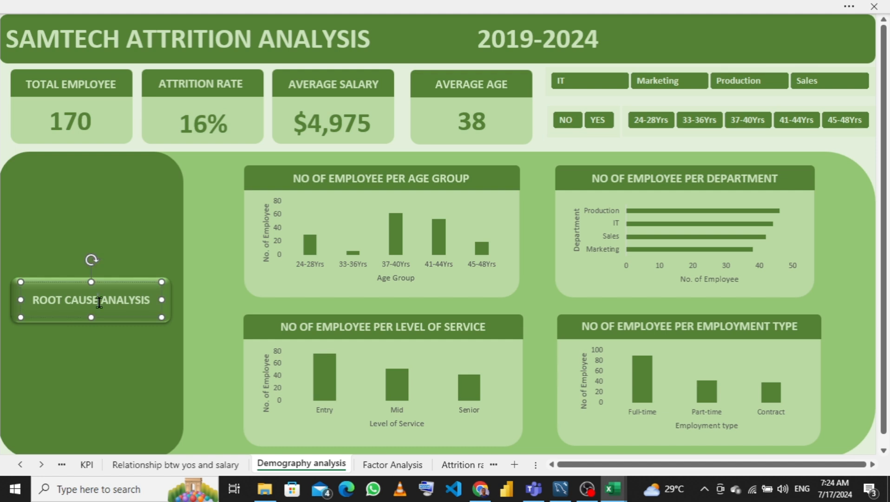
right_click(100, 304)
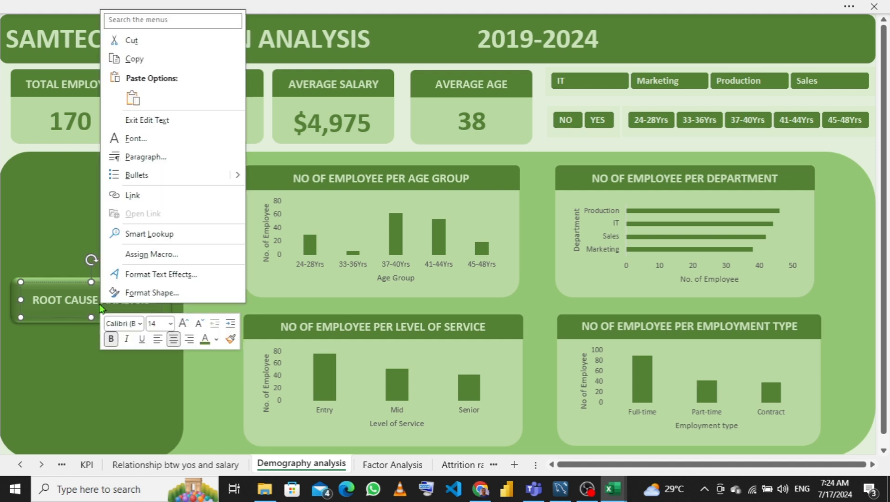
click(134, 195)
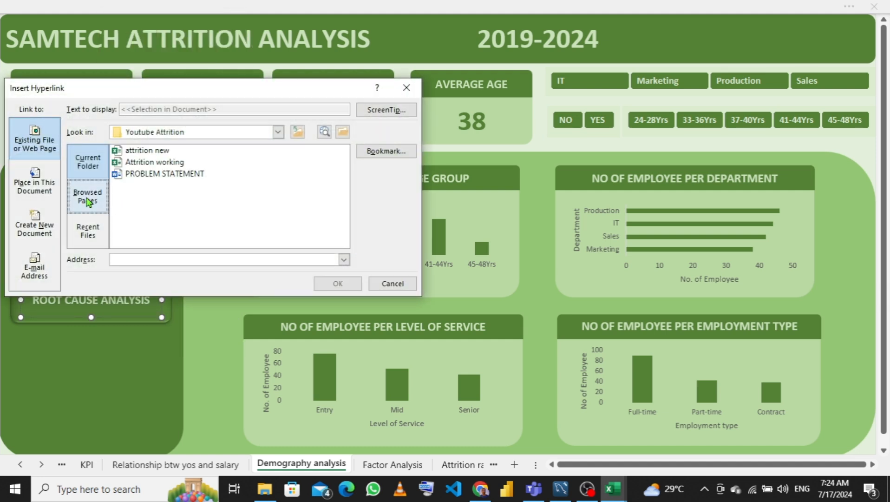
click(35, 182)
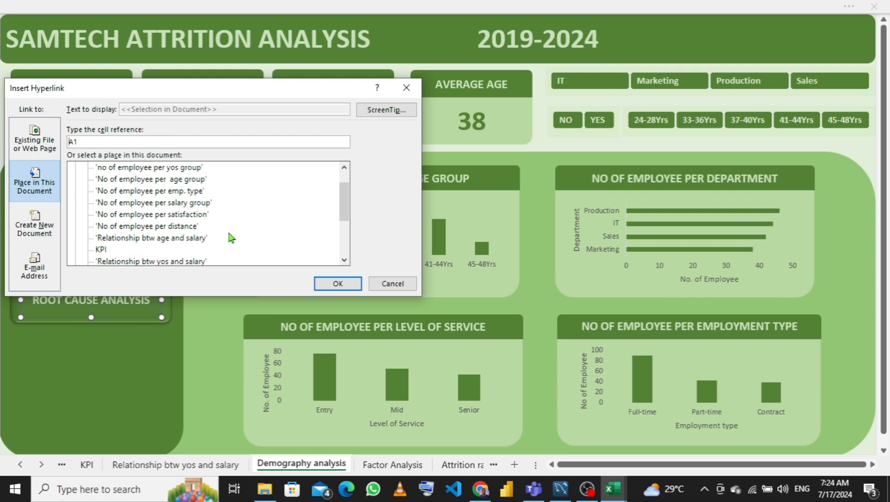
drag(348, 203, 350, 231)
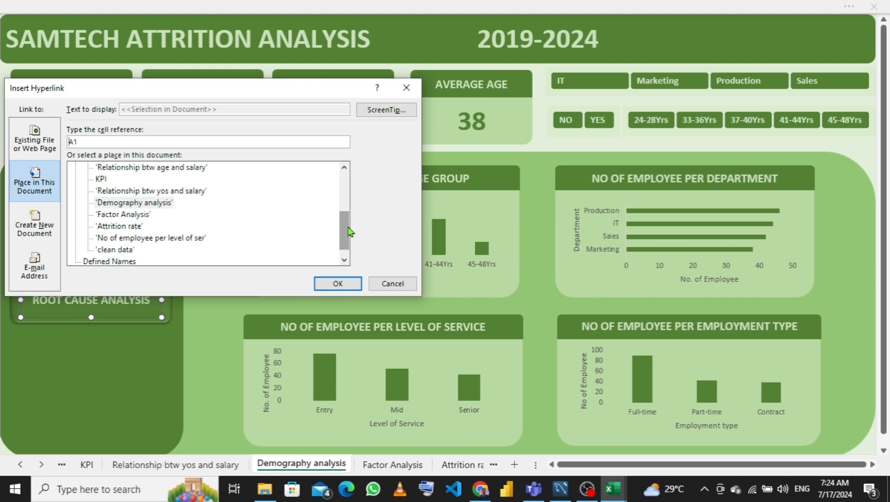
click(392, 283)
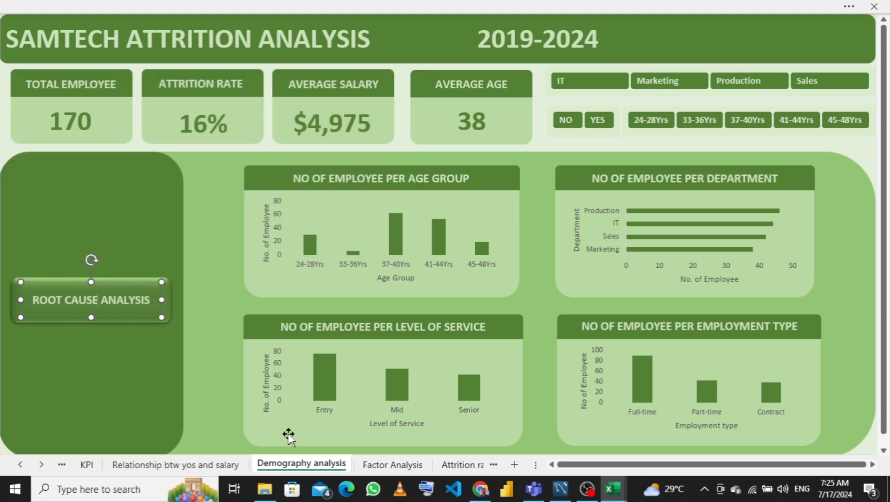
- Create a copy of the Demography analysis sheet, placed before the Demography analysis sheet
right_click(294, 465)
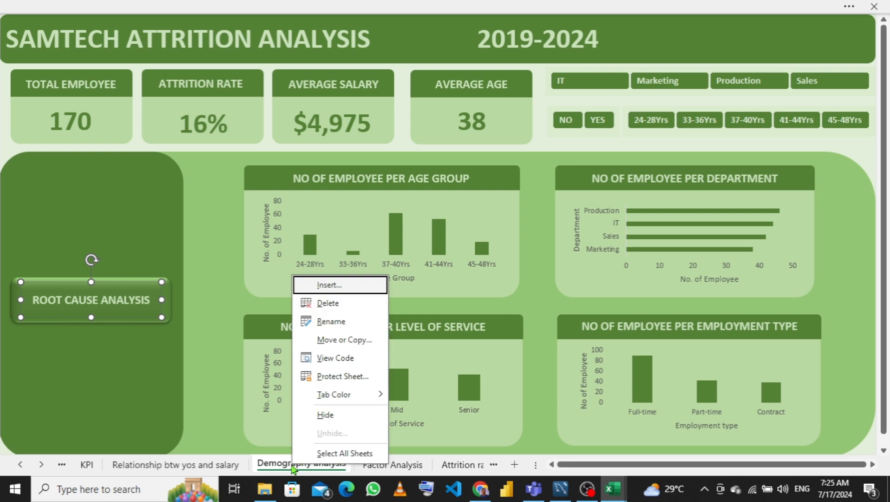
click(333, 340)
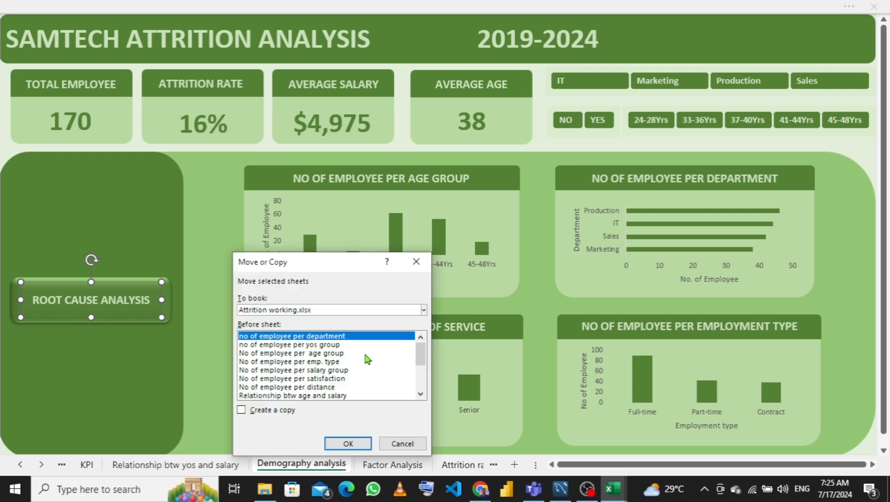
drag(419, 348, 420, 371)
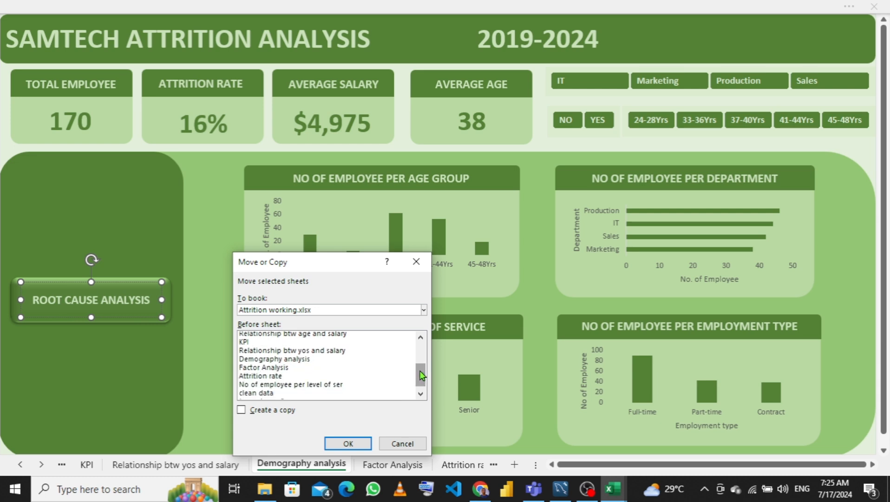
click(304, 360)
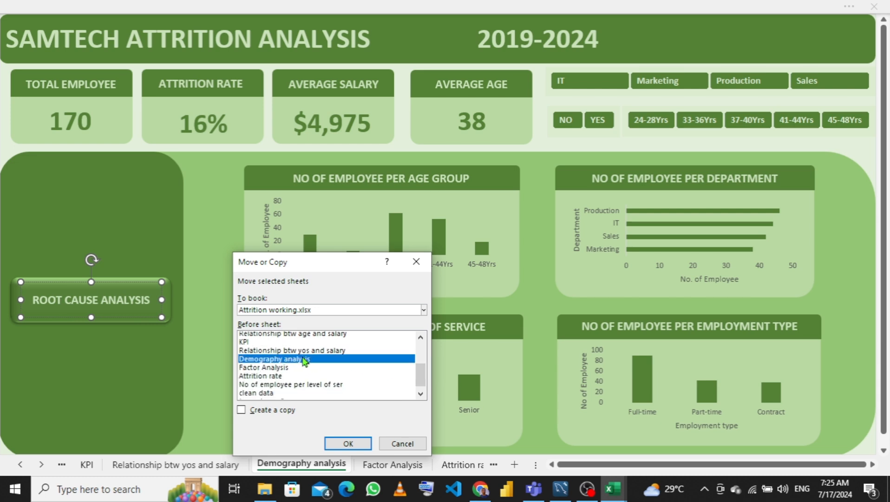
click(241, 410)
click(342, 442)
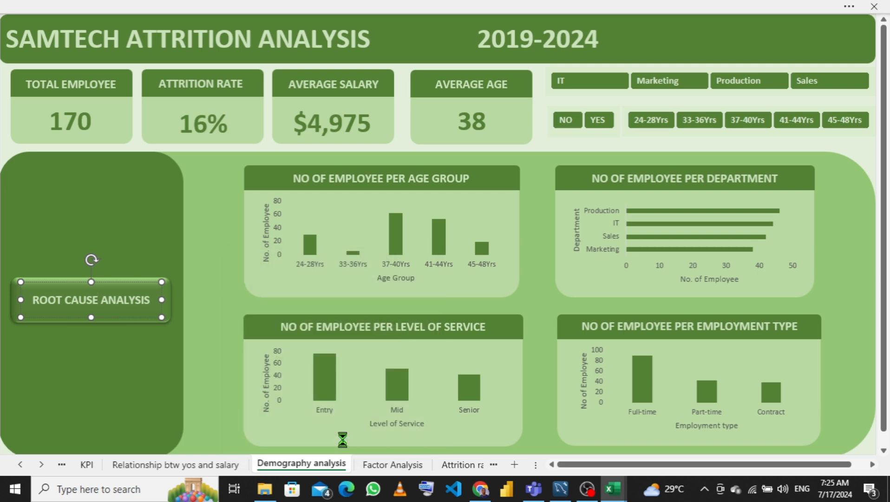